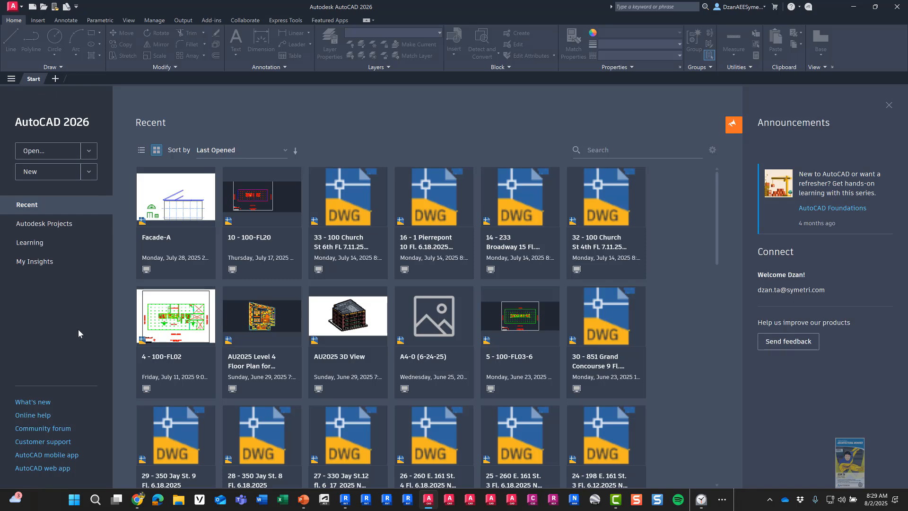
Step: Browse the local Documents > Autodesk University > 1256-L Dataset > CAD Files drawings, then cancel without opening
click(39, 156)
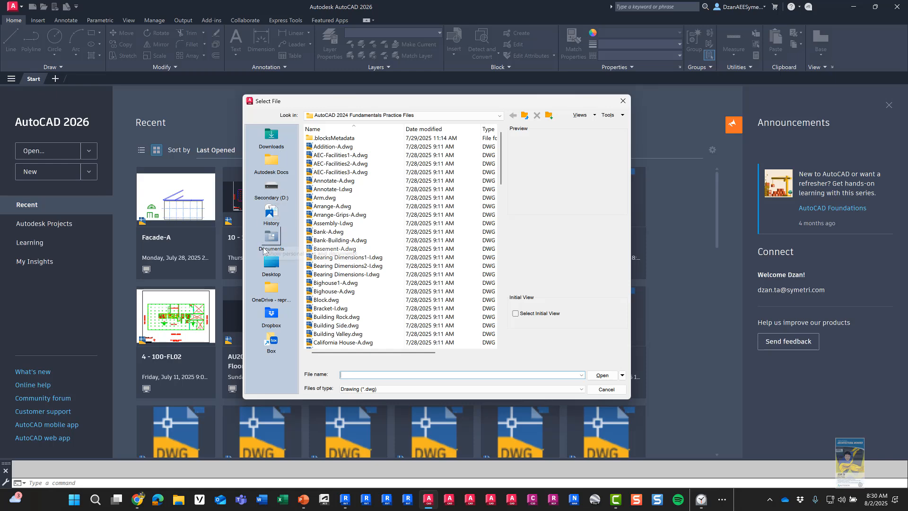
click(264, 249)
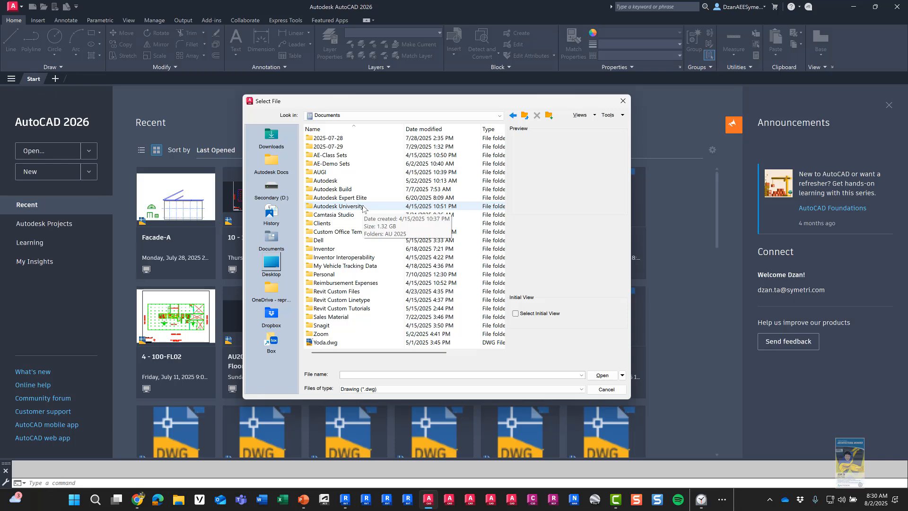
double_click(362, 206)
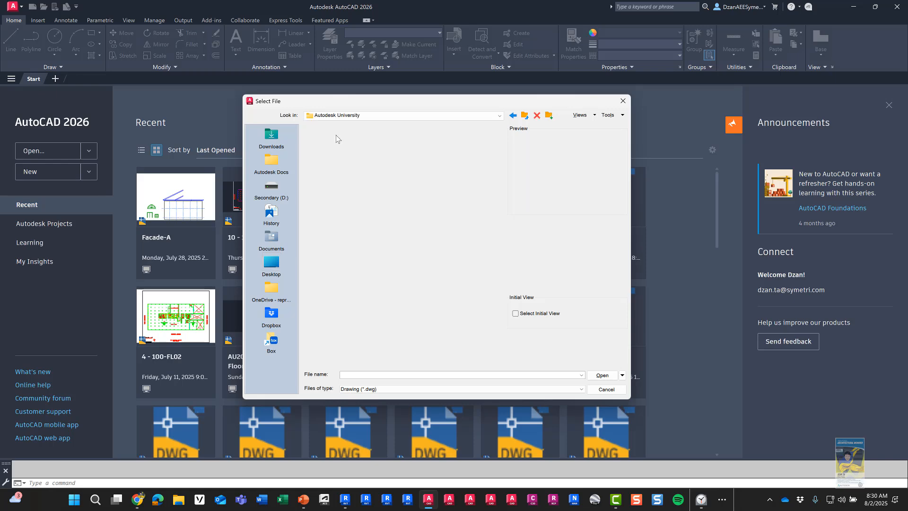
key(ctrl)
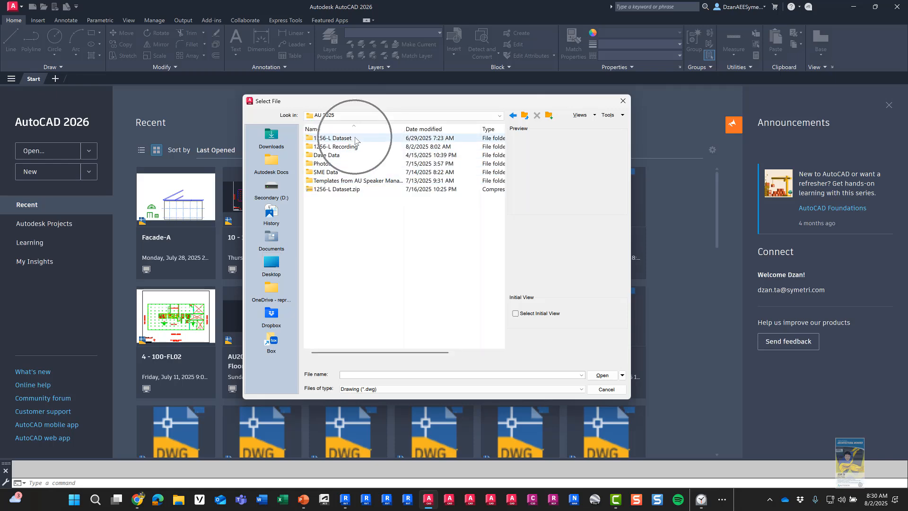
double_click(355, 138)
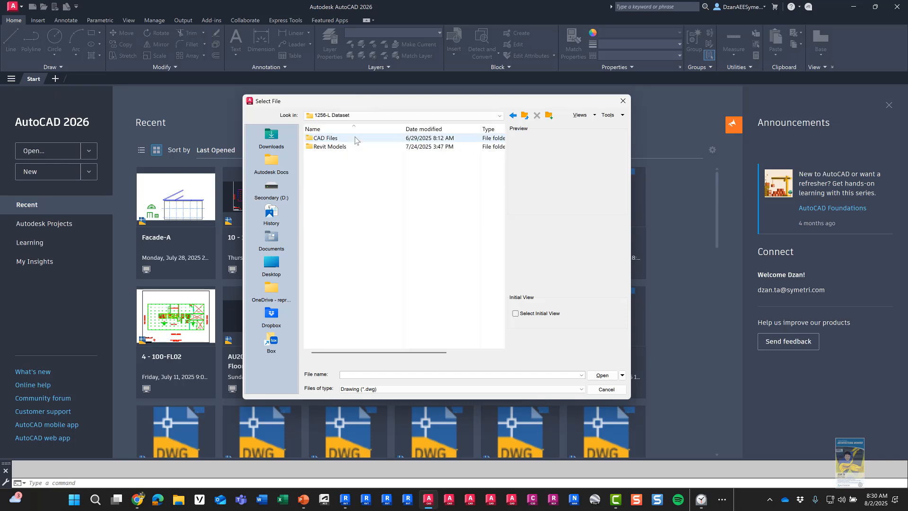
double_click(355, 138)
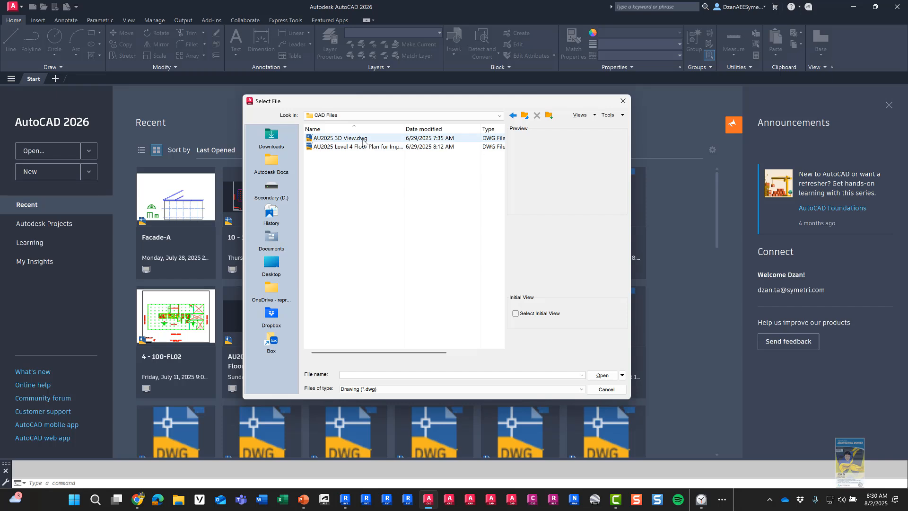
click(363, 139)
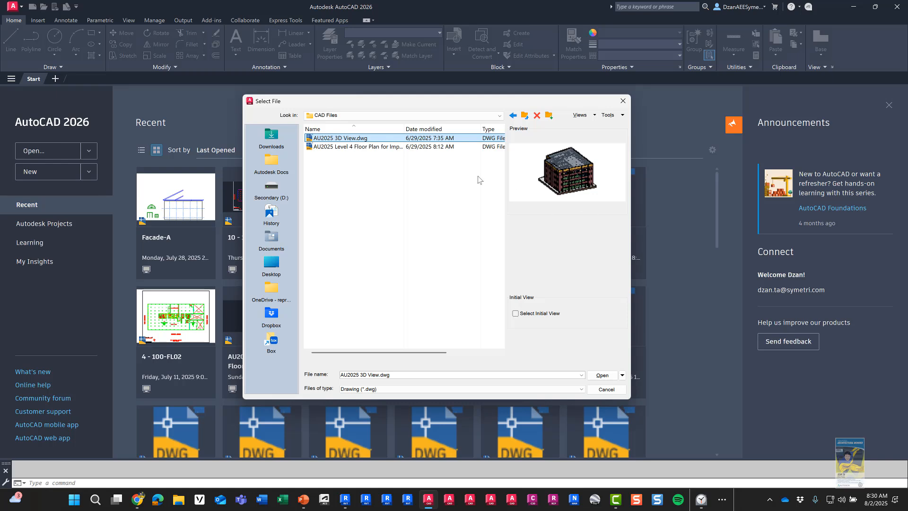
click(381, 147)
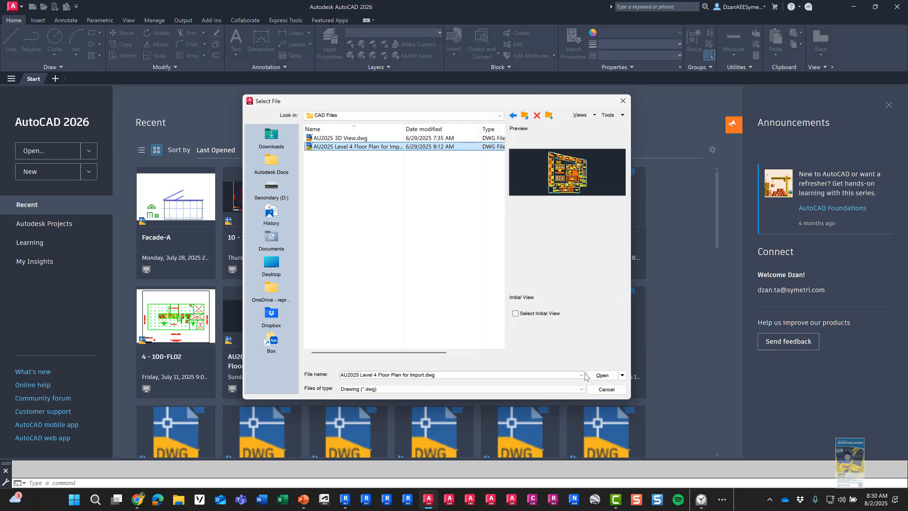
click(599, 389)
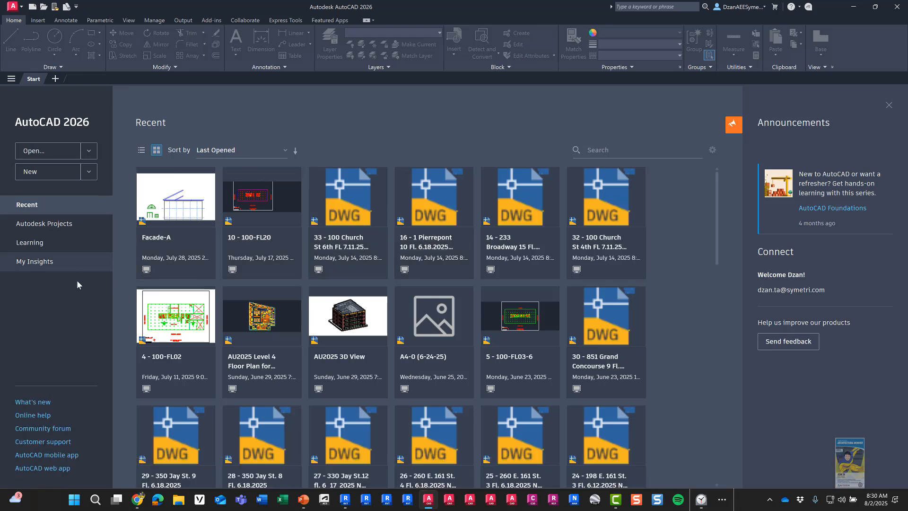
Step: Open the Level 4 floor plan DWG from Autodesk Projects AU2025 > Project Files > 006. 1256-L Dataset > CAD Files
click(54, 227)
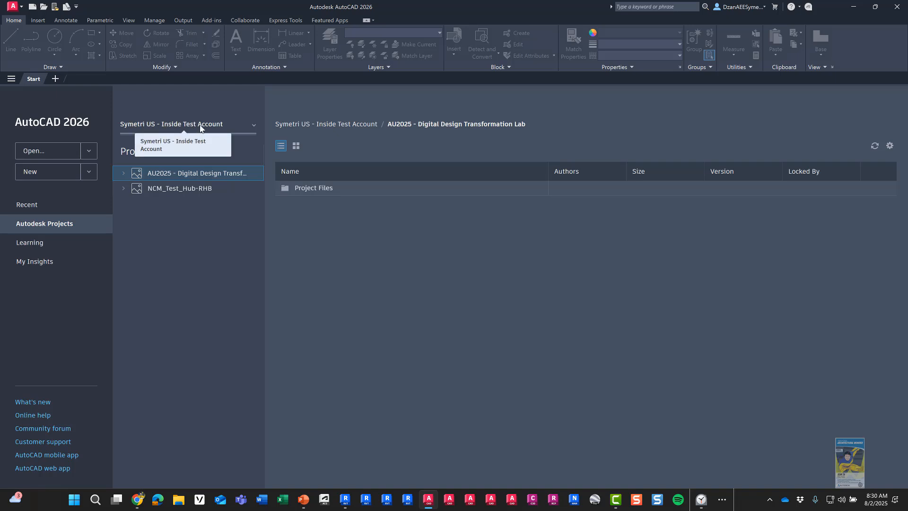
click(123, 174)
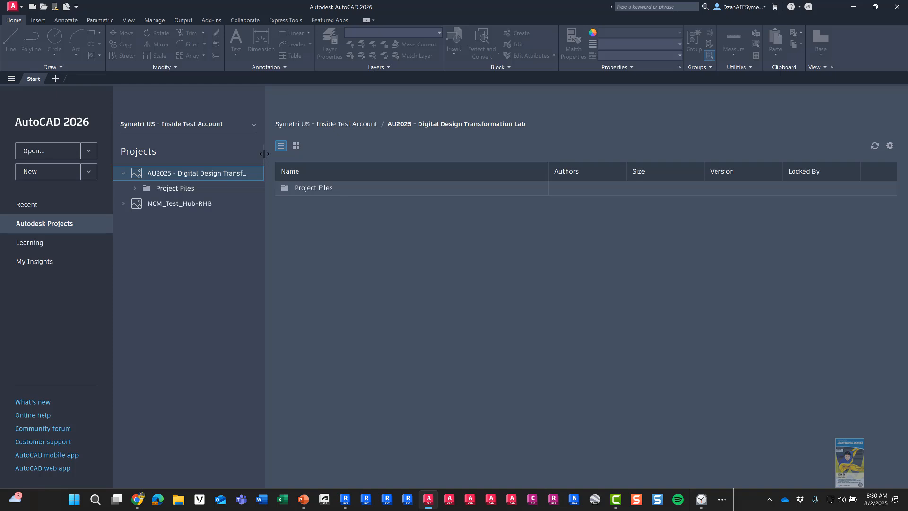
drag(264, 153, 302, 157)
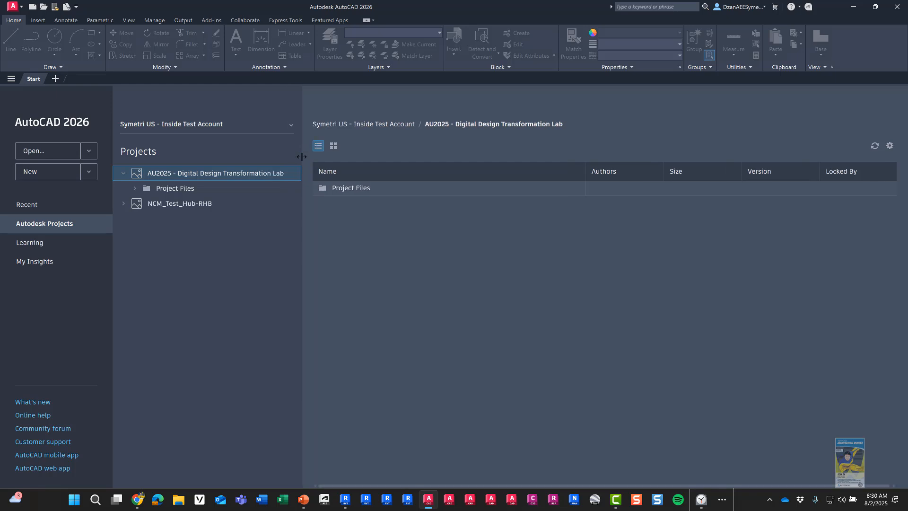
click(135, 189)
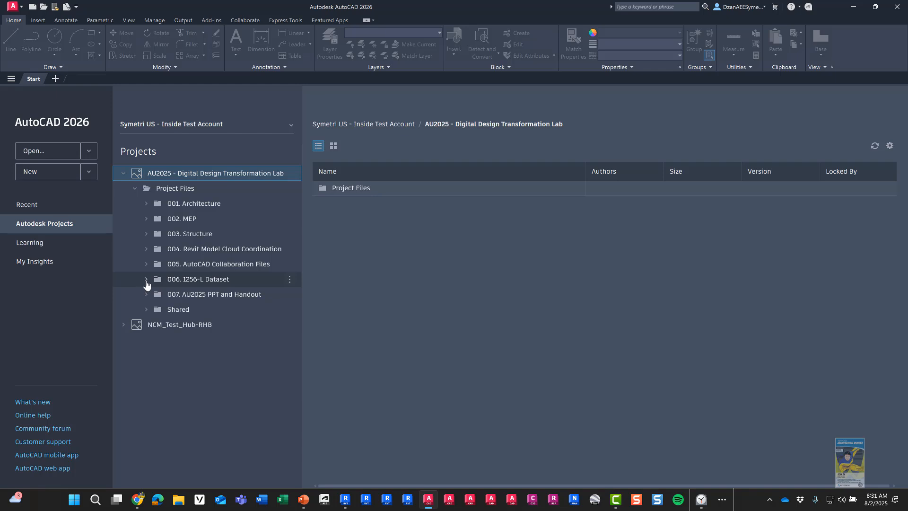
click(146, 280)
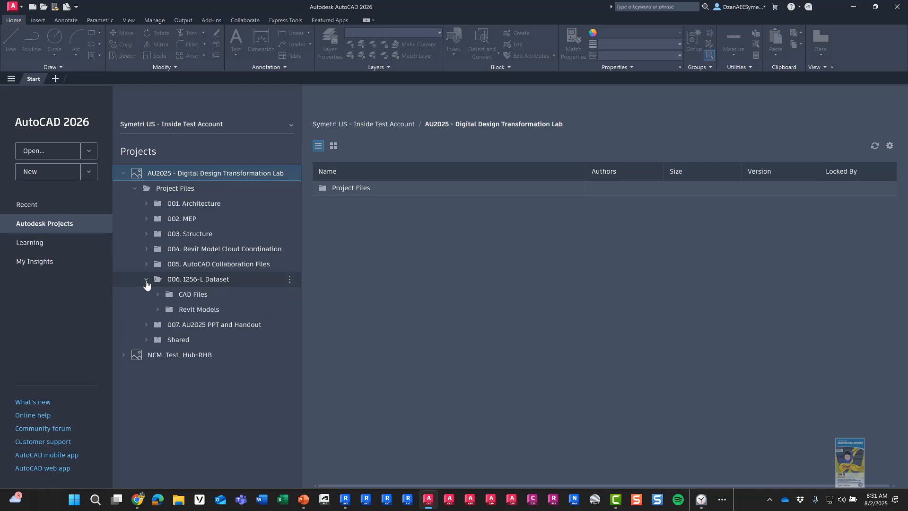
click(158, 293)
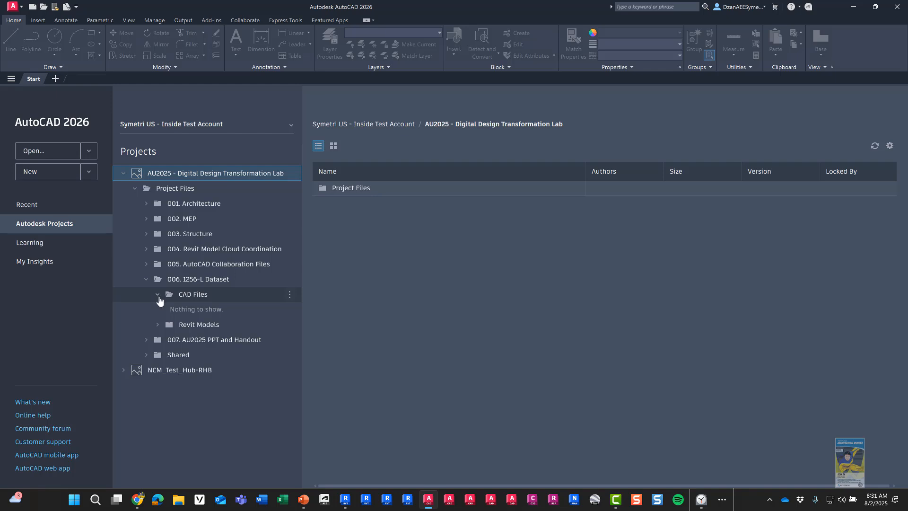
click(183, 298)
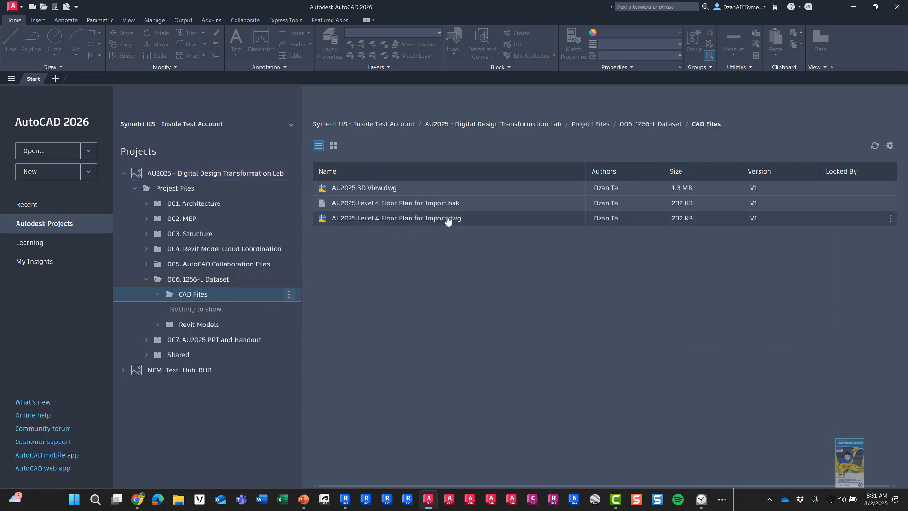
click(449, 219)
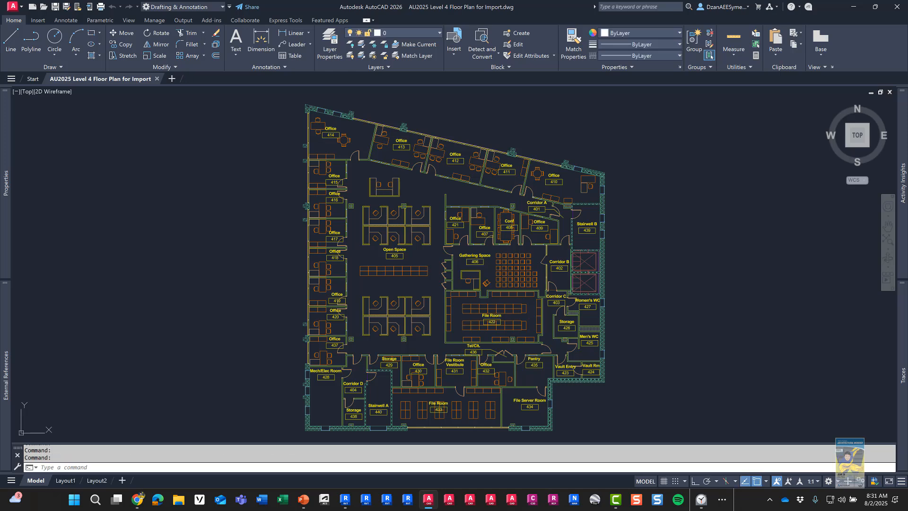
Step: Zoom in on offices 413–416, return to the full plan, and minimize AutoCAD
scroll(347, 161, up, 6)
middle_drag(362, 165, 317, 311)
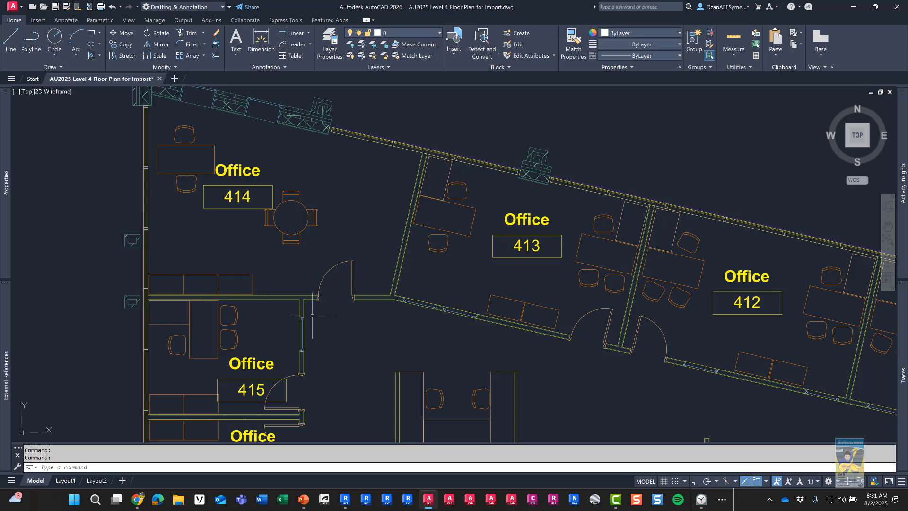
middle_drag(355, 339, 360, 310)
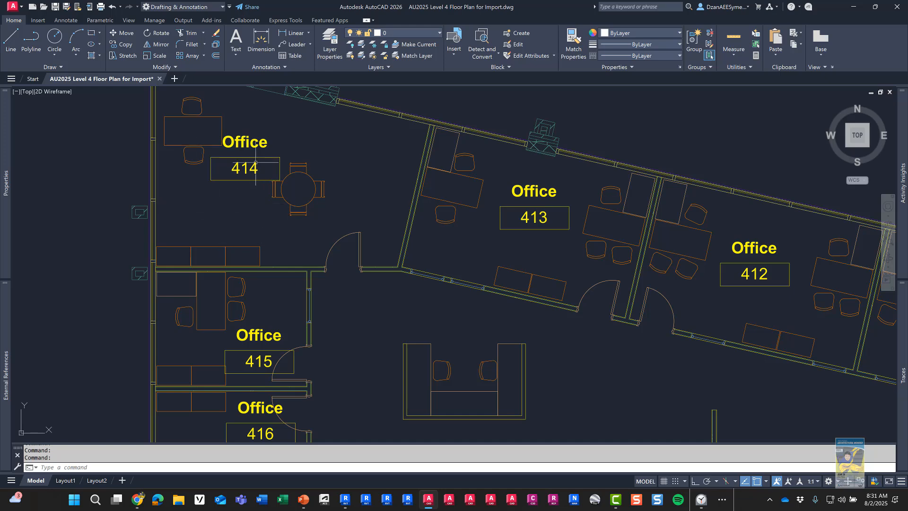
scroll(347, 218, down, 4)
middle_drag(436, 303, 404, 190)
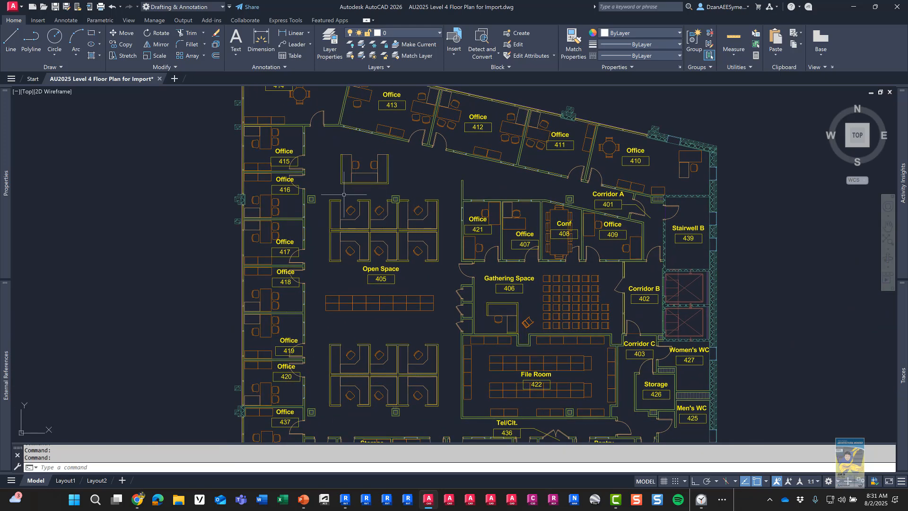
scroll(420, 227, down, 5)
scroll(416, 229, up, 3)
middle_drag(391, 227, 413, 246)
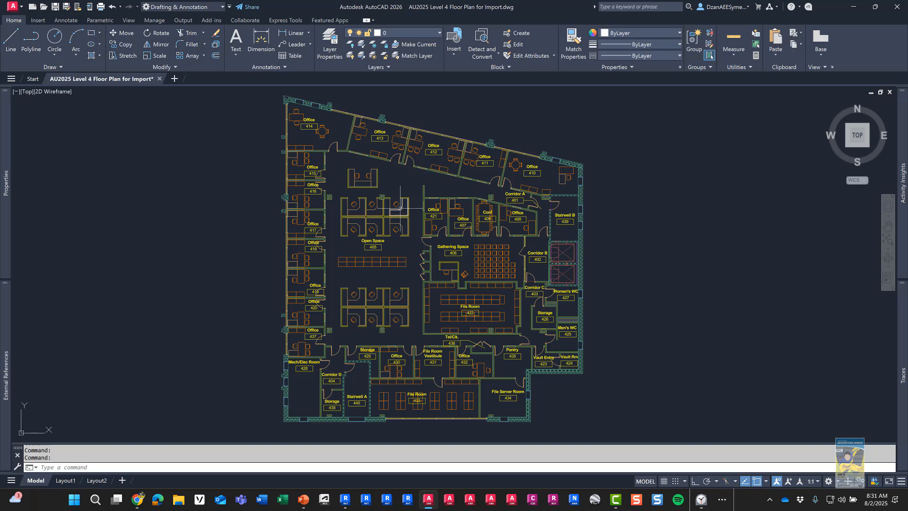
click(853, 8)
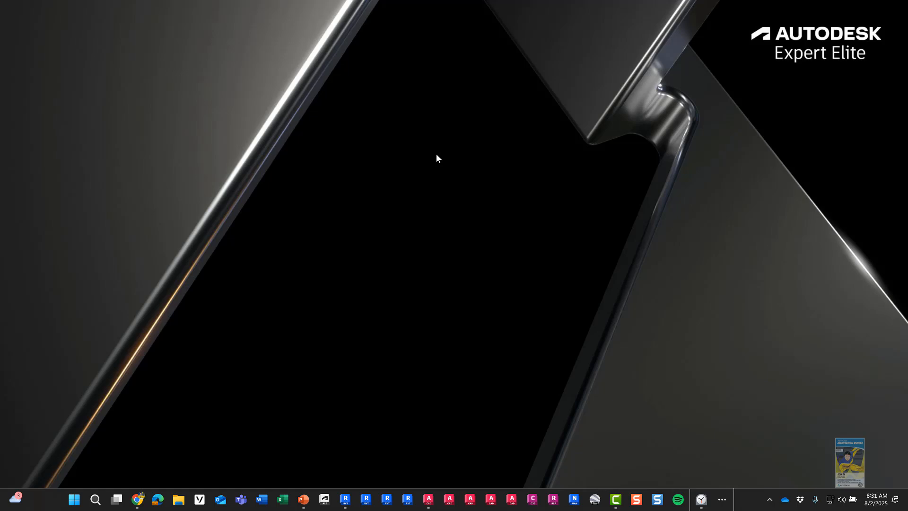
Step: Launch Revit 2026 from the taskbar to reach its Home page of recent models
click(345, 498)
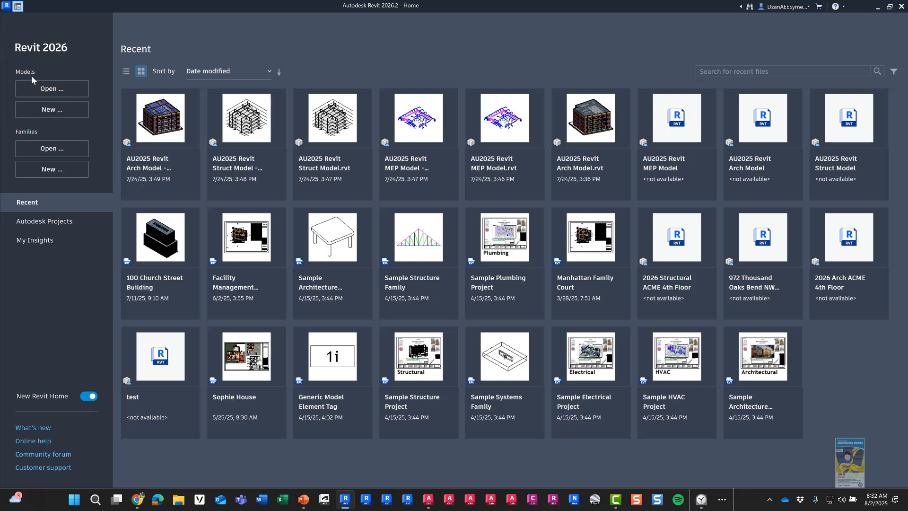
Step: Start a new project using AU2025 Starting Template File.rte from the 1256-L Dataset Revit Models folder
click(45, 113)
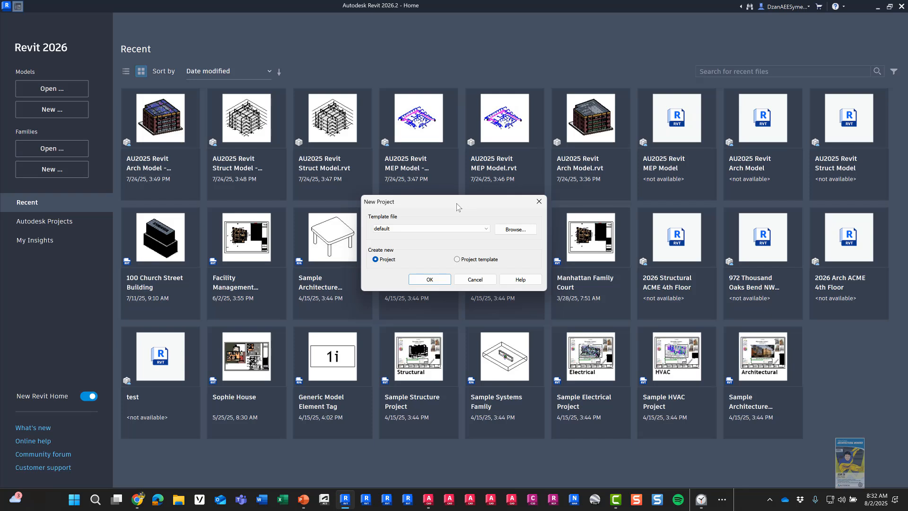
click(518, 230)
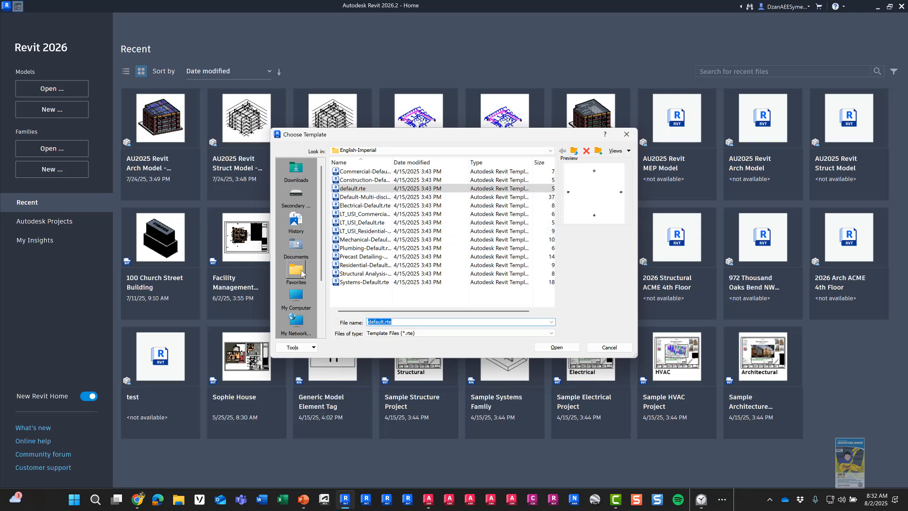
click(298, 246)
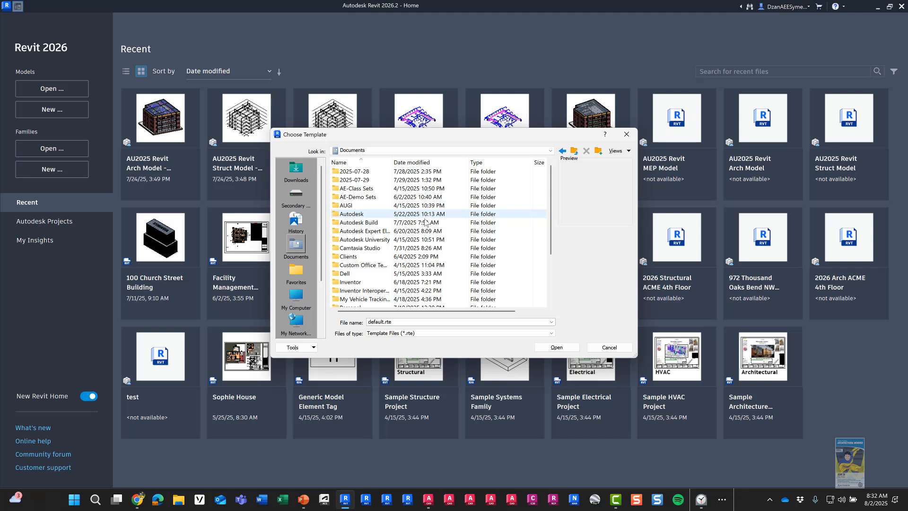
double_click(374, 240)
click(348, 173)
double_click(347, 172)
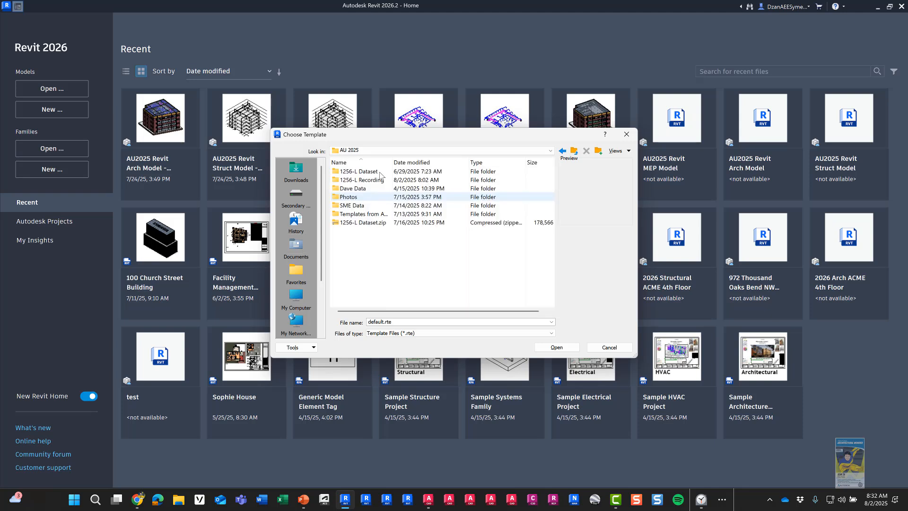
double_click(377, 172)
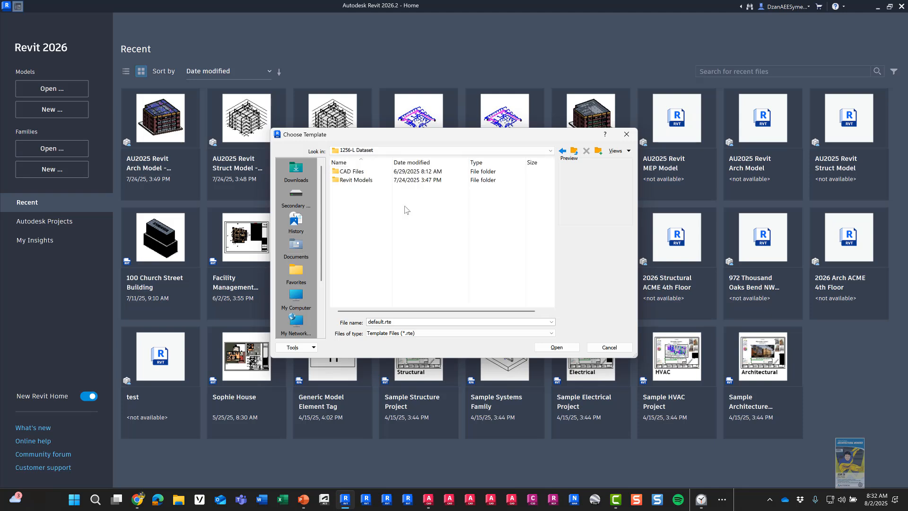
double_click(367, 184)
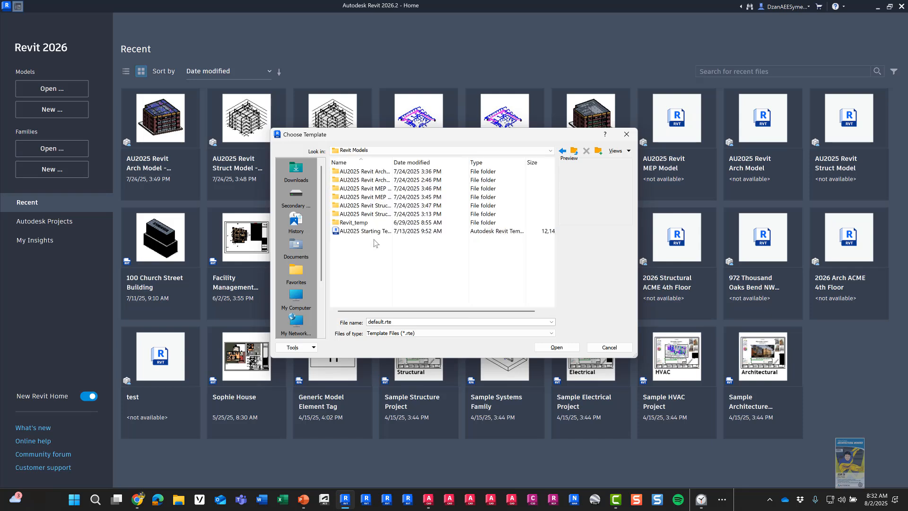
drag(425, 162, 441, 162)
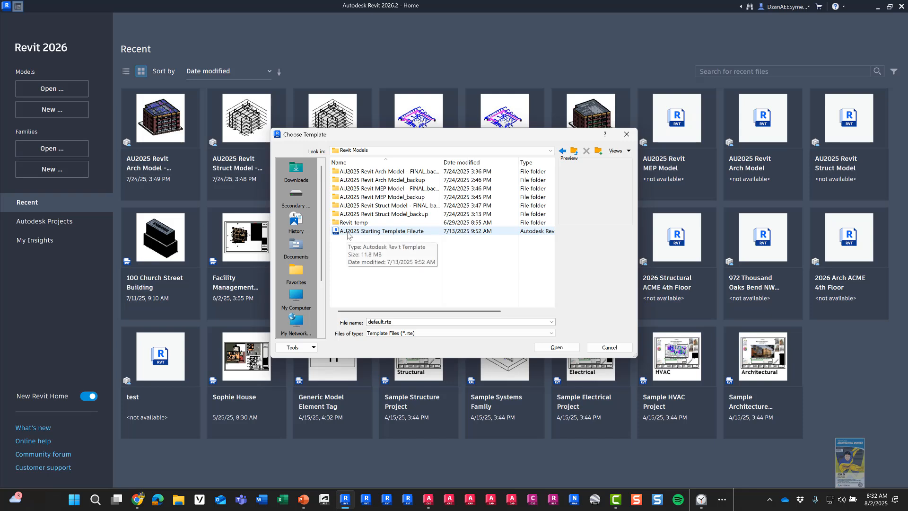
key(ctrl)
key(ctrl)
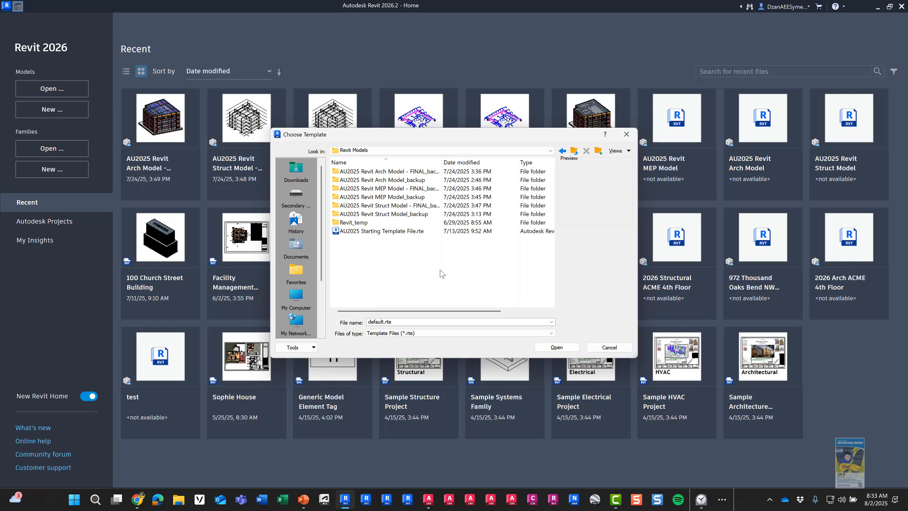
click(408, 232)
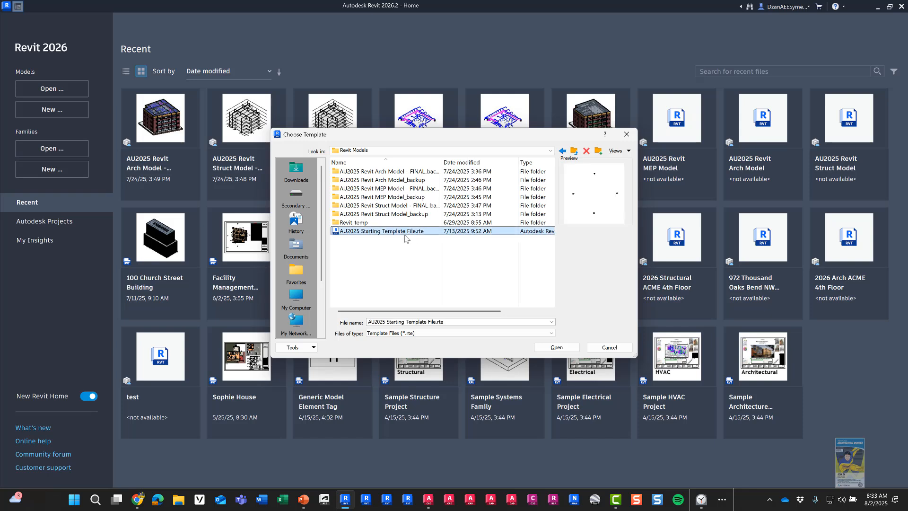
click(562, 348)
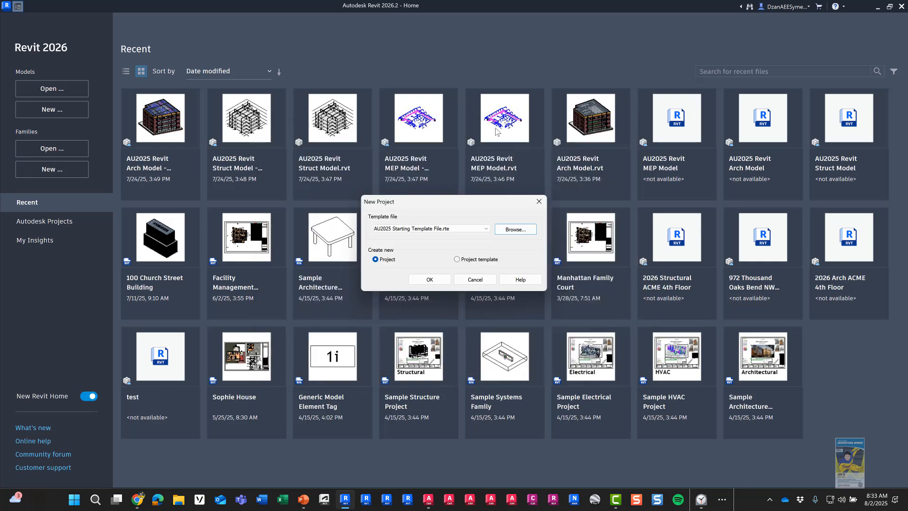
Step: Create Project1 from the AU2025 template and open the Level 4 floor plan view
click(424, 281)
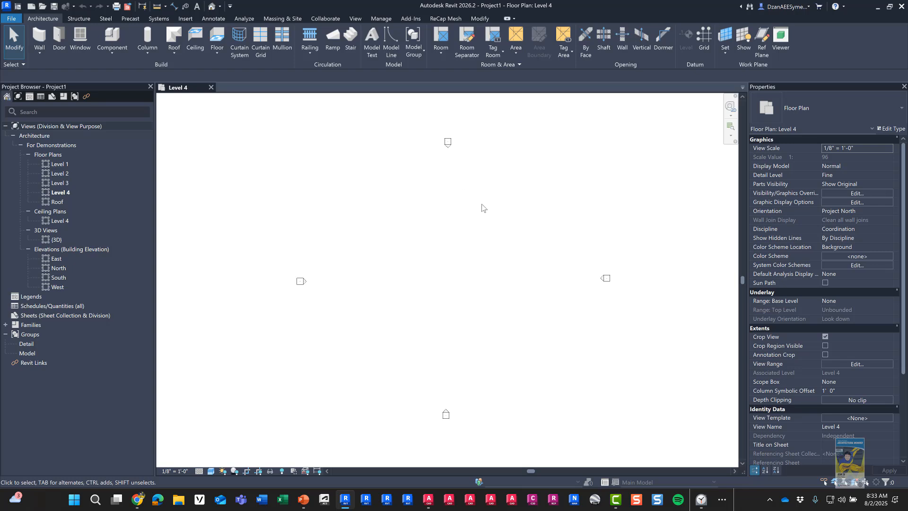
click(70, 194)
Step: Save the project as a file on drive D:, creating and opening a new 'AU2025 Lab Recording Data' folder
click(12, 19)
mouse_move(26, 142)
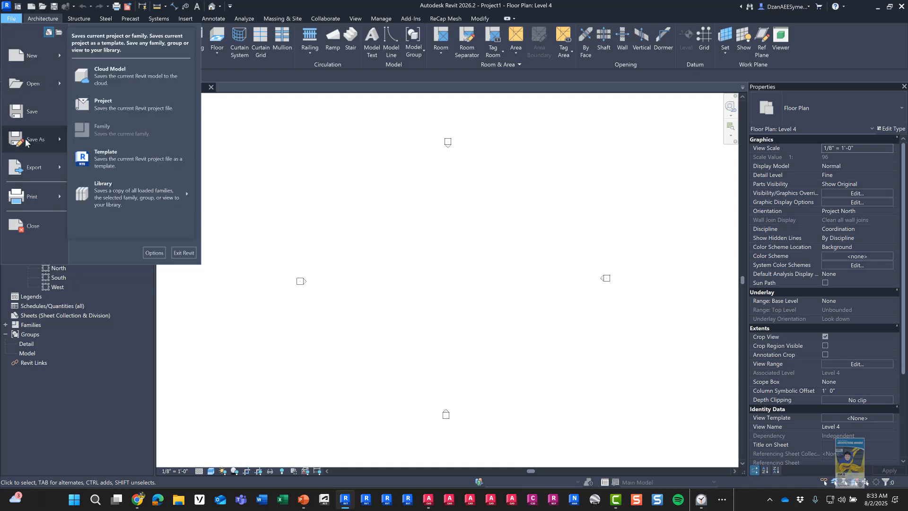
click(126, 107)
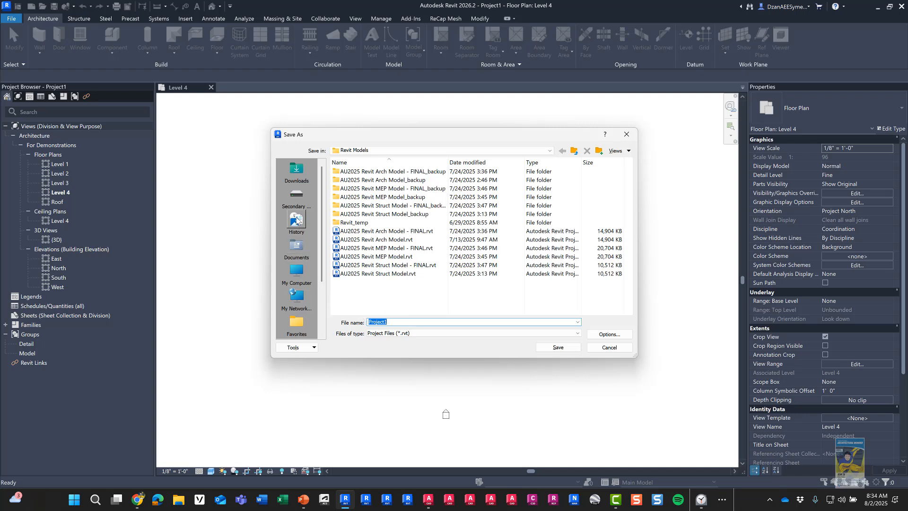
click(296, 194)
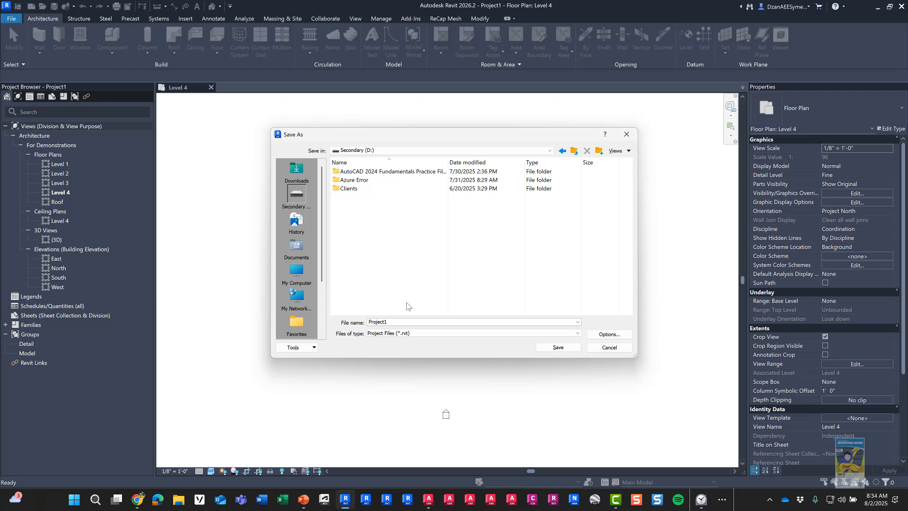
right_click(397, 229)
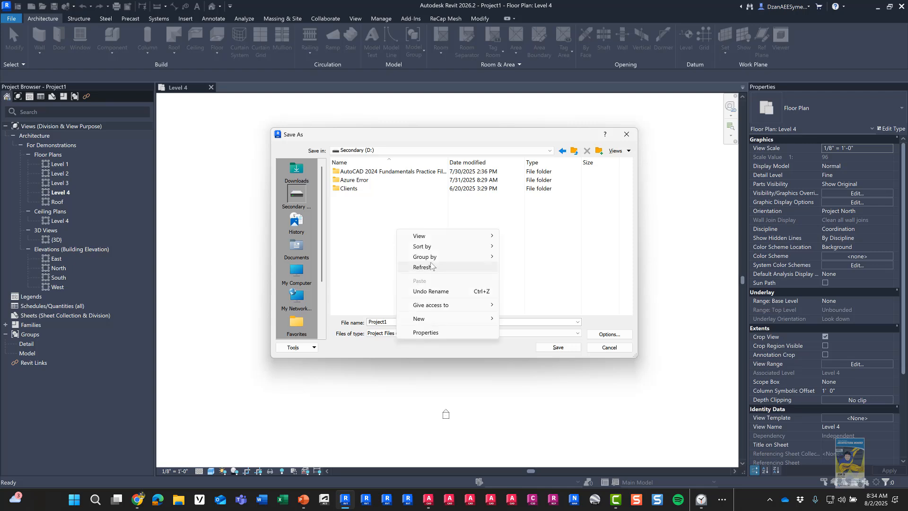
mouse_move(431, 318)
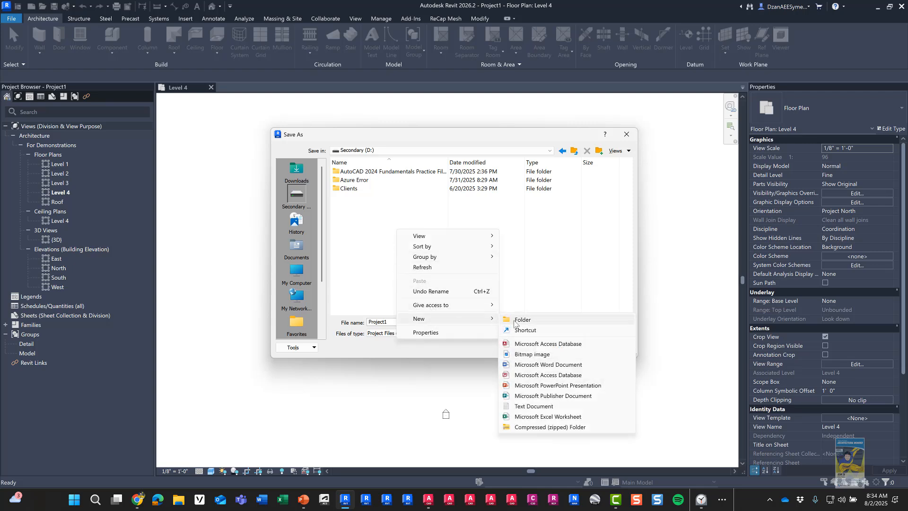
click(517, 320)
text(A)
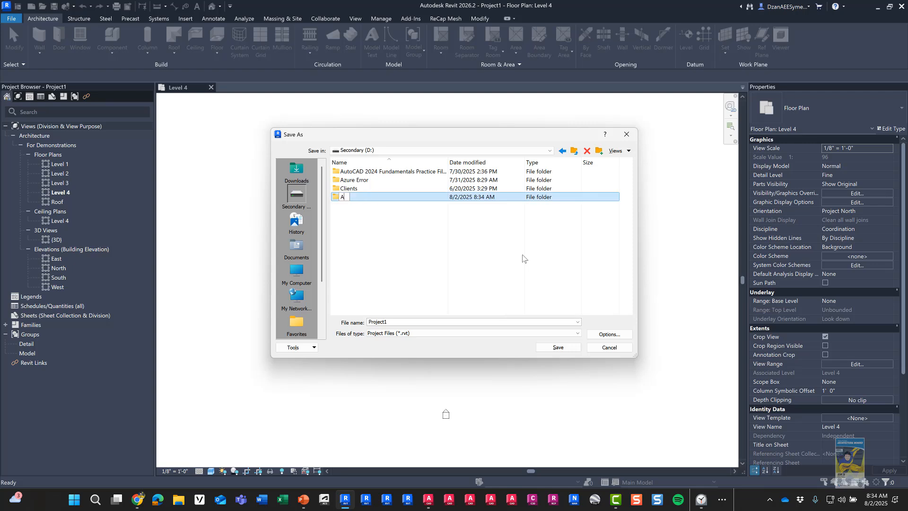
text(U2025 Lab Recording Data)
key(Return)
key(Return)
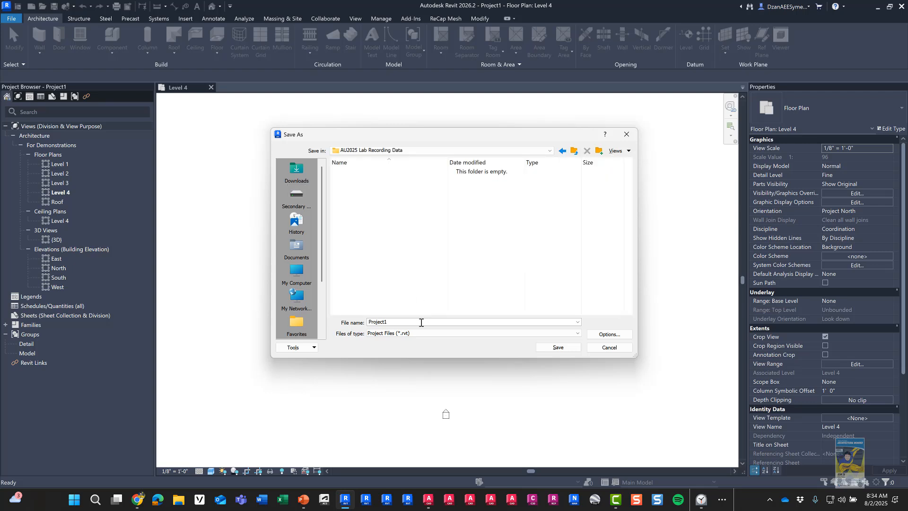
Step: Name the file 'AU202025 Revit Arch Model_' followed by the user's initials
double_click(421, 322)
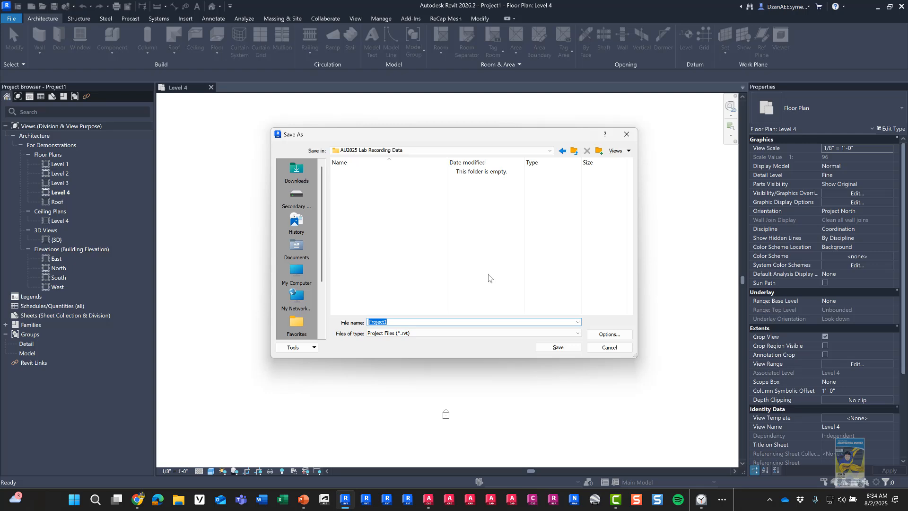
text(AU)
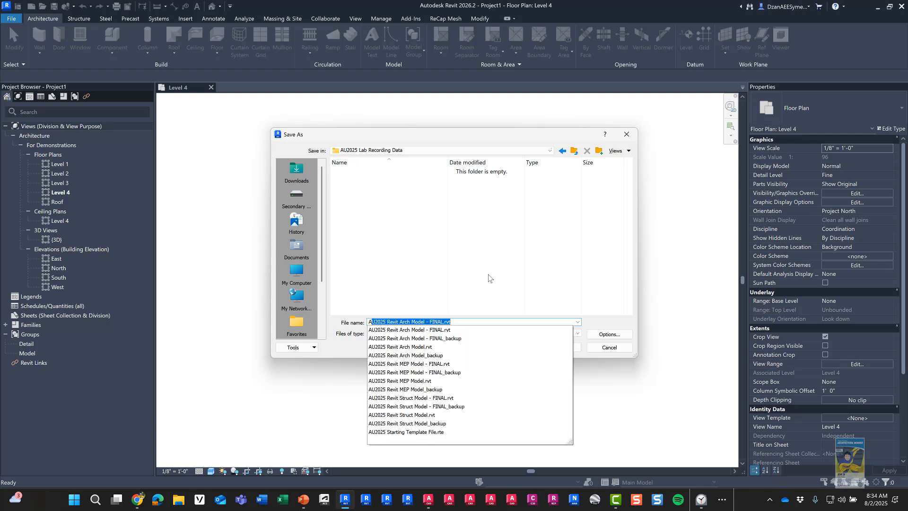
text(202025 Revit Arch )
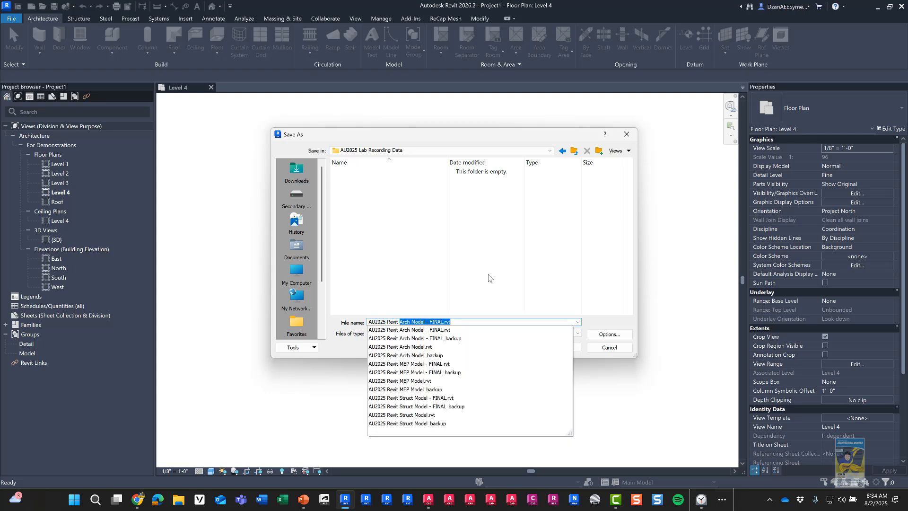
text(Model)
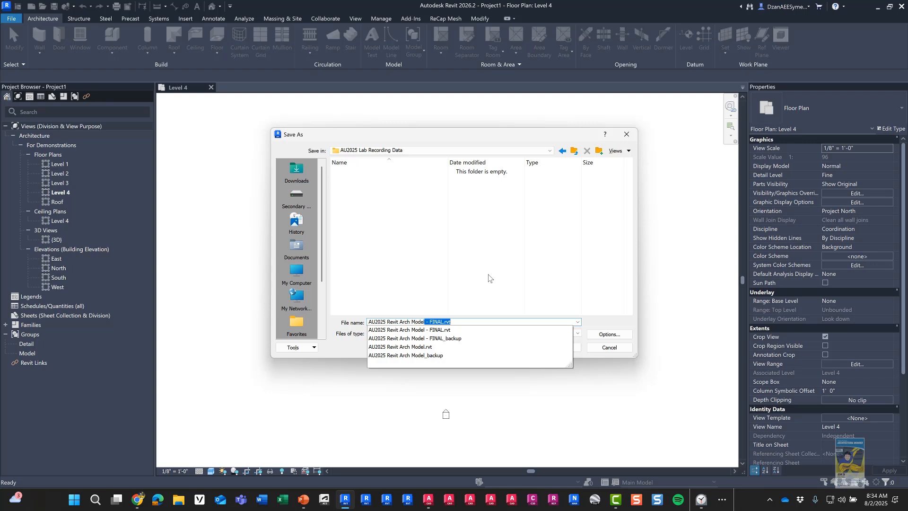
text(_)
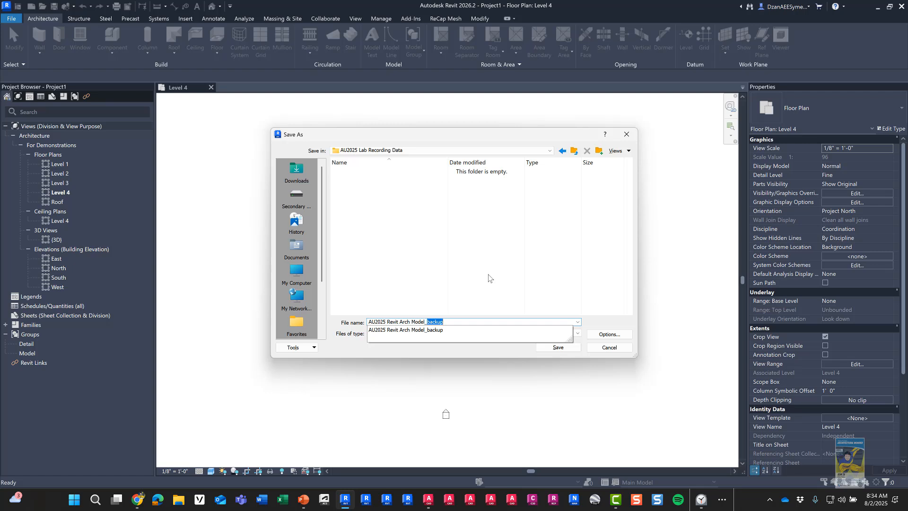
text(dzanta)
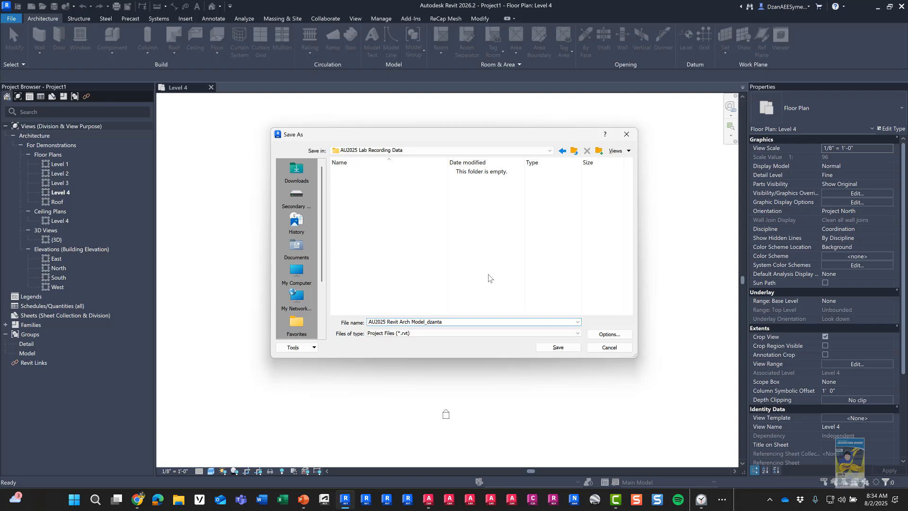
Step: Save the AU2025 Revit Arch Model .rvt file into the new folder and start Import CAD
click(562, 348)
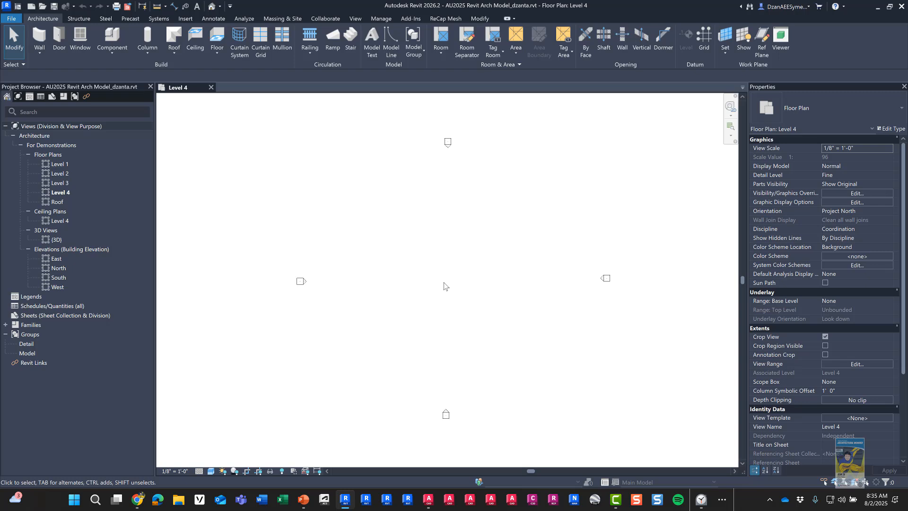
click(188, 21)
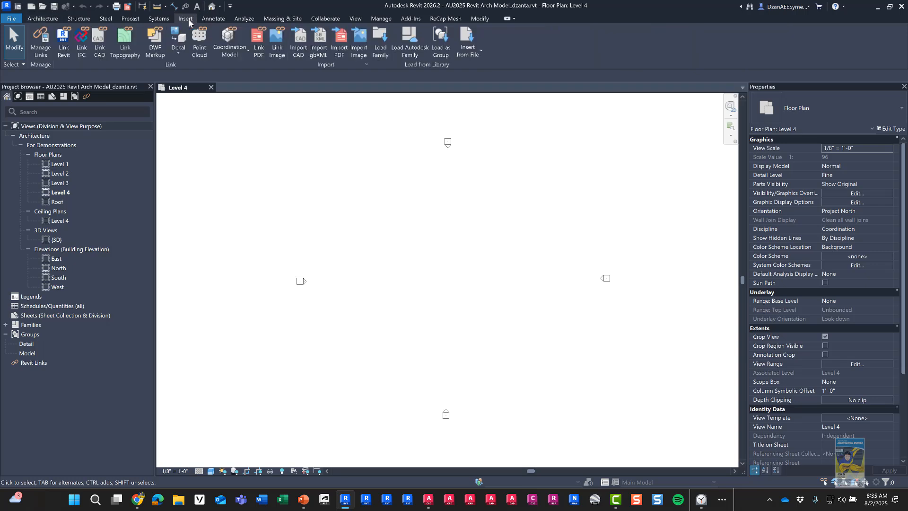
key(ctrl)
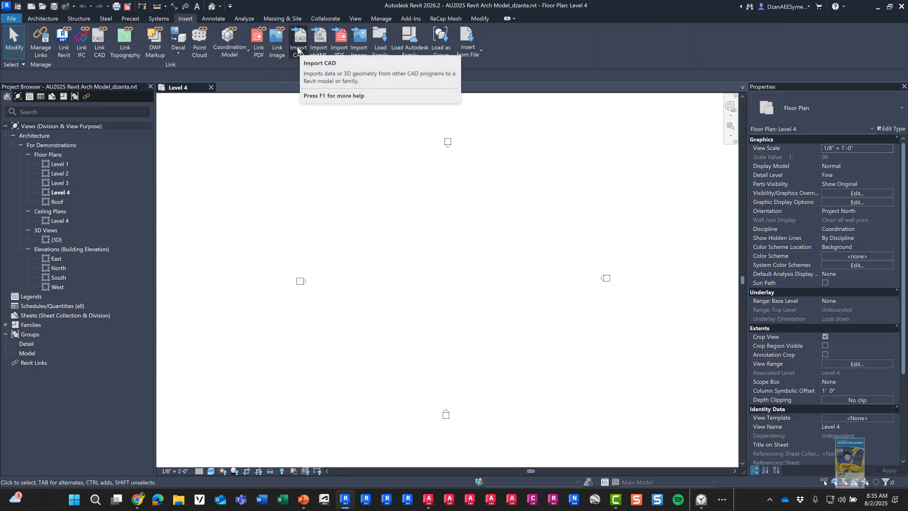
click(297, 47)
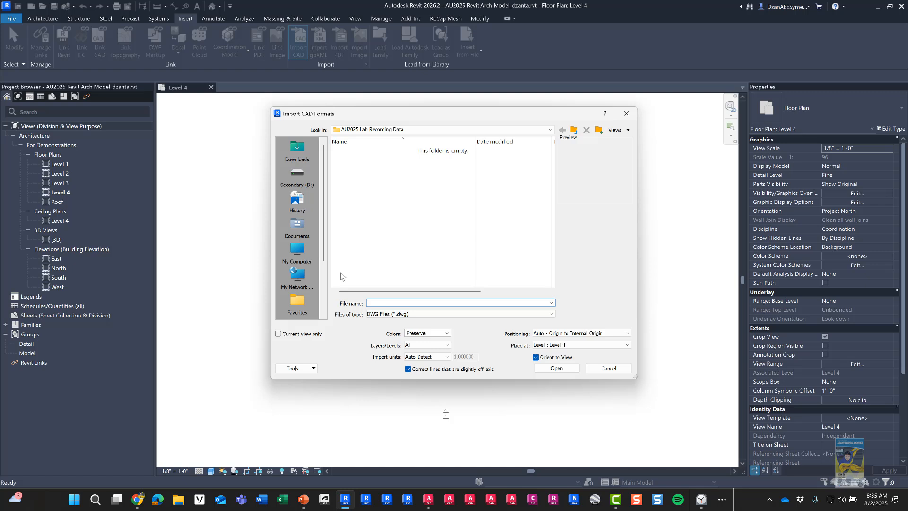
Step: Select AU2025 Level 4 Floor Plan for Import.dwg in Documents > Autodesk University > AU 2025 > 1256-L Dataset > CAD Files
click(298, 226)
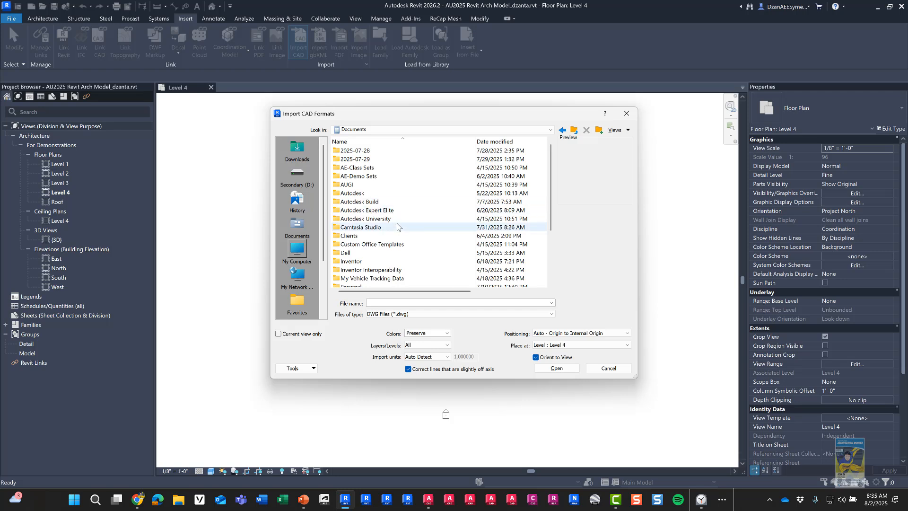
double_click(397, 220)
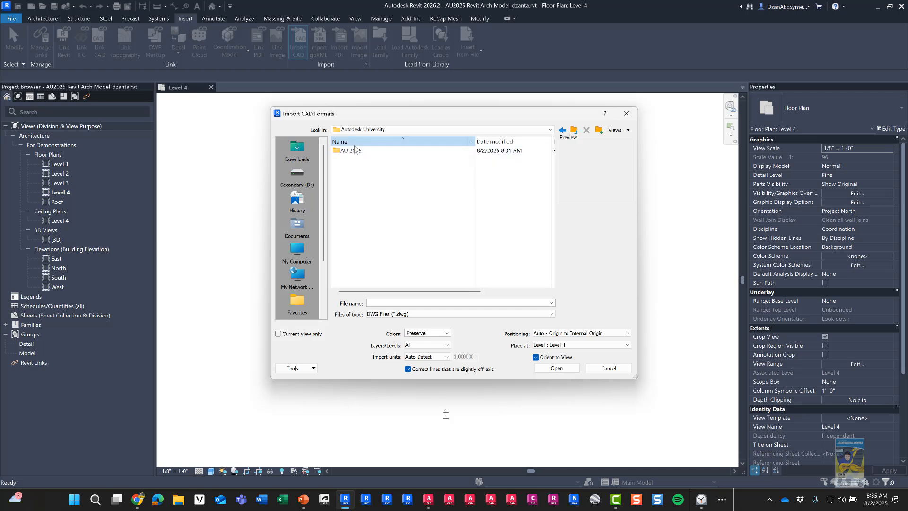
click(355, 150)
double_click(355, 150)
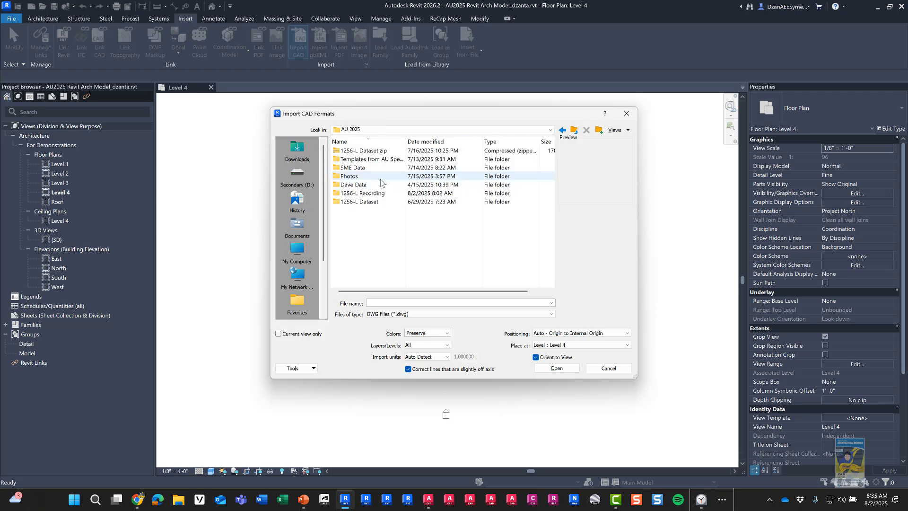
click(366, 142)
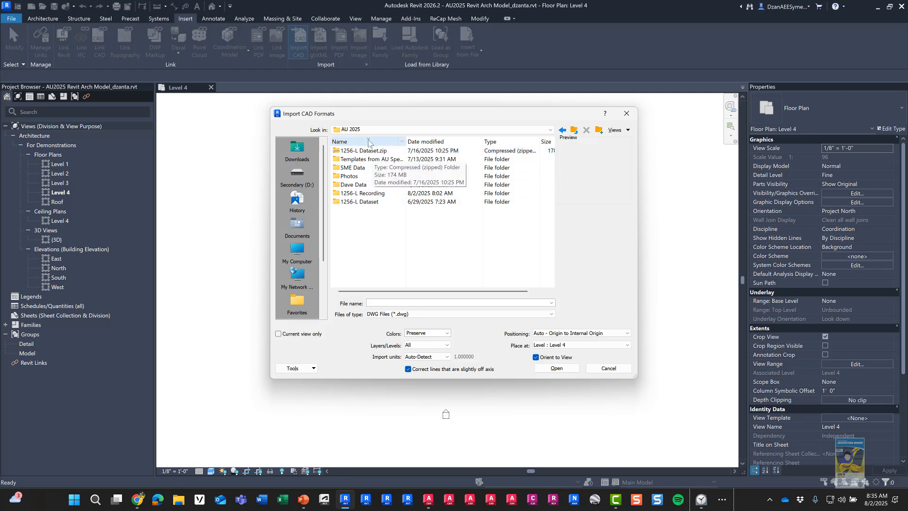
double_click(399, 151)
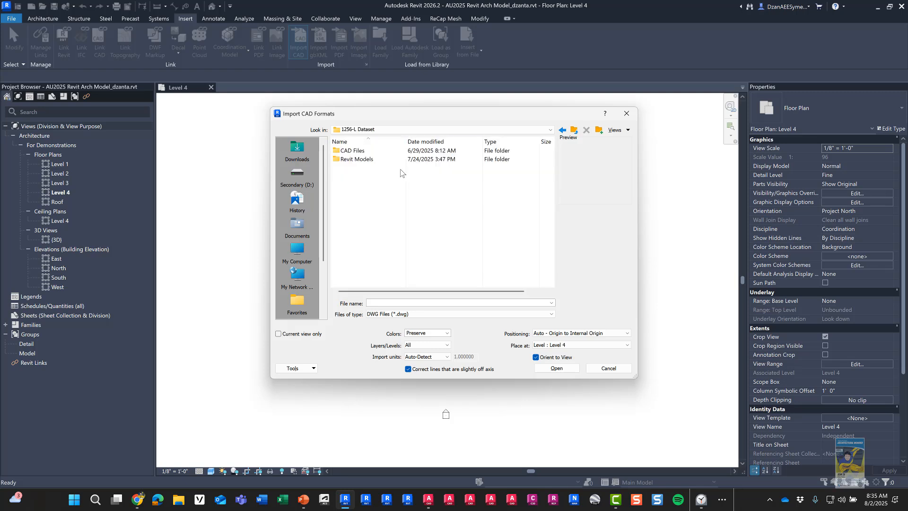
double_click(362, 151)
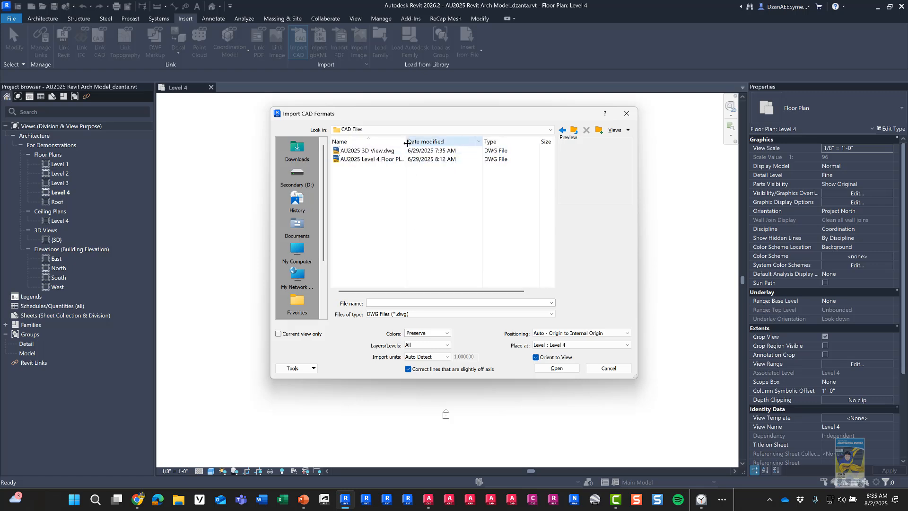
drag(413, 143, 447, 143)
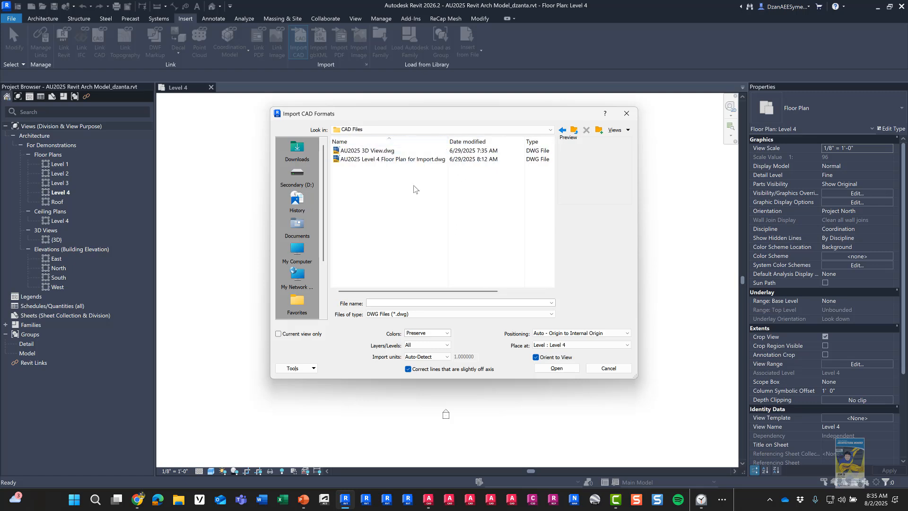
click(434, 160)
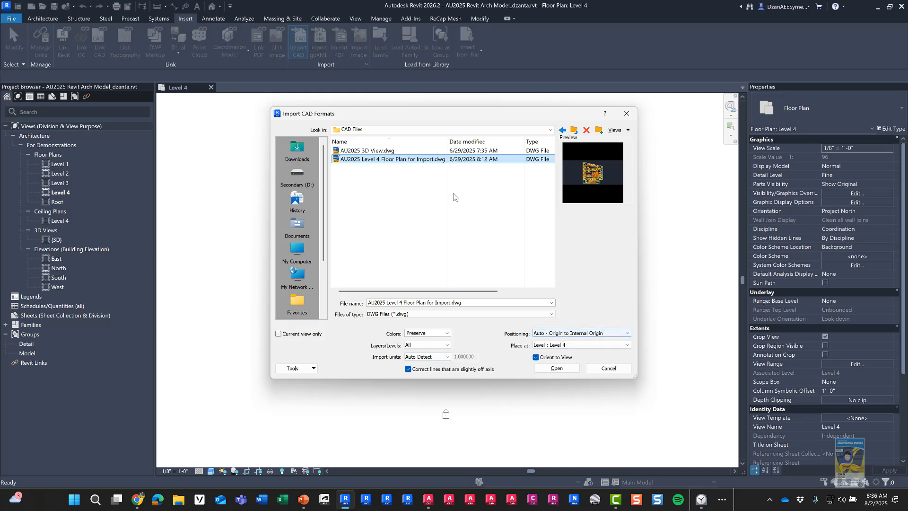
Step: Import the DWG with Colors Preserve, Layers All, Auto - Origin to Internal Origin, placed at Level 4
click(421, 159)
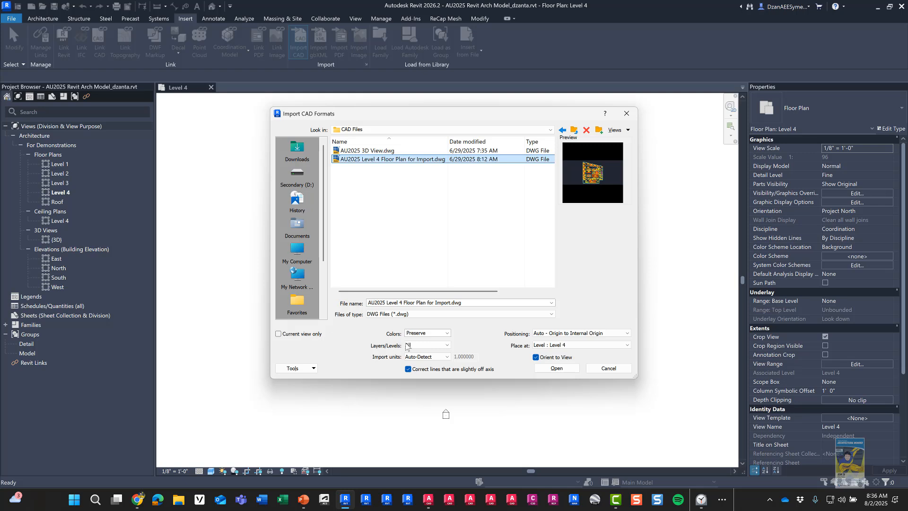
click(447, 333)
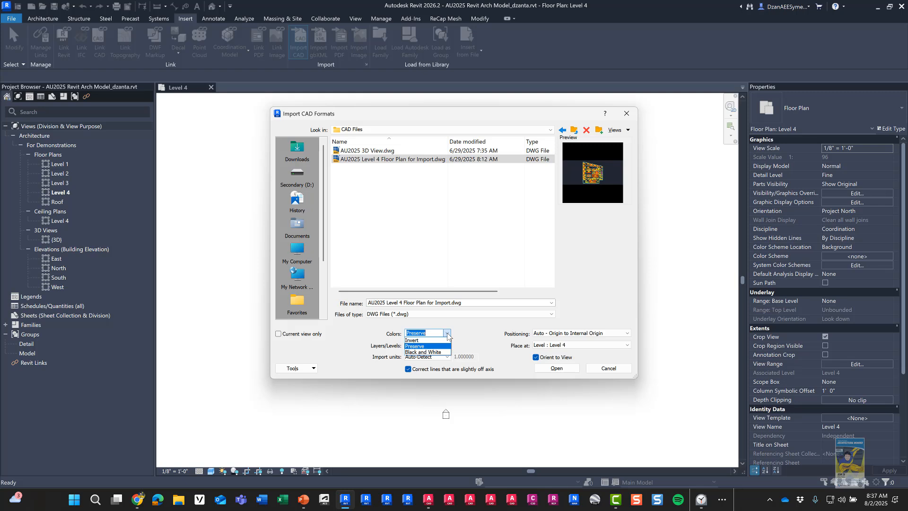
click(448, 334)
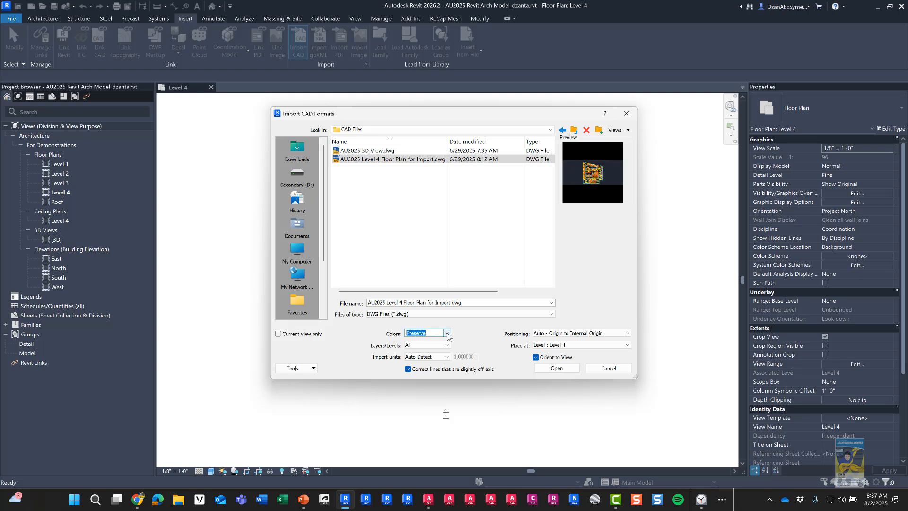
click(447, 345)
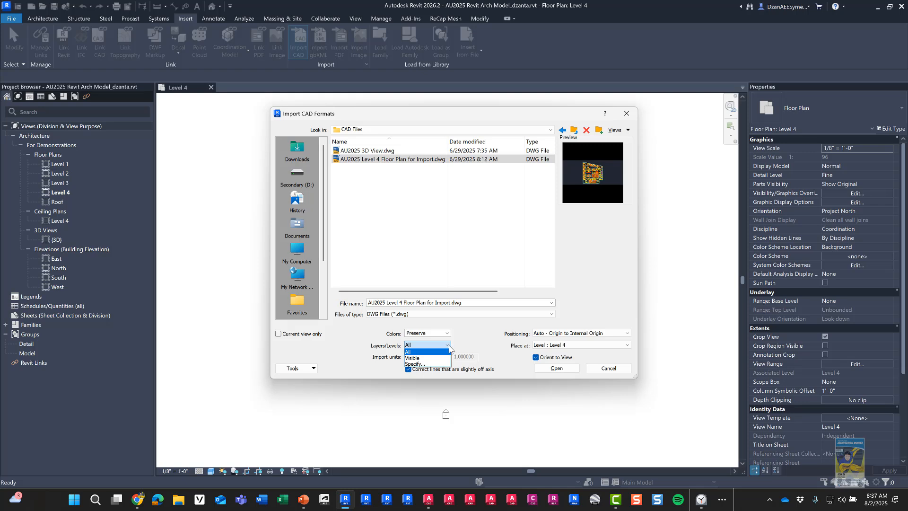
click(414, 352)
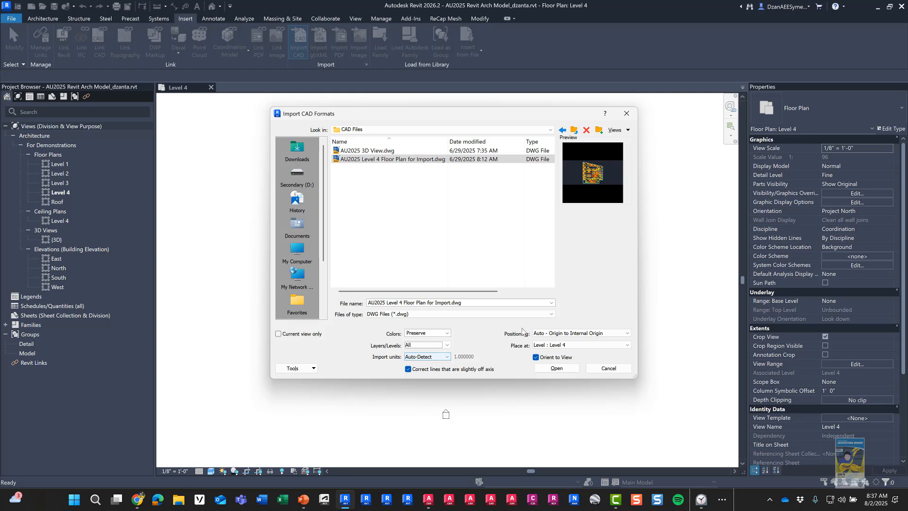
click(601, 337)
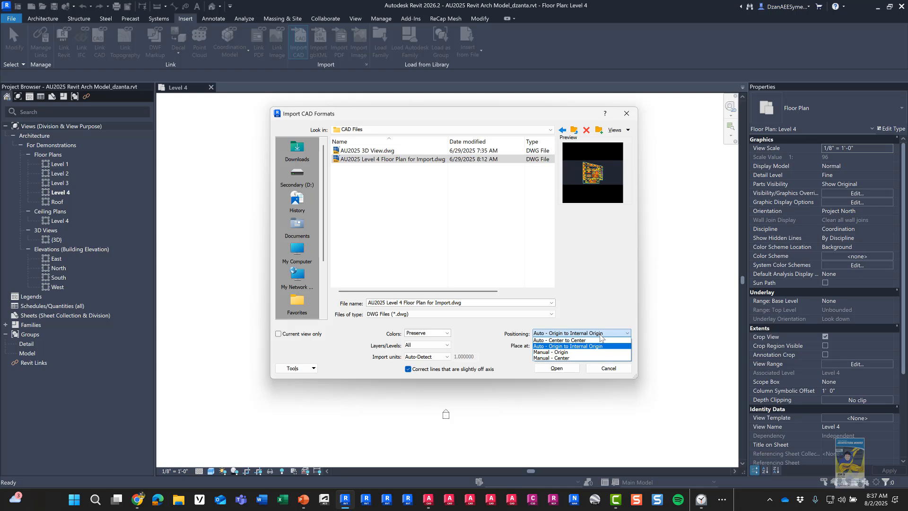
click(599, 335)
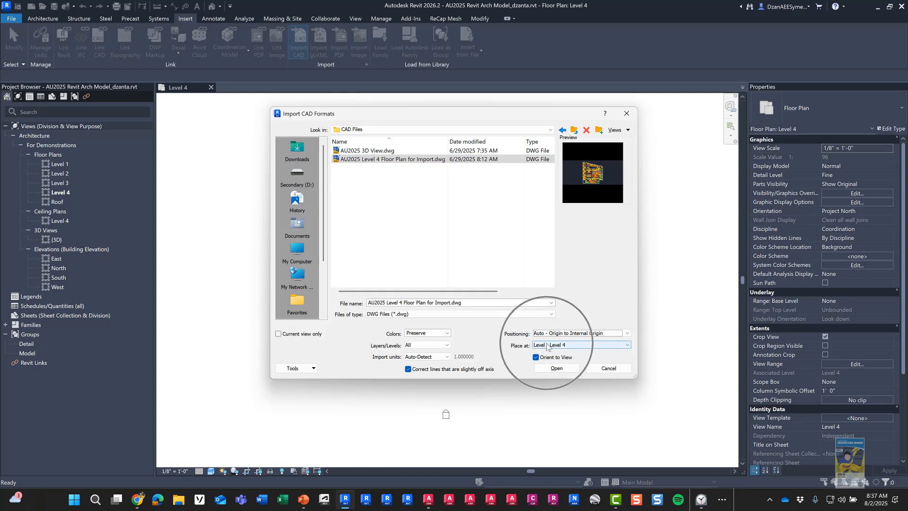
click(567, 370)
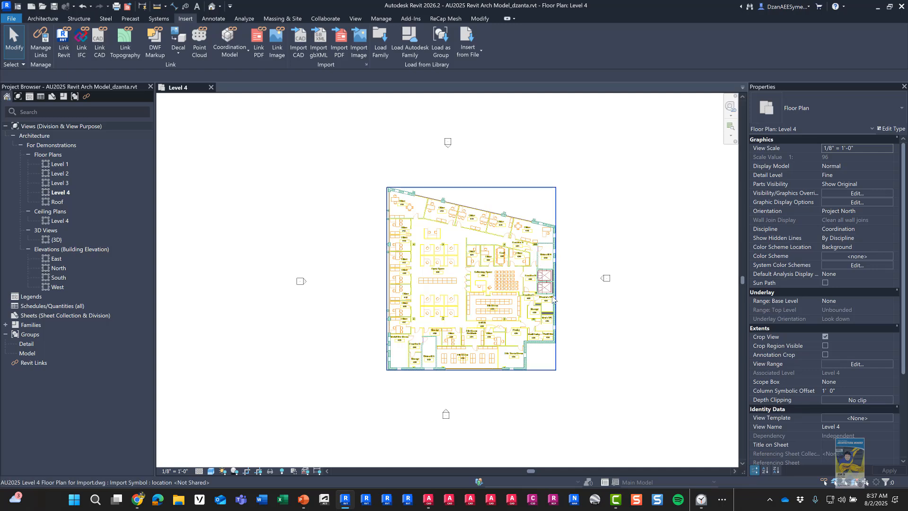
Step: Query the imported plan's round table, confirming layer I-FURN, then zoom back out to the whole plan
click(549, 226)
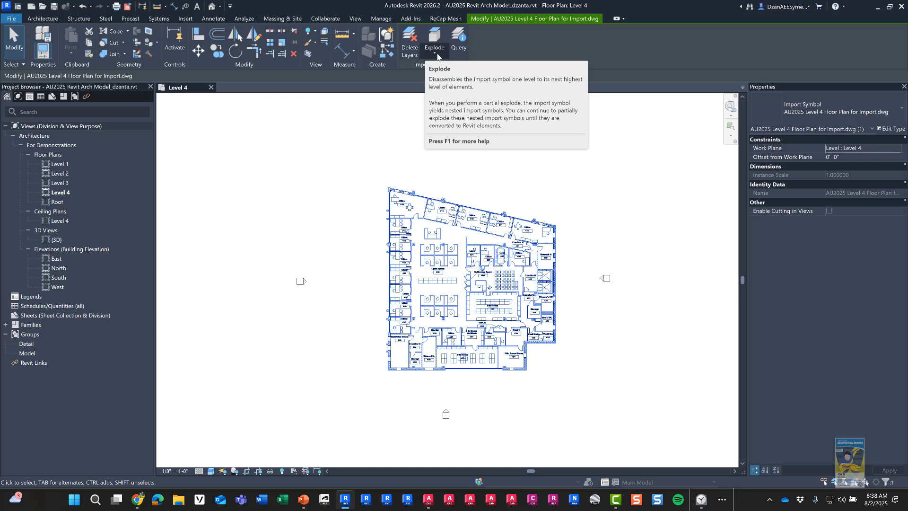
click(461, 50)
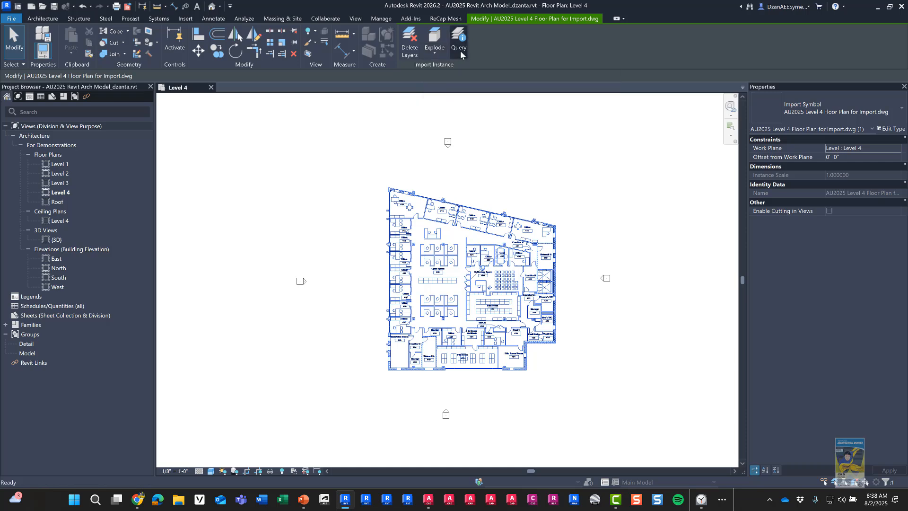
scroll(428, 222, up, 5)
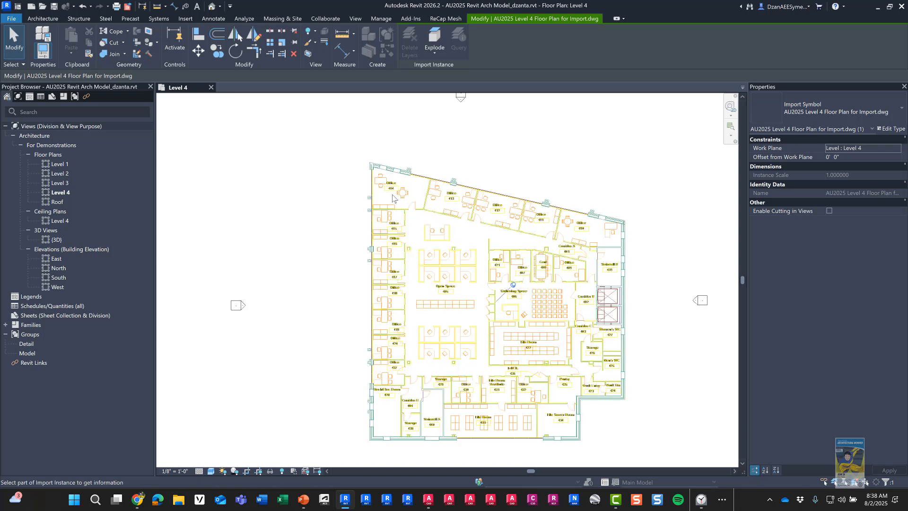
click(405, 193)
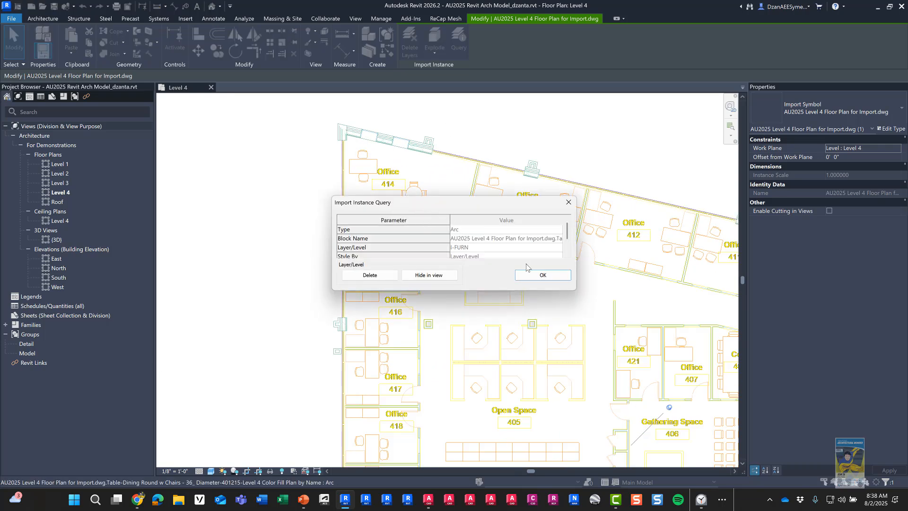
click(533, 277)
scroll(288, 206, down, 4)
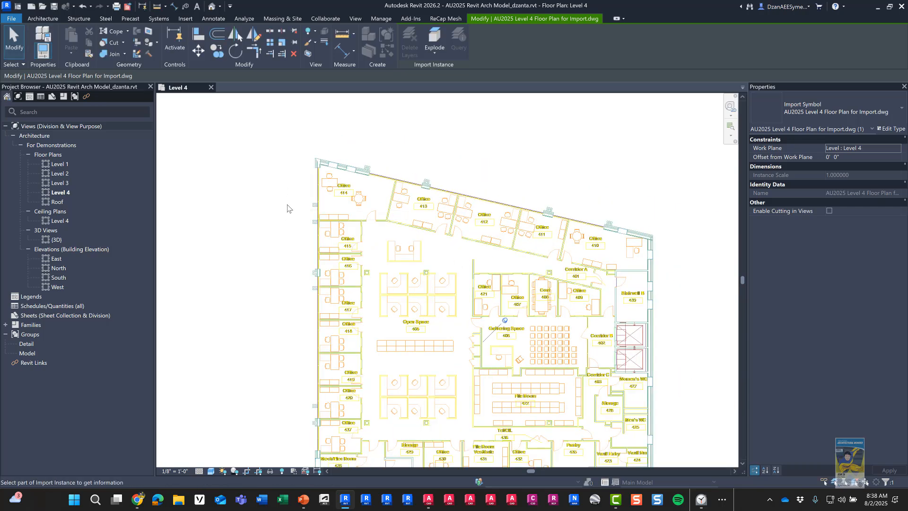
scroll(401, 251, down, 3)
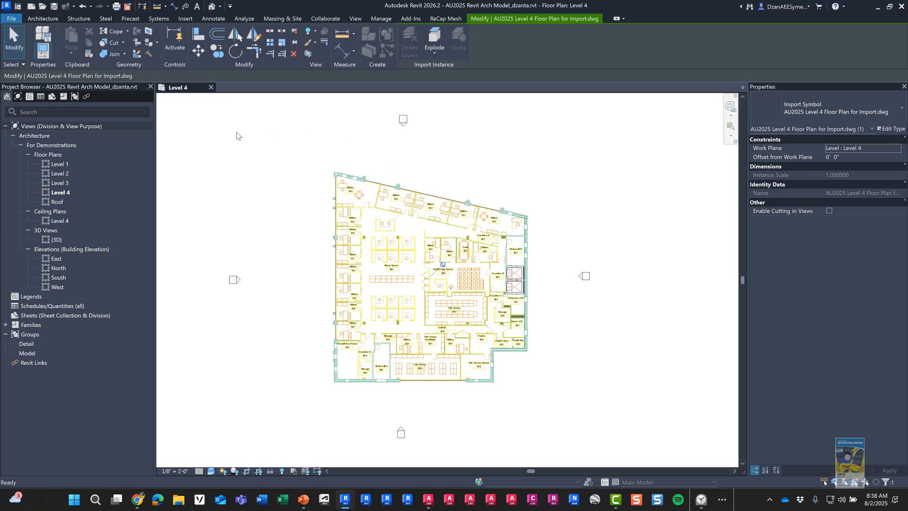
key(Escape)
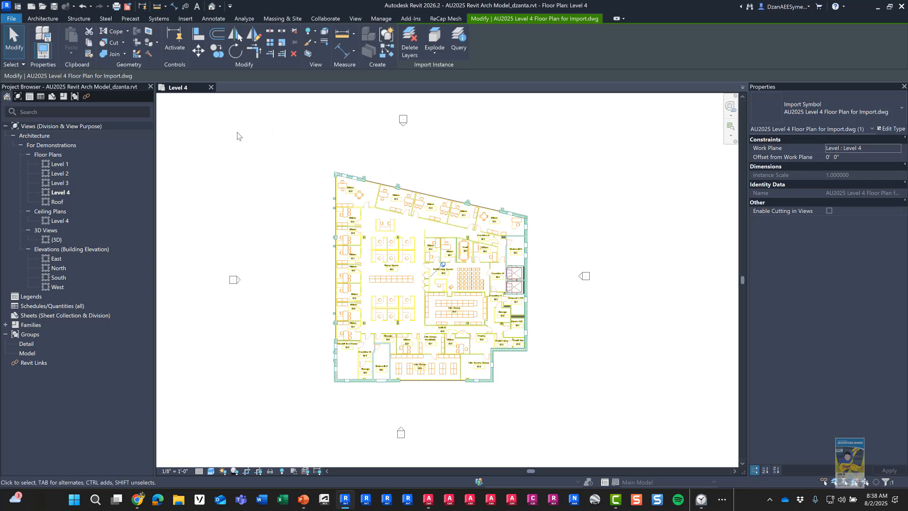
click(262, 143)
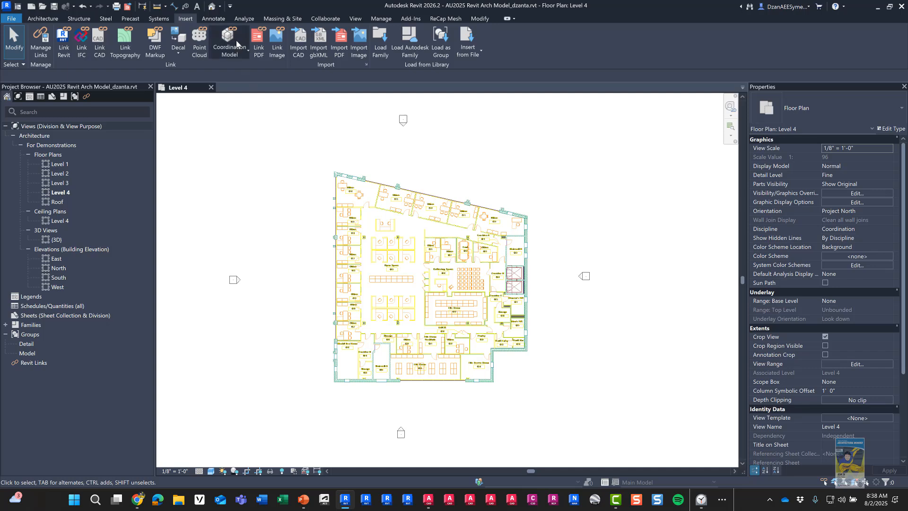
click(213, 9)
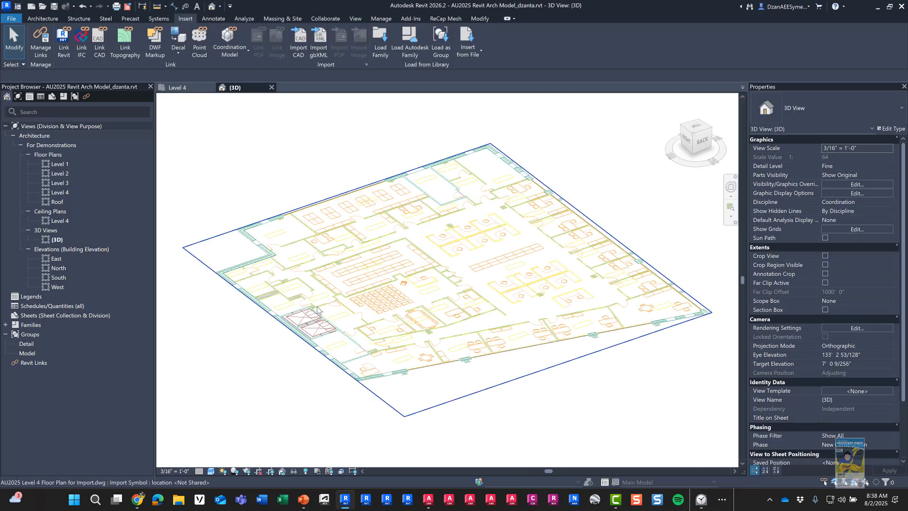
shift+middle_drag(340, 354, 590, 349)
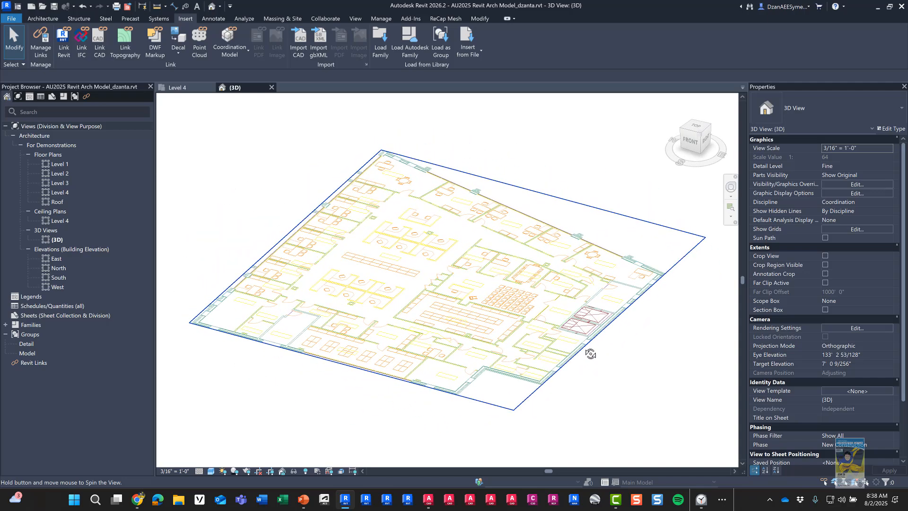
click(294, 210)
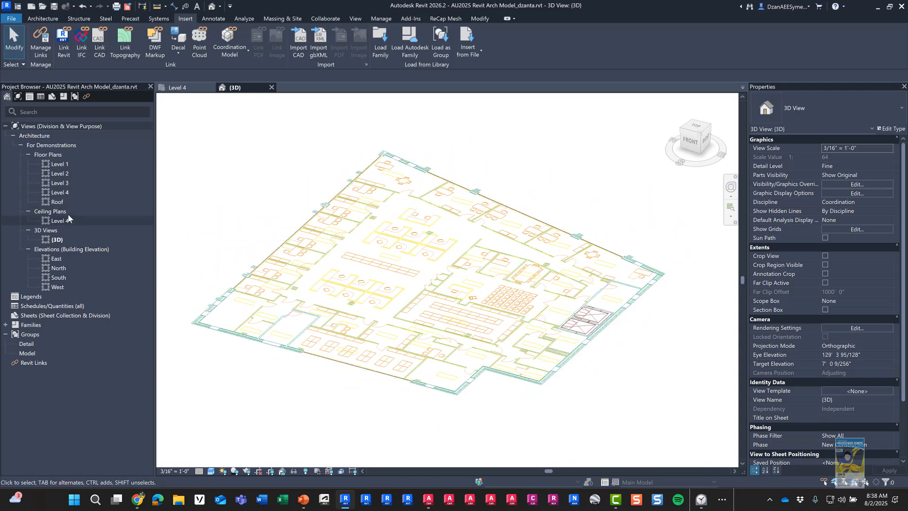
double_click(61, 192)
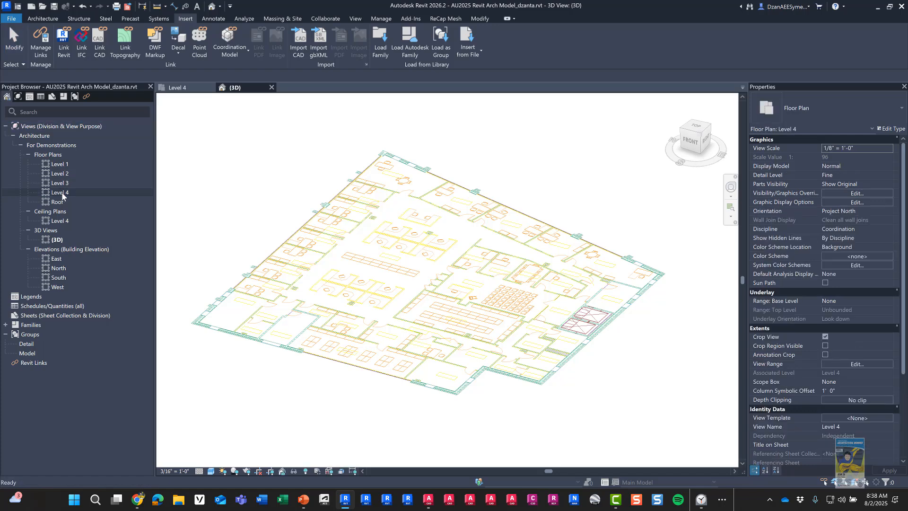
click(274, 87)
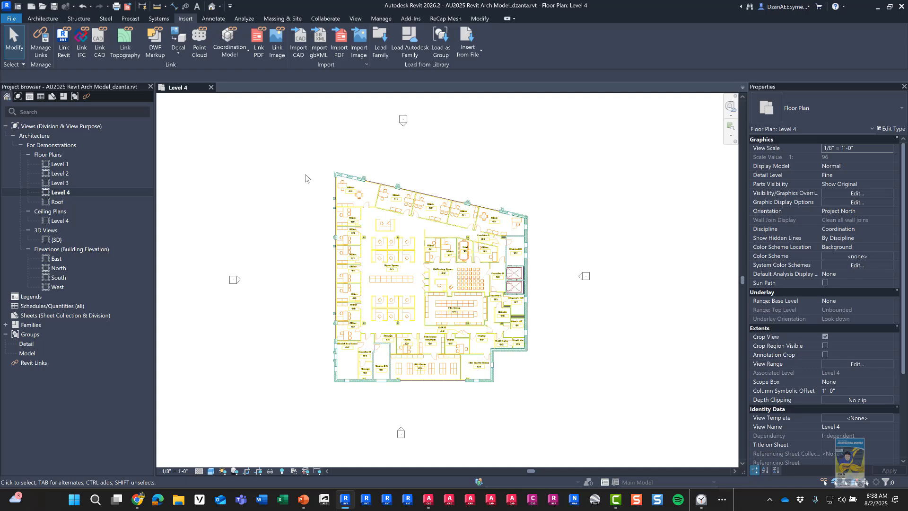
scroll(390, 185, up, 4)
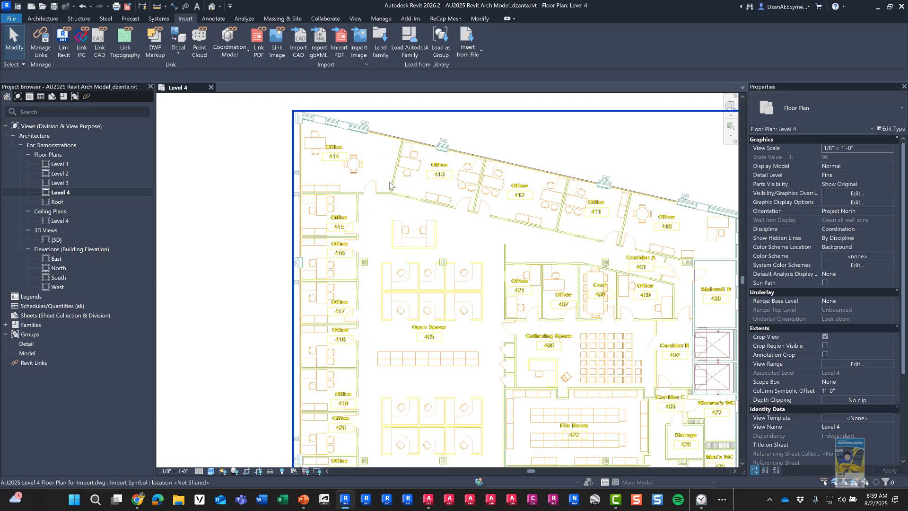
click(42, 18)
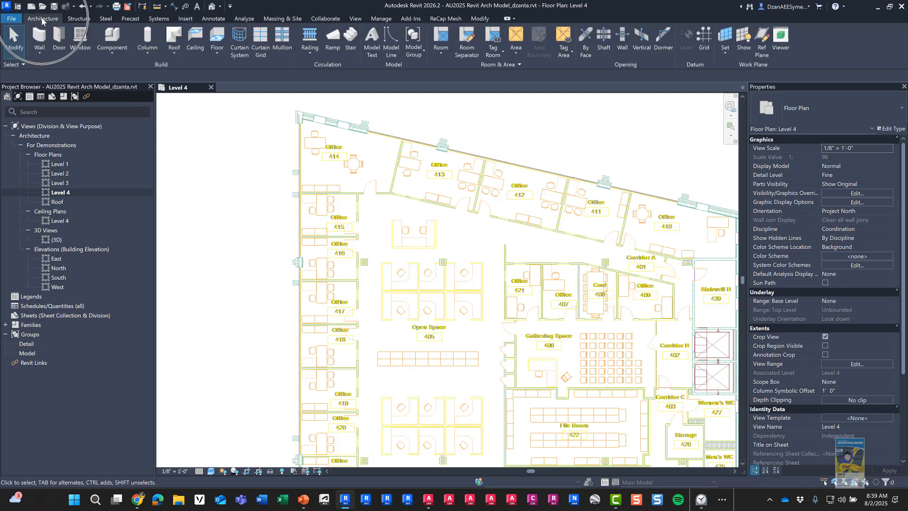
Step: Start the Wall tool with WA and keep the Interior - 4 7/8" Partition (1-hr) wall type
click(40, 57)
key(Escape)
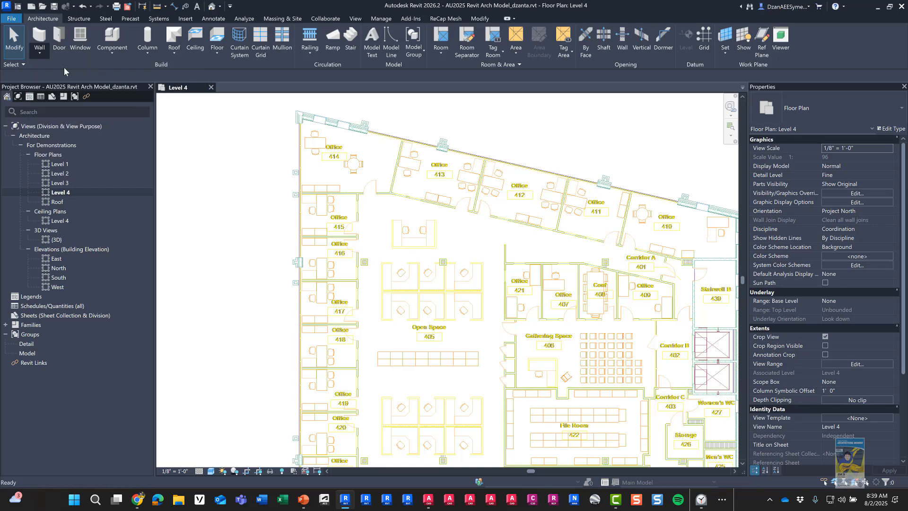
key(w)
key(a)
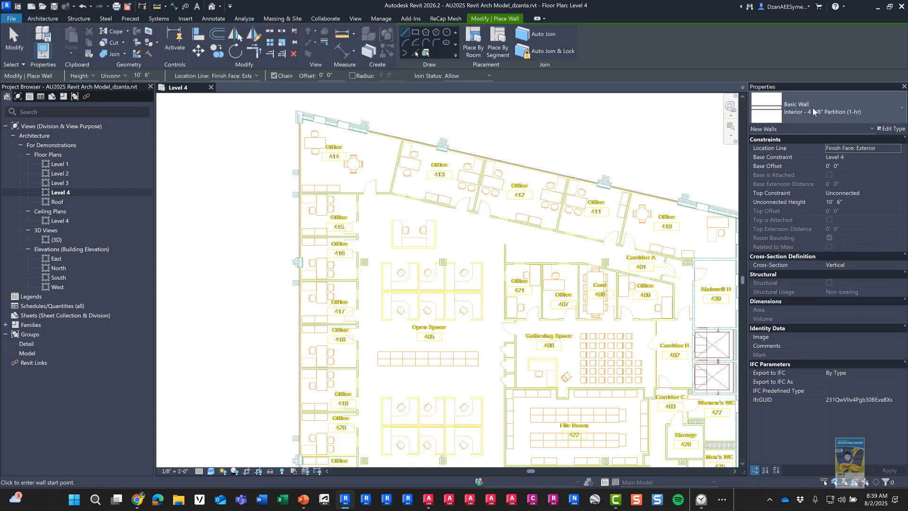
click(810, 109)
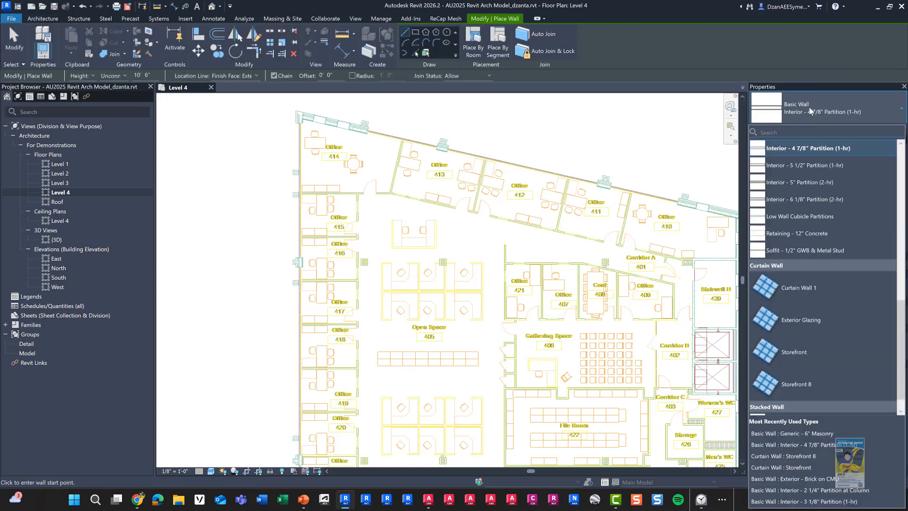
scroll(823, 194, up, 5)
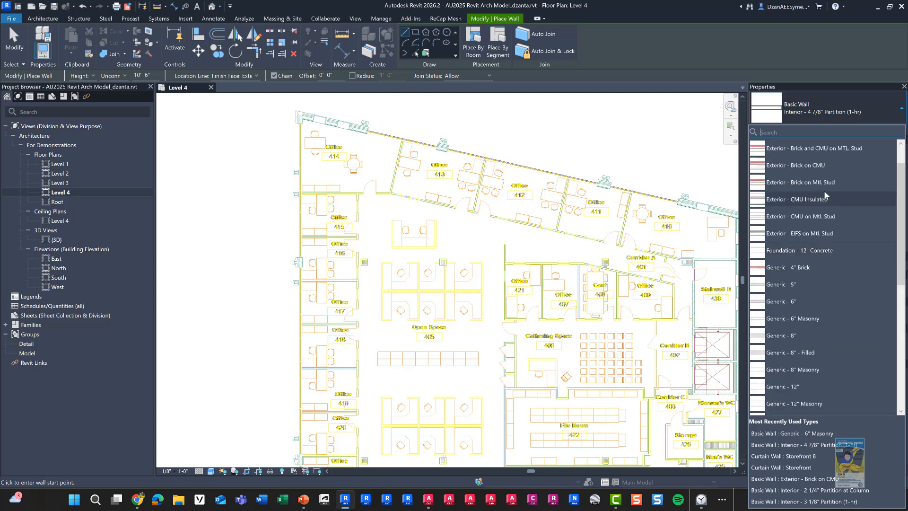
scroll(827, 191, up, 2)
scroll(826, 188, down, 5)
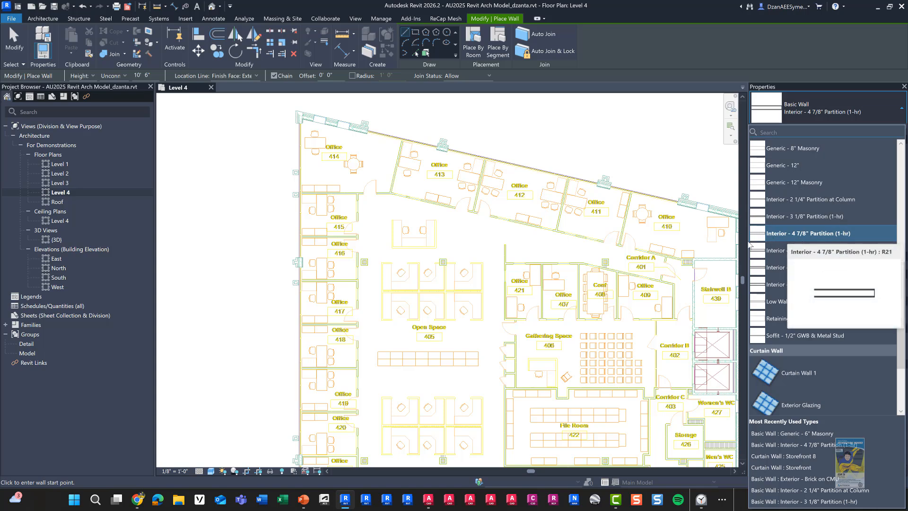
scroll(364, 210, up, 6)
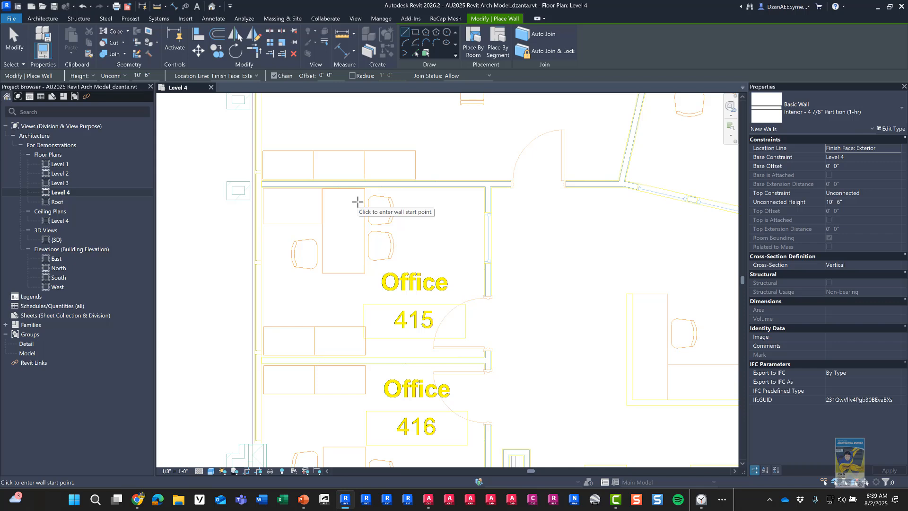
Step: Set the wall Height to the Roof level and review the Location Line options
click(123, 75)
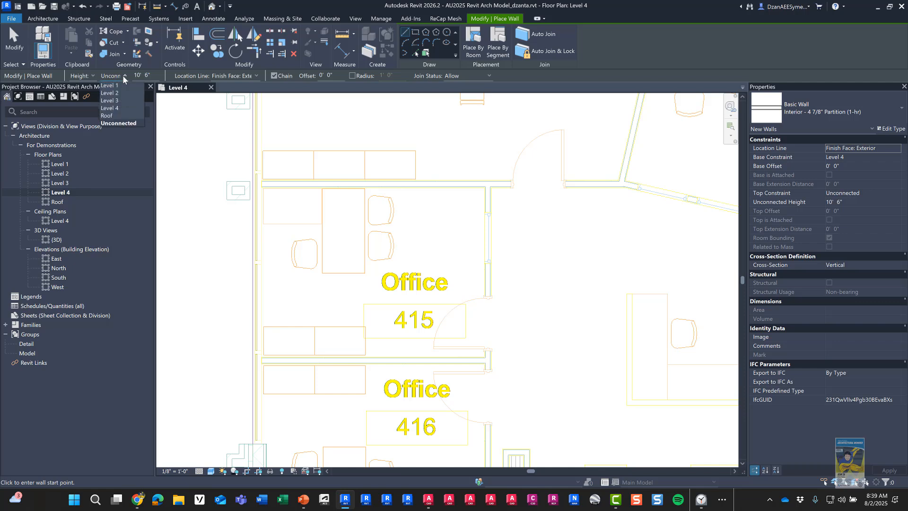
click(114, 116)
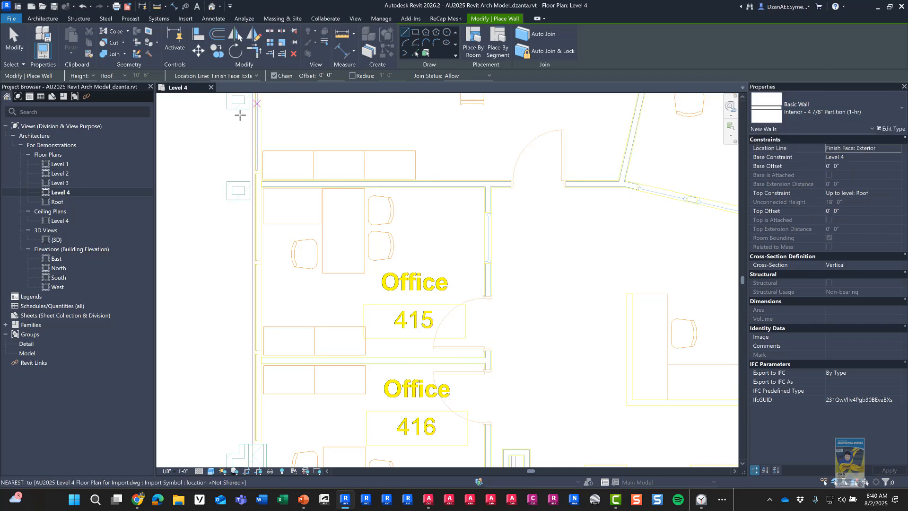
click(256, 77)
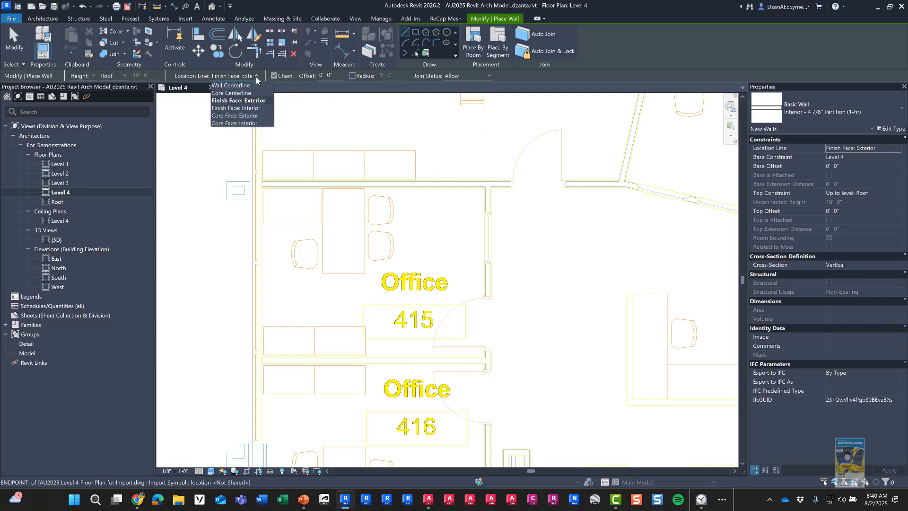
Step: With Finish Face: Exterior, draw a partition from the left corridor wall endpoint to the bend
click(255, 78)
scroll(260, 185, up, 5)
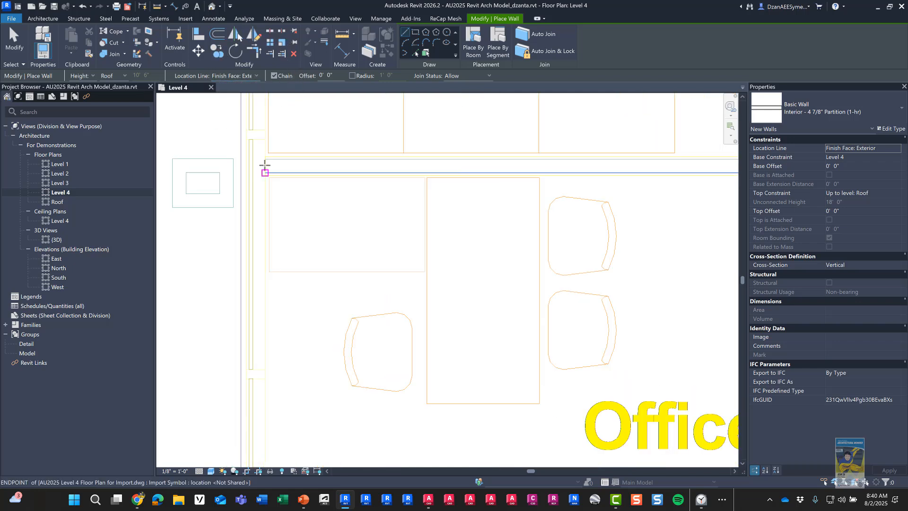
scroll(266, 157, up, 2)
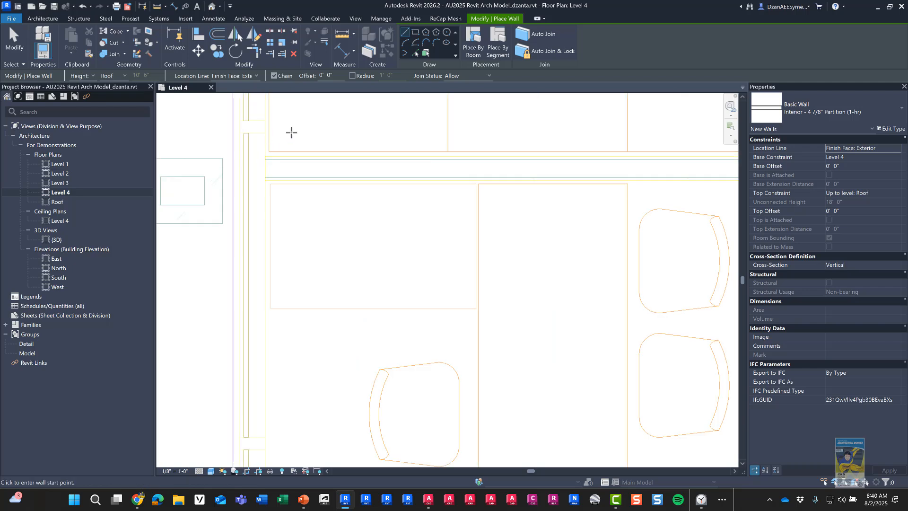
middle_drag(300, 136, 253, 191)
scroll(217, 183, up, 2)
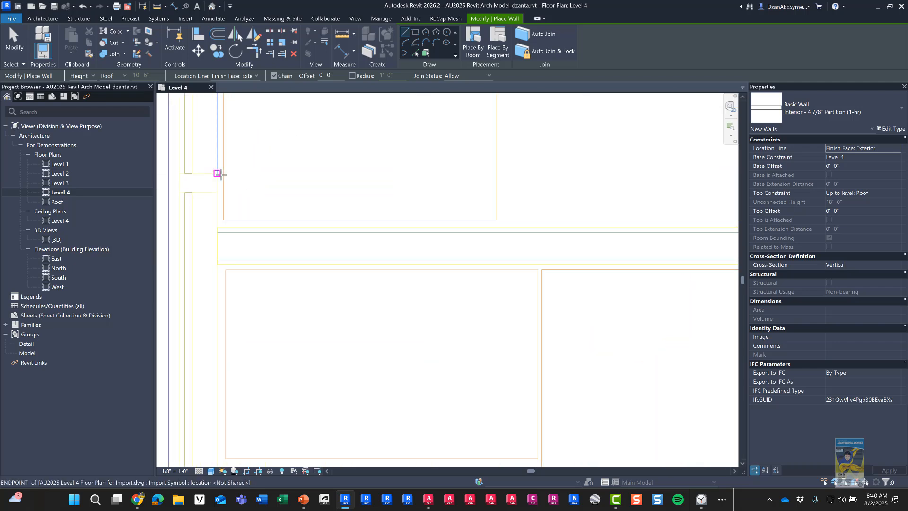
click(217, 231)
scroll(413, 223, down, 5)
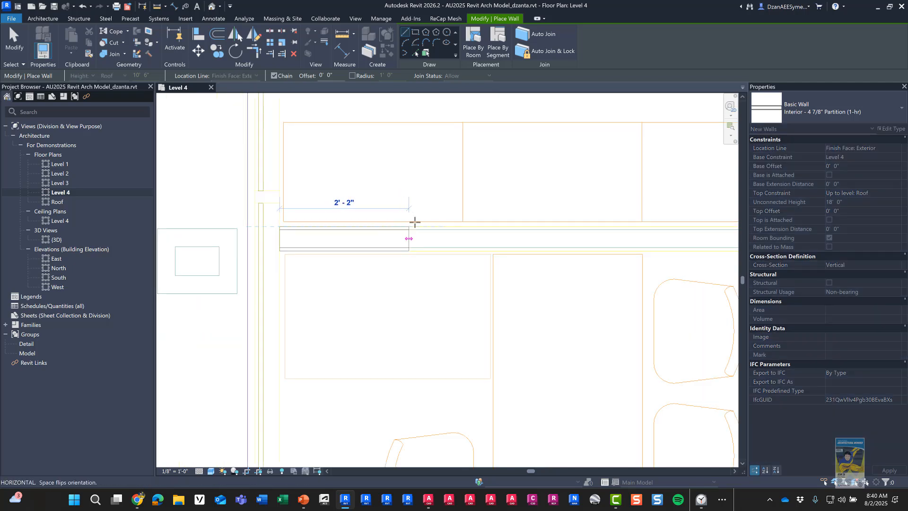
scroll(576, 217, down, 2)
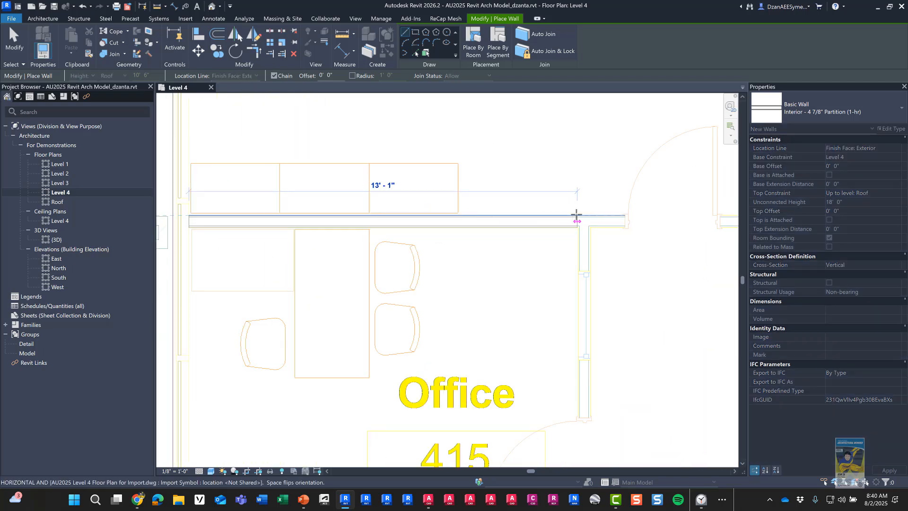
middle_drag(615, 216, 367, 207)
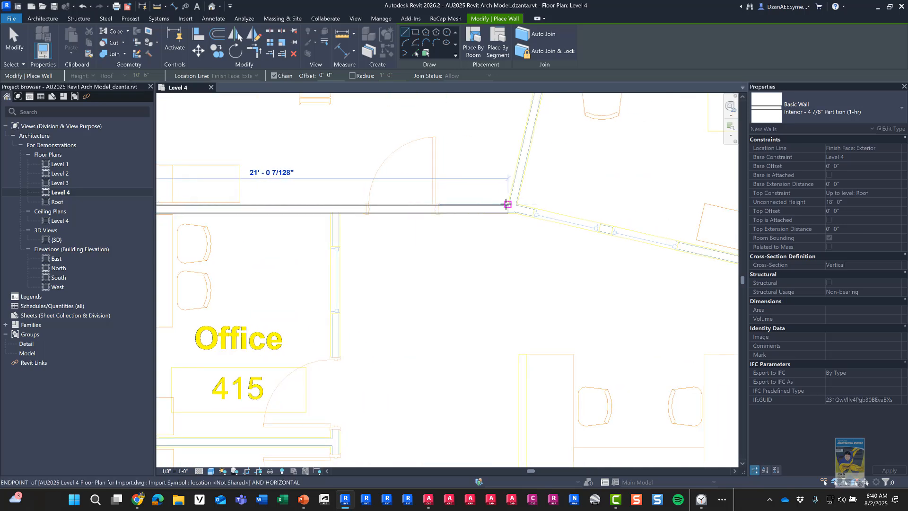
click(507, 205)
scroll(418, 383, down, 3)
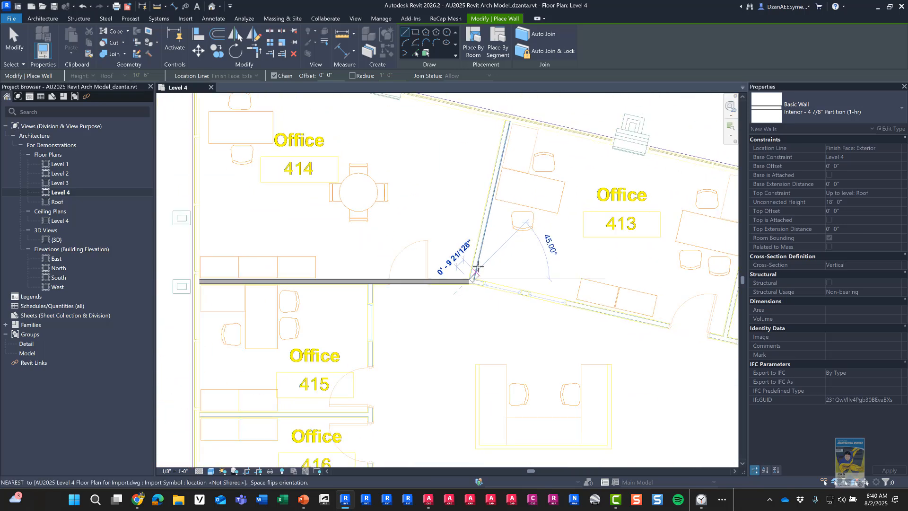
Step: End the angled wall at the upper exterior wall, then trace the Office 415/416 wall to the corridor
click(506, 122)
key(Escape)
key(Escape)
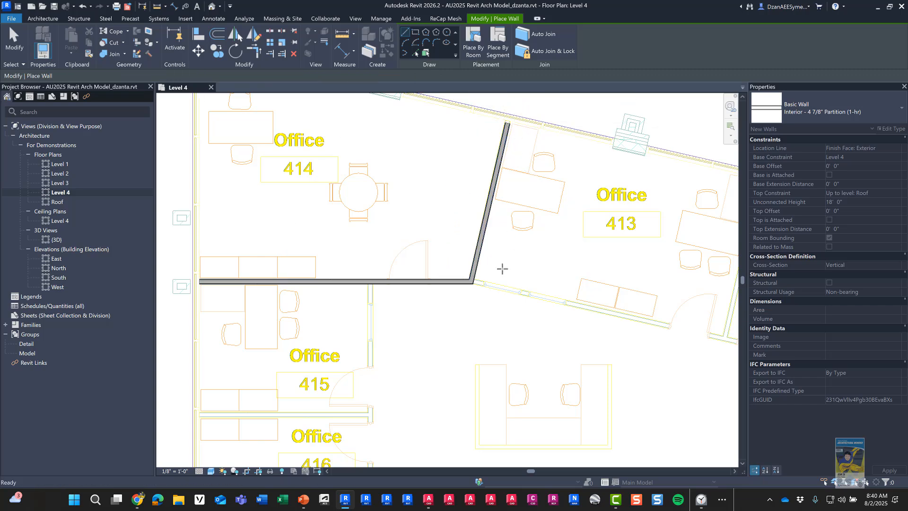
scroll(488, 311, down, 1)
middle_drag(480, 295, 565, 172)
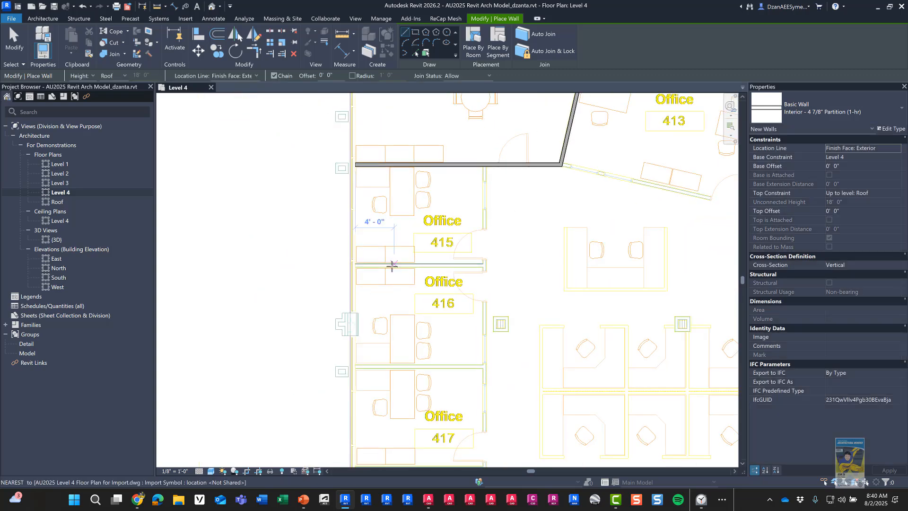
scroll(392, 266, up, 3)
scroll(320, 257, up, 2)
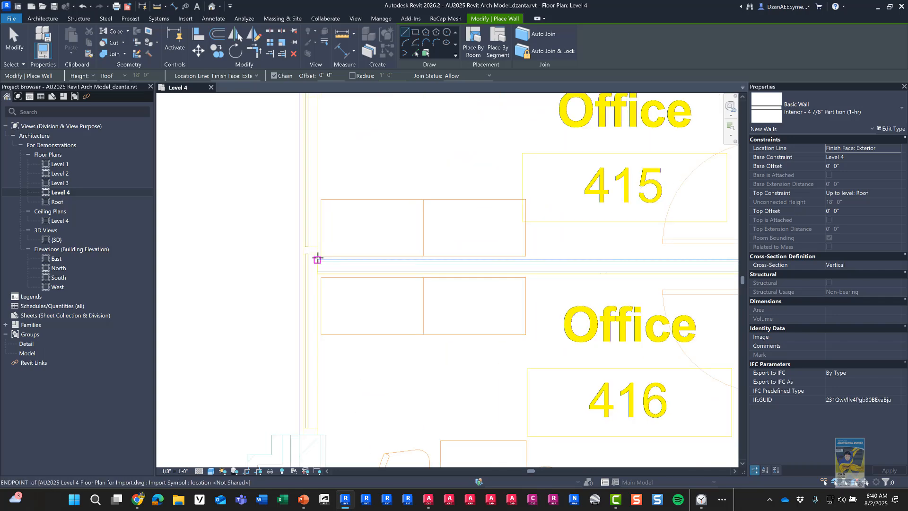
click(317, 259)
middle_drag(481, 263, 256, 251)
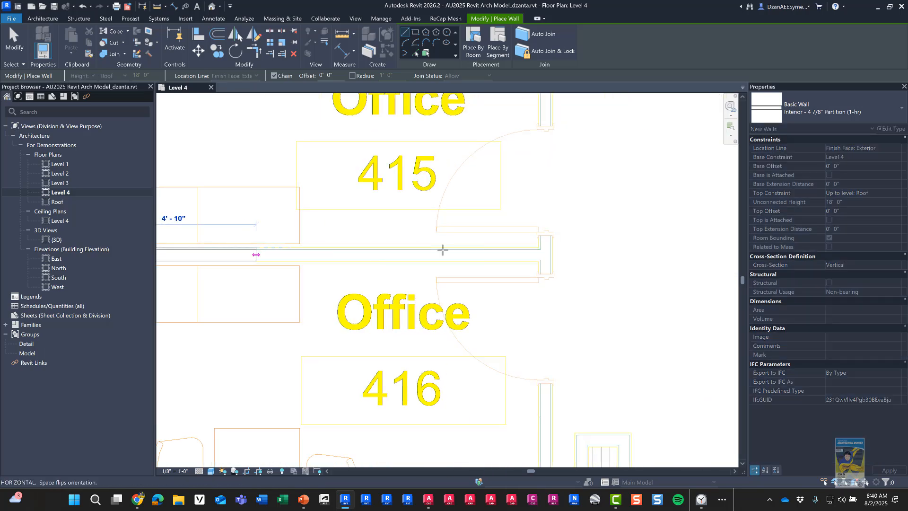
click(540, 249)
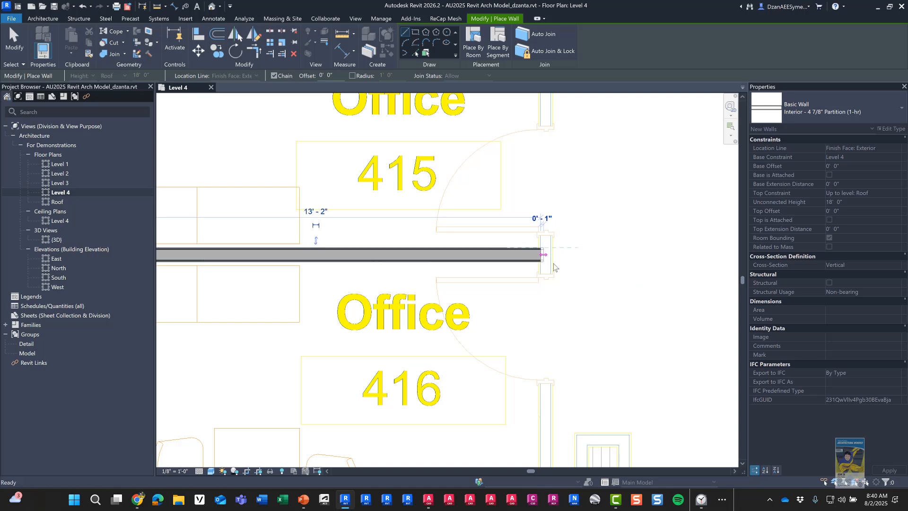
key(Escape)
Step: Trace the partition between Offices 416 and 417 to the corridor wall
scroll(513, 357, down, 2)
middle_drag(494, 381, 594, 191)
middle_drag(507, 280, 488, 220)
scroll(392, 260, up, 3)
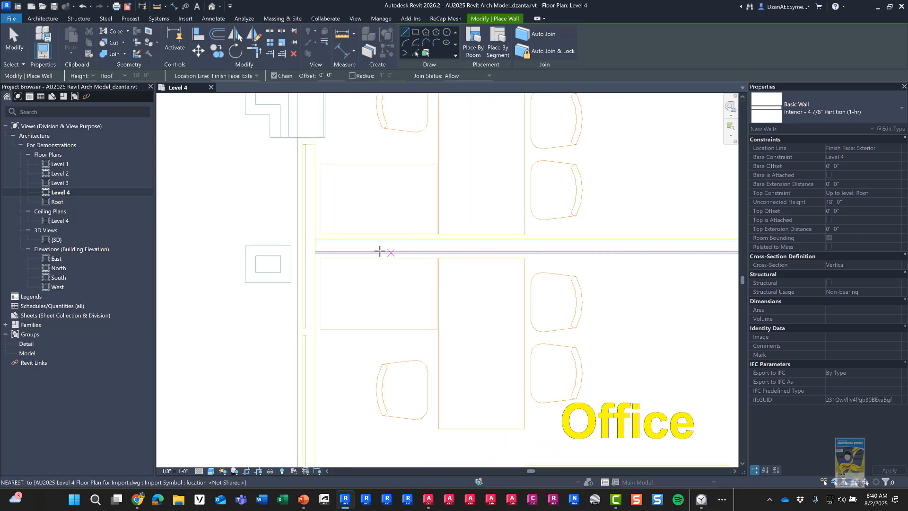
click(314, 238)
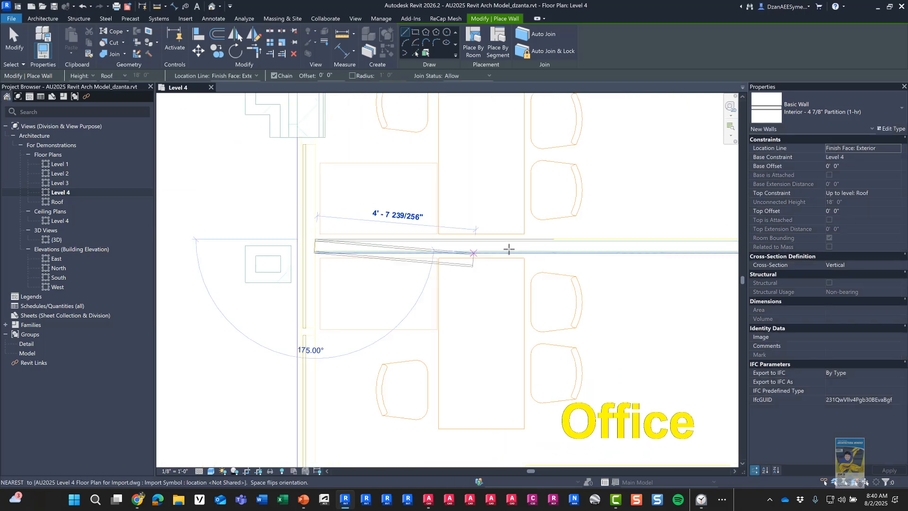
middle_drag(563, 250, 286, 265)
click(534, 259)
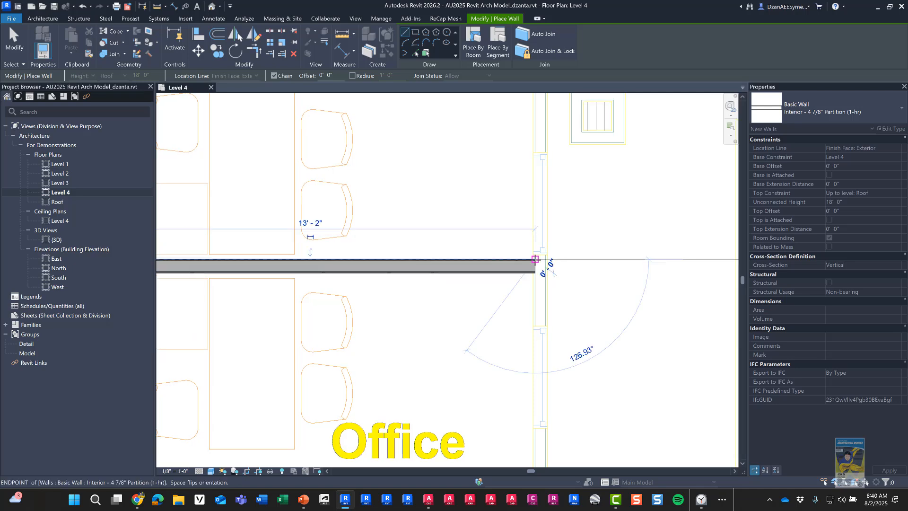
key(Escape)
Step: Trace the partitions between Offices 417 and 418 and below Office 418 to the right wall
scroll(581, 271, down, 3)
middle_drag(465, 382, 490, 219)
scroll(490, 218, up, 2)
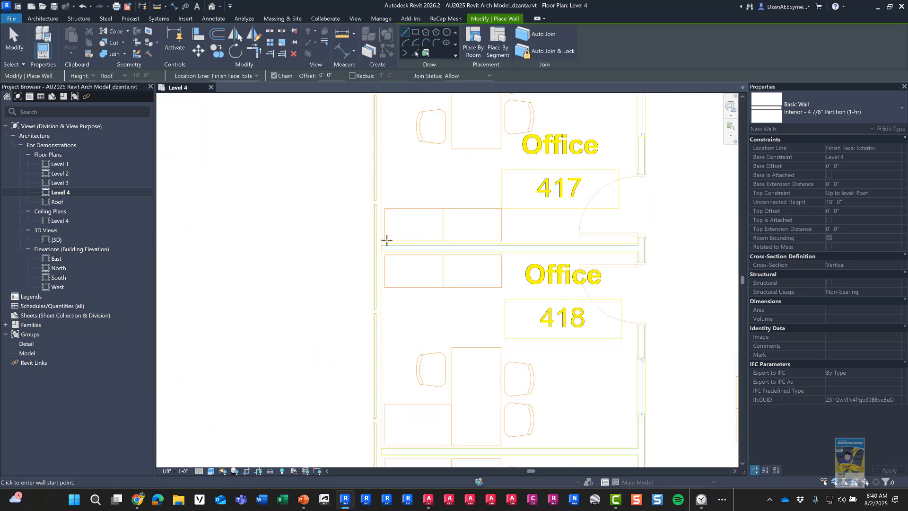
click(380, 246)
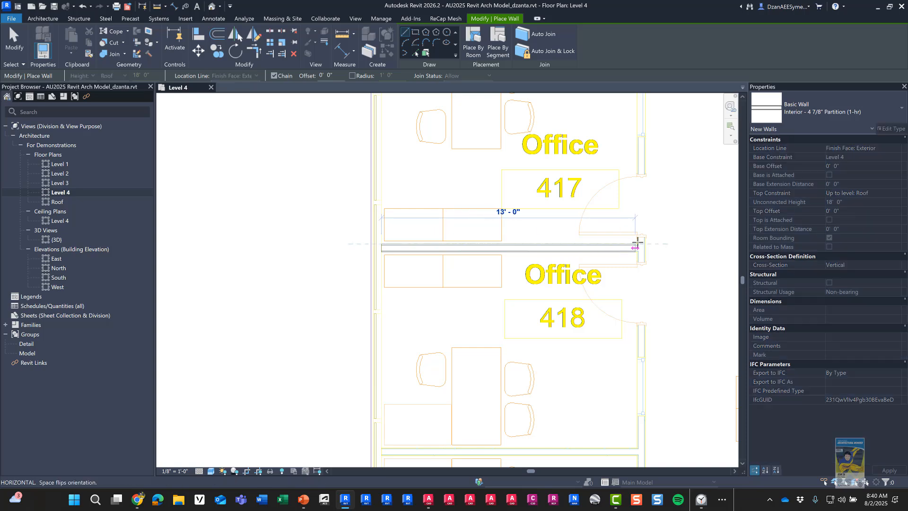
click(638, 244)
key(Escape)
middle_drag(543, 338, 492, 185)
scroll(421, 257, up, 4)
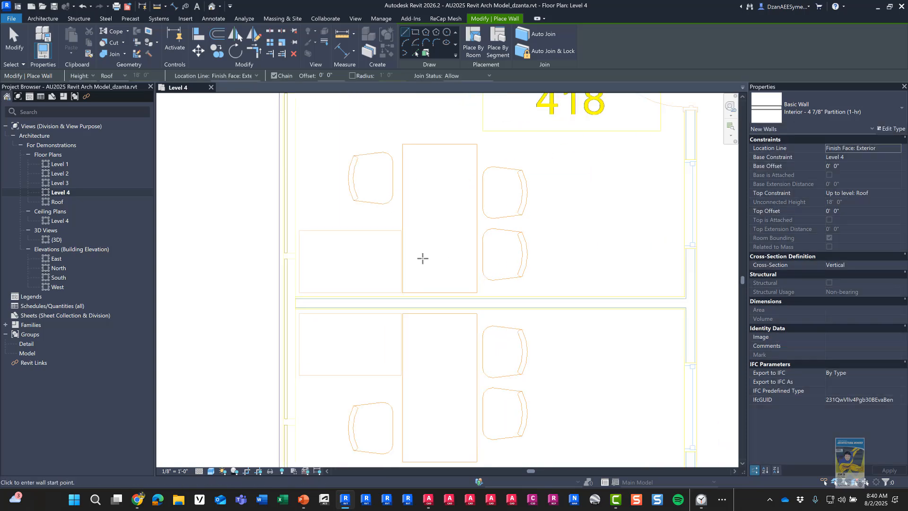
click(265, 300)
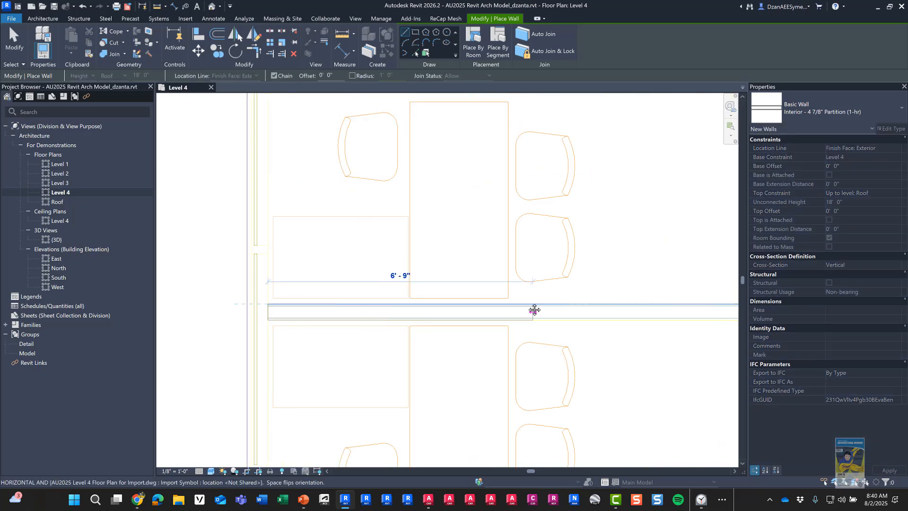
middle_drag(533, 308, 368, 302)
click(617, 297)
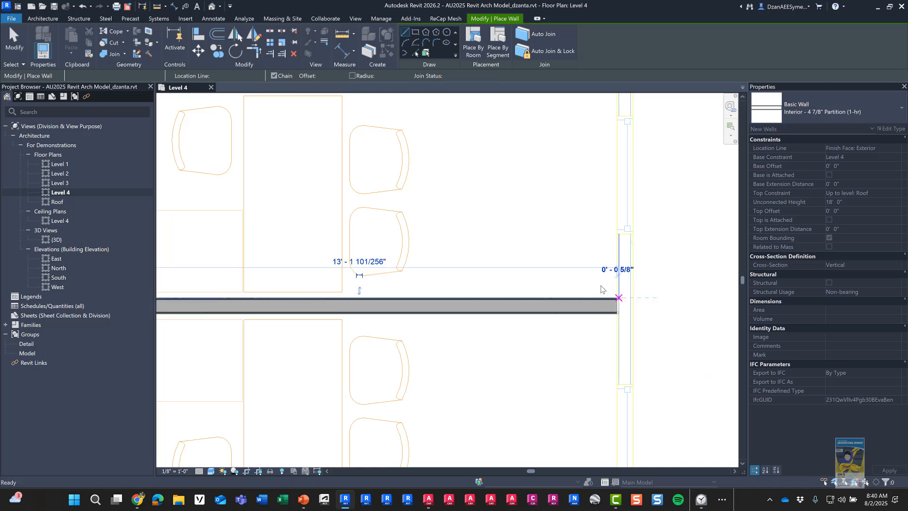
key(Escape)
Step: Trace the partition between Offices 419 and 420
scroll(518, 349, down, 3)
middle_drag(519, 349, 590, 167)
middle_drag(514, 232, 449, 137)
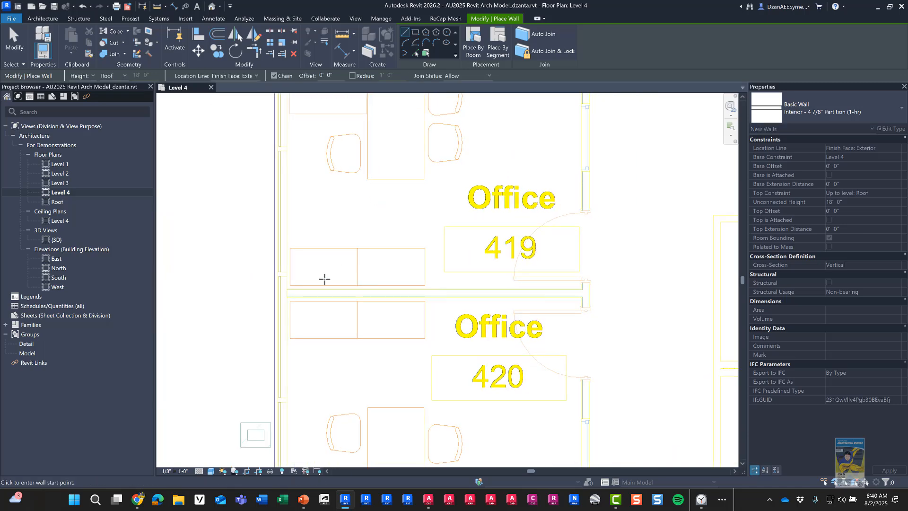
scroll(325, 277, up, 2)
click(266, 292)
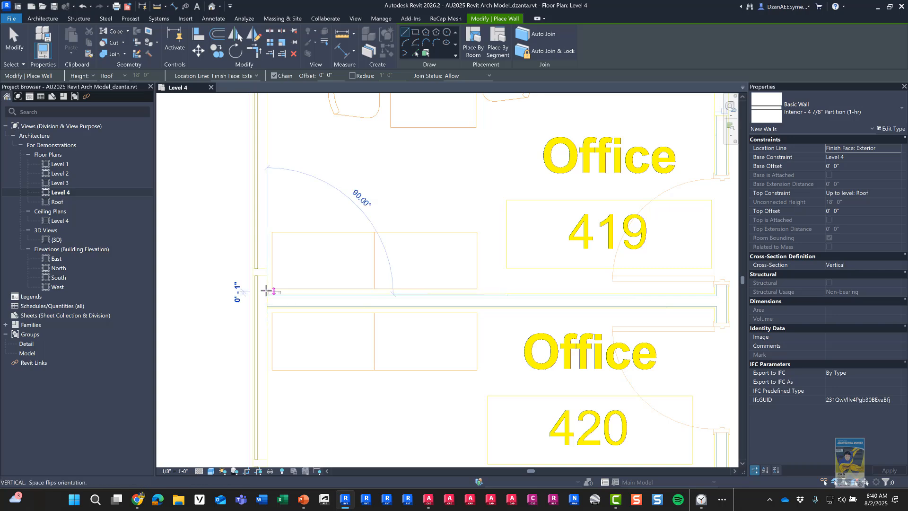
middle_drag(695, 306, 512, 294)
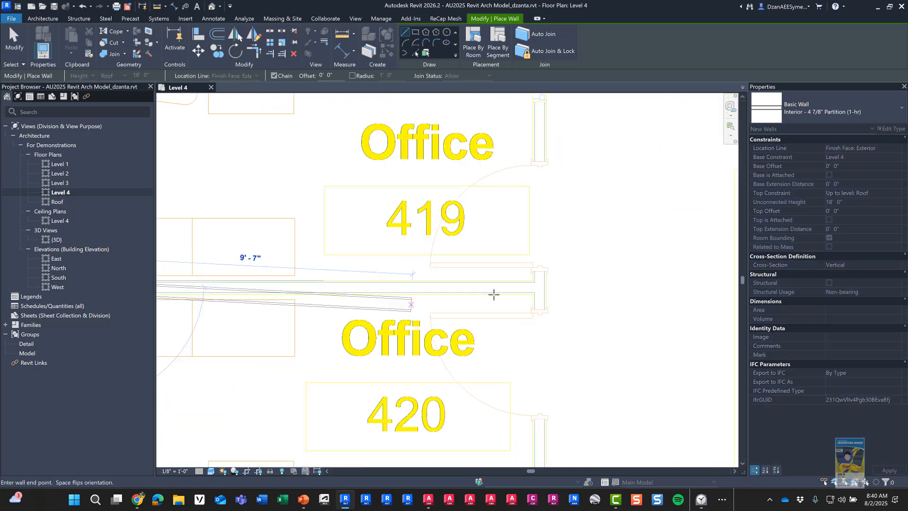
click(535, 281)
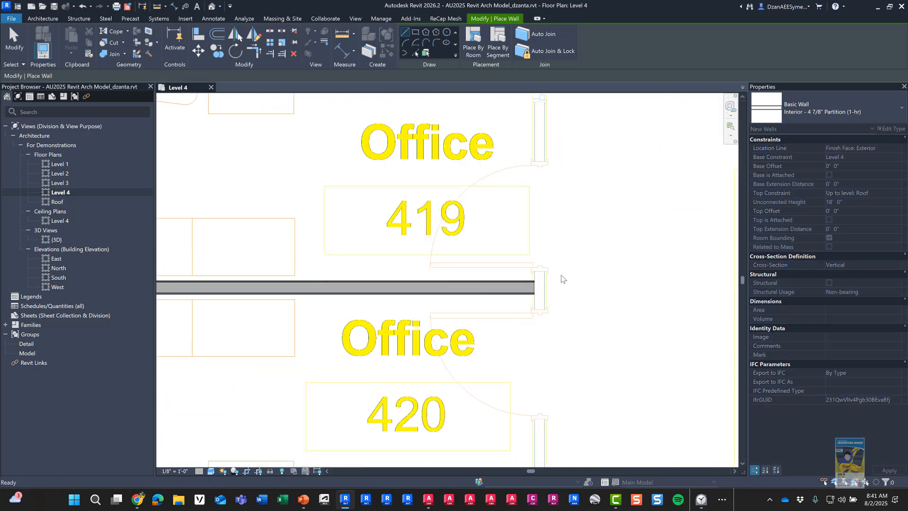
scroll(561, 278, down, 3)
middle_drag(549, 345, 514, 245)
key(Escape)
Step: Place the 13'-0" partition above Office 437 from the column corner
scroll(373, 302, up, 3)
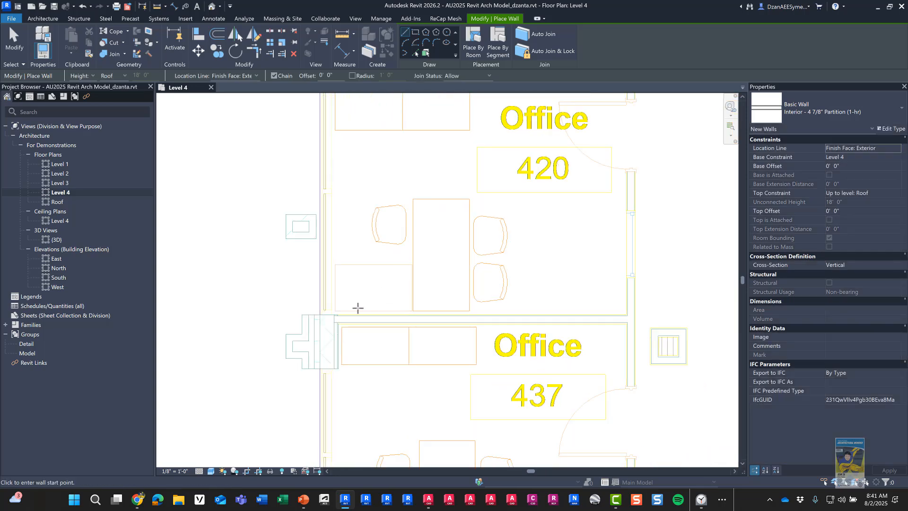
scroll(358, 308, up, 2)
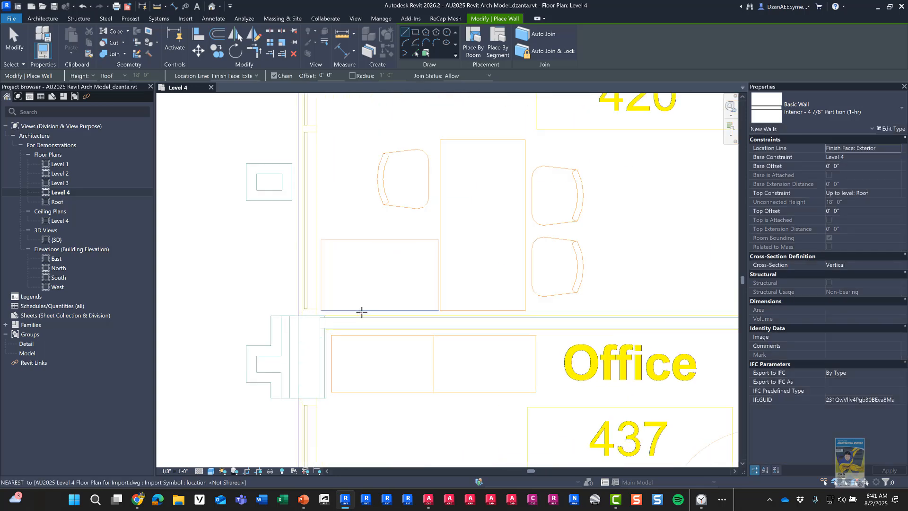
click(320, 311)
middle_drag(515, 325, 314, 283)
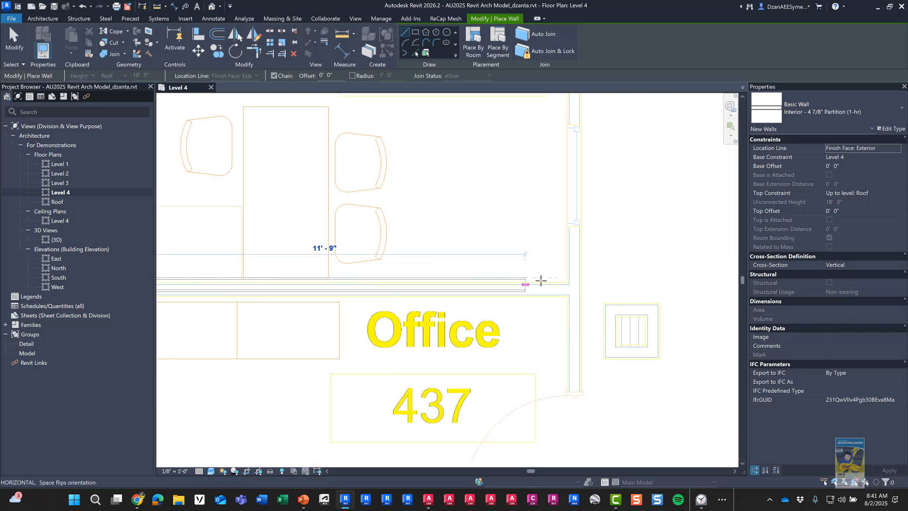
click(567, 284)
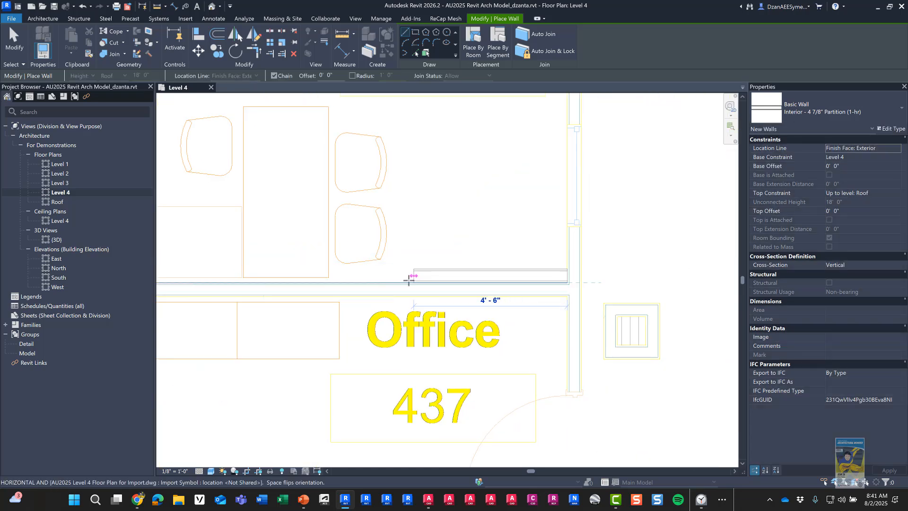
middle_drag(408, 276, 519, 268)
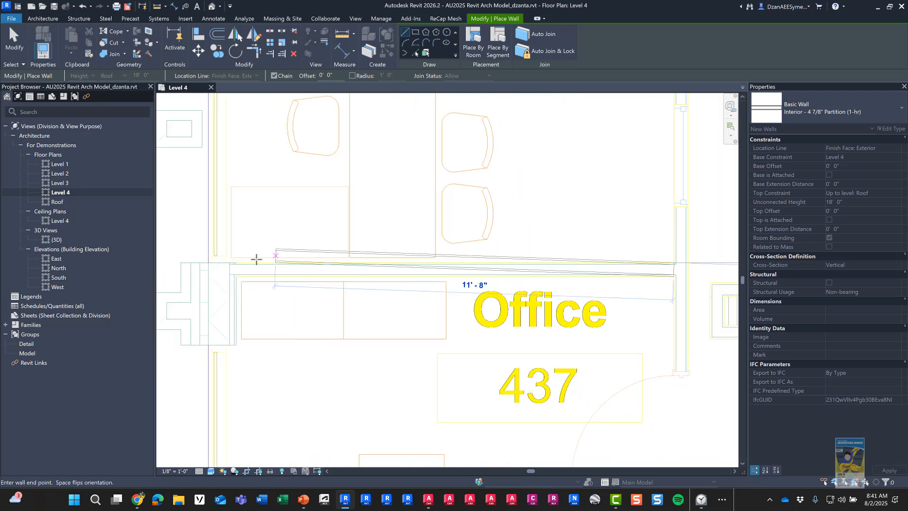
click(230, 266)
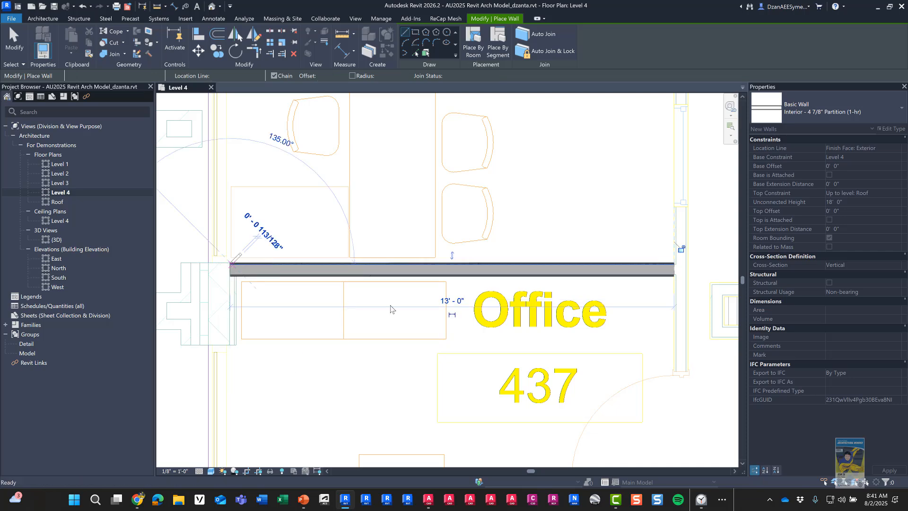
key(Escape)
Step: Draw the horizontal partition above the Mech/Elec Room to the corner
middle_drag(436, 274, 441, 138)
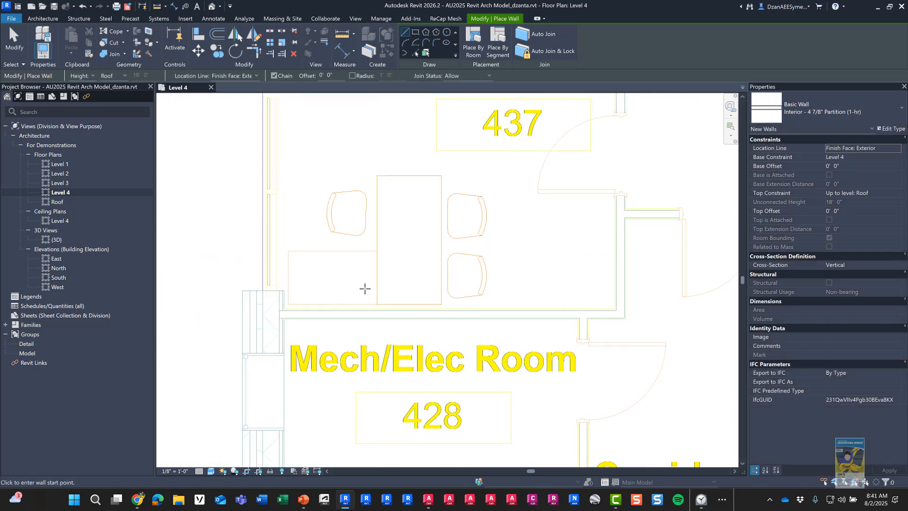
scroll(364, 286, up, 2)
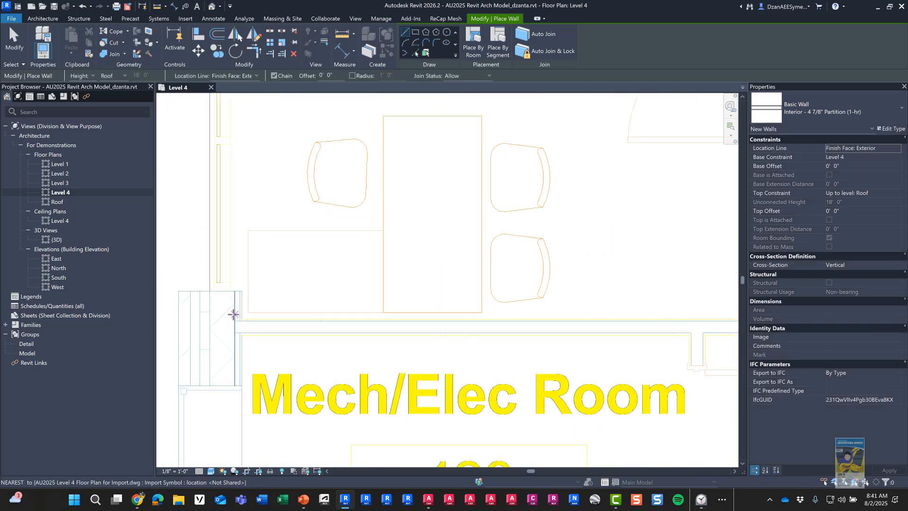
click(242, 315)
middle_drag(605, 321, 444, 297)
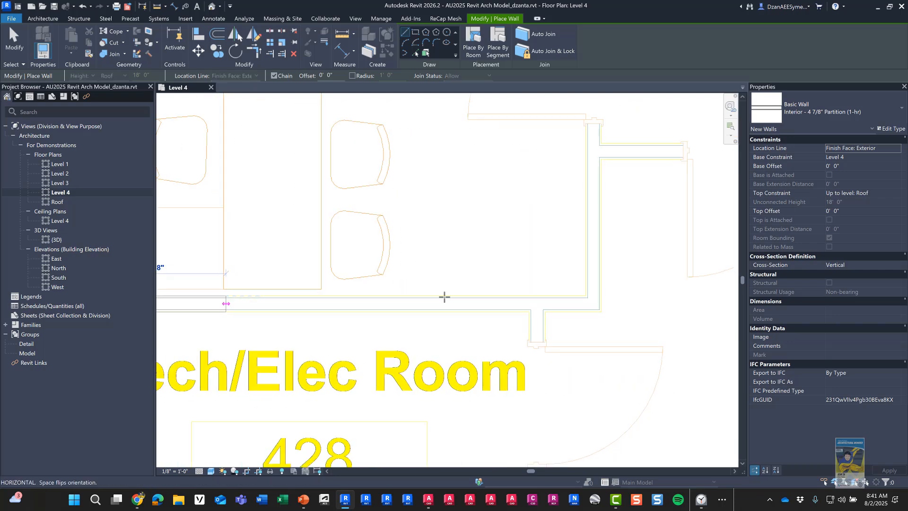
click(585, 297)
Step: Continue a vertical partition along Offices 420 to 415, ending at the horizontal wall
middle_drag(604, 149, 561, 367)
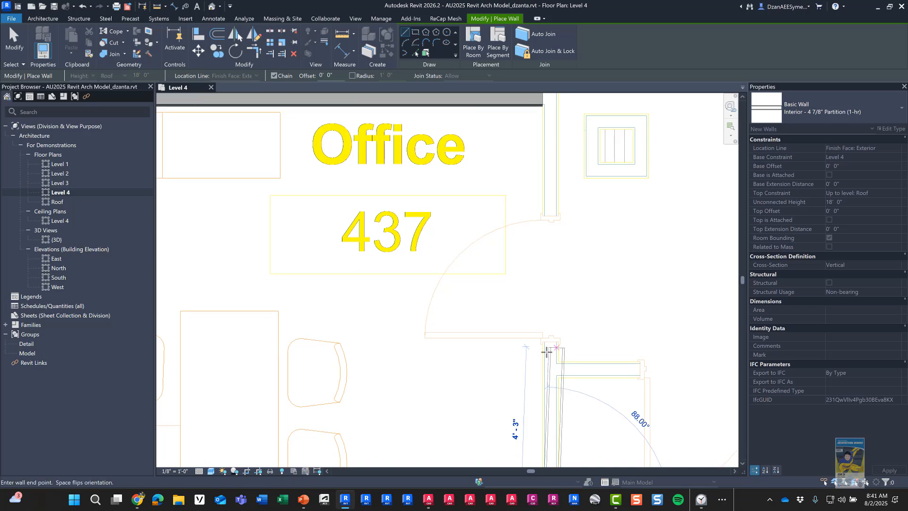
middle_drag(564, 271, 545, 421)
scroll(545, 331, down, 10)
middle_drag(546, 199, 533, 351)
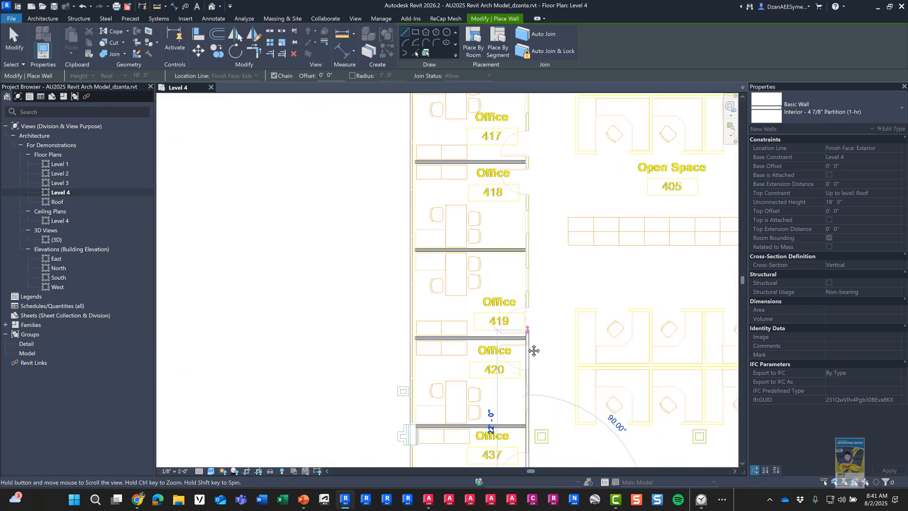
mouse_move(533, 226)
middle_down()
mouse_move(522, 346)
mouse_move(513, 344)
middle_up()
mouse_move(512, 239)
middle_down()
mouse_move(494, 371)
mouse_move(477, 301)
middle_up()
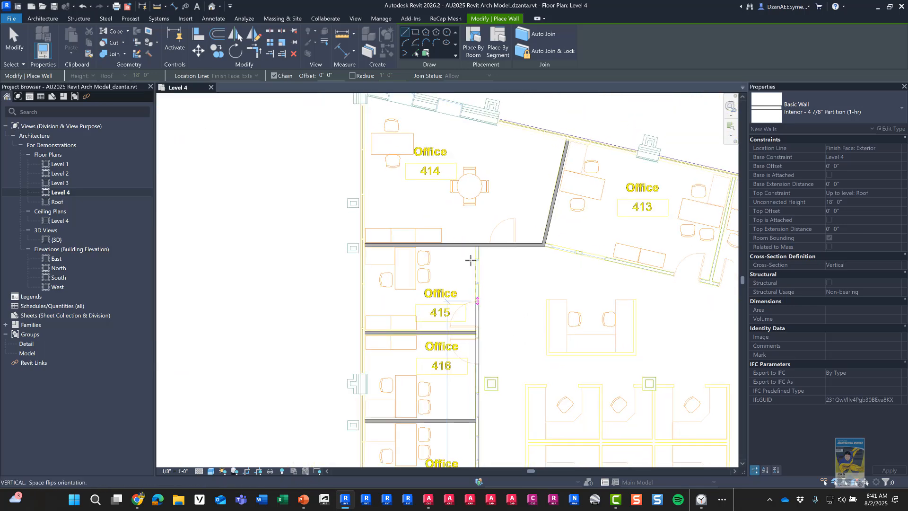
scroll(473, 261, up, 3)
scroll(477, 237, up, 2)
click(478, 216)
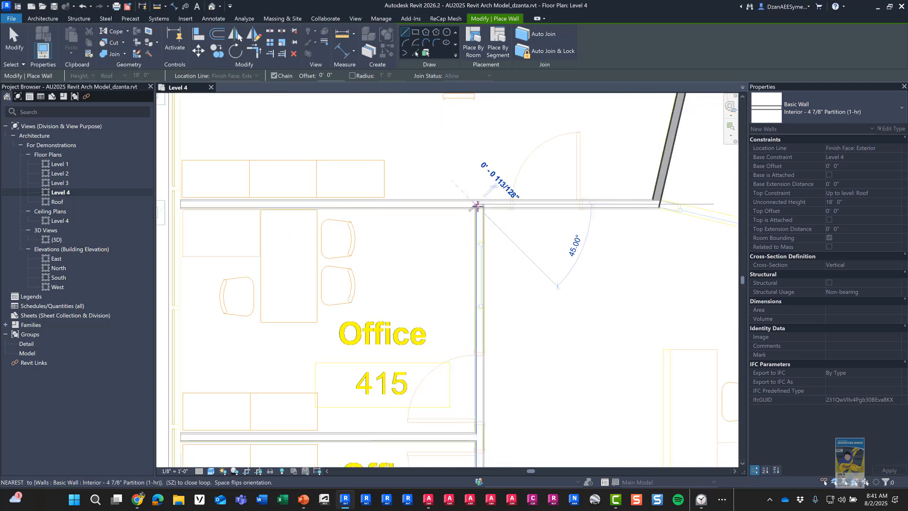
key(Escape)
key(Escape)
scroll(537, 318, down, 5)
middle_drag(525, 336, 328, 354)
scroll(419, 227, up, 3)
scroll(419, 227, up, 2)
Step: Draw the angled Corridor A partition from the Office 413 wall corner toward Stairwell B
click(363, 200)
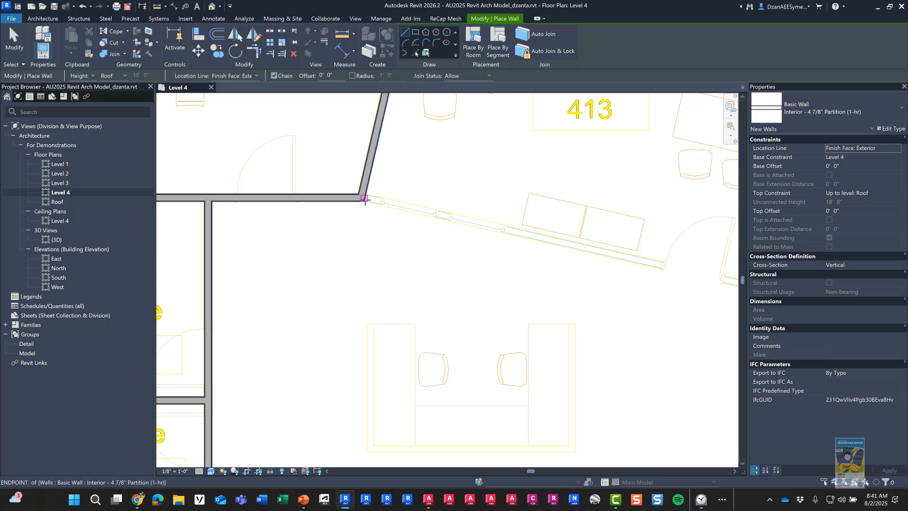
key(Escape)
scroll(354, 202, up, 4)
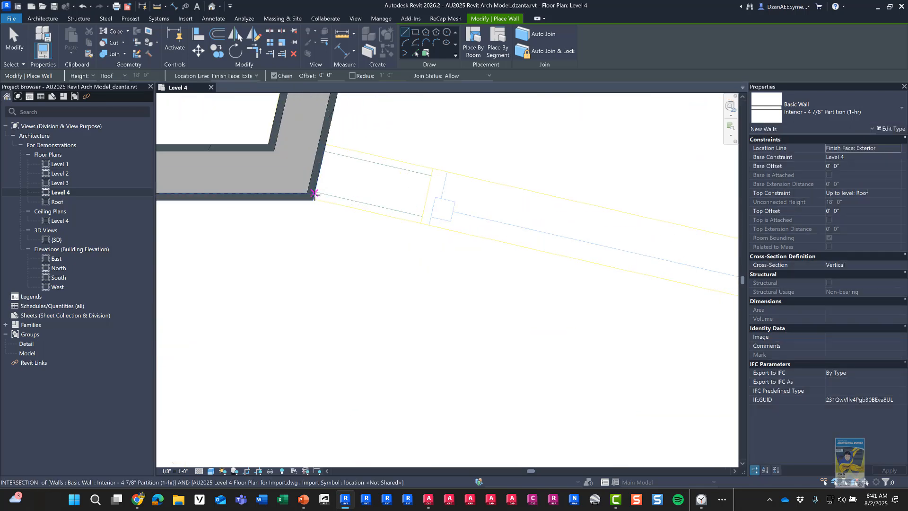
scroll(312, 201, up, 3)
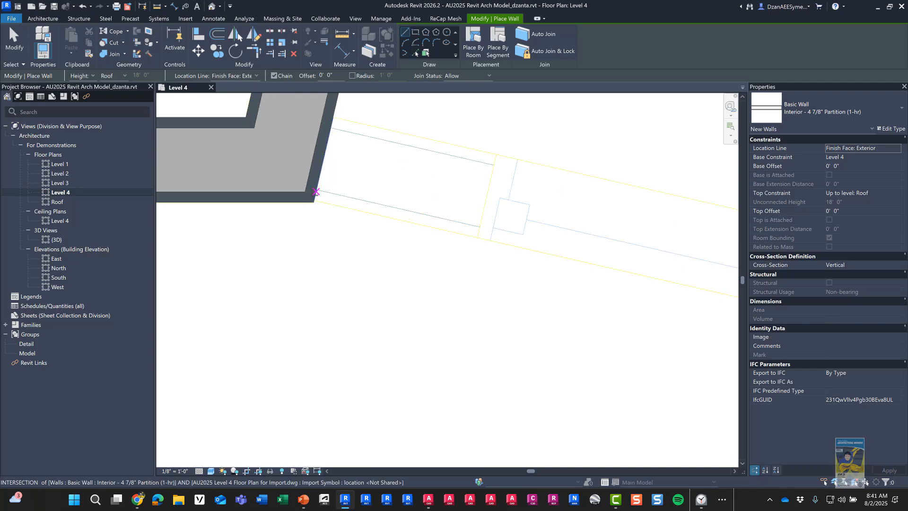
click(312, 199)
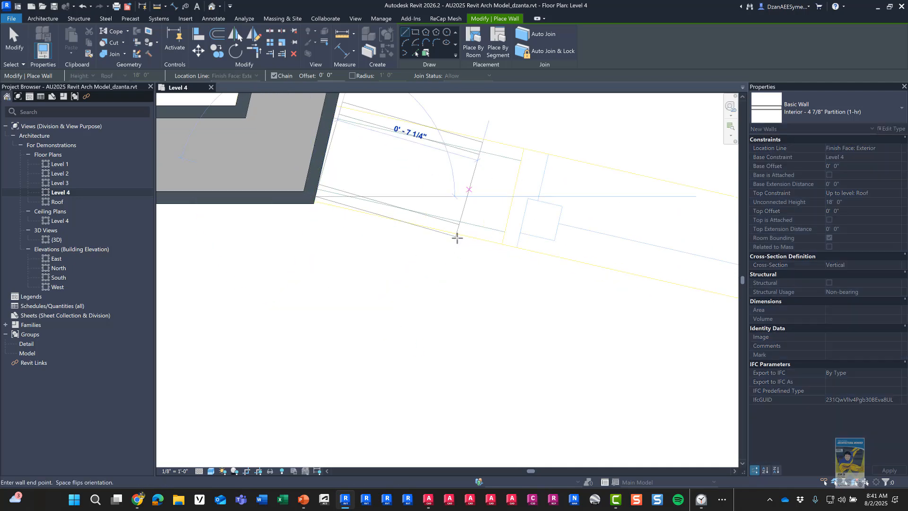
scroll(548, 251, down, 4)
scroll(551, 275, down, 5)
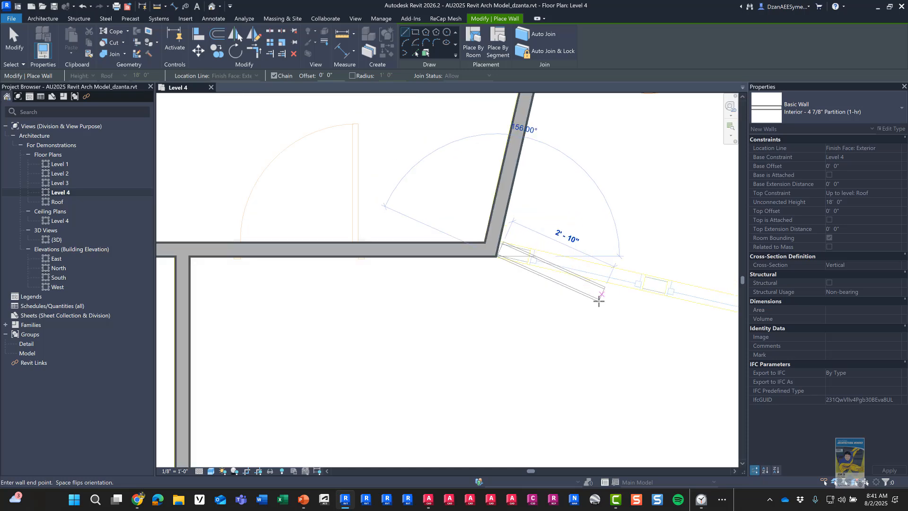
middle_drag(709, 332, 414, 251)
scroll(412, 252, down, 4)
mouse_move(733, 325)
middle_down()
mouse_move(430, 265)
mouse_move(274, 219)
middle_up()
middle_drag(467, 275, 335, 252)
scroll(400, 253, up, 2)
scroll(398, 250, up, 2)
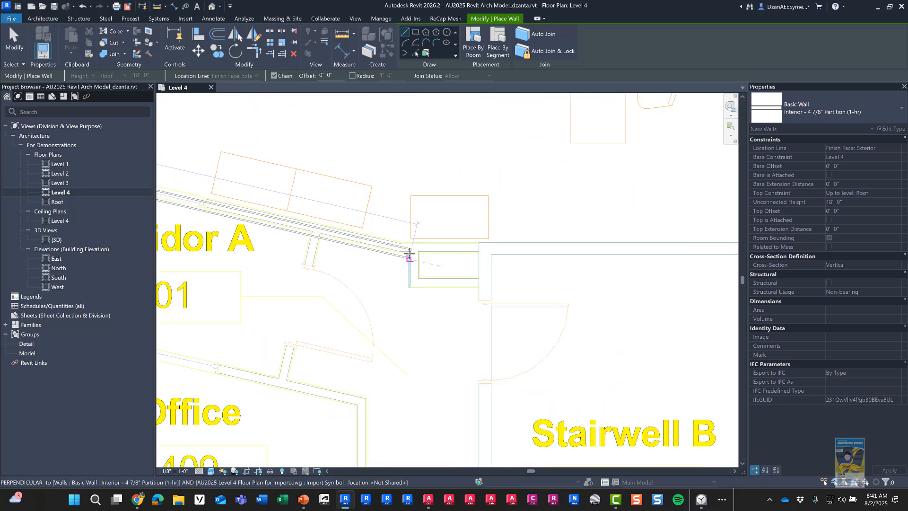
click(401, 251)
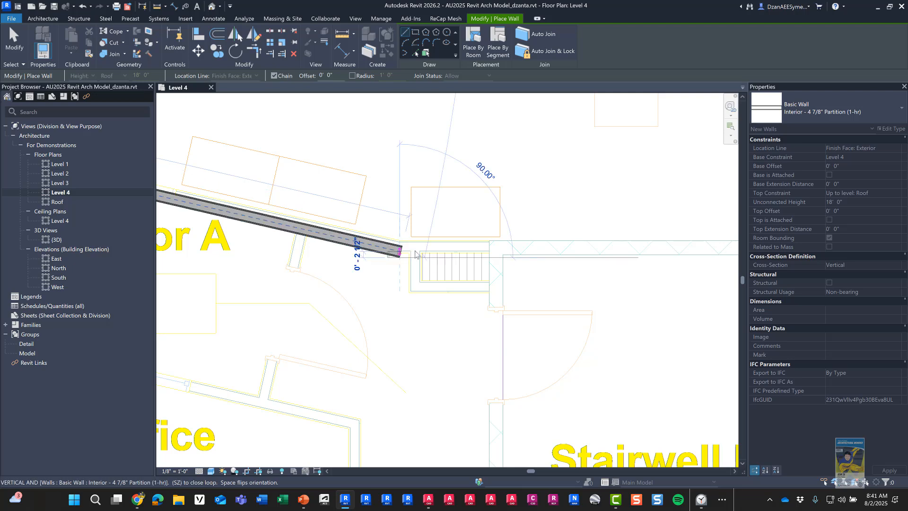
Step: Add a short horizontal partition from the angled wall's end to the stair wall
scroll(473, 247, up, 1)
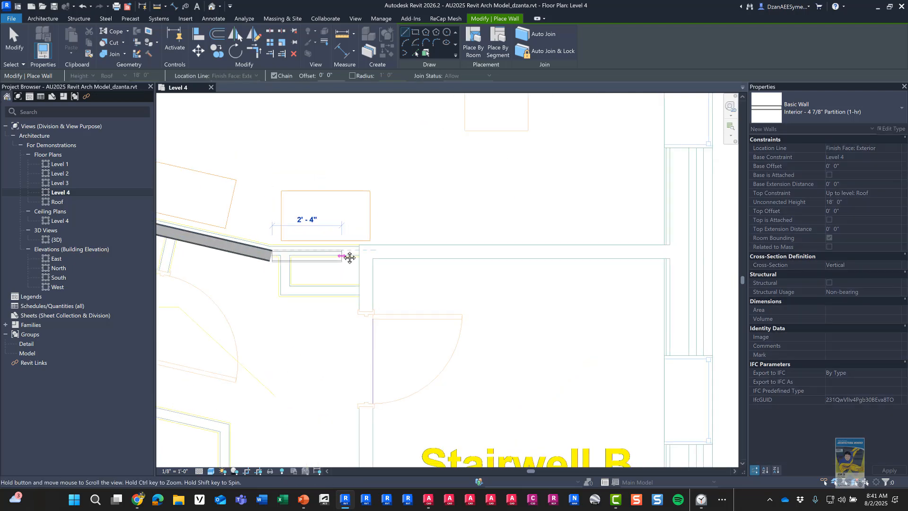
scroll(290, 246, up, 1)
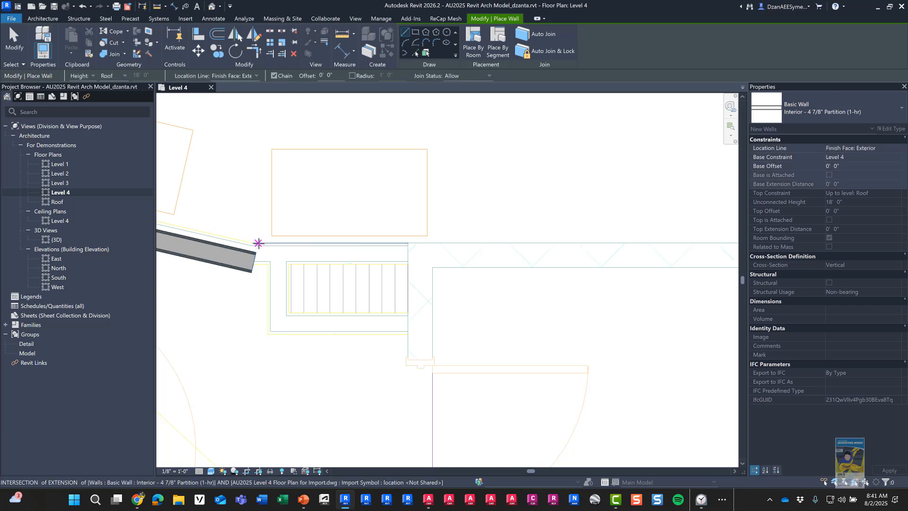
click(258, 242)
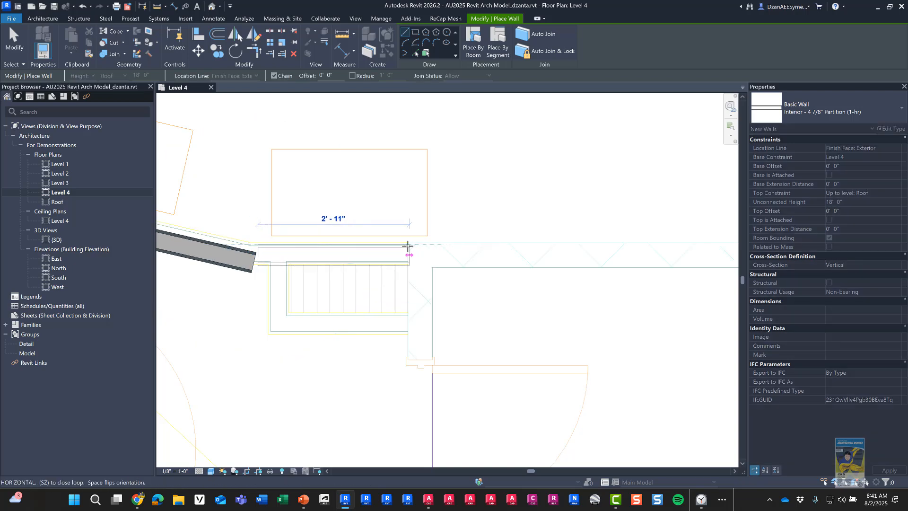
click(407, 246)
middle_drag(210, 260, 579, 305)
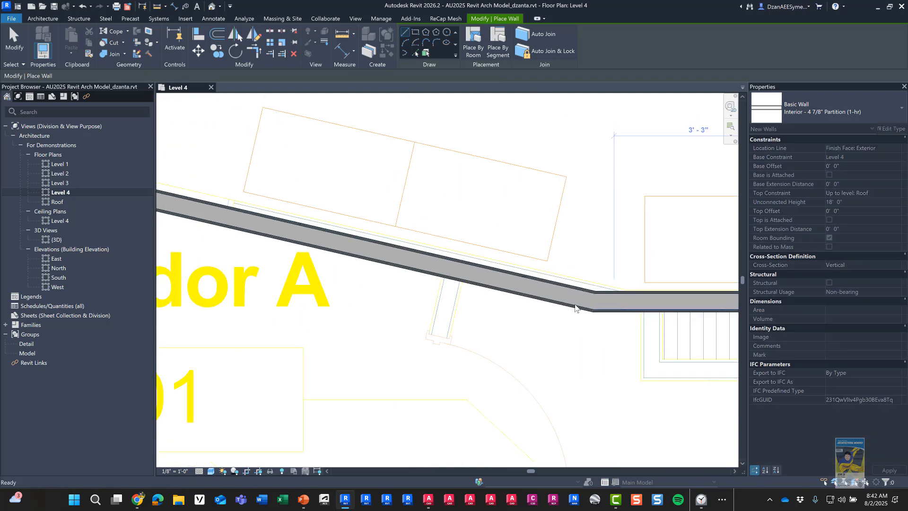
key(Escape)
key(Escape)
scroll(583, 293, up, 2)
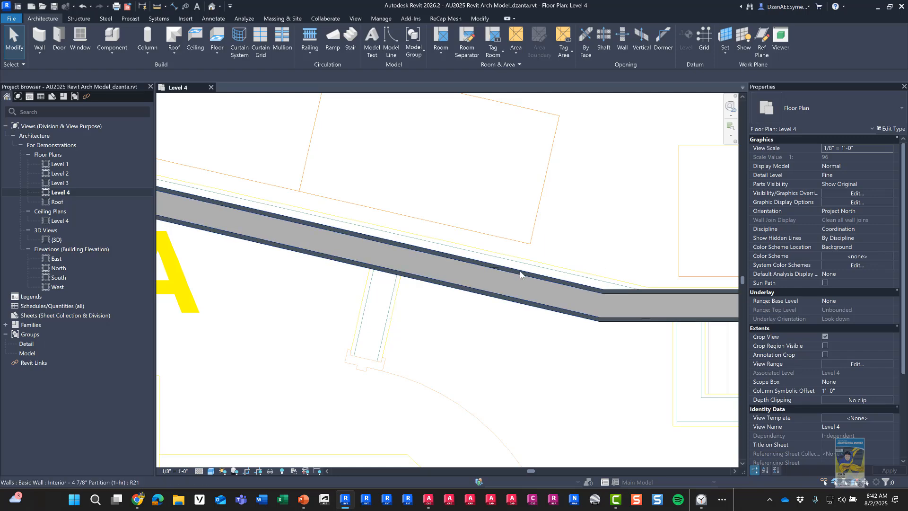
Step: Nudge the angled Corridor A wall upward onto the DWG lines
click(475, 265)
key(Up)
key(Up)
key(Up)
key(Up)
key(Up)
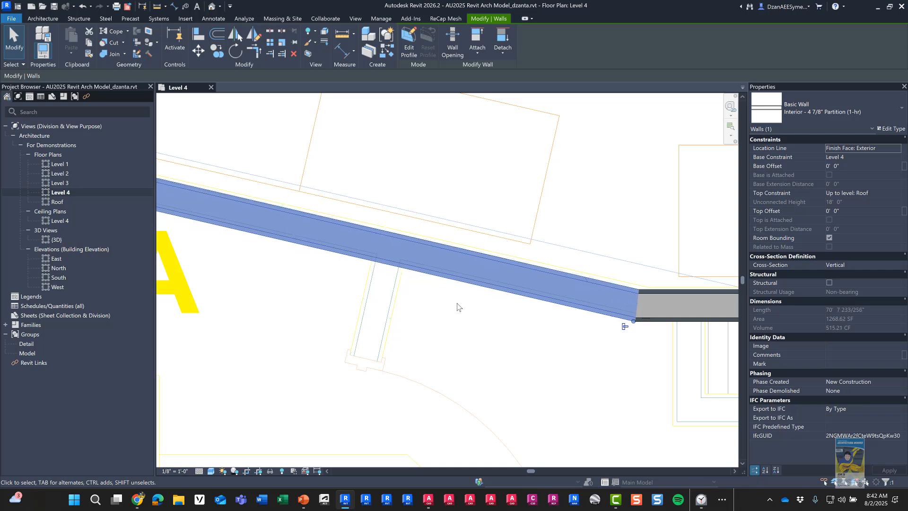
key(Escape)
Step: Pan to the Mech/Elec Room area and select the partition wall beside Office 437
scroll(457, 306, down, 5)
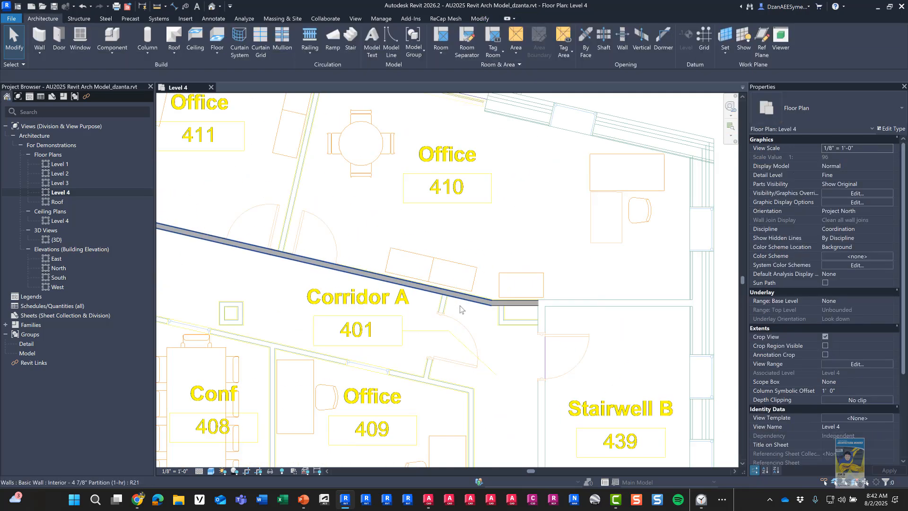
middle_drag(460, 308, 695, 237)
middle_drag(403, 246, 634, 256)
middle_drag(477, 253, 424, 229)
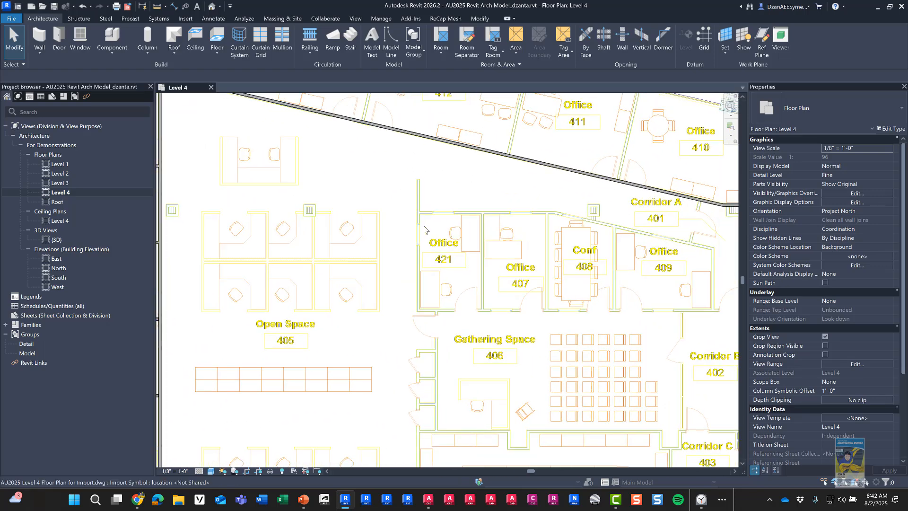
middle_drag(525, 280, 561, 294)
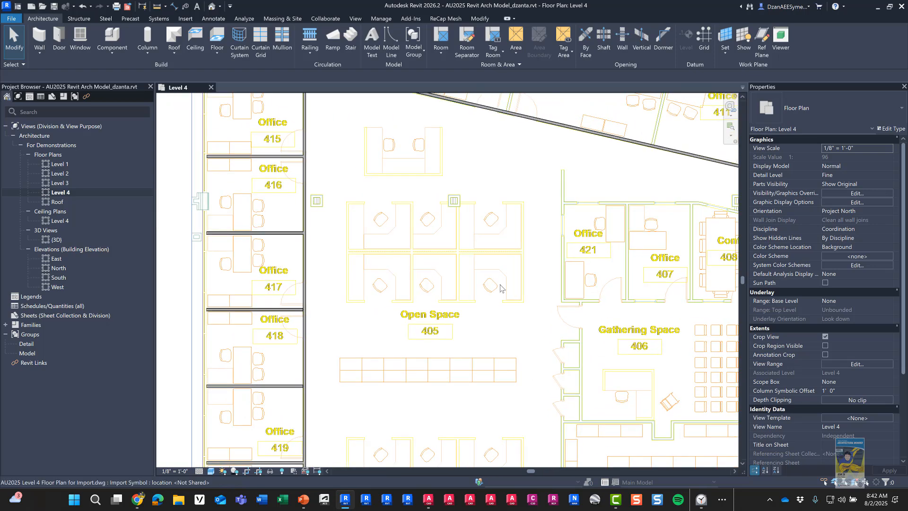
middle_drag(393, 227, 392, 71)
middle_drag(355, 331, 354, 211)
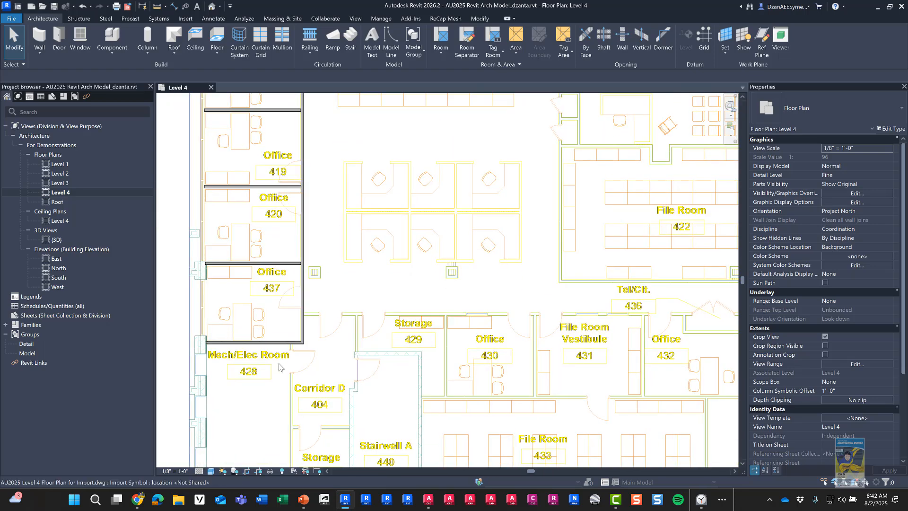
scroll(278, 362, up, 5)
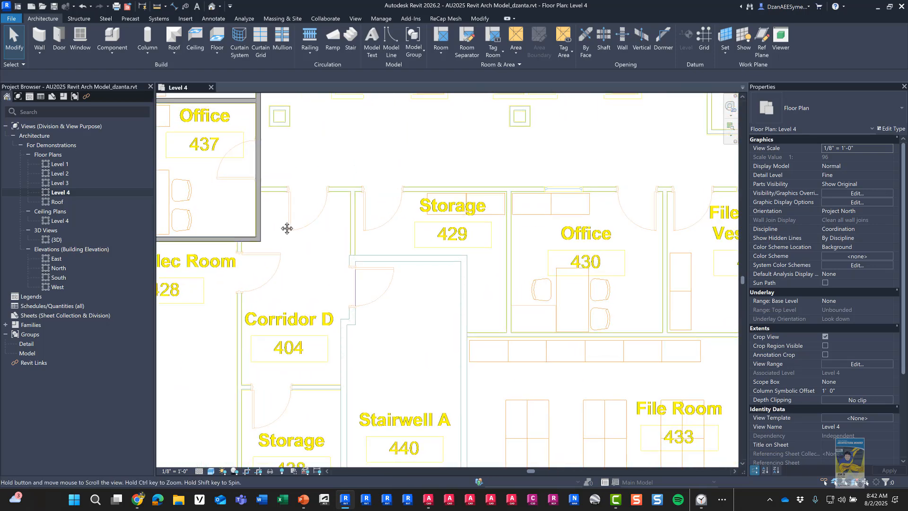
click(266, 189)
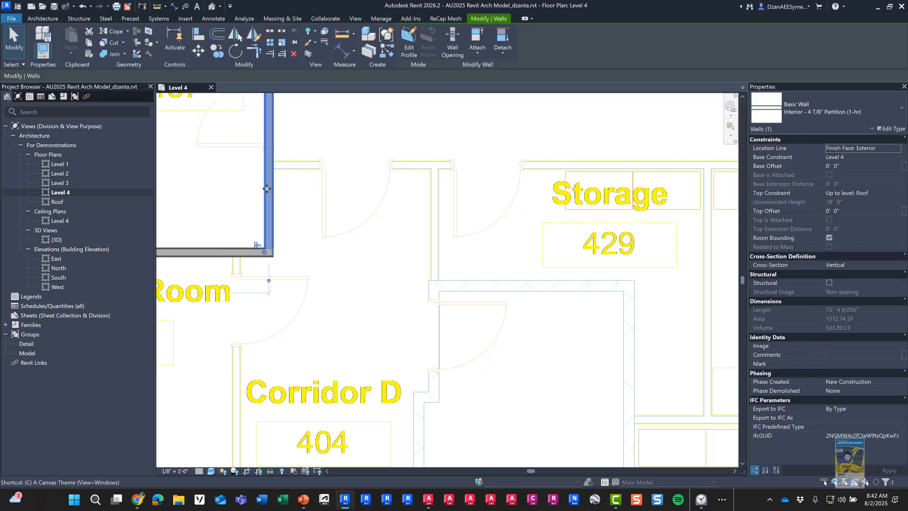
Step: Use Create Similar (CS) to draw a partition wall from the snapped intersection to the Pantry/Vault corner
key(c)
key(s)
scroll(284, 194, up, 1)
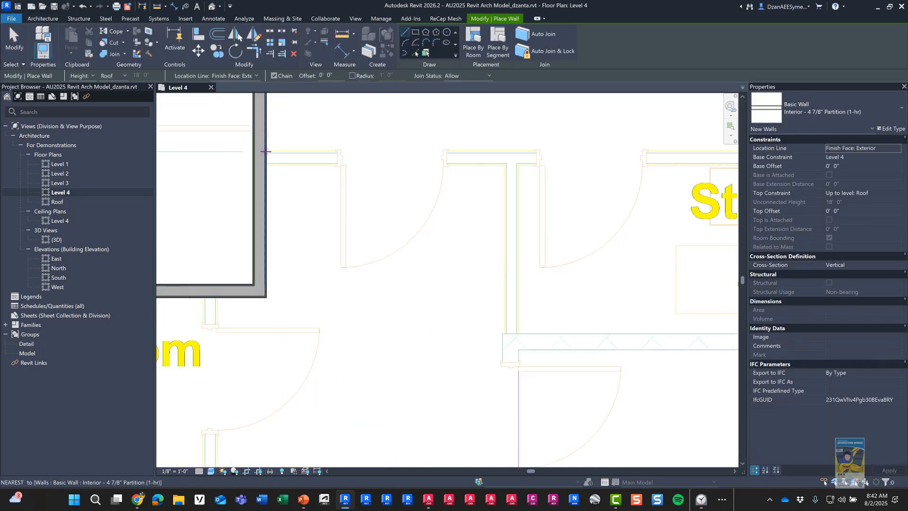
click(268, 150)
scroll(375, 143, down, 2)
middle_drag(628, 163, 273, 158)
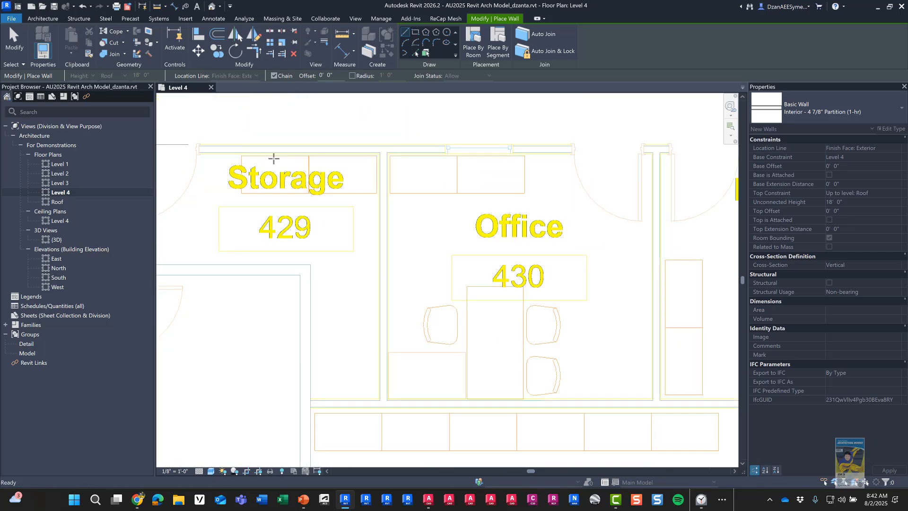
scroll(295, 156, down, 3)
middle_drag(509, 150, 288, 145)
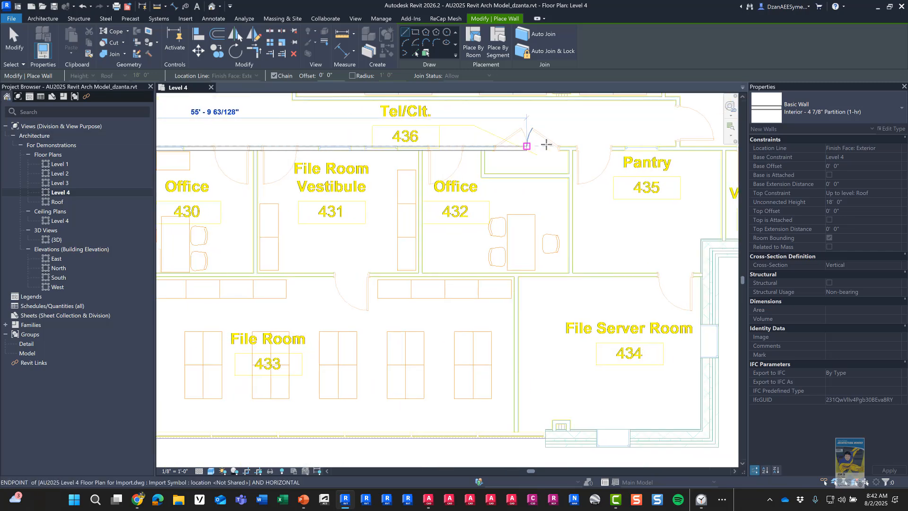
scroll(546, 144, down, 2)
middle_drag(591, 144, 375, 158)
scroll(431, 151, up, 2)
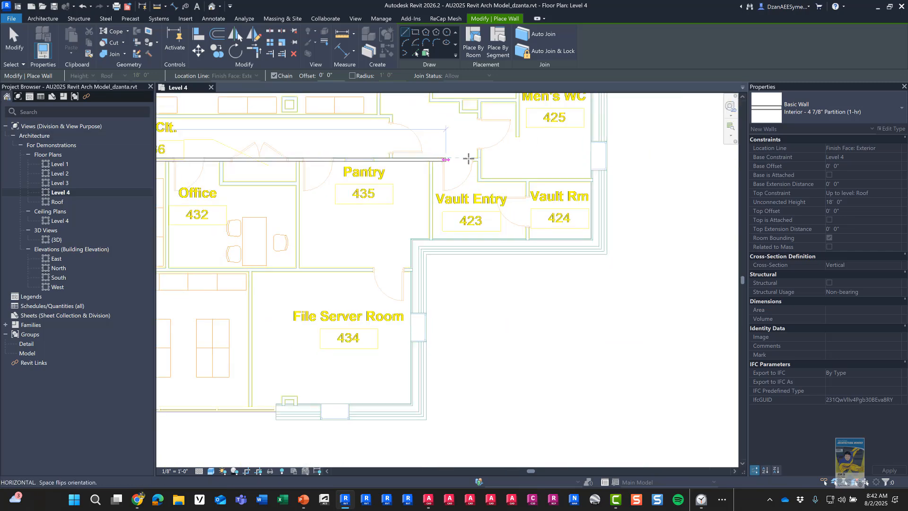
click(477, 157)
key(Escape)
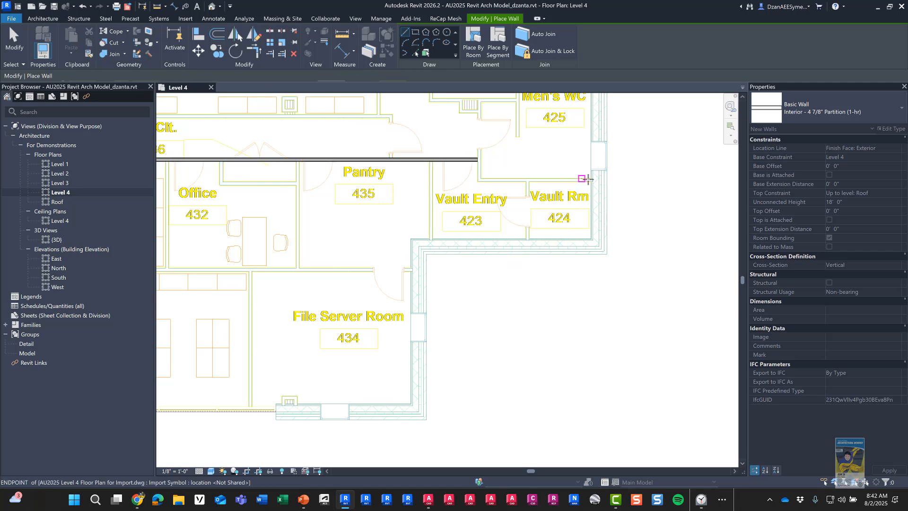
Step: Draw an 11'-0" horizontal wall near Vault Rm, then a vertical wall down to the intersection
click(592, 178)
click(485, 177)
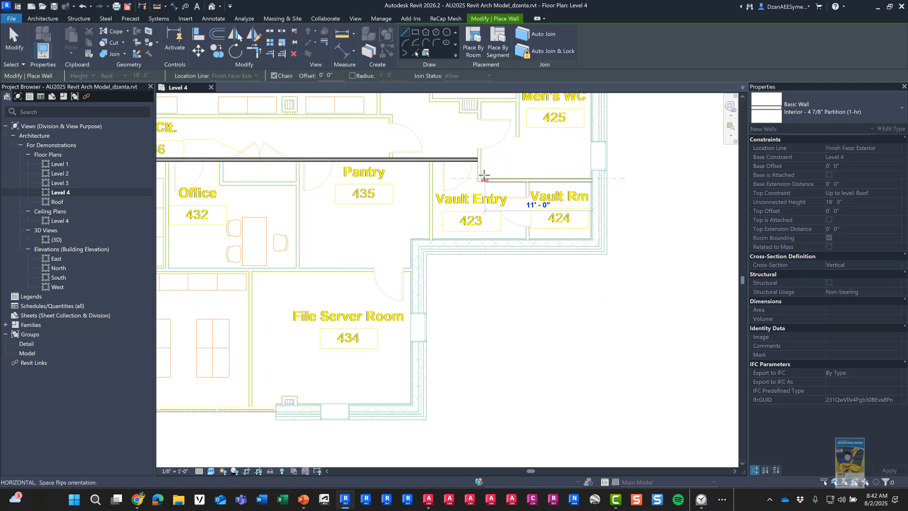
middle_drag(476, 103, 436, 240)
click(436, 240)
scroll(437, 240, up, 3)
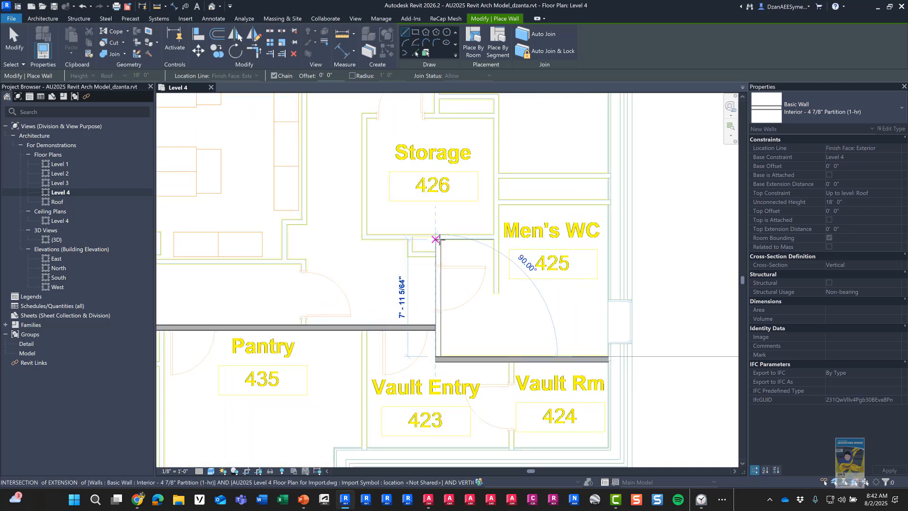
key(Escape)
Step: Enclose Storage 426 with bottom, left and top partition walls
click(492, 239)
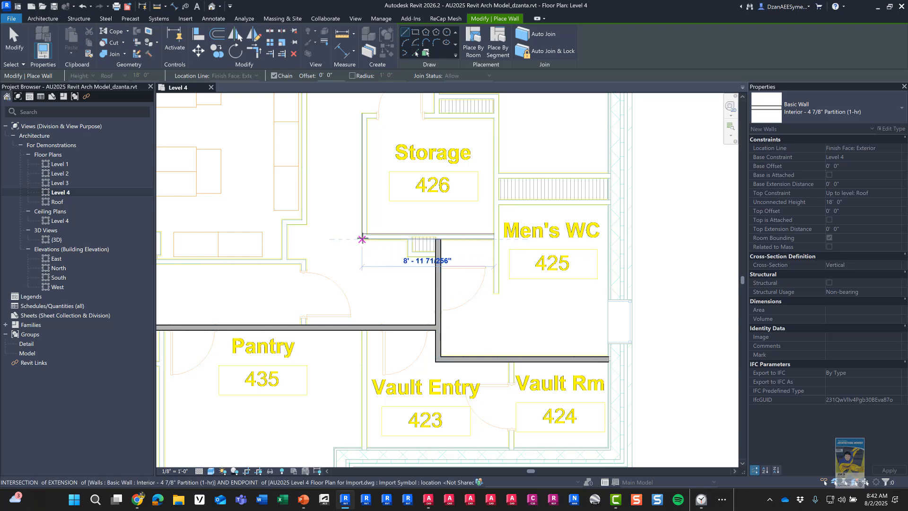
click(361, 239)
click(362, 113)
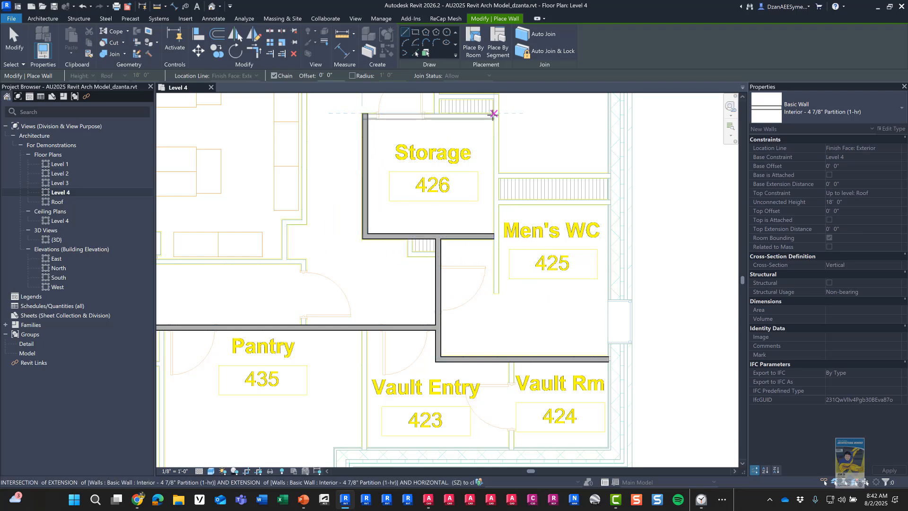
click(493, 114)
key(Escape)
Step: Add a partition wall beside Men's WC 425, ending at the snapped endpoints
click(496, 292)
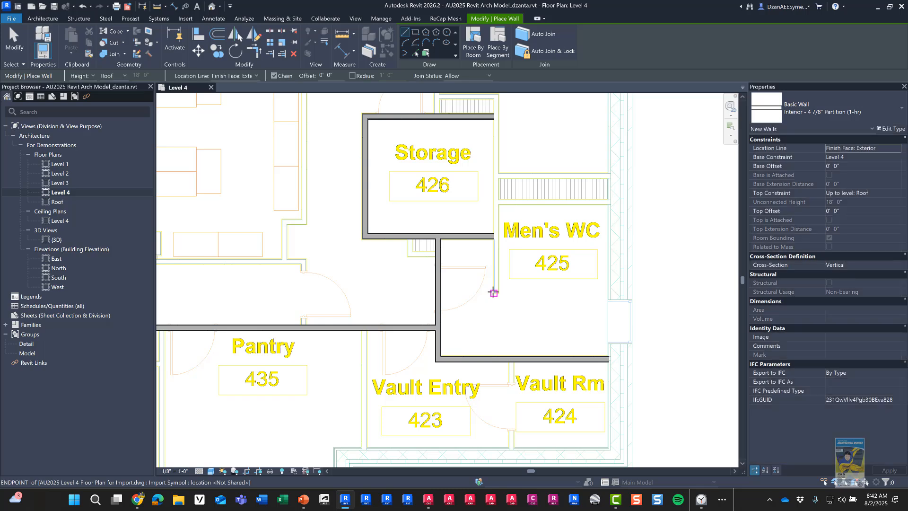
middle_drag(511, 162, 494, 268)
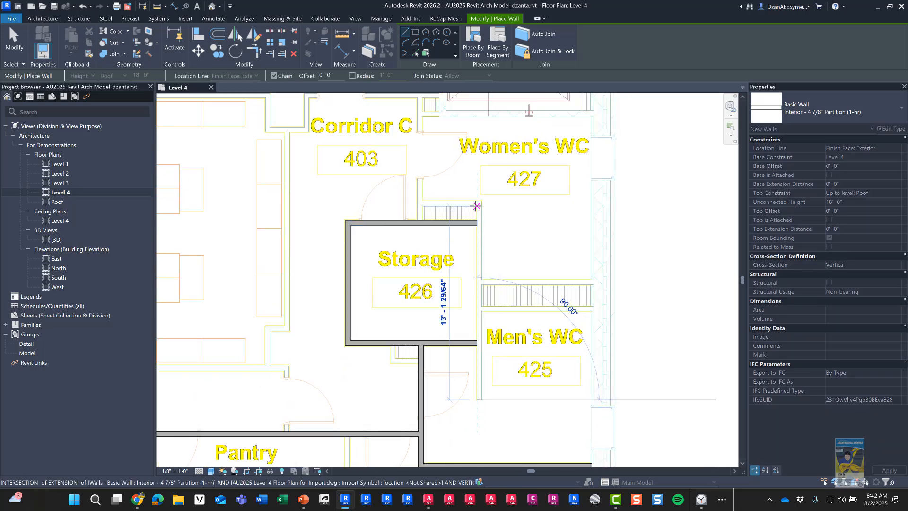
scroll(477, 205, up, 4)
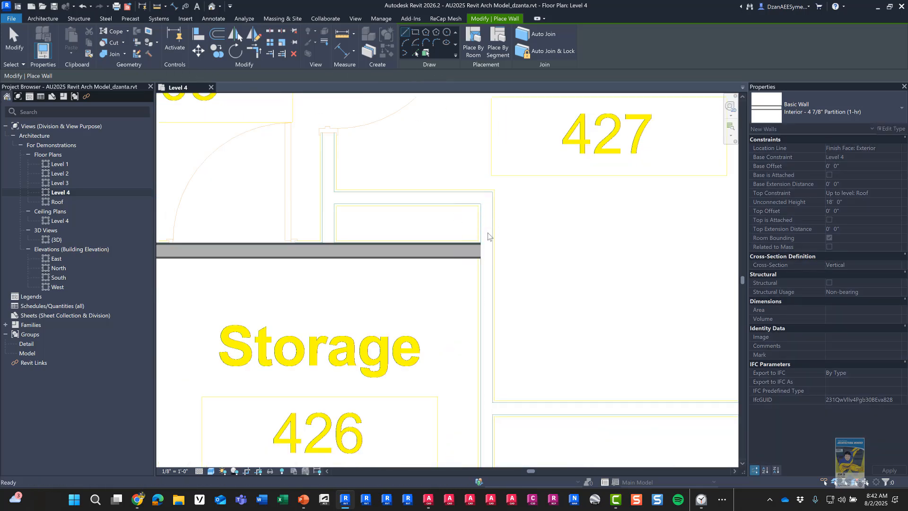
click(492, 189)
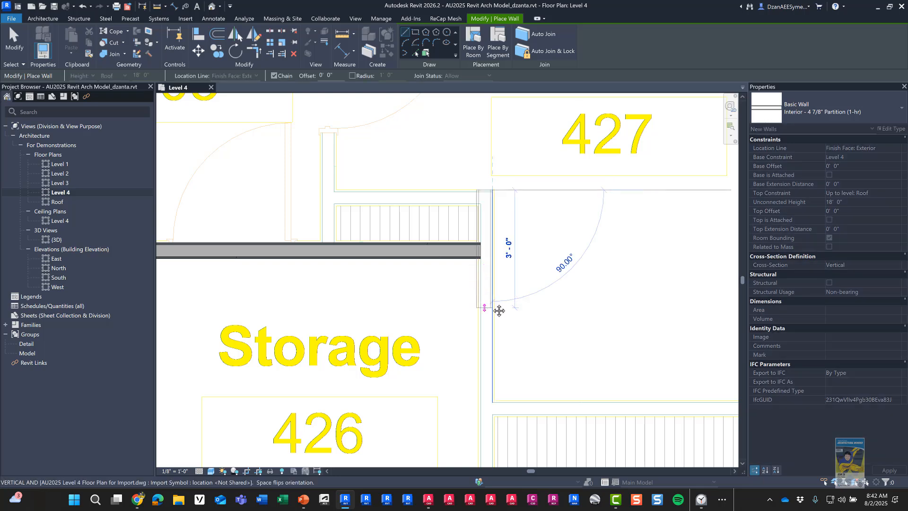
middle_drag(493, 366, 491, 113)
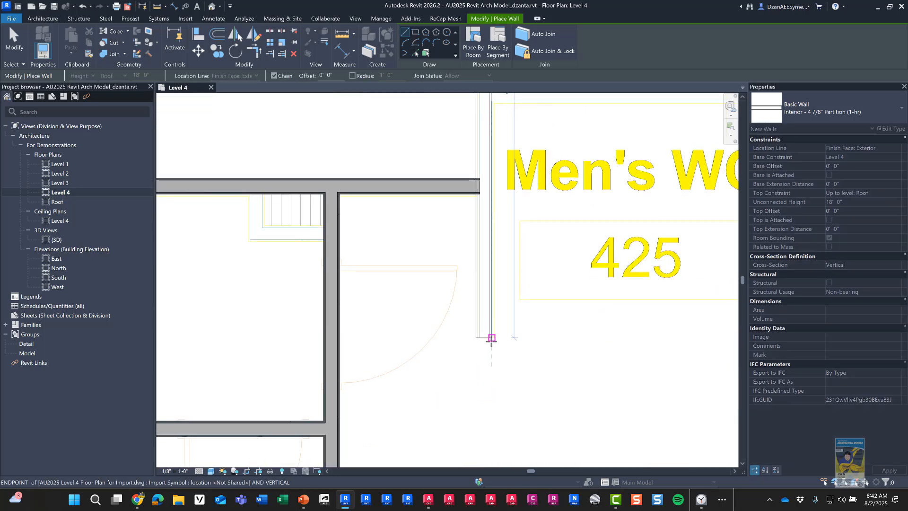
middle_drag(499, 373, 481, 312)
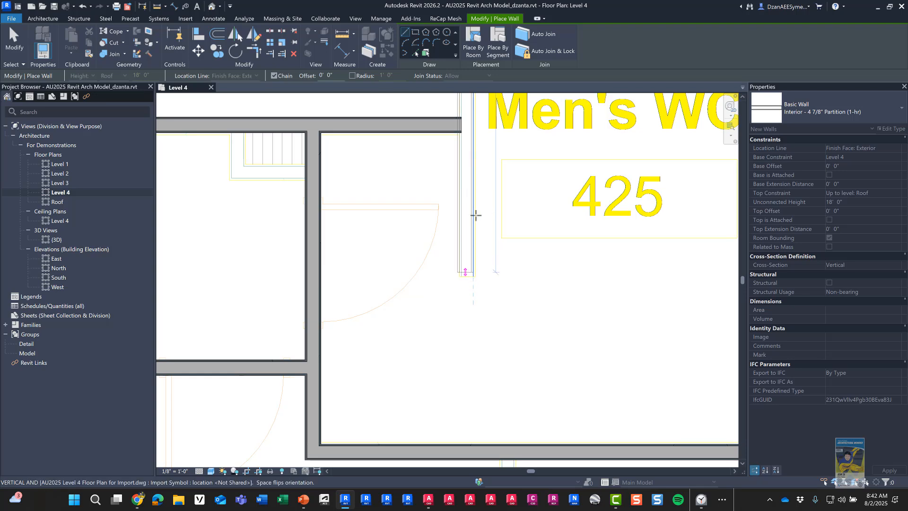
click(474, 269)
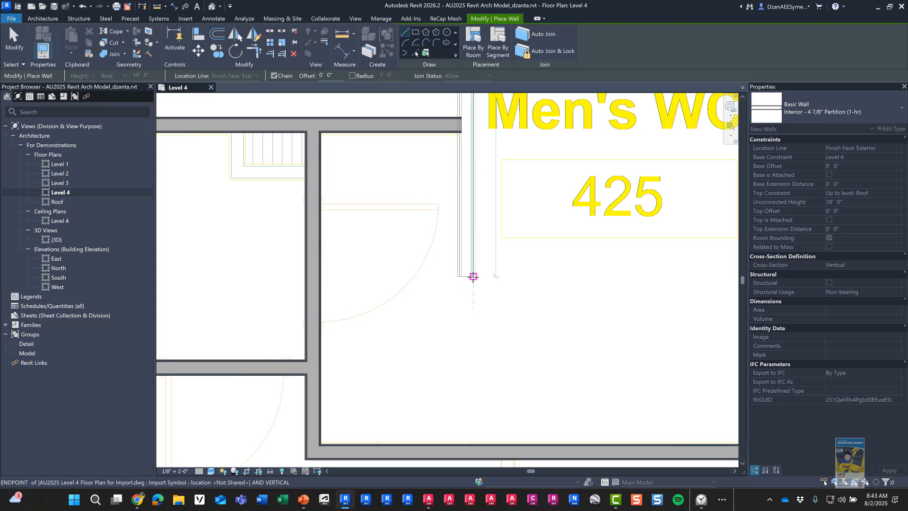
key(Escape)
key(Escape)
Step: Draw a horizontal wall from the existing corner and a vertical wall near Corridor C 403
middle_drag(540, 405, 541, 410)
mouse_move(524, 275)
middle_down()
mouse_move(573, 461)
mouse_move(573, 417)
middle_up()
scroll(582, 298, up, 2)
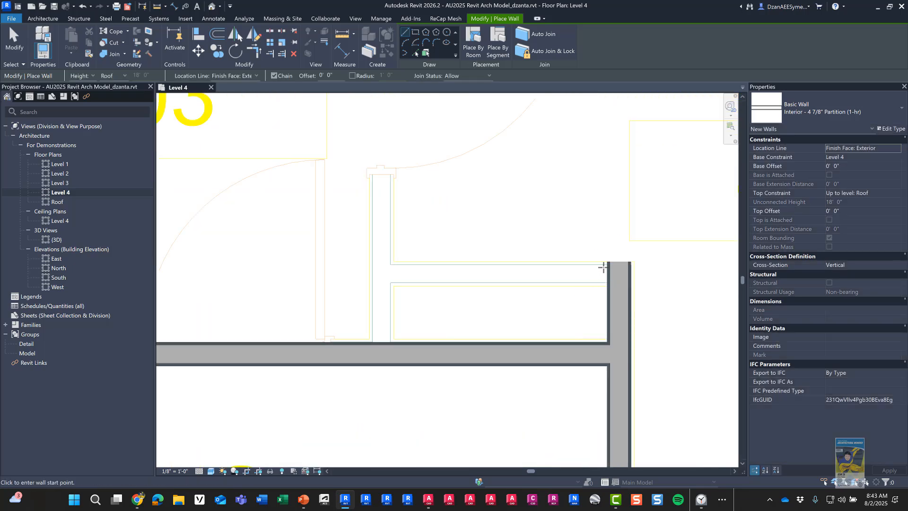
click(632, 261)
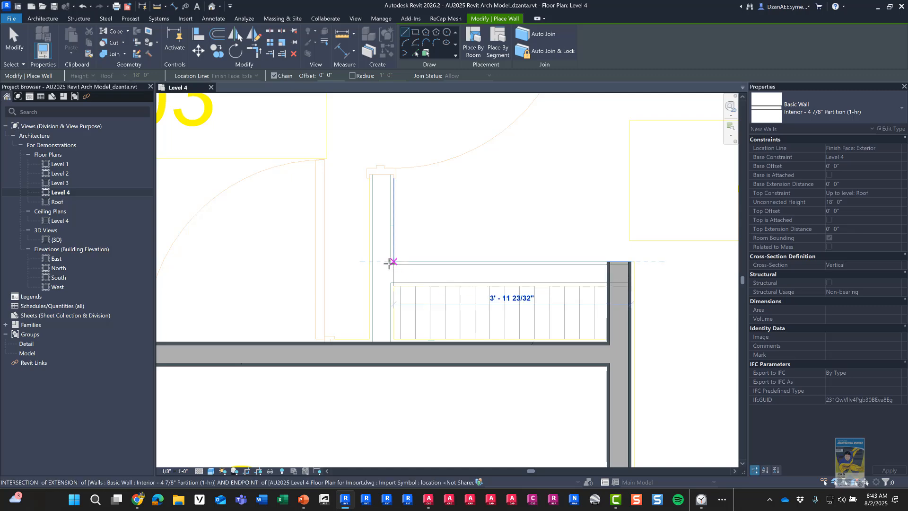
click(389, 262)
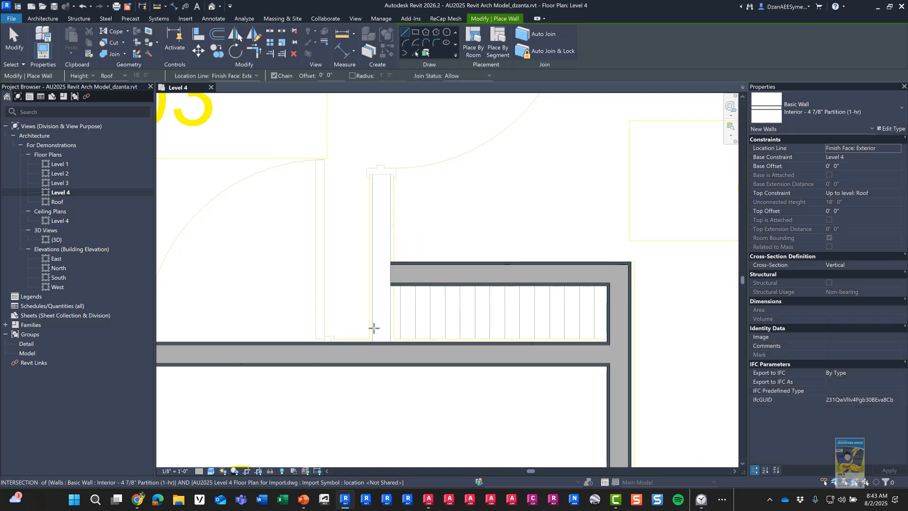
scroll(384, 222, down, 3)
middle_drag(390, 189, 397, 352)
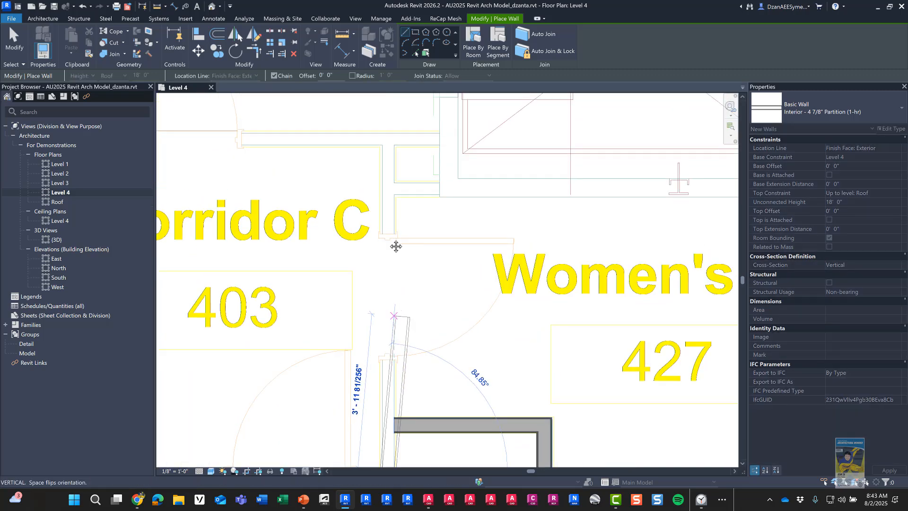
scroll(397, 245, down, 2)
middle_drag(391, 221, 422, 339)
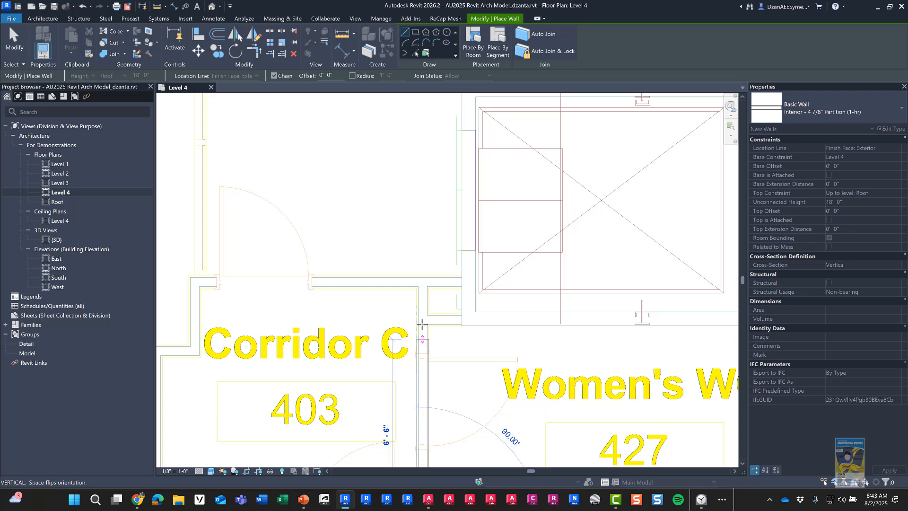
click(419, 285)
key(Escape)
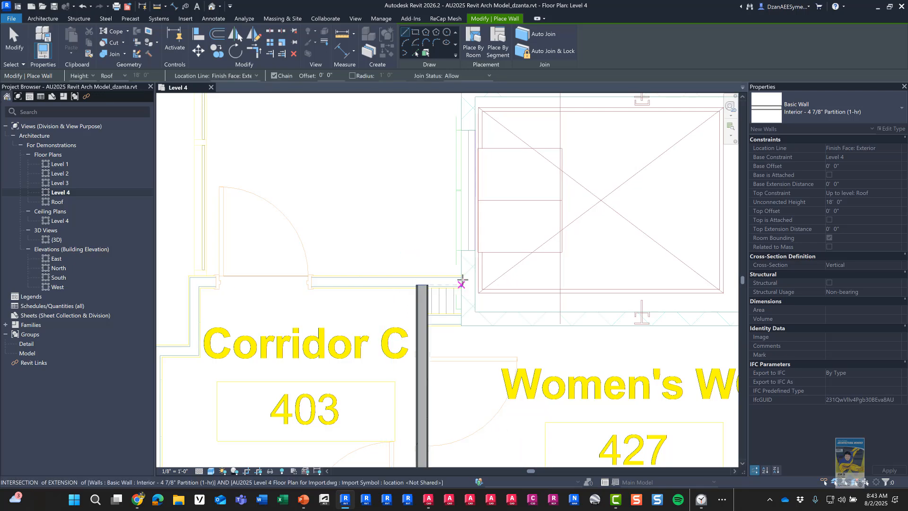
Step: Enclose the small closet above Corridor C 403 with four partition walls
click(461, 274)
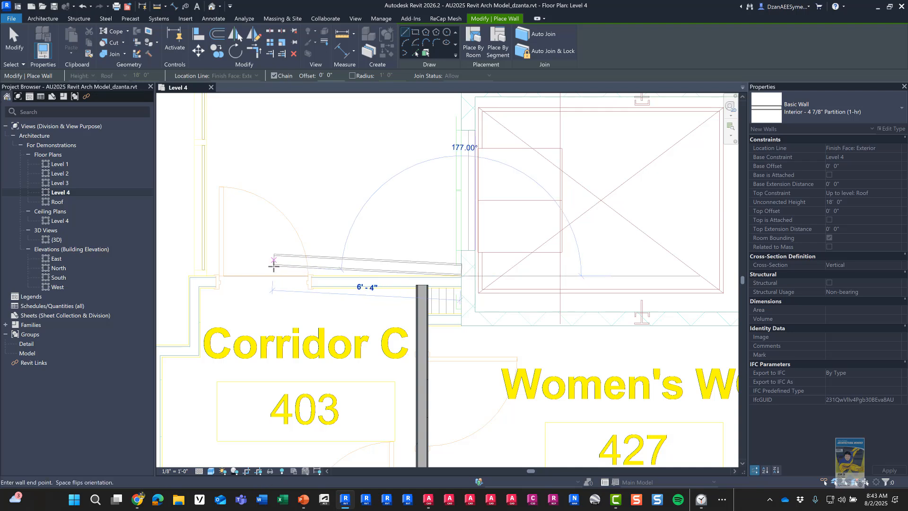
middle_drag(260, 270, 409, 274)
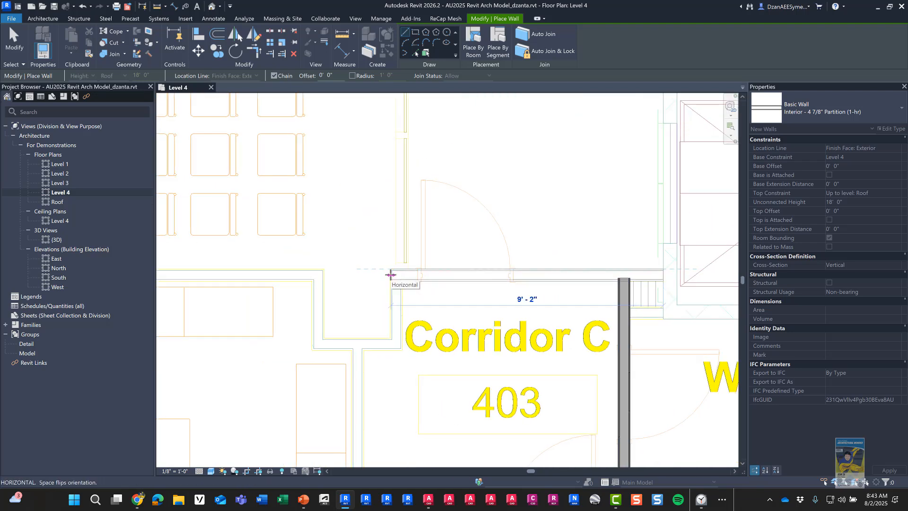
click(390, 274)
click(392, 339)
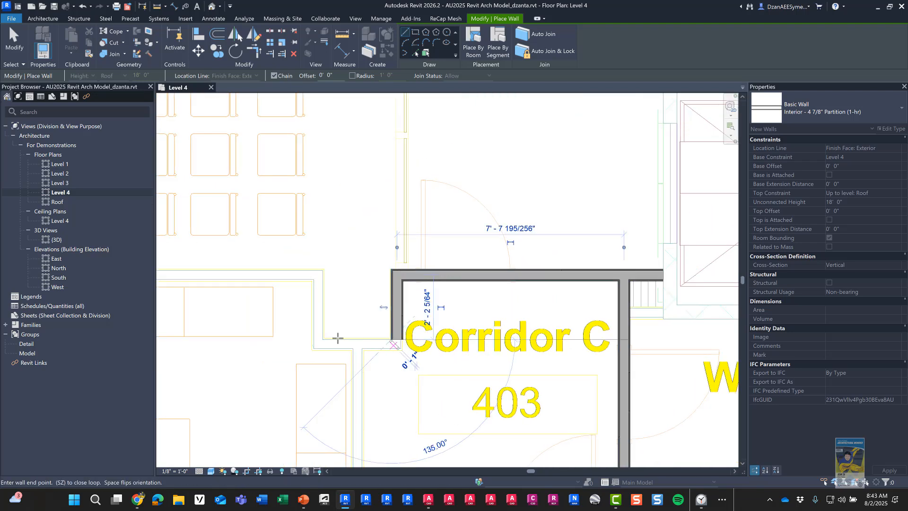
click(321, 339)
click(323, 269)
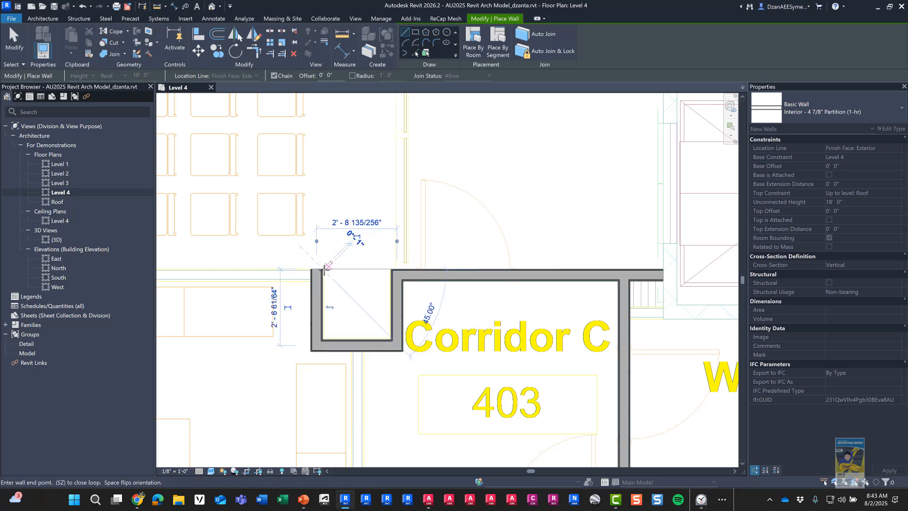
Step: Start a new wall chain at the corridor's far end, running down and then left
mouse_move(256, 285)
middle_down()
mouse_move(716, 297)
mouse_move(310, 278)
mouse_move(471, 260)
middle_up()
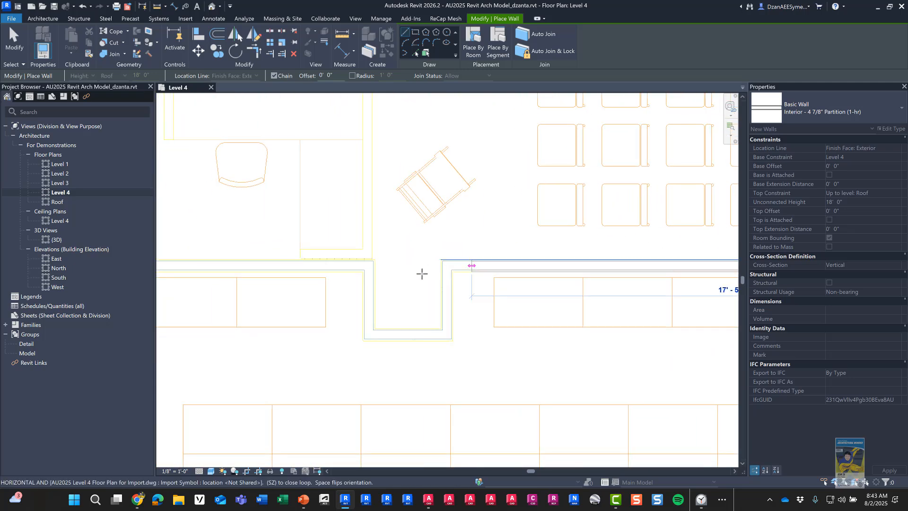
scroll(422, 273, up, 3)
click(458, 244)
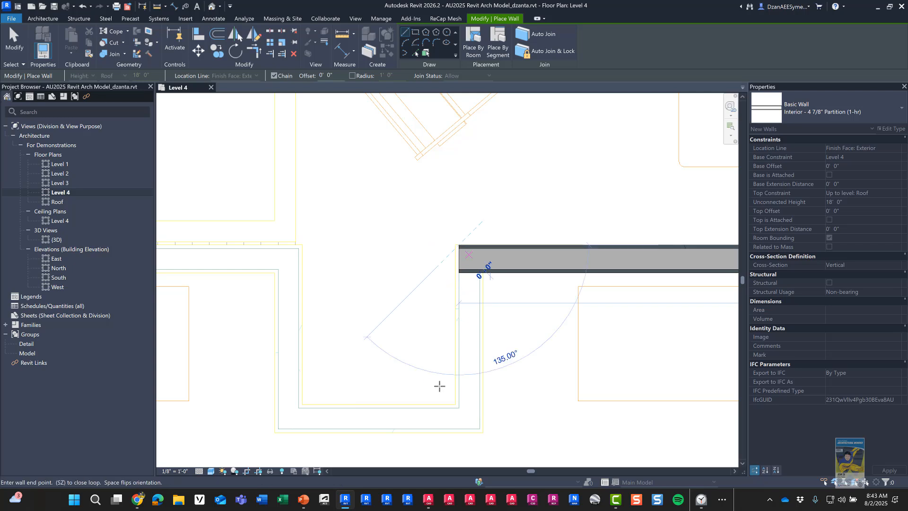
click(456, 404)
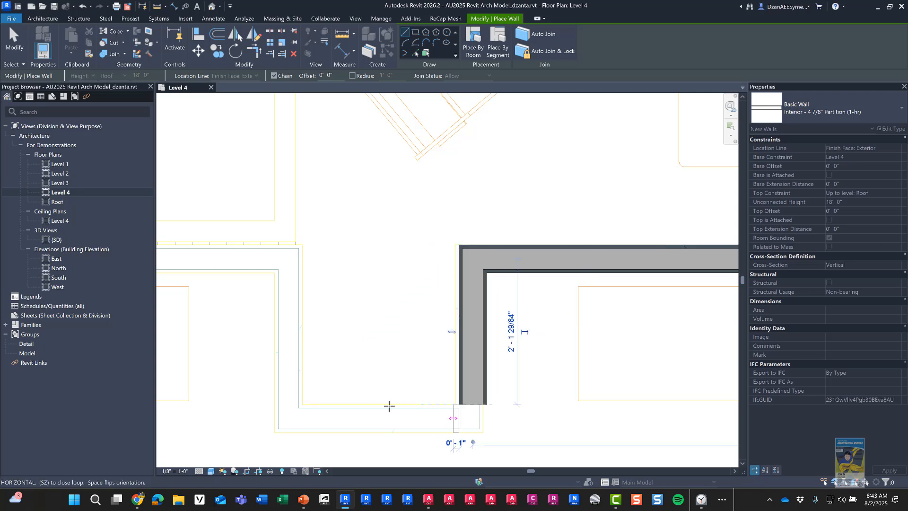
click(303, 404)
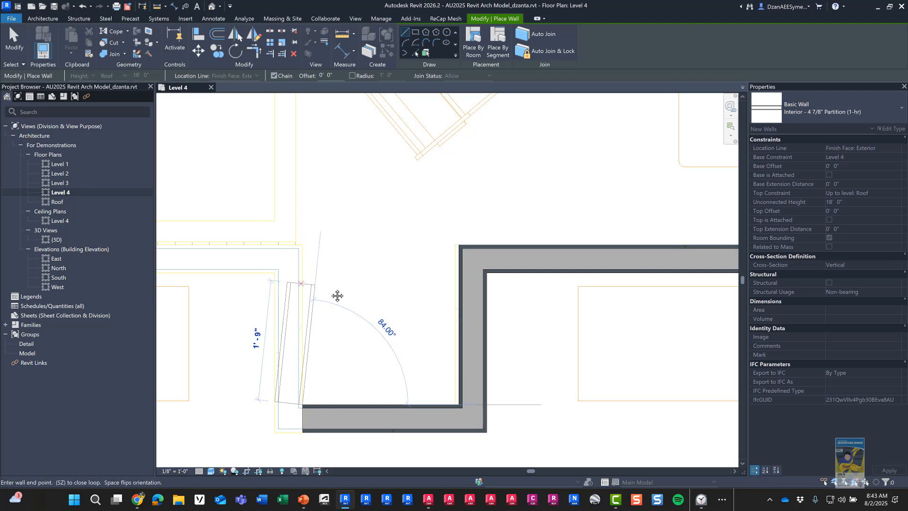
middle_drag(336, 296, 591, 298)
Step: Finish the chain near Gathering Space 406 and add a vertical partition along its west side
scroll(584, 290, down, 3)
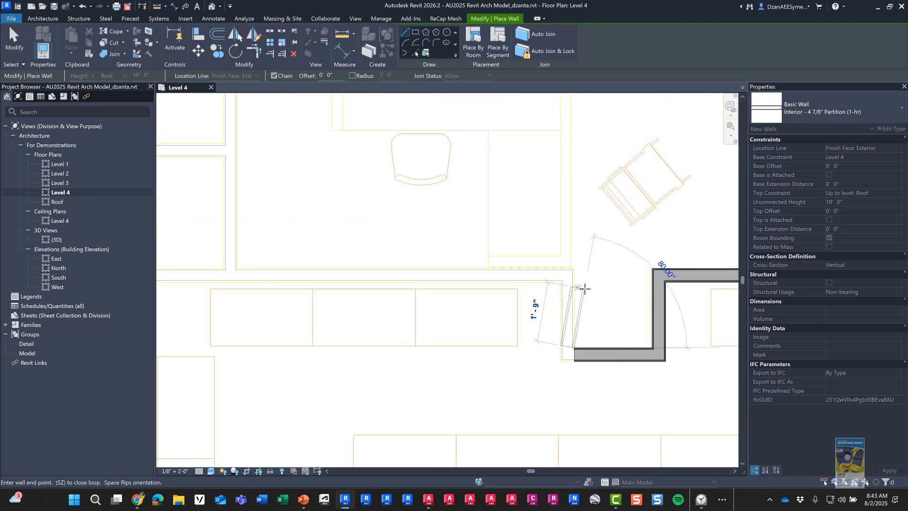
click(574, 268)
middle_drag(298, 249, 623, 284)
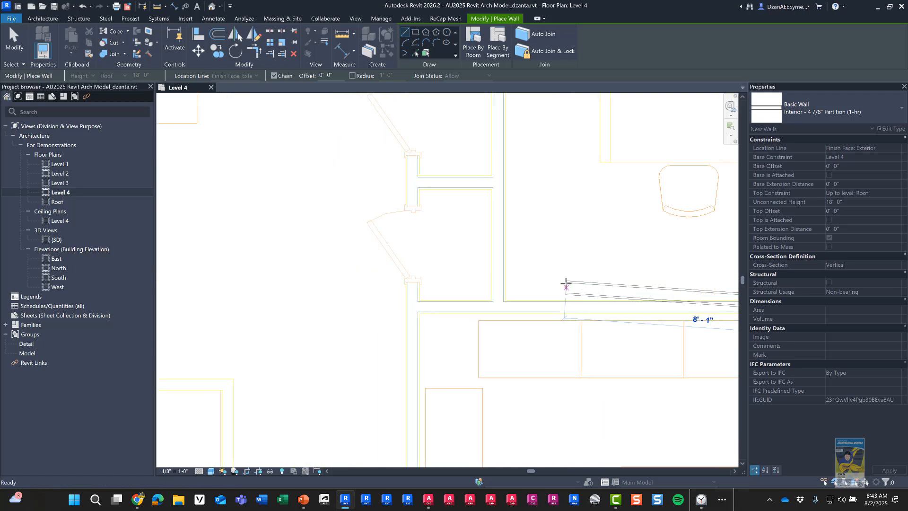
click(418, 301)
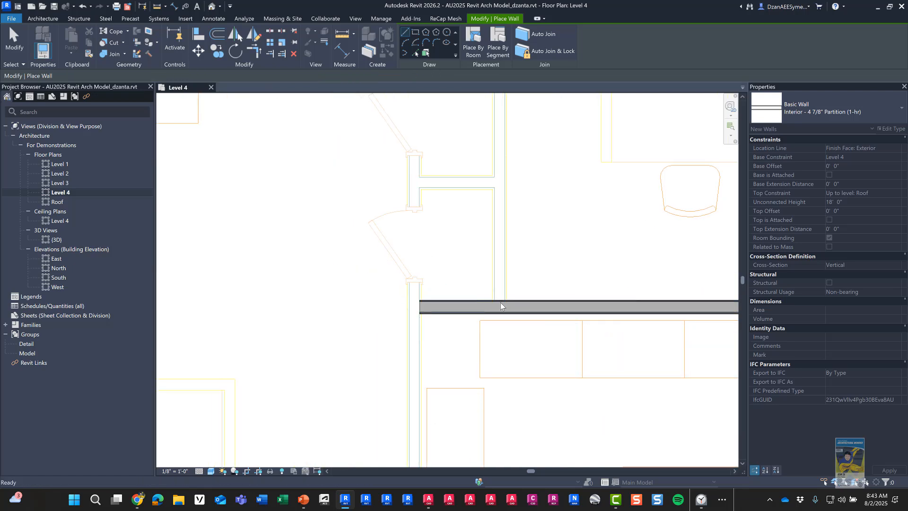
click(504, 300)
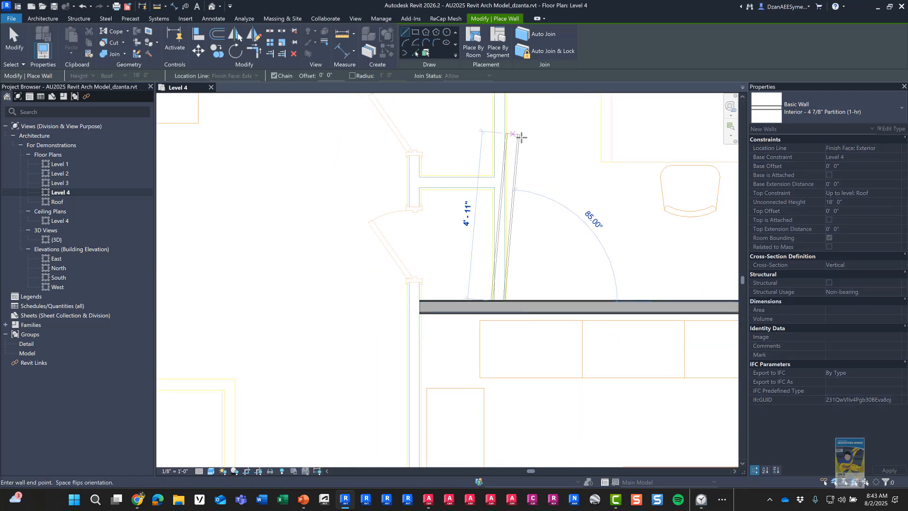
middle_drag(521, 135, 450, 376)
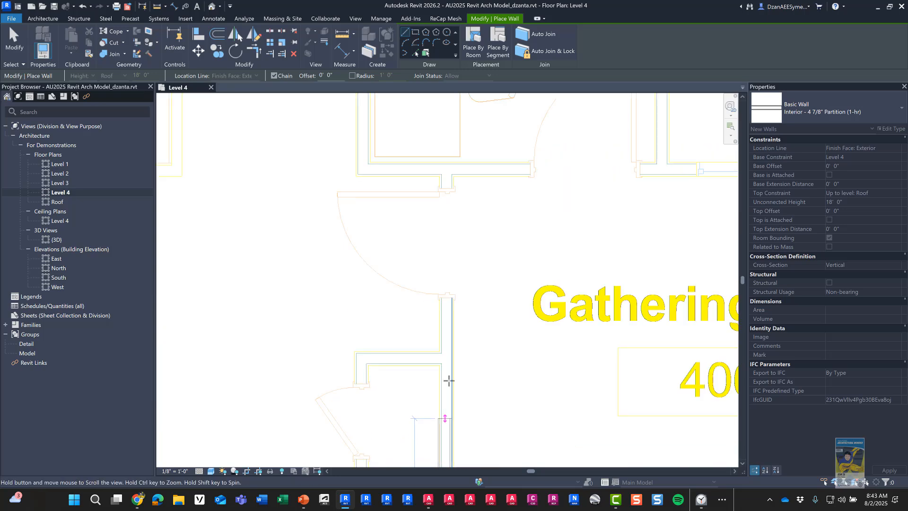
click(450, 176)
key(Escape)
Step: Zoom out to the whole Level 4 floor plan and exit the Wall tool
scroll(524, 227, down, 2)
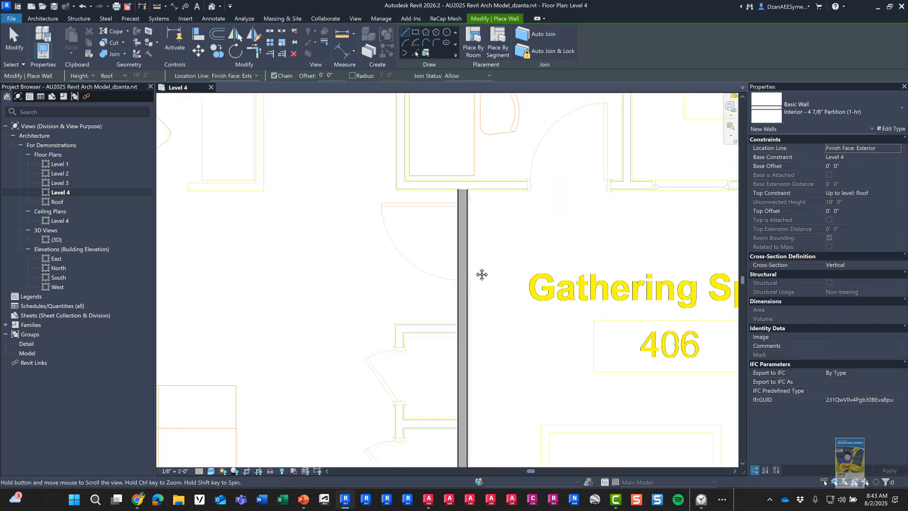
middle_drag(482, 274, 312, 347)
scroll(418, 298, down, 3)
scroll(454, 306, down, 4)
middle_drag(399, 346, 295, 380)
scroll(501, 324, down, 5)
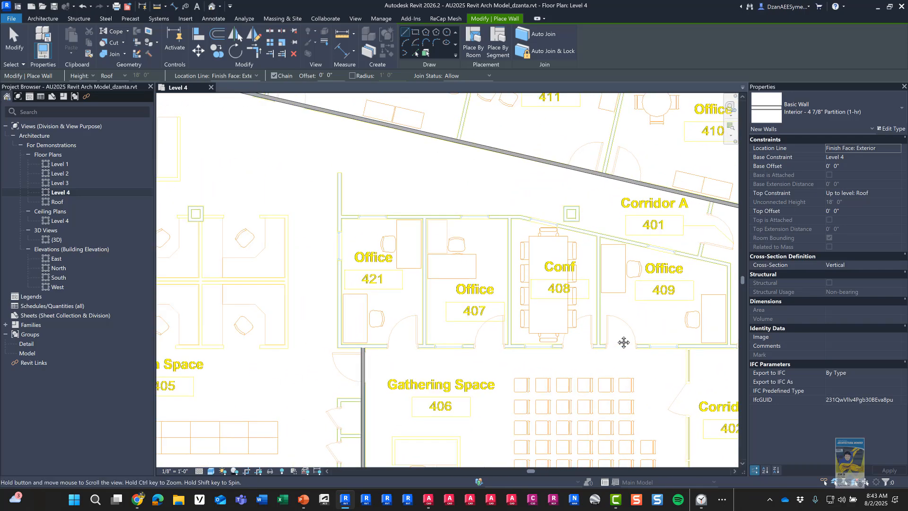
middle_drag(565, 304, 508, 328)
key(Escape)
key(Escape)
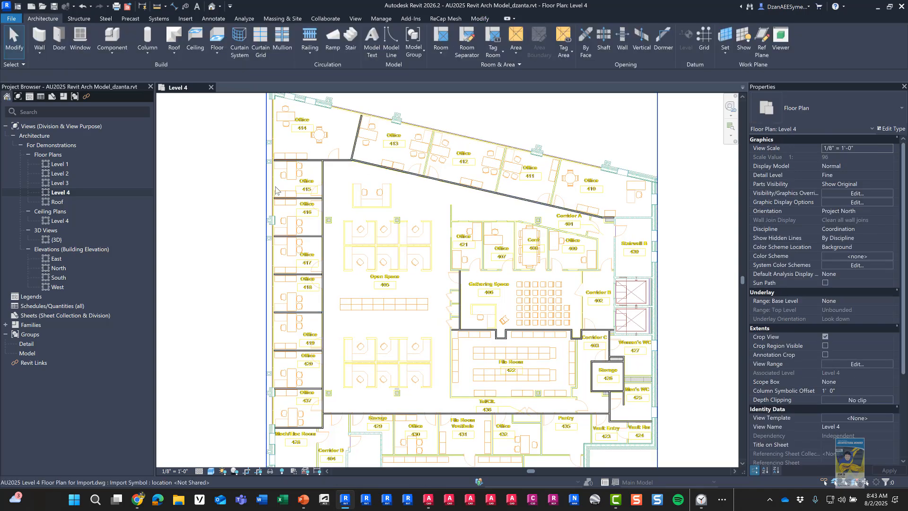
Step: Start the Door tool with the Door-Passage-Single-Vision_Lite 36" x 84" type near Offices 415 and 416
scroll(317, 186, up, 5)
middle_drag(340, 195, 358, 263)
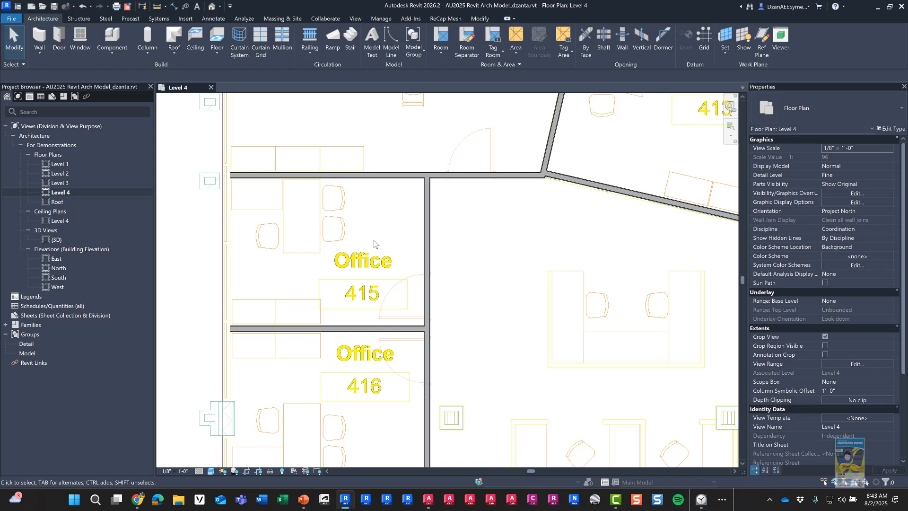
middle_drag(458, 276, 428, 273)
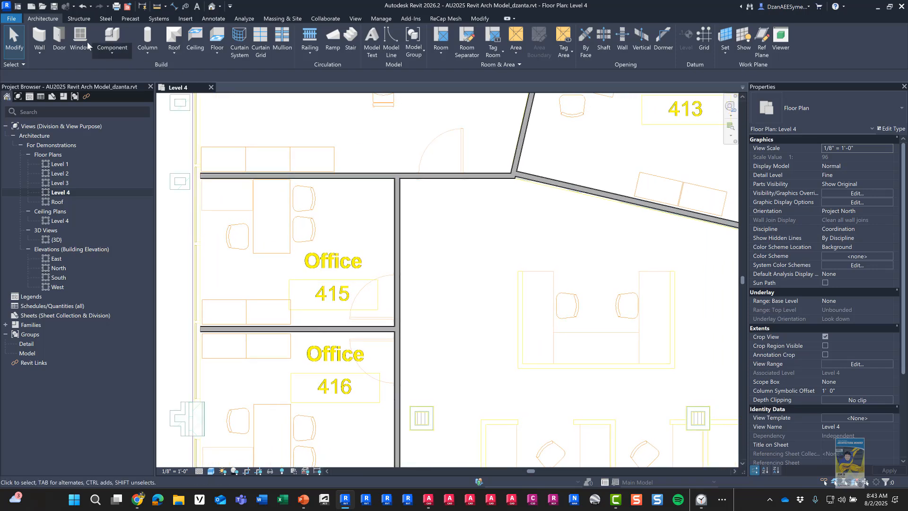
click(62, 38)
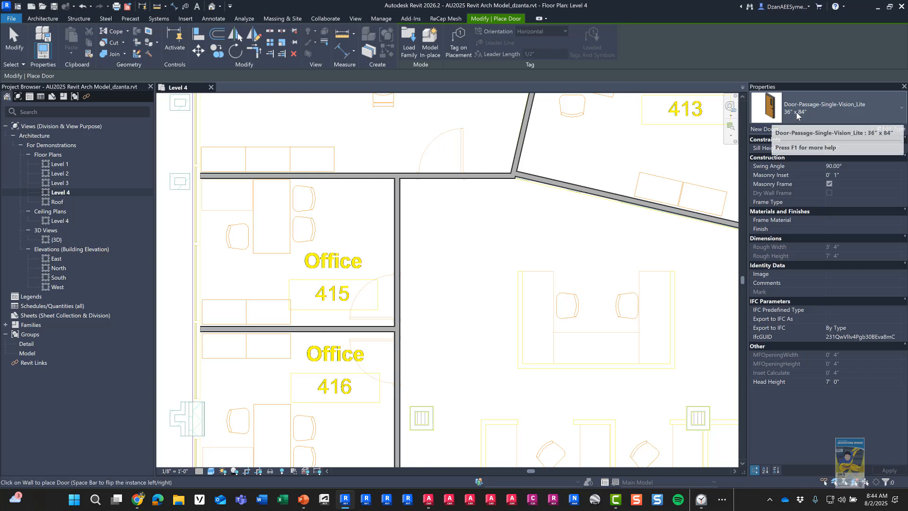
click(796, 116)
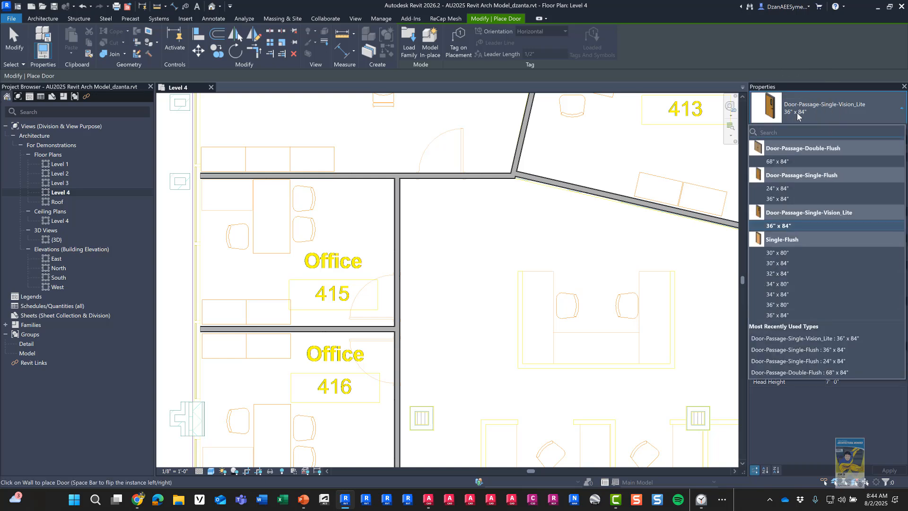
click(797, 115)
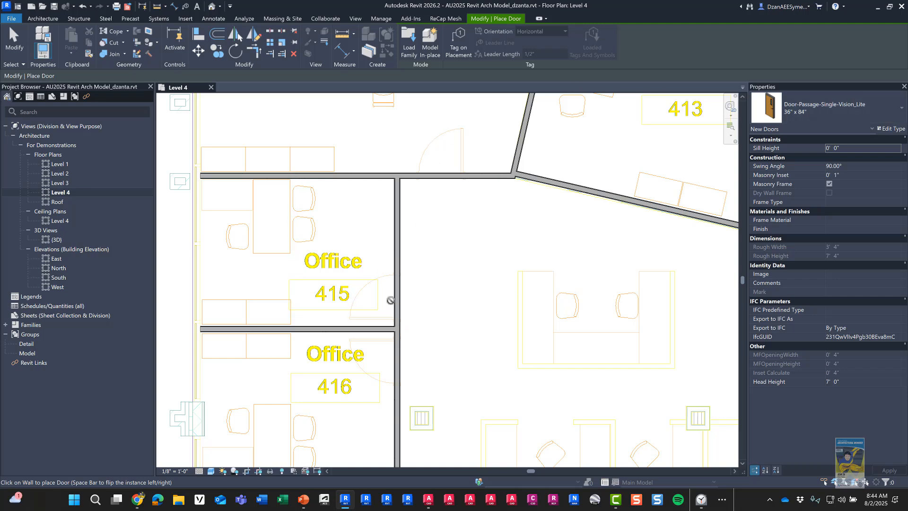
Step: Place flipped doors in Office 415's wall and the wall above Office 415
scroll(390, 300, up, 3)
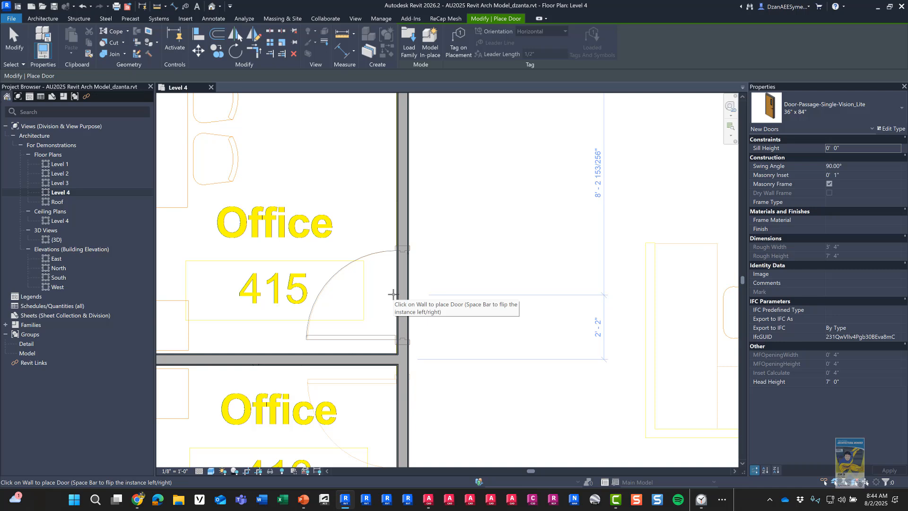
key(space)
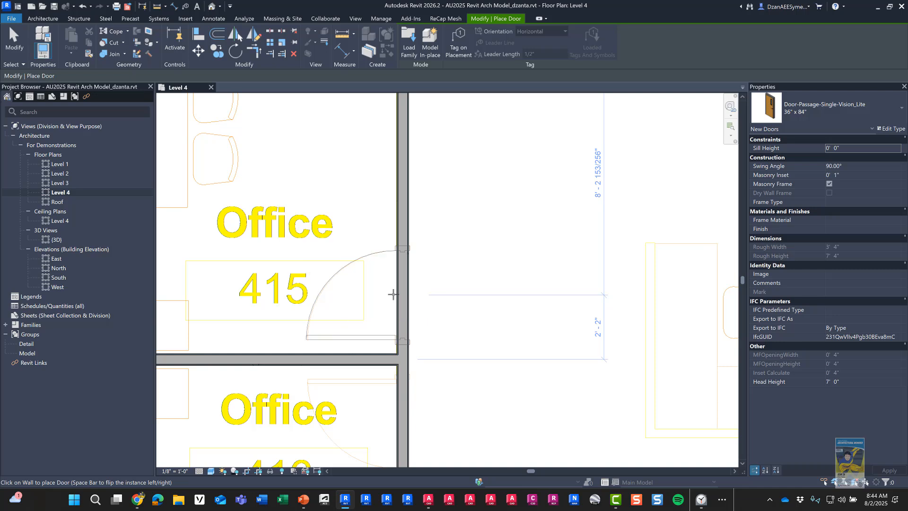
click(393, 294)
middle_drag(371, 348, 342, 492)
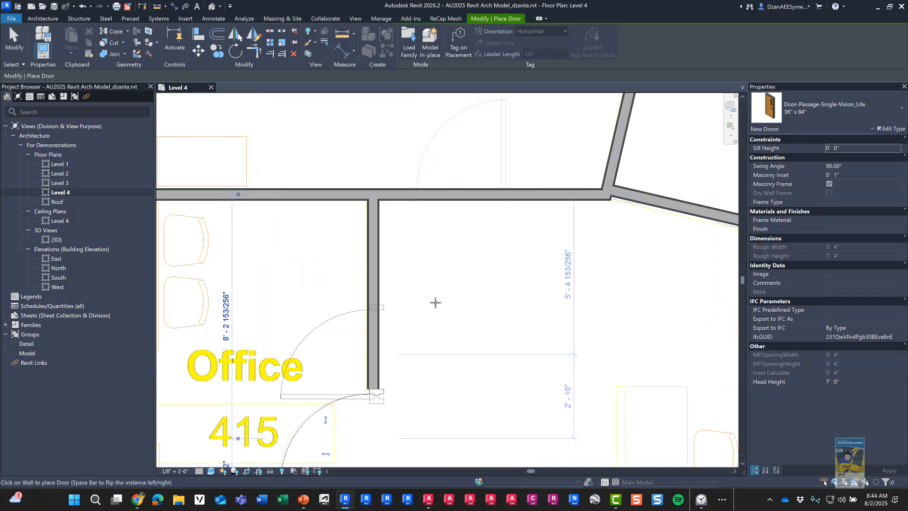
click(464, 192)
Step: Place a third door in Office 416's wall and finish door placement
scroll(484, 240, down, 2)
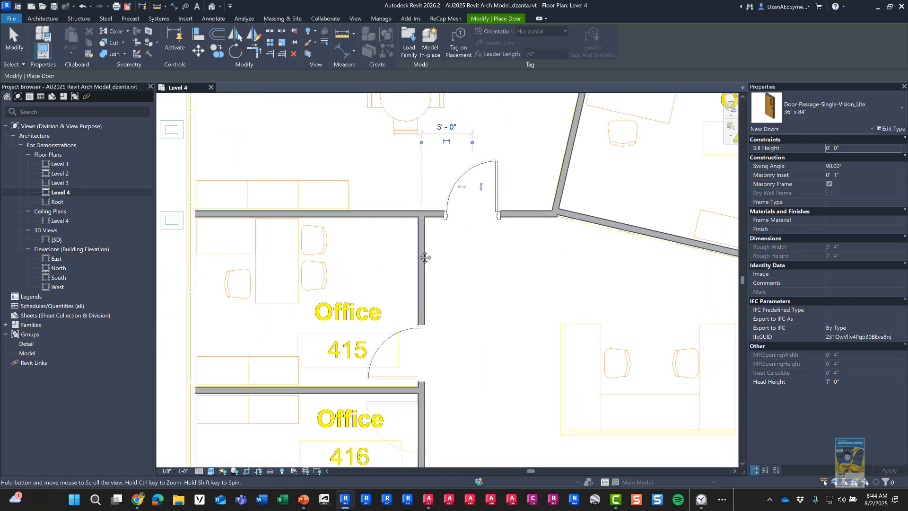
middle_drag(423, 257, 339, 148)
middle_drag(402, 345, 491, 136)
middle_drag(457, 276, 457, 403)
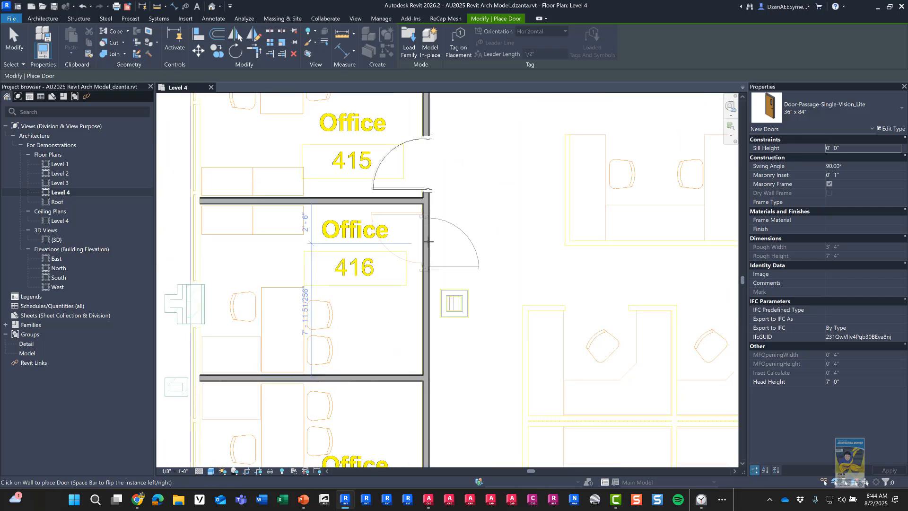
scroll(413, 230, up, 3)
click(413, 231)
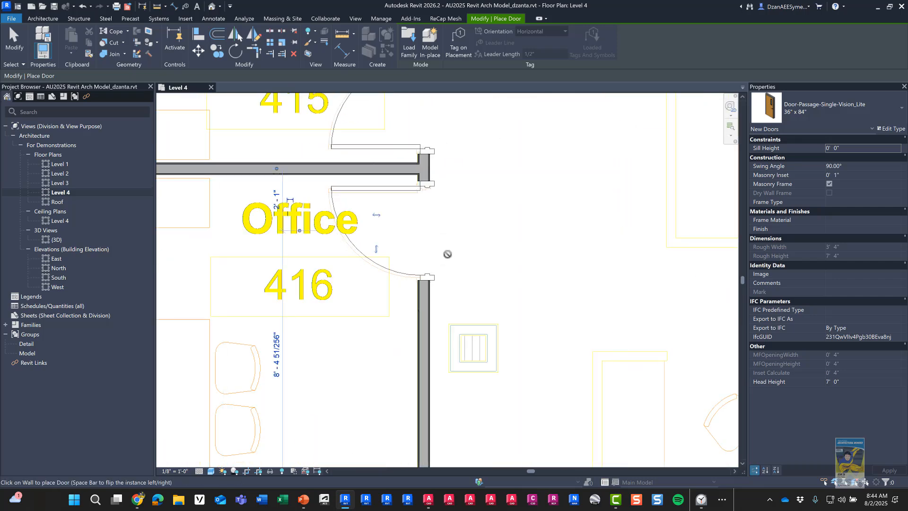
middle_drag(446, 254, 456, 330)
key(Escape)
middle_drag(462, 162, 419, 302)
middle_drag(435, 256, 443, 285)
scroll(437, 274, down, 1)
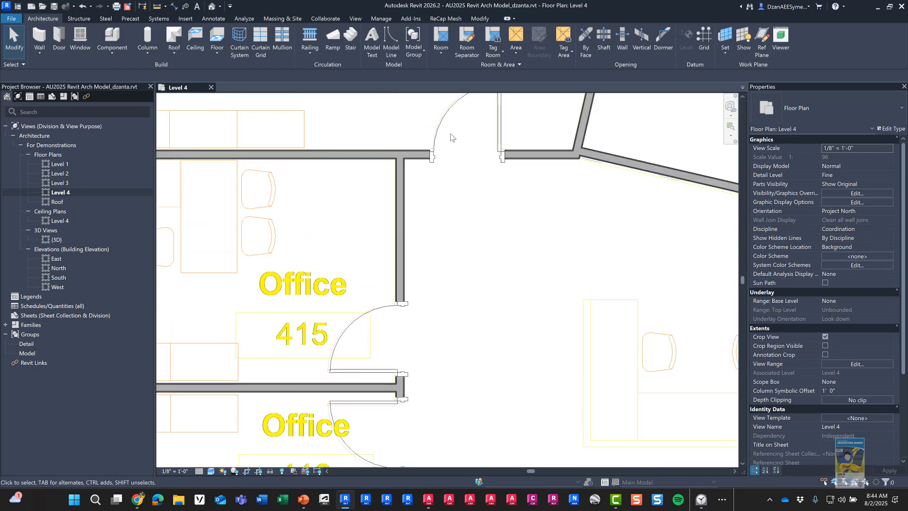
scroll(423, 316, up, 5)
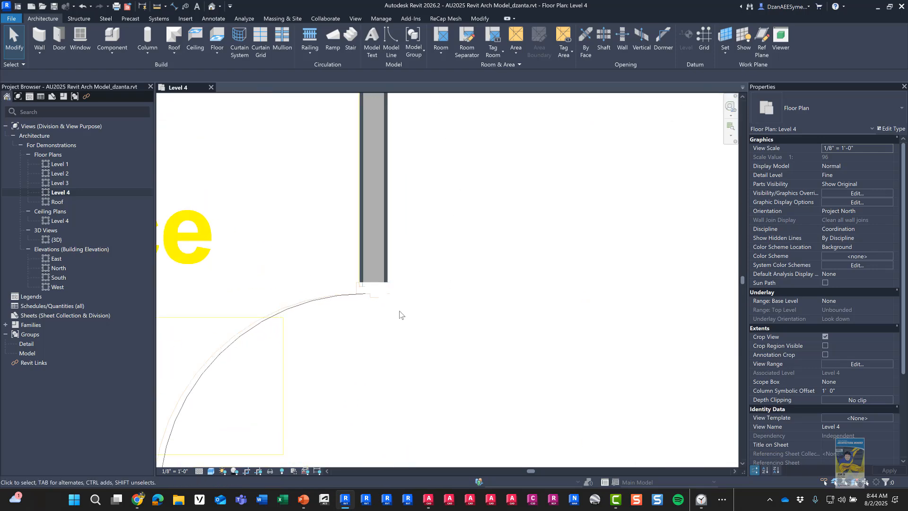
Step: Select all three new doors (SA) and set their Masonry Inset to 0"
click(385, 297)
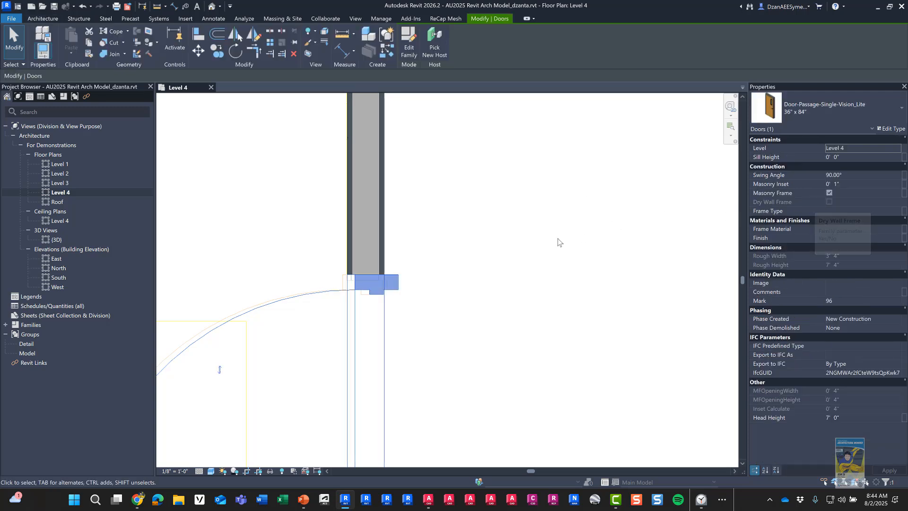
key(s)
key(a)
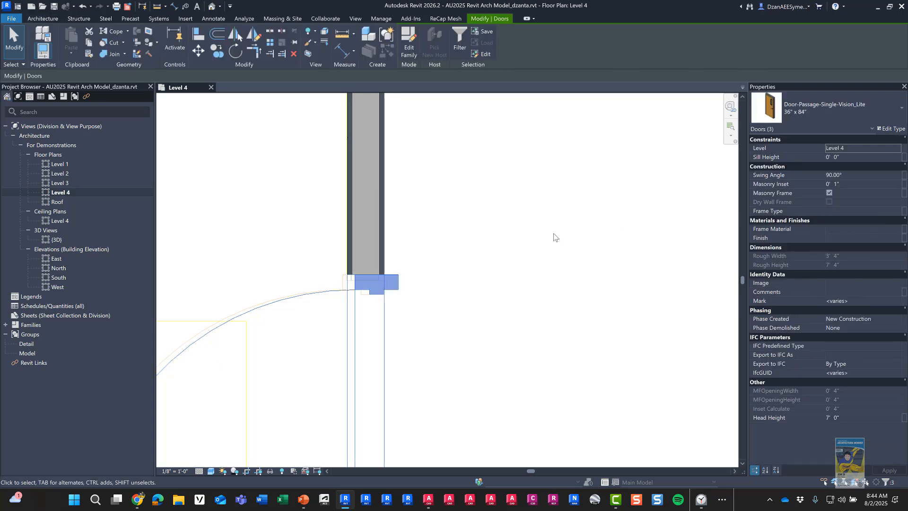
click(858, 184)
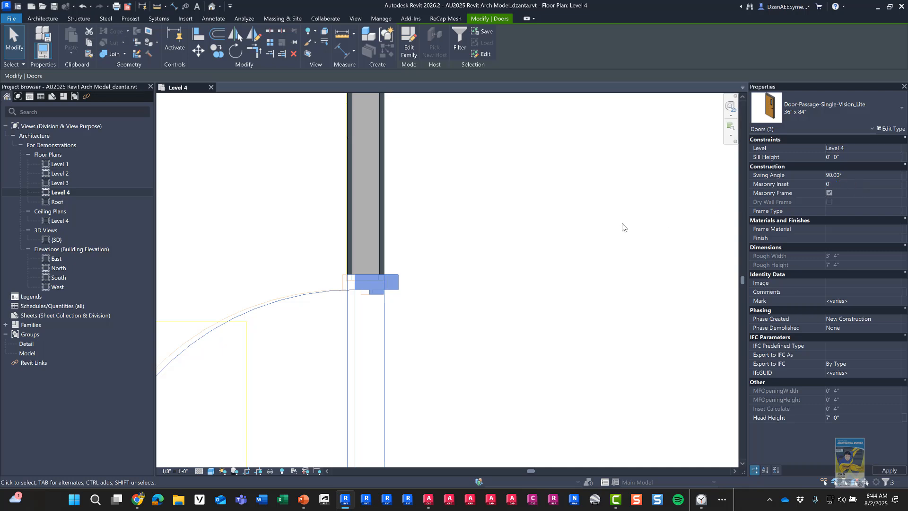
key(Return)
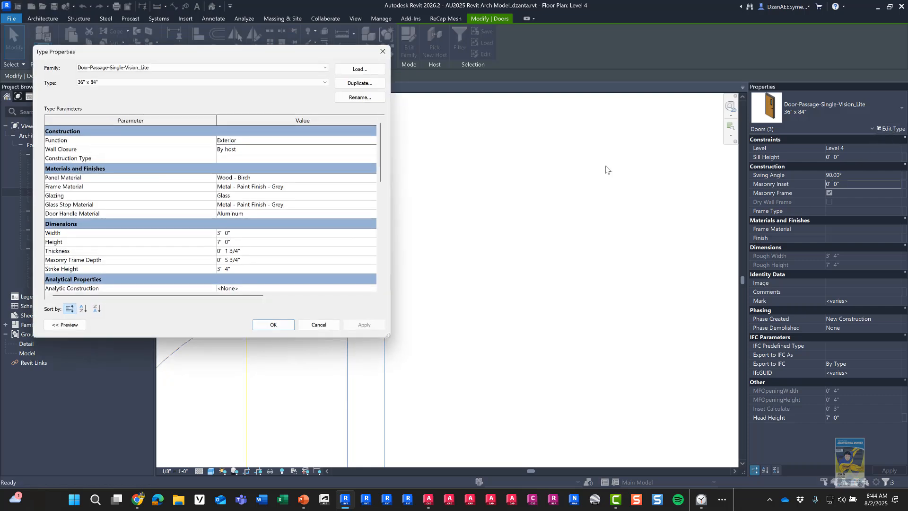
Step: Change the door type's Masonry Frame Depth from 5 3/4" to 5"
scroll(270, 247, down, 1)
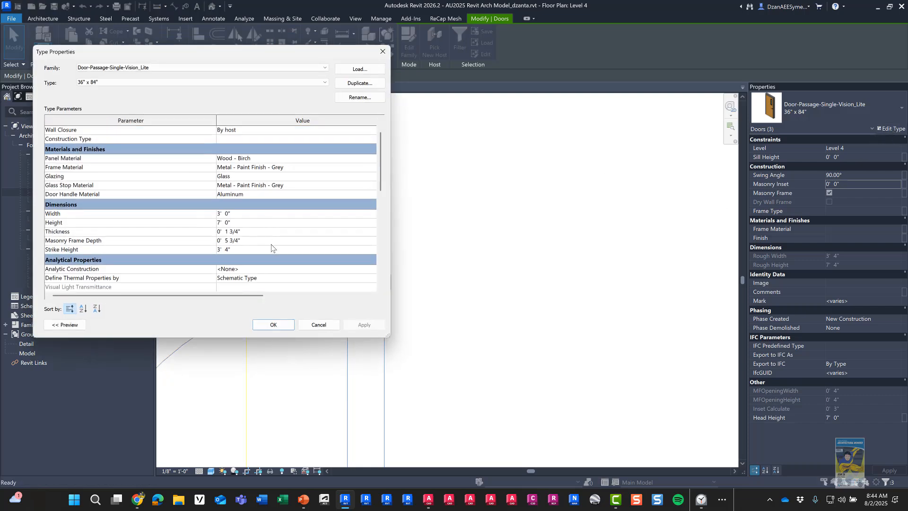
scroll(256, 259, down, 2)
scroll(259, 246, up, 3)
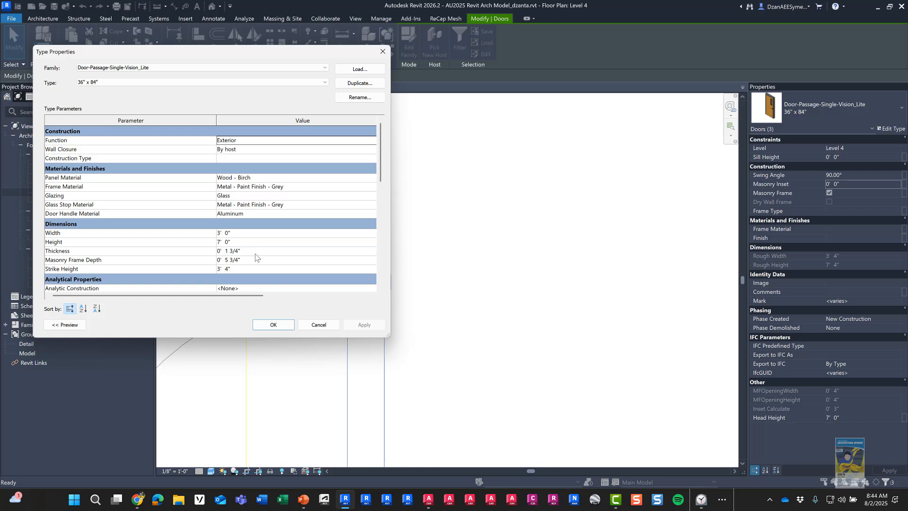
click(251, 261)
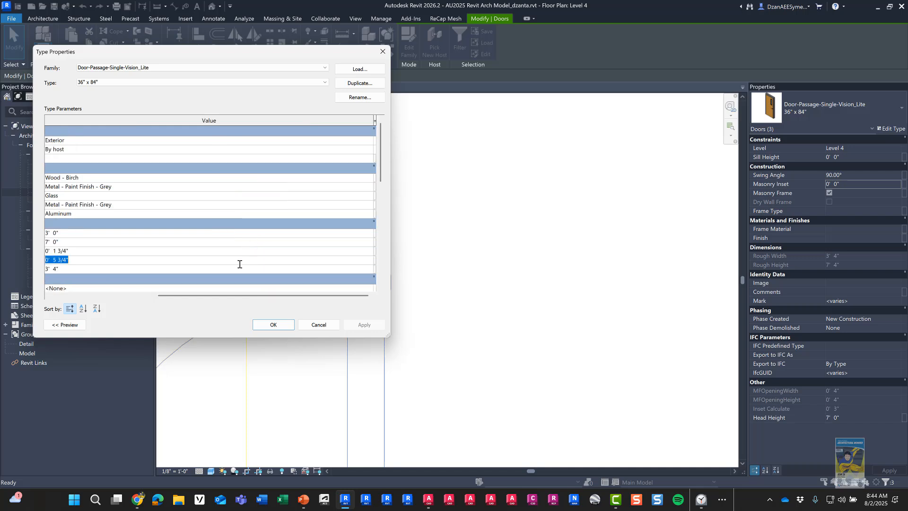
drag(203, 295, 69, 303)
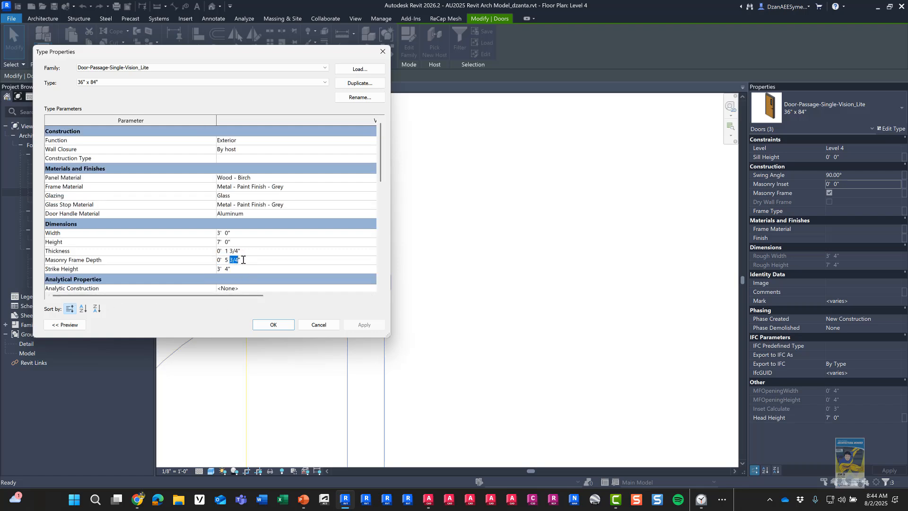
key(BackSpace)
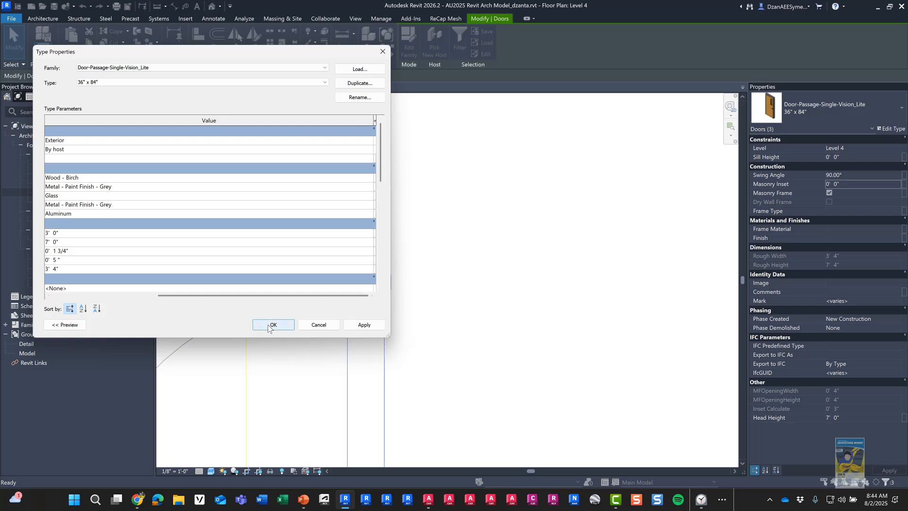
click(268, 325)
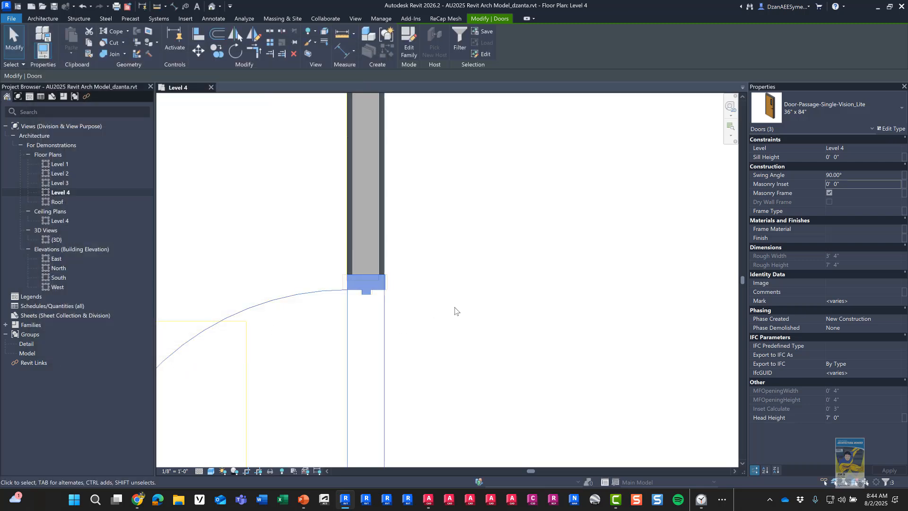
scroll(460, 302, down, 5)
key(Escape)
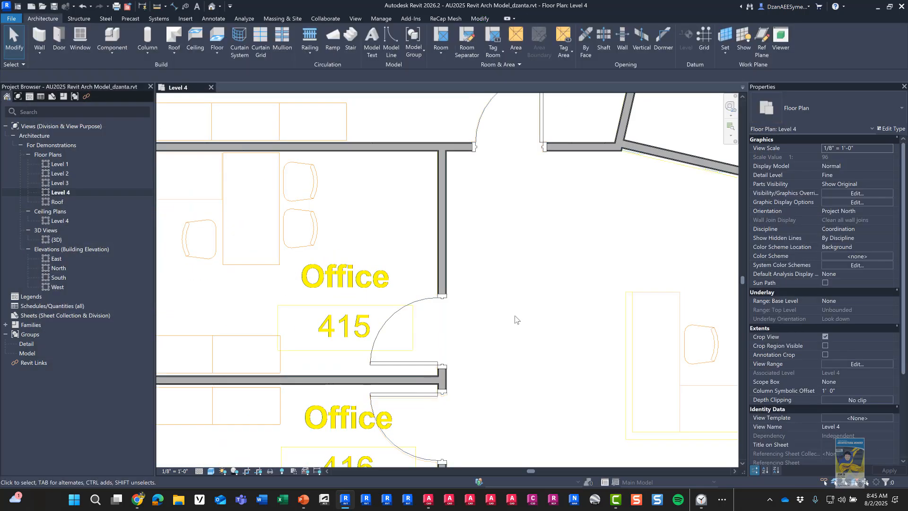
middle_drag(514, 318, 443, 322)
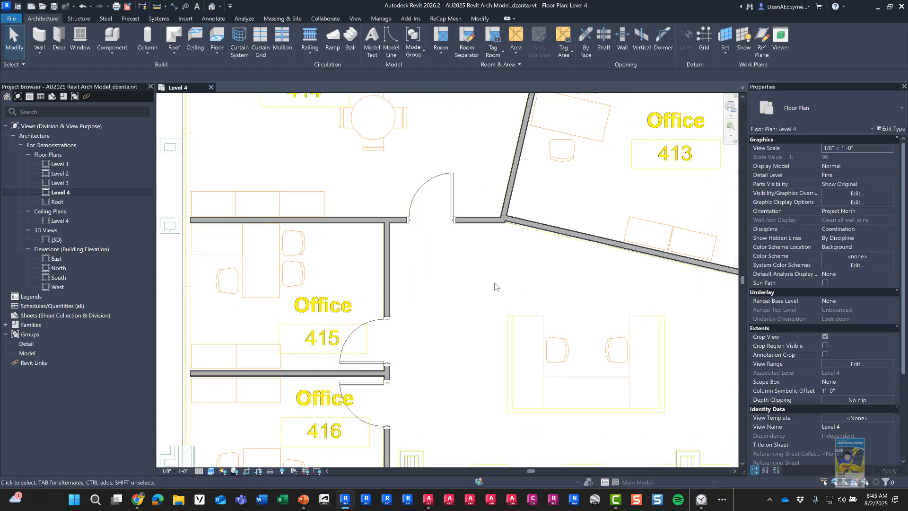
middle_drag(494, 286, 398, 291)
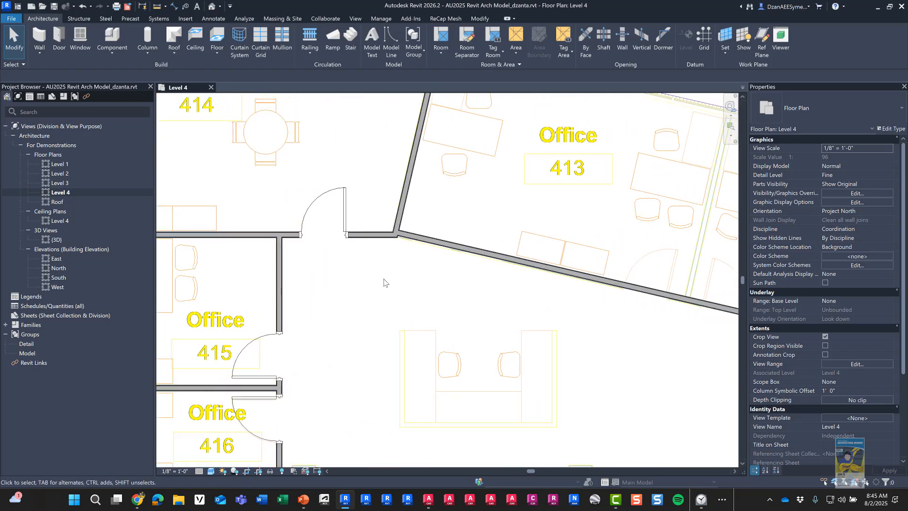
scroll(384, 282, down, 5)
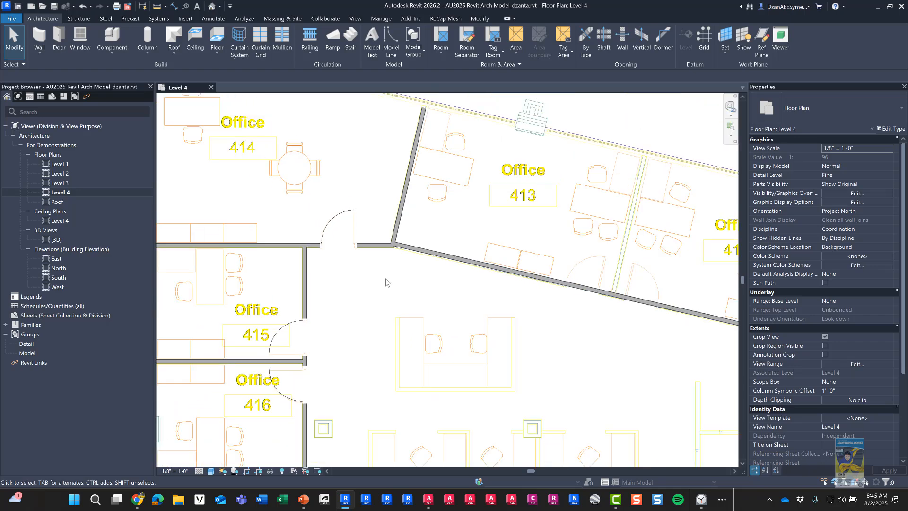
middle_drag(405, 298, 373, 260)
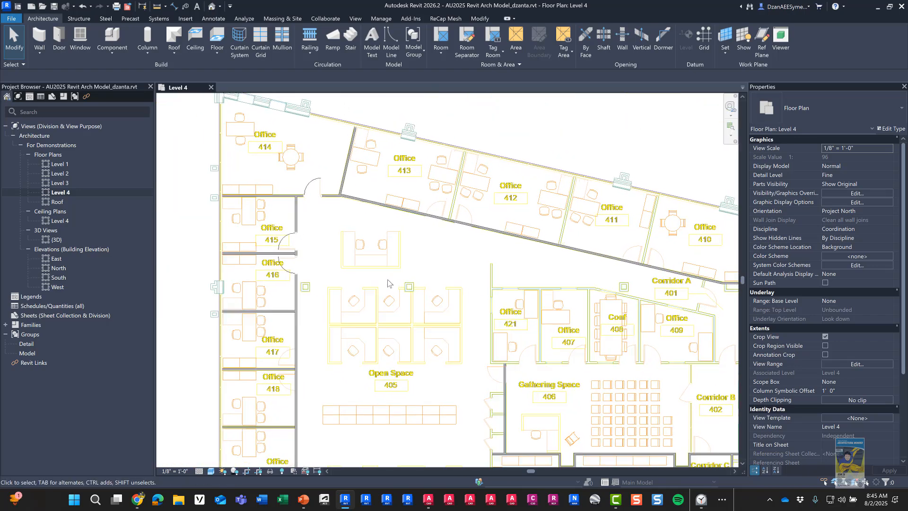
scroll(389, 286, down, 2)
middle_drag(425, 337, 386, 233)
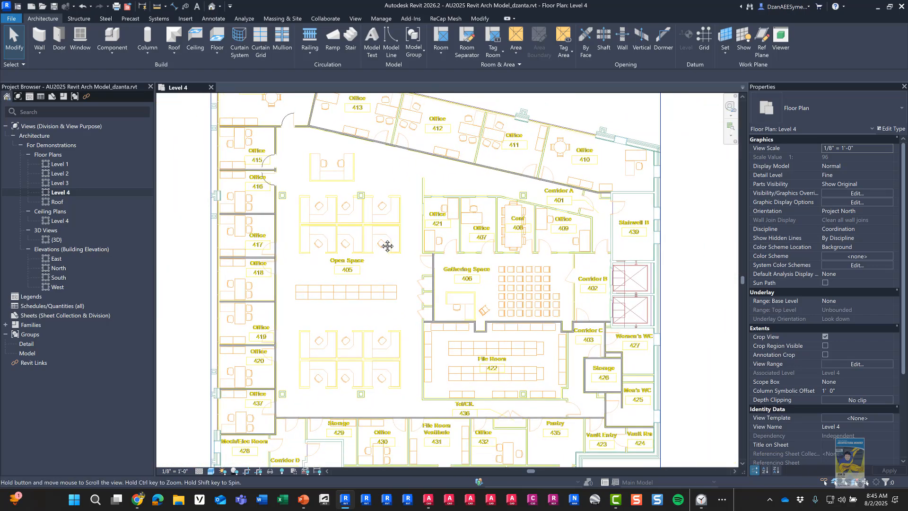
scroll(376, 233, down, 1)
scroll(376, 232, down, 1)
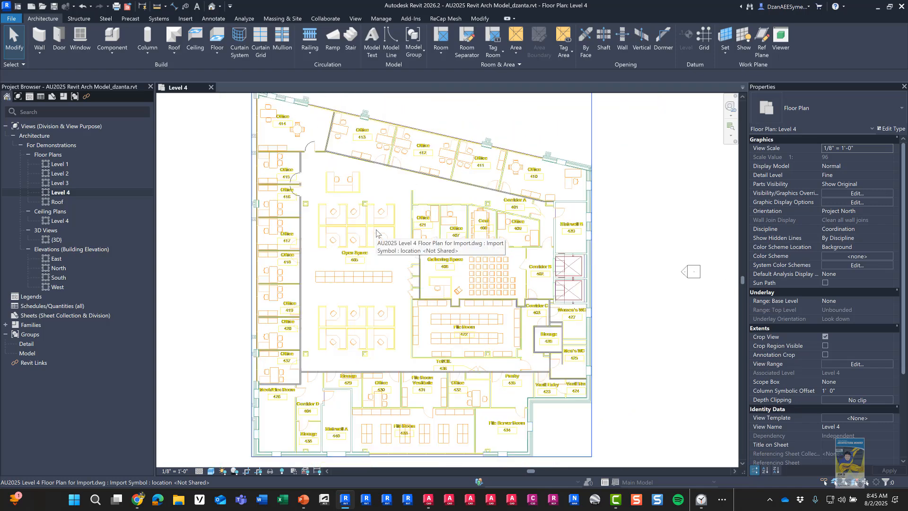
middle_drag(376, 233, 405, 258)
scroll(366, 224, down, 1)
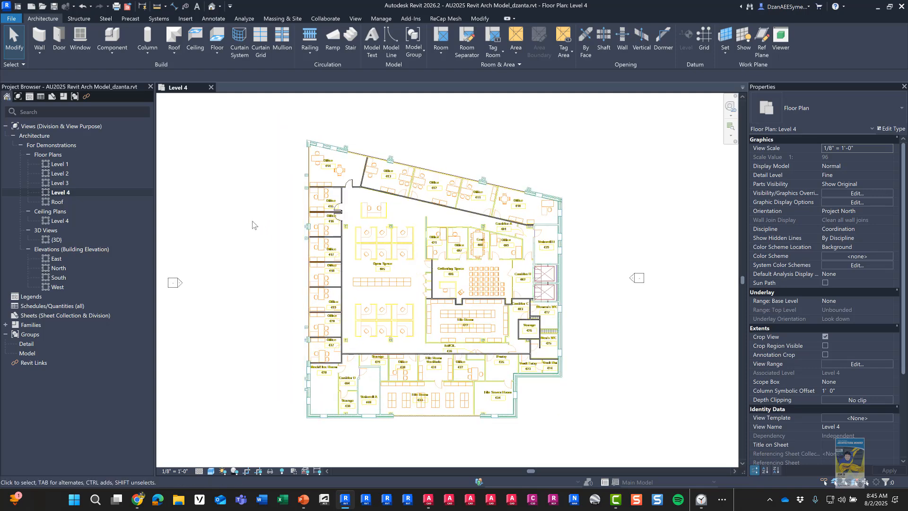
click(211, 7)
Step: Orbit the 3D view to check the new walls and doors, then save the AU2025 Revit Arch Model project
shift+middle_drag(477, 360, 310, 189)
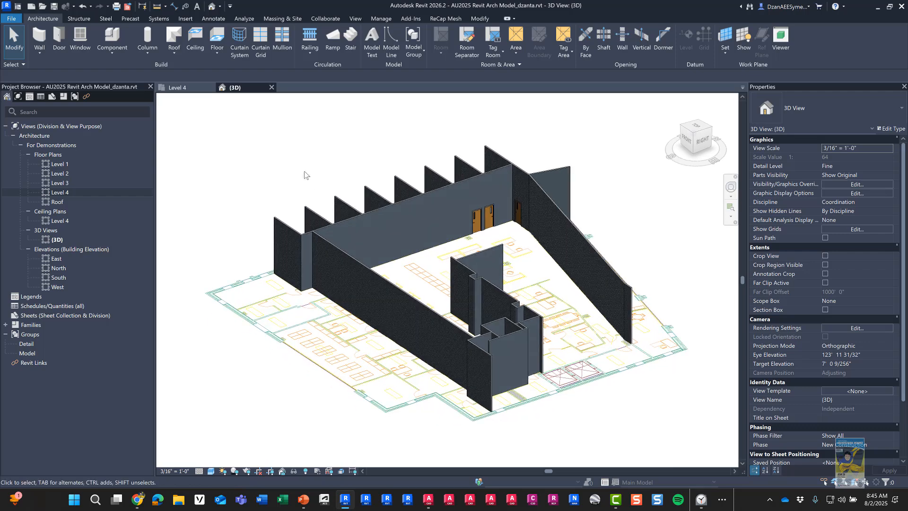
click(54, 6)
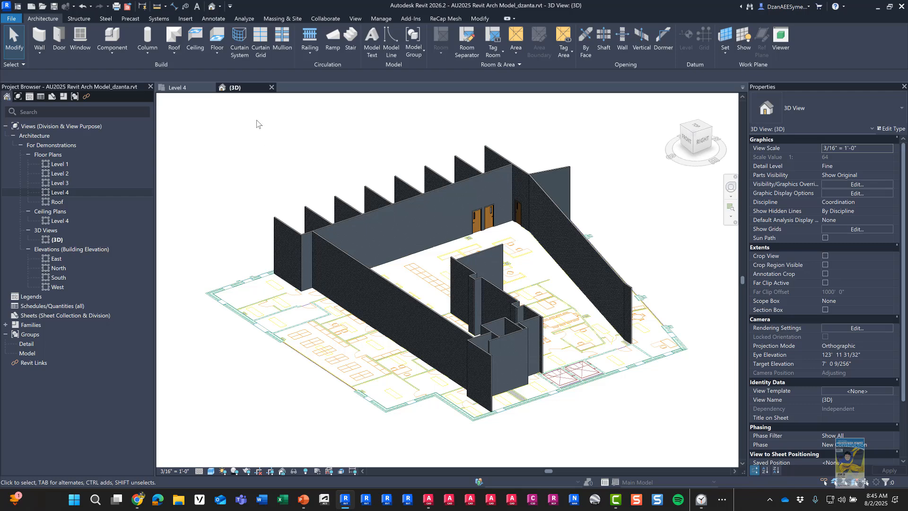
Step: Enable collaboration with the In the cloud option under Collaborate
click(330, 20)
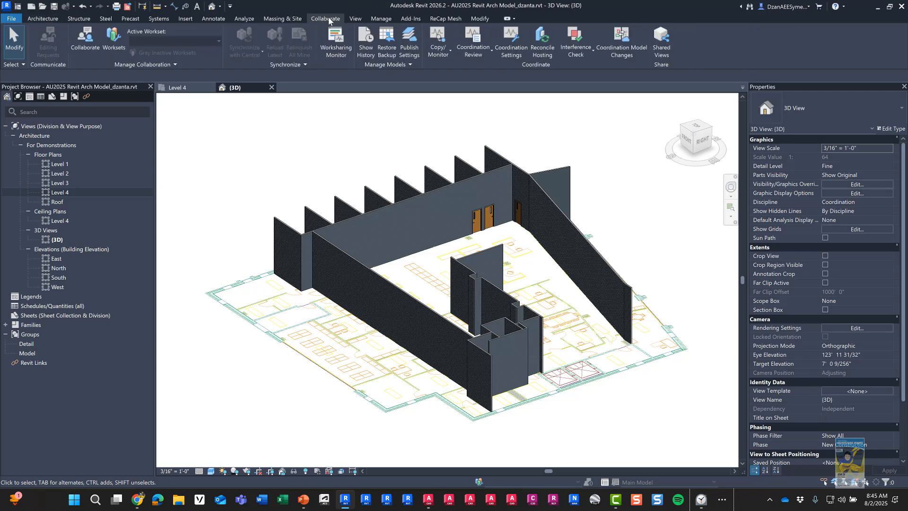
click(91, 49)
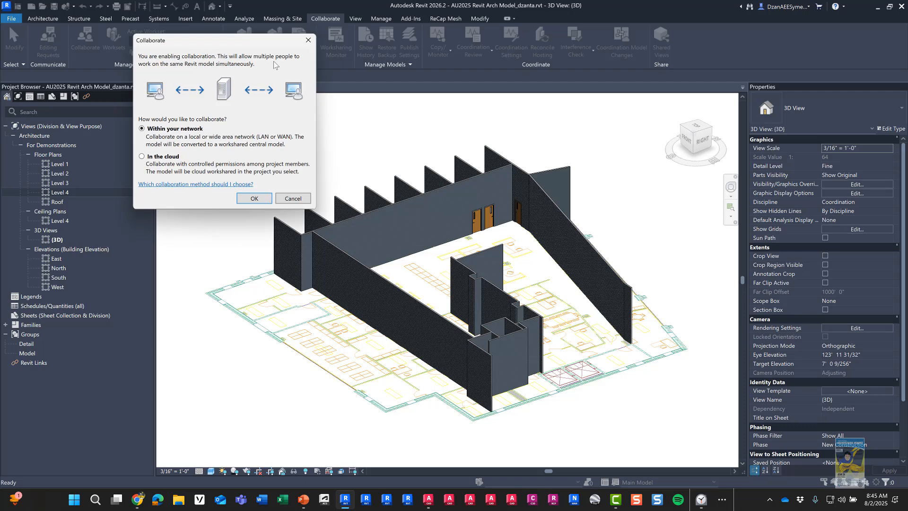
drag(246, 40, 471, 182)
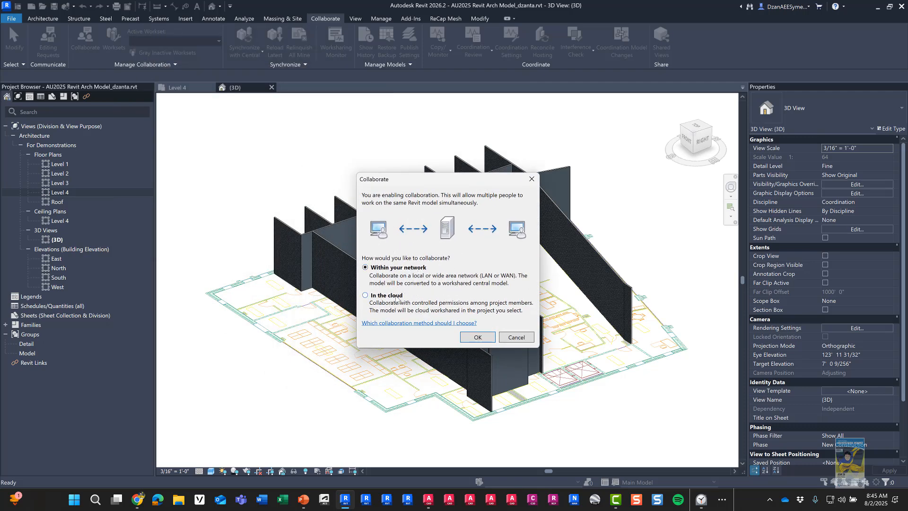
click(366, 295)
click(473, 337)
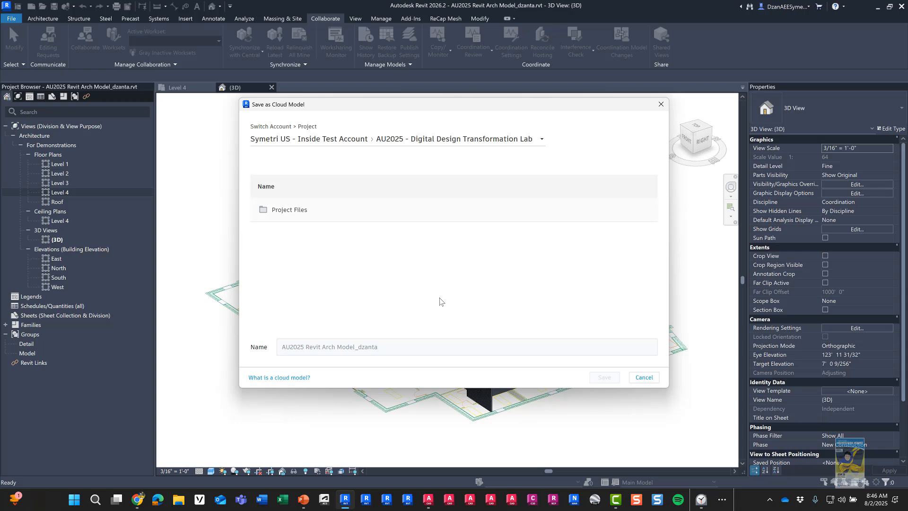
Step: Navigate to Project Files > 001. Architecture in Save as Cloud Model
click(780, 14)
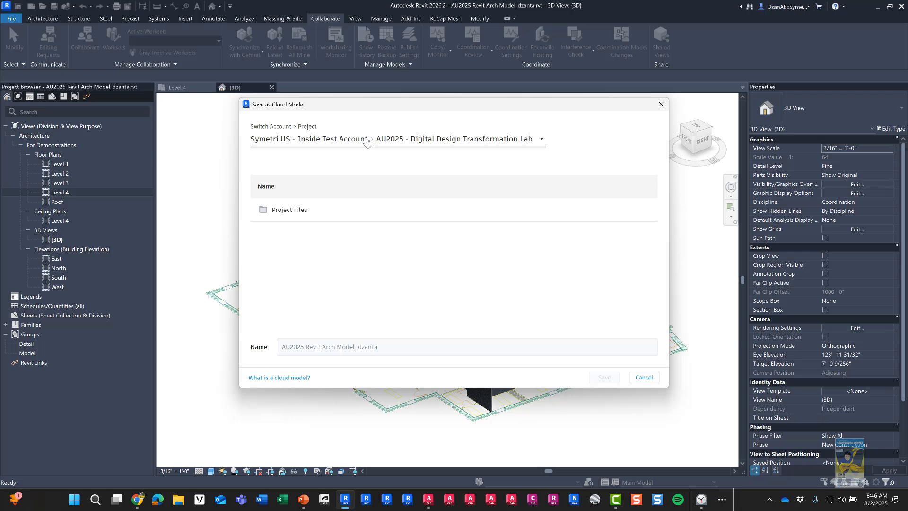
click(417, 144)
click(286, 210)
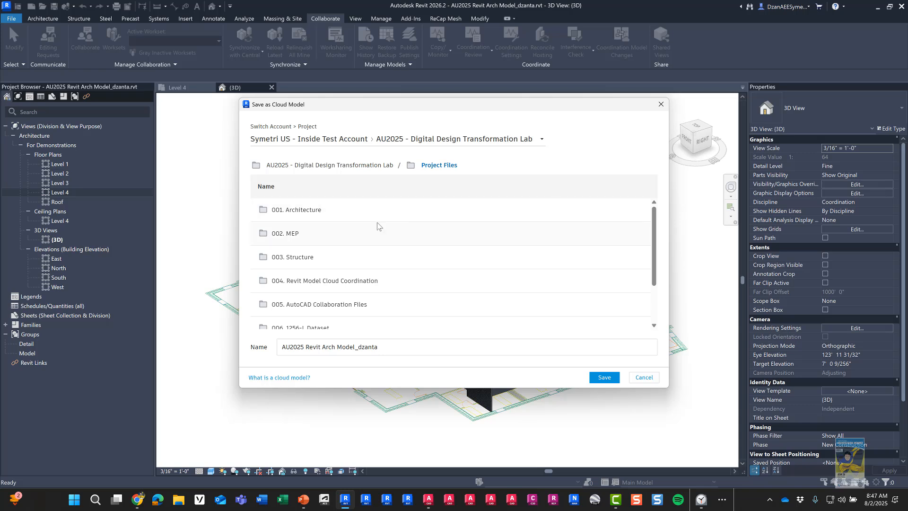
click(310, 215)
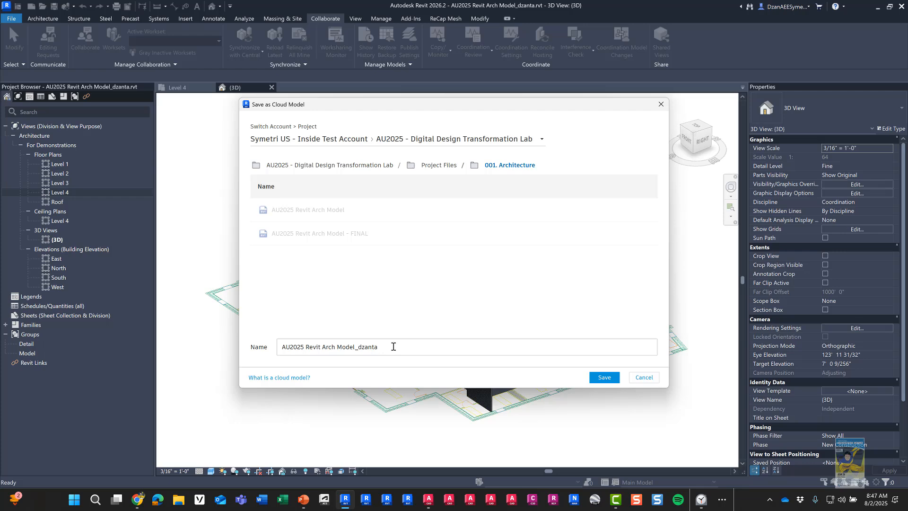
Step: Save the workshared model to 001. Architecture, close the confirmation, and sync the latest changes
click(604, 381)
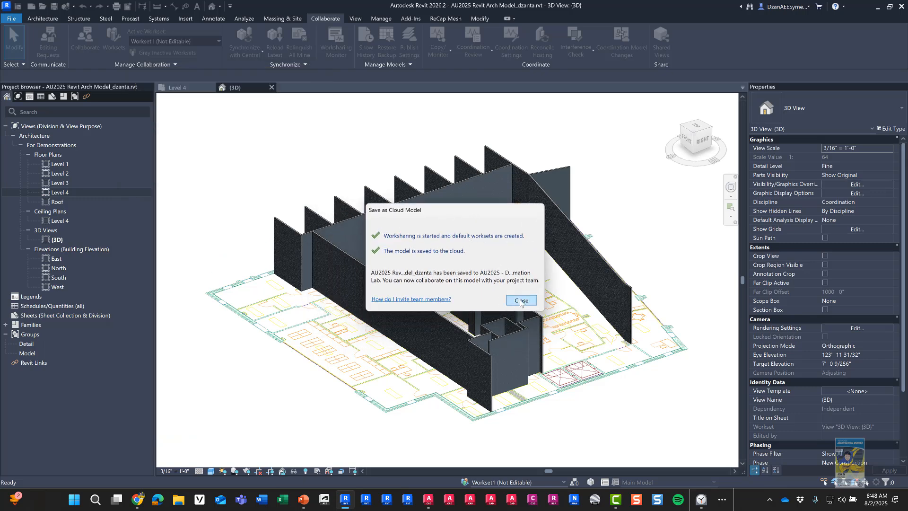
click(521, 300)
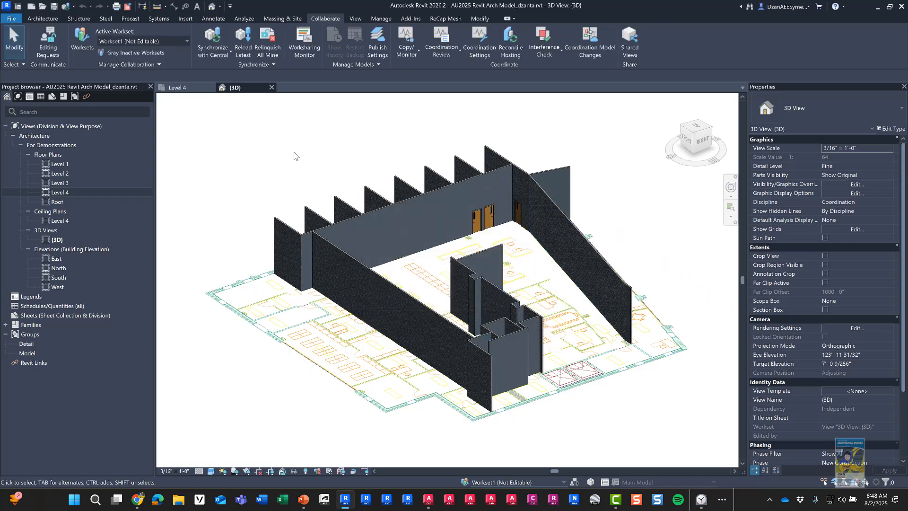
click(55, 10)
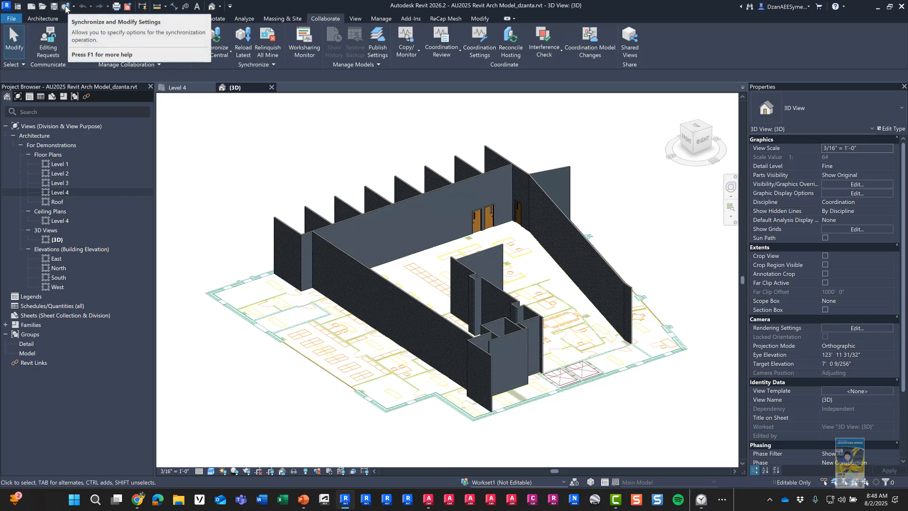
Step: Check the Autodesk Docs central model path and synchronize with central
click(66, 8)
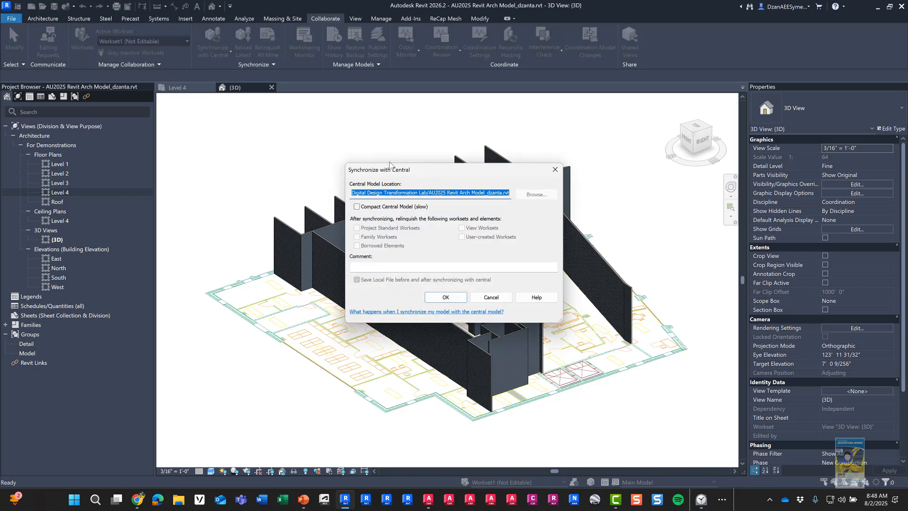
click(367, 194)
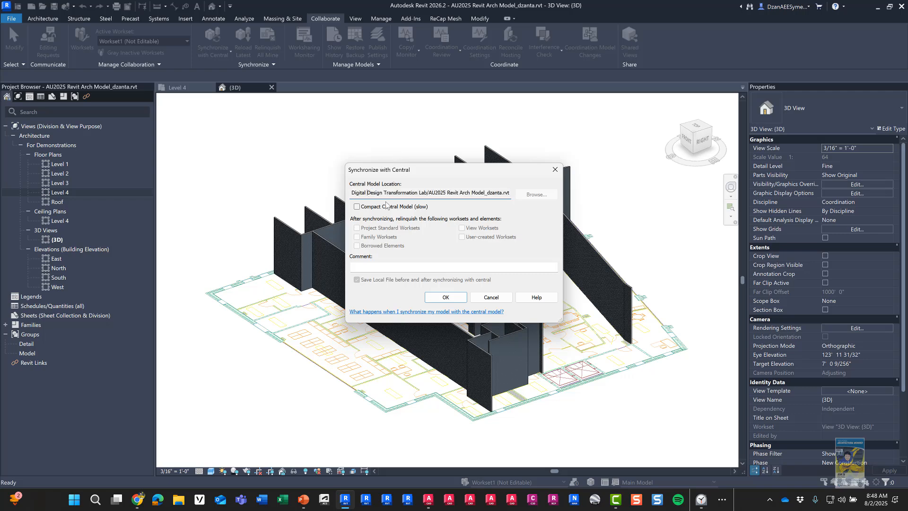
key(Left)
key(Left)
key(Left)
key(Left)
key(Left)
key(Left)
key(Left)
key(Left)
key(Left)
key(Left)
key(Left)
key(Left)
key(Left)
key(Left)
key(Left)
key(Left)
key(Left)
key(Left)
key(Left)
key(Left)
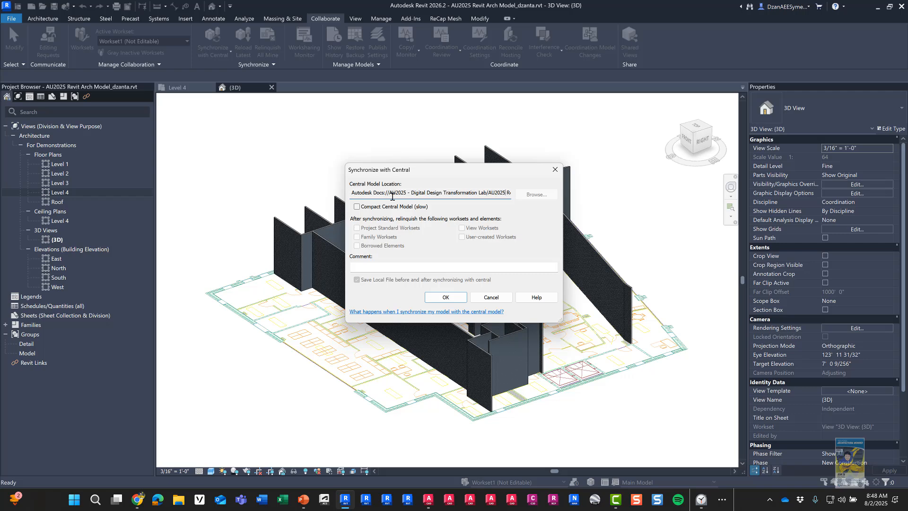
key(Right)
key(Right)
key(Right)
key(Right)
key(Right)
key(Right)
key(Right)
key(Right)
key(Right)
key(Right)
key(Right)
key(Right)
key(Right)
key(Right)
key(Right)
key(Right)
key(Right)
key(Right)
key(Right)
key(Right)
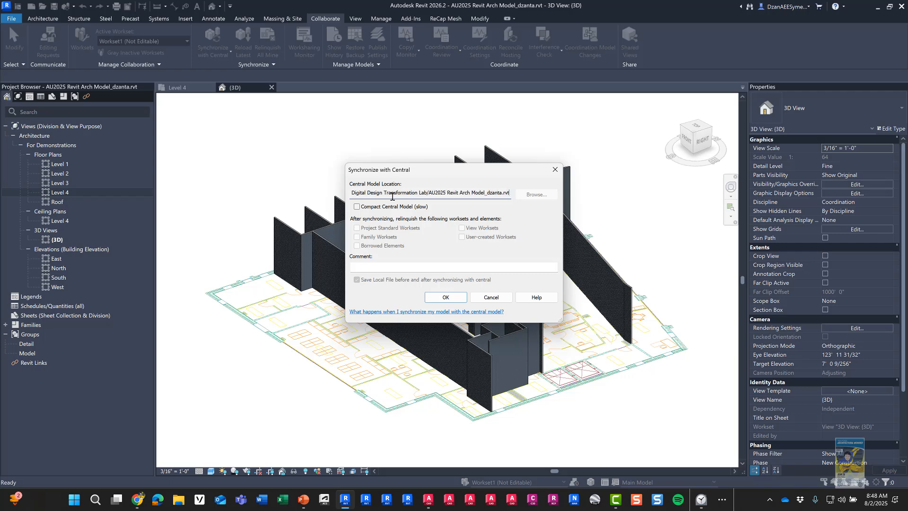
click(445, 296)
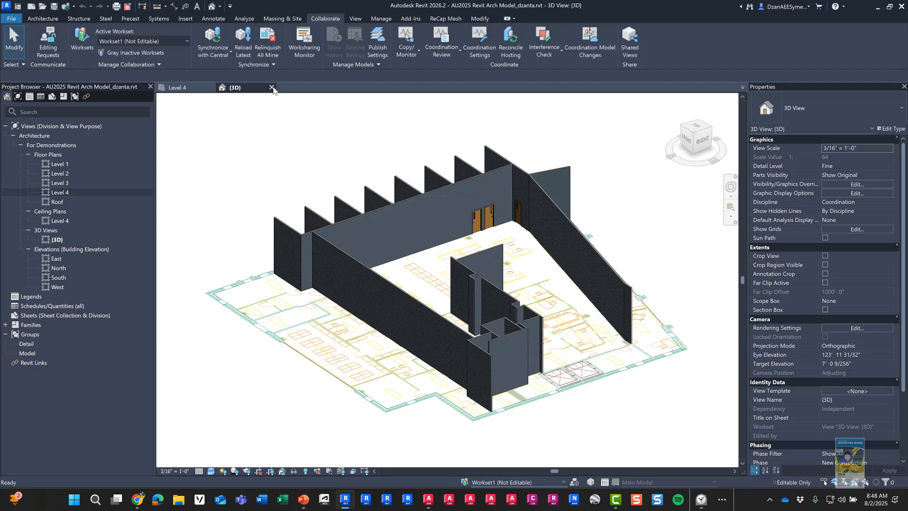
Step: Close the 3D view and browse the Autodesk Projects cloud files from Revit Home
click(271, 88)
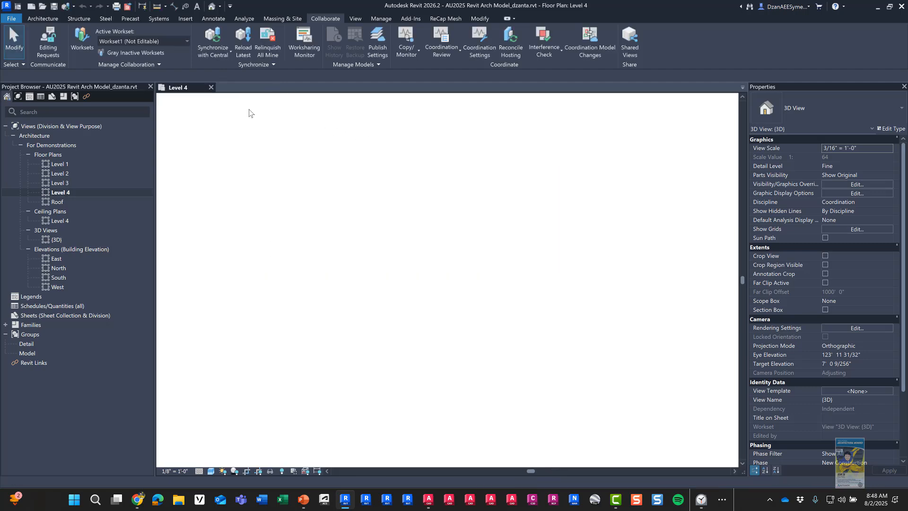
key(ctrl+d)
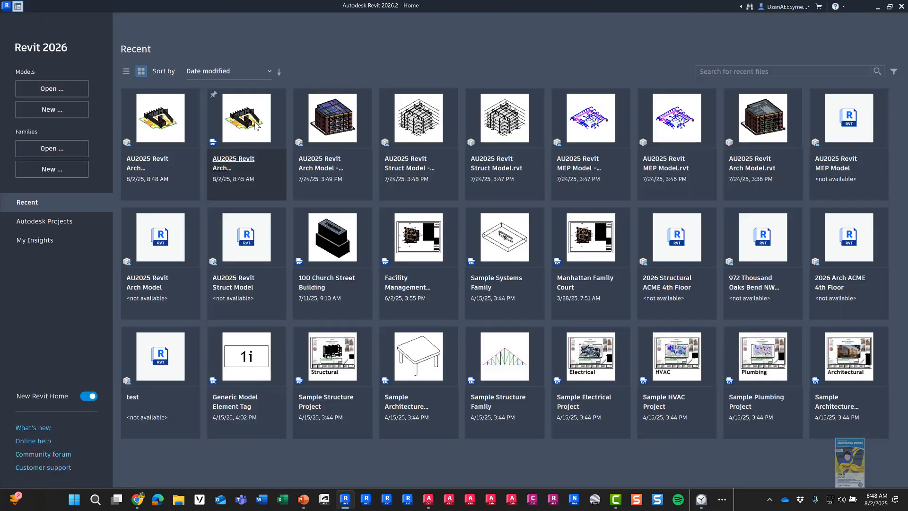
click(61, 228)
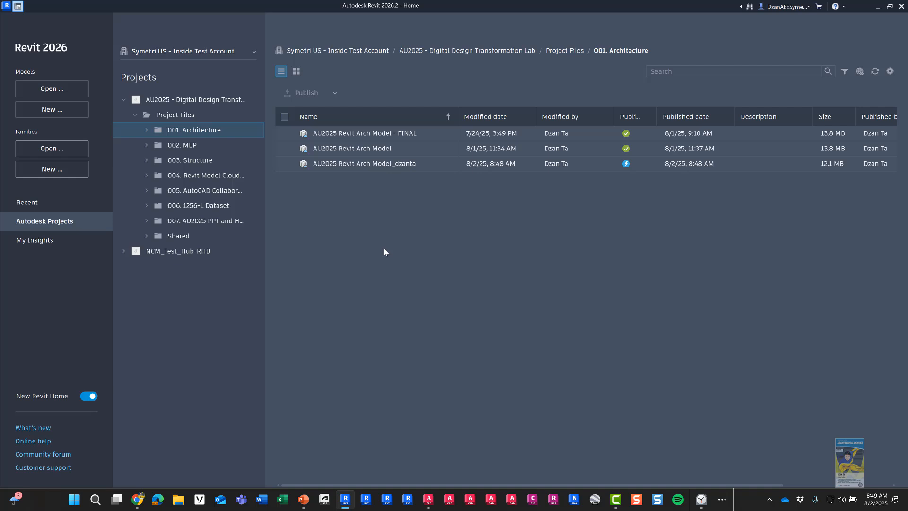
Step: Publish the latest version of the new AU2025 Revit Arch Model in 001. Architecture
click(285, 163)
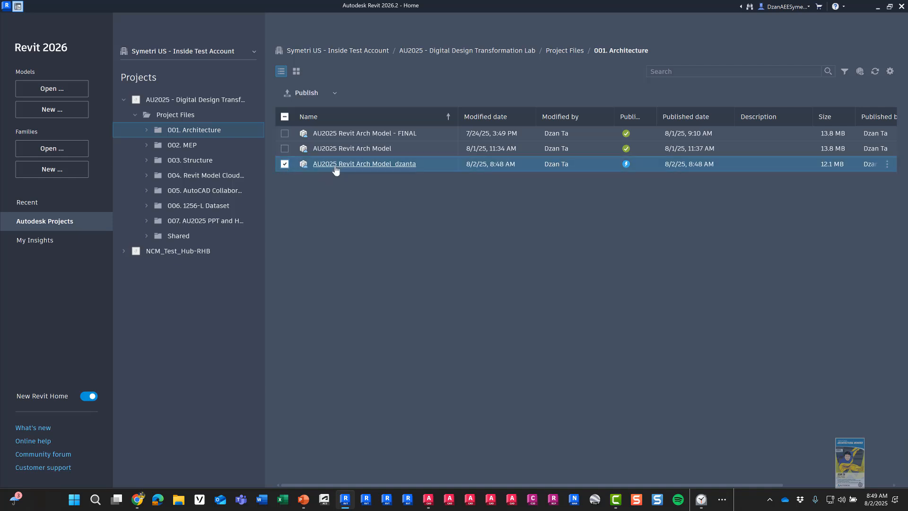
right_click(335, 168)
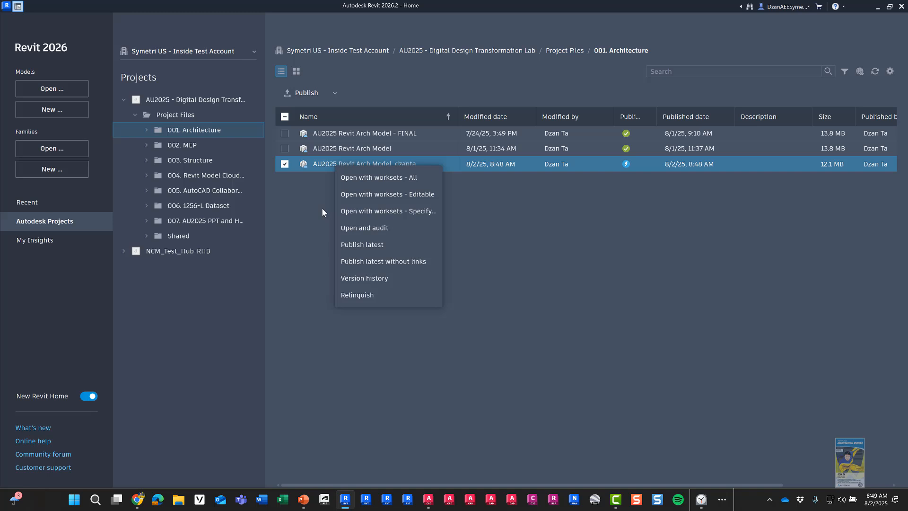
click(397, 246)
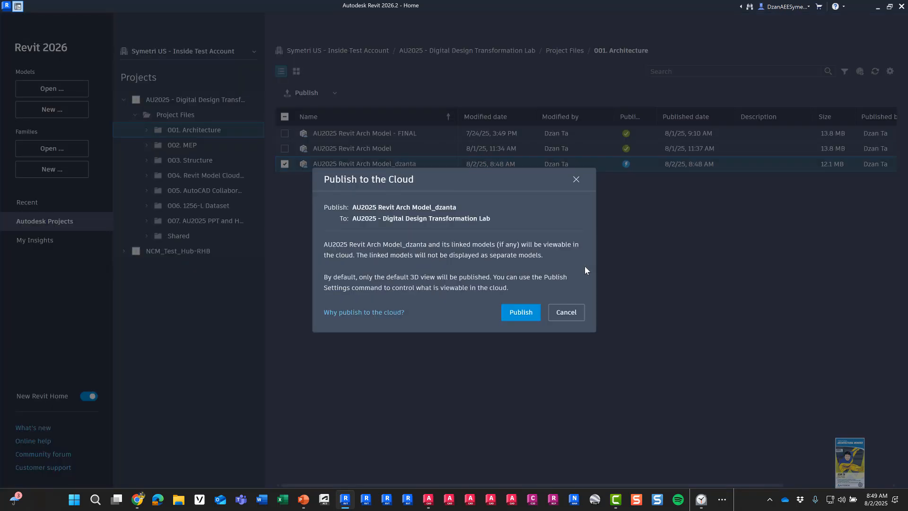
click(519, 316)
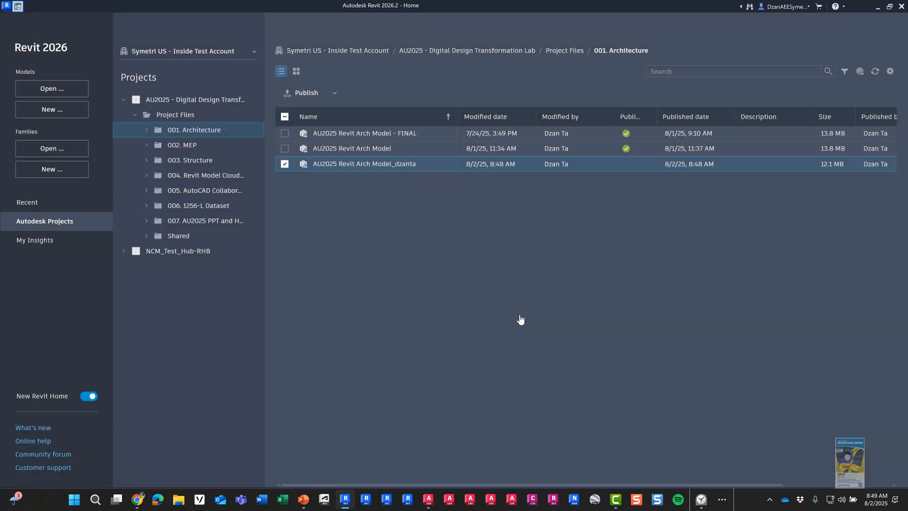
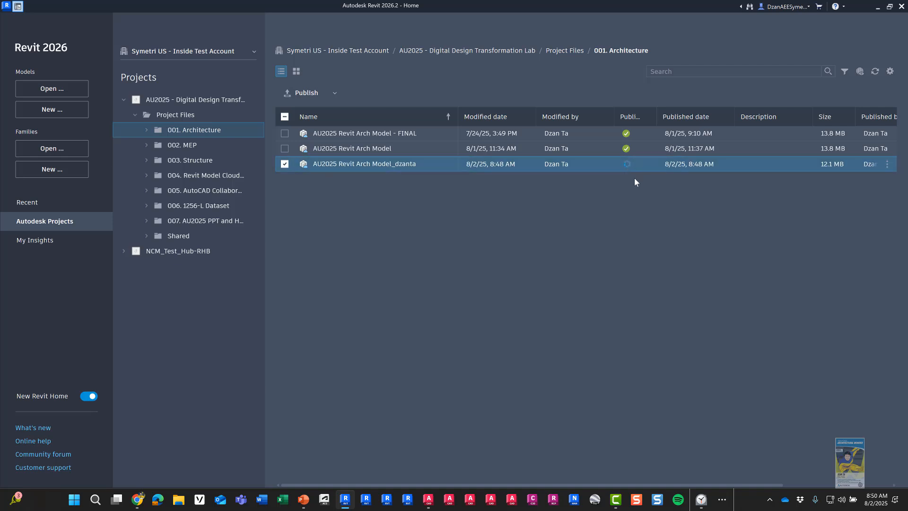
Step: Minimize Revit 2026 after sending the Arch model to publish, leaving the desktop visible
click(877, 7)
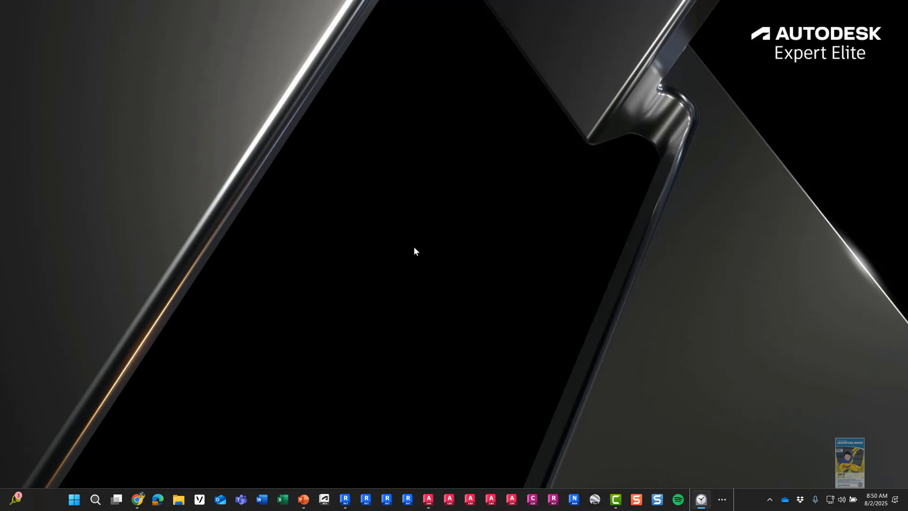
Step: Bring Chrome forward and load acc.autodesk.com to show the three-project list
mouse_move(137, 499)
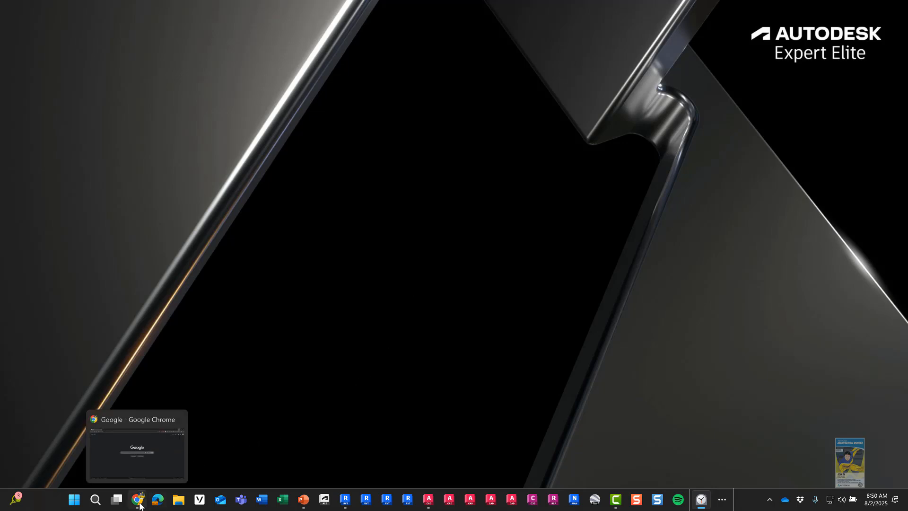
click(140, 447)
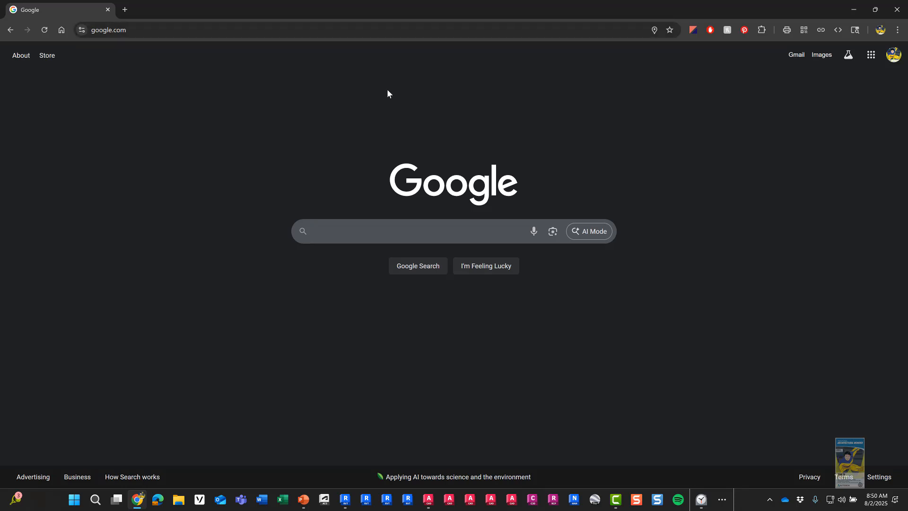
click(349, 31)
text(acc)
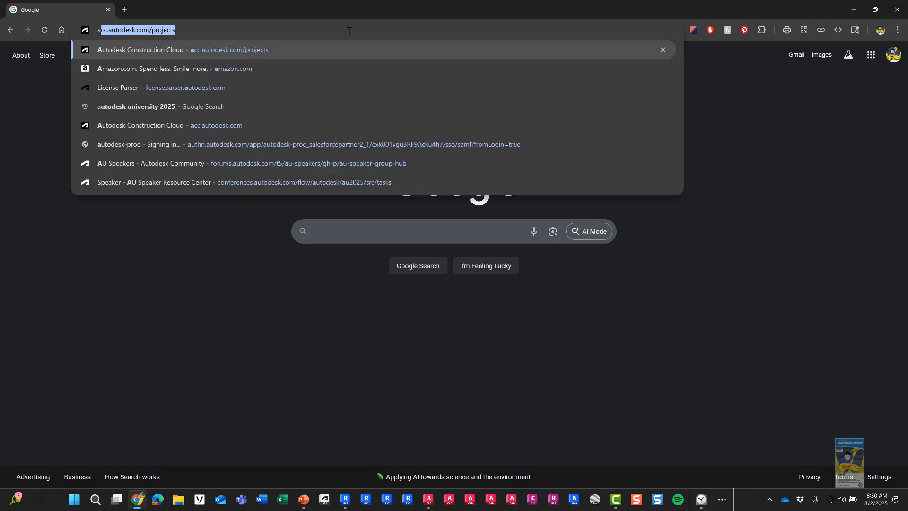
text(.autodesk.com)
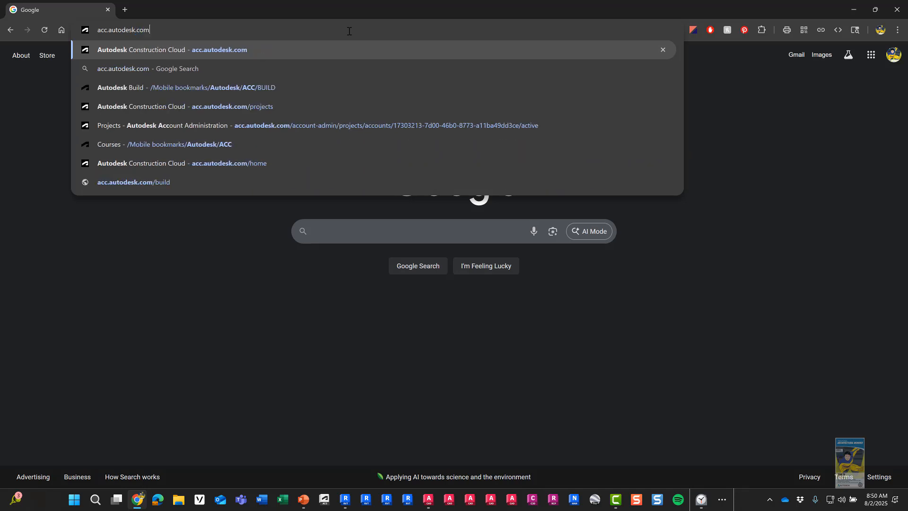
key(Return)
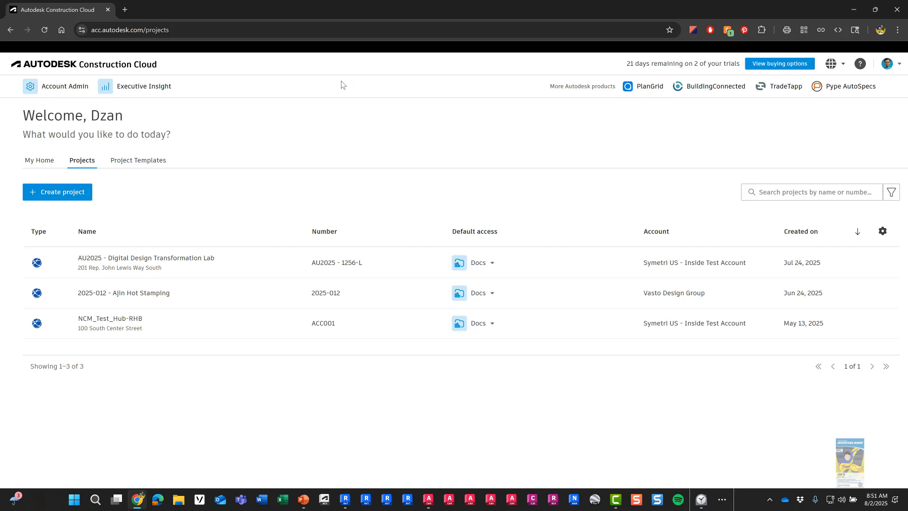
Step: Open AU2025 - Digital Design Transformation Lab in Docs to show its eight Project Files folders
click(159, 70)
click(86, 169)
click(169, 262)
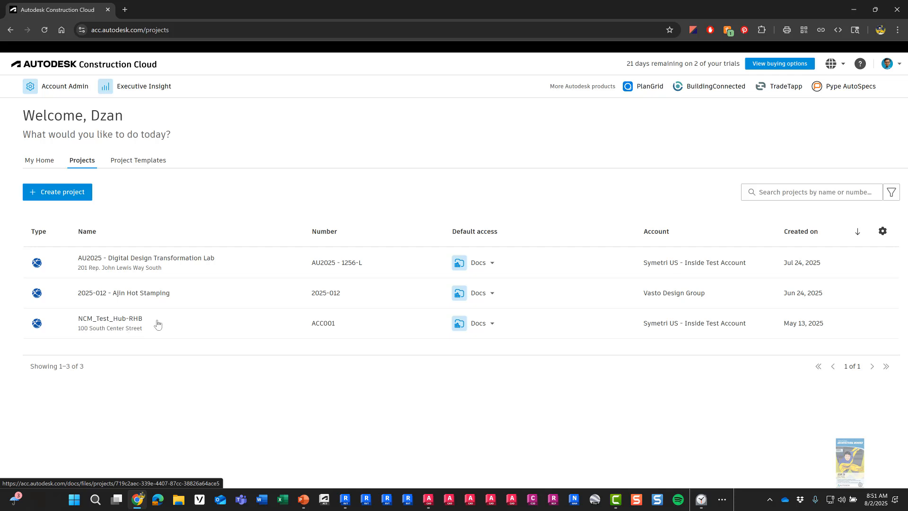
click(157, 261)
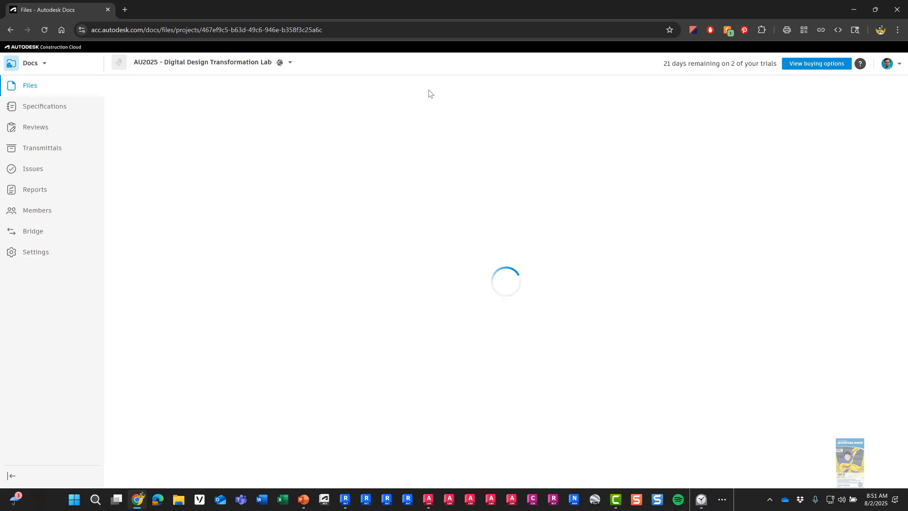
click(43, 68)
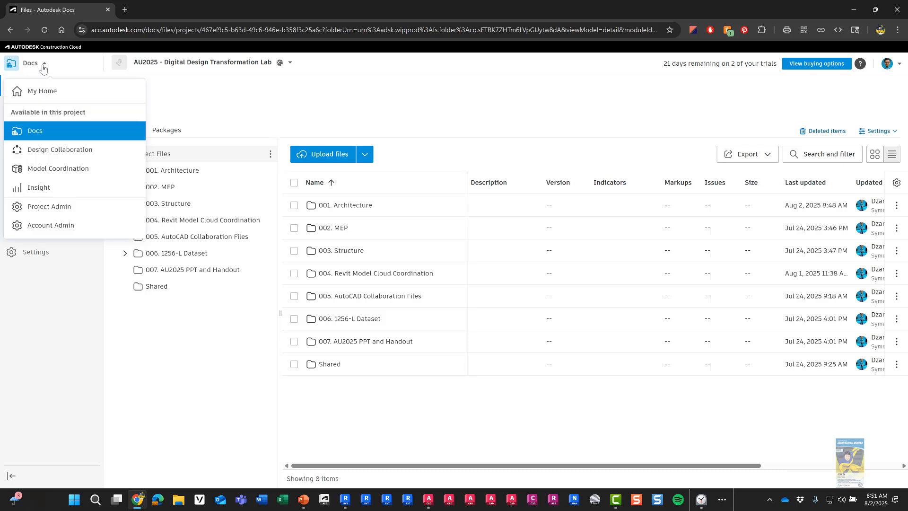
click(43, 66)
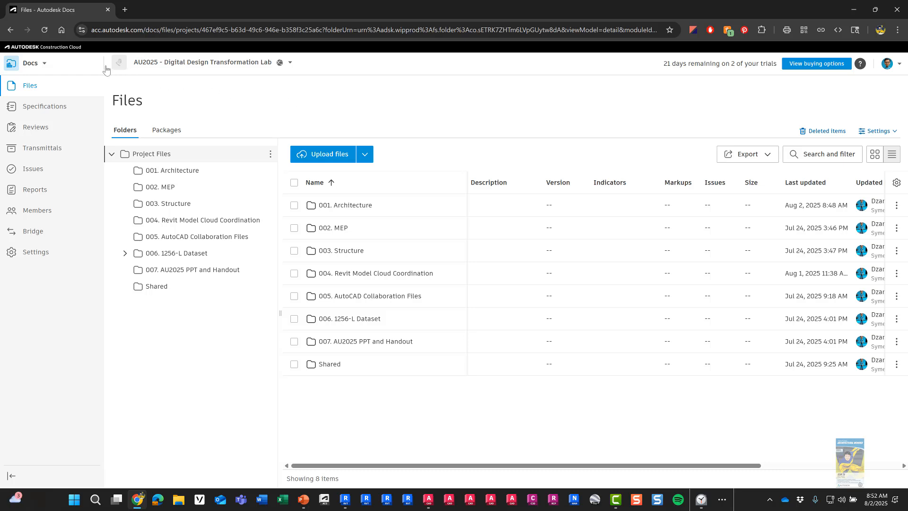
click(37, 69)
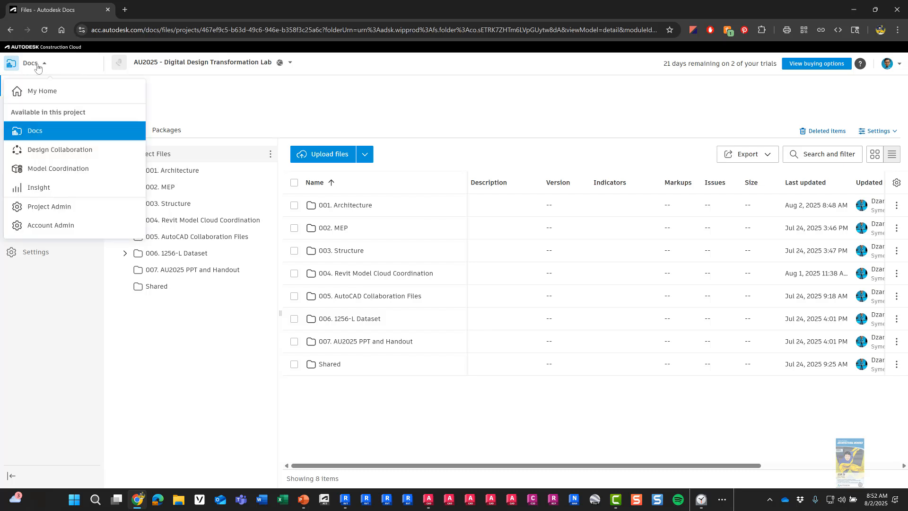
click(36, 91)
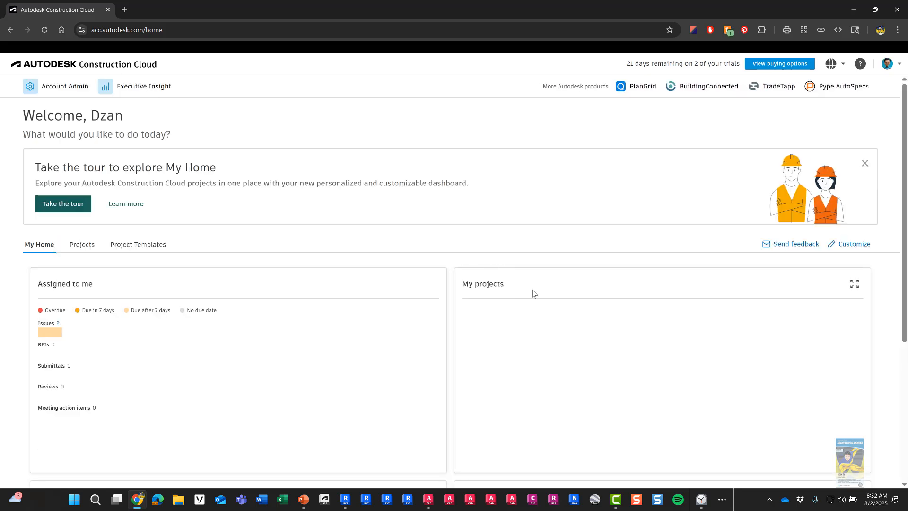
scroll(340, 347, down, 2)
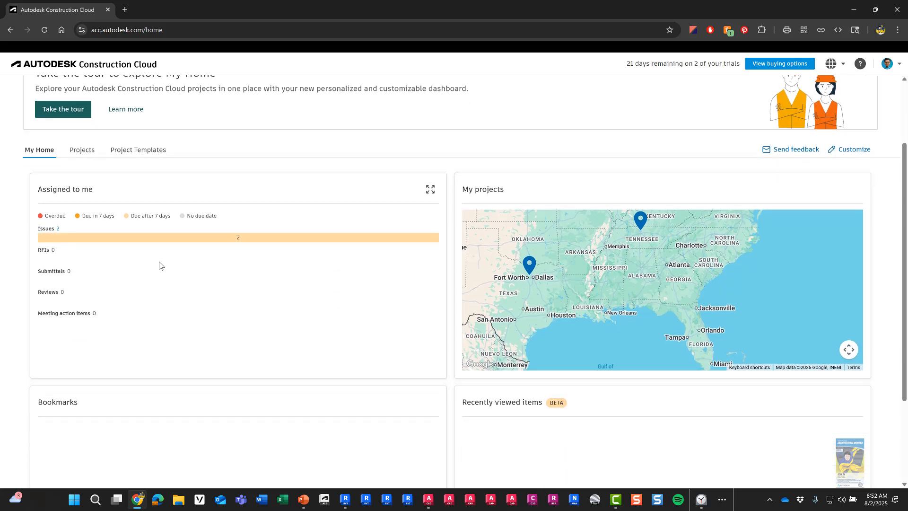
scroll(160, 264, up, 1)
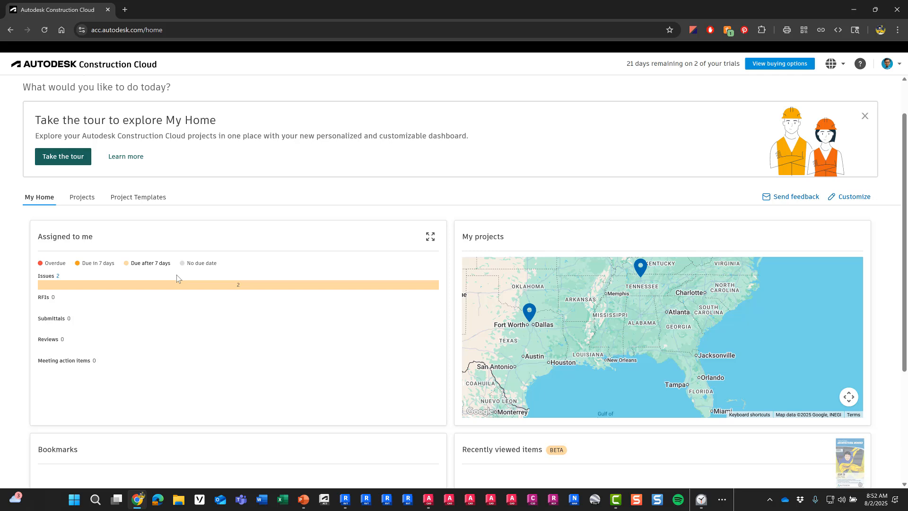
click(82, 198)
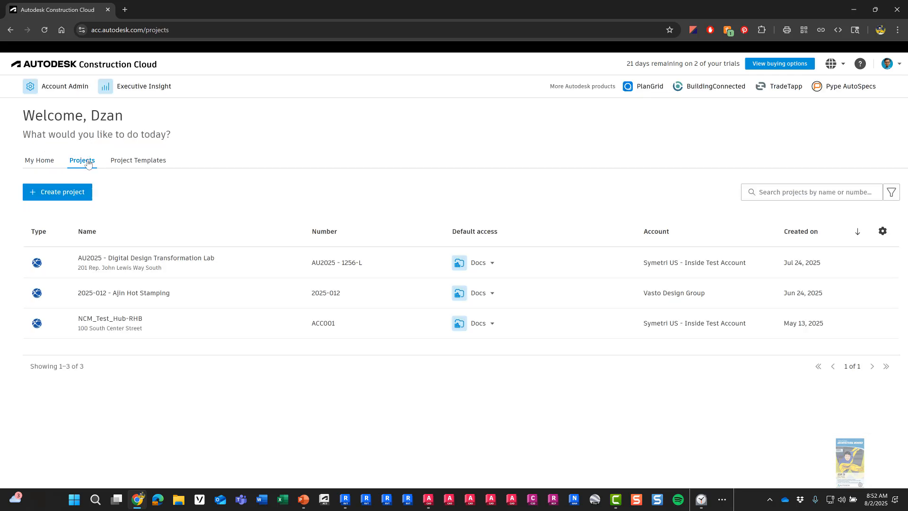
key(ctrl)
key(ctrl)
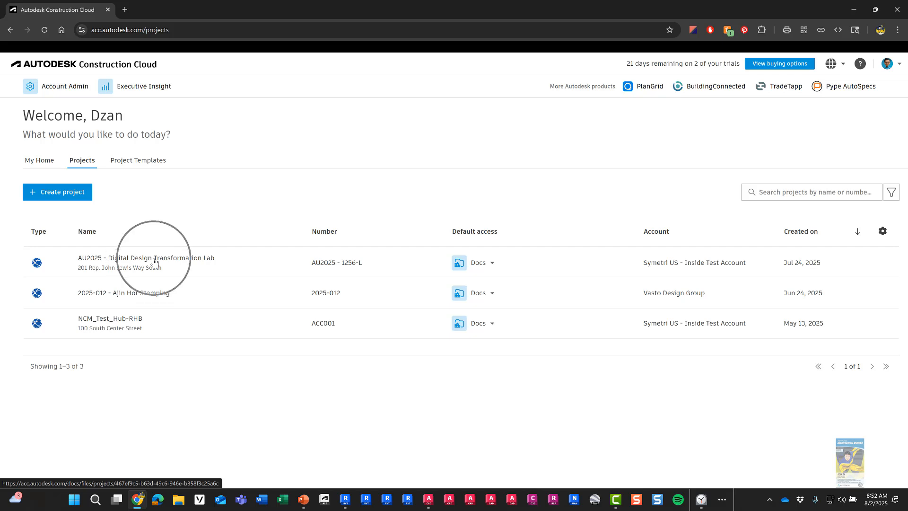
click(140, 163)
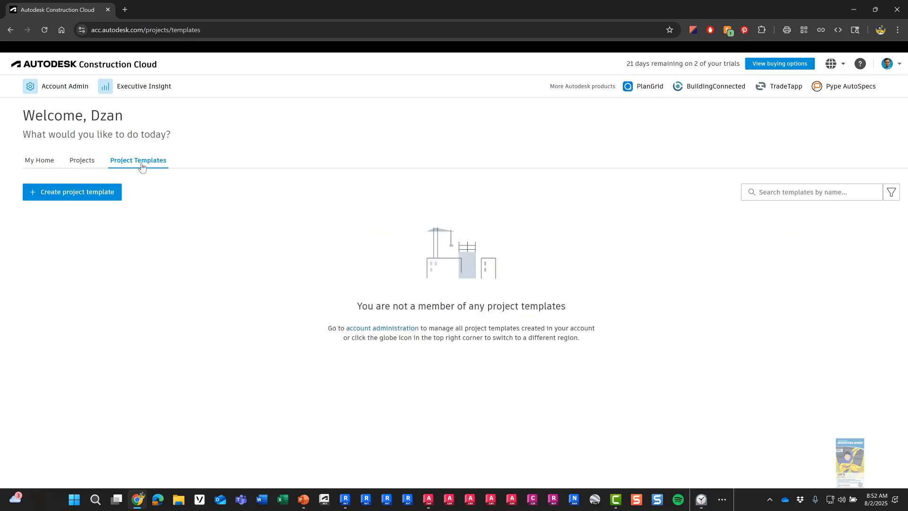
click(85, 162)
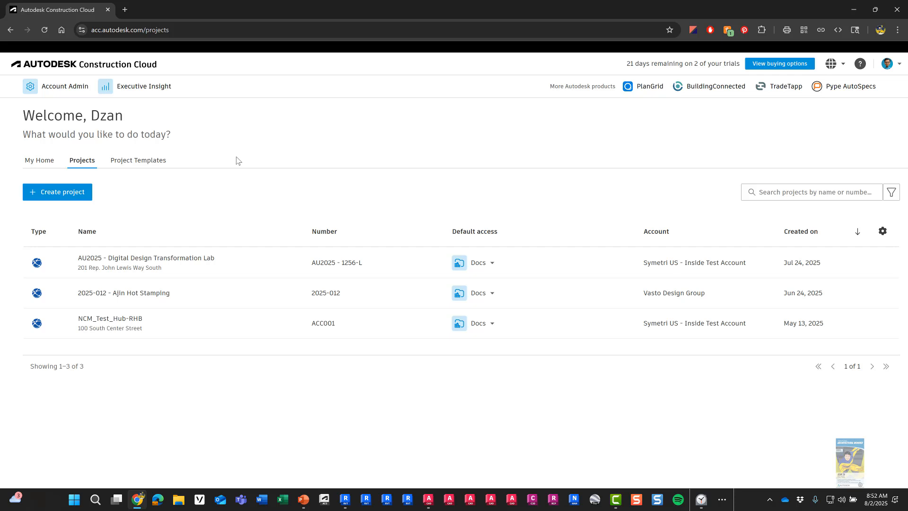
click(164, 264)
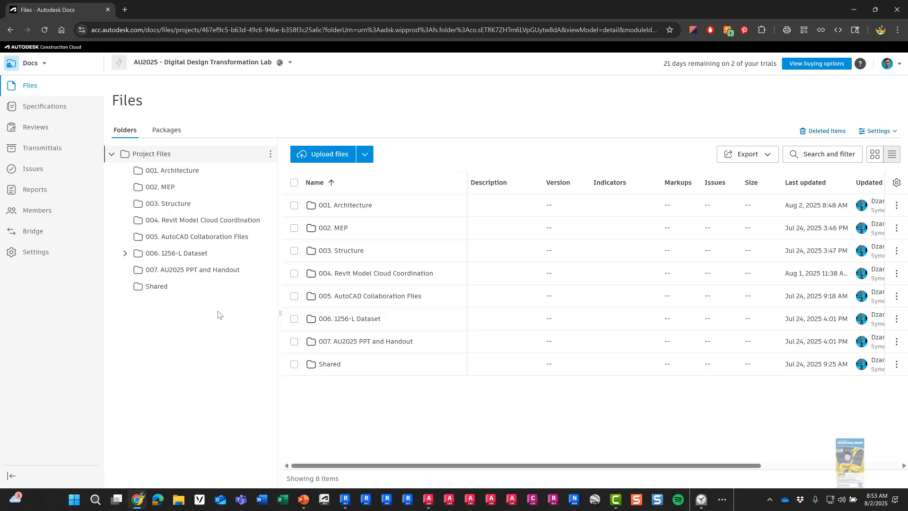
Step: Browse folders 001 through 007, then return to 001. Architecture's three Revit Arch models
click(190, 171)
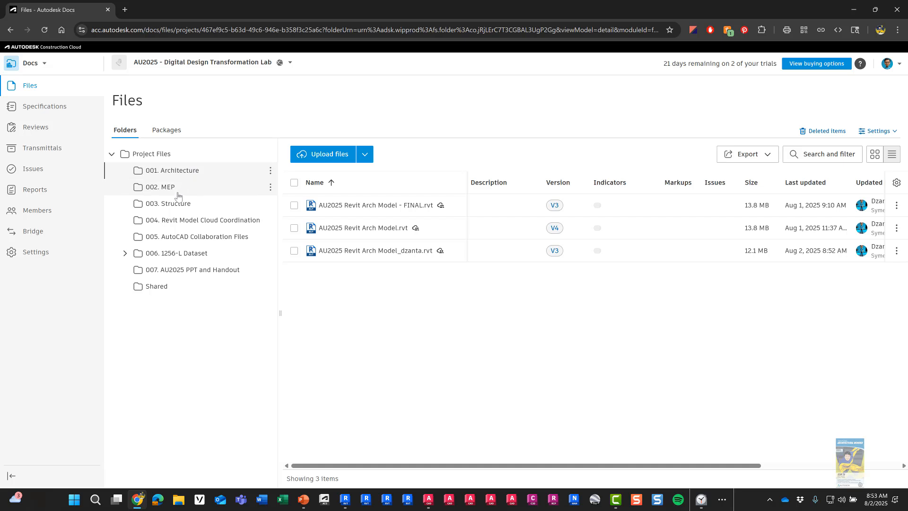
click(177, 193)
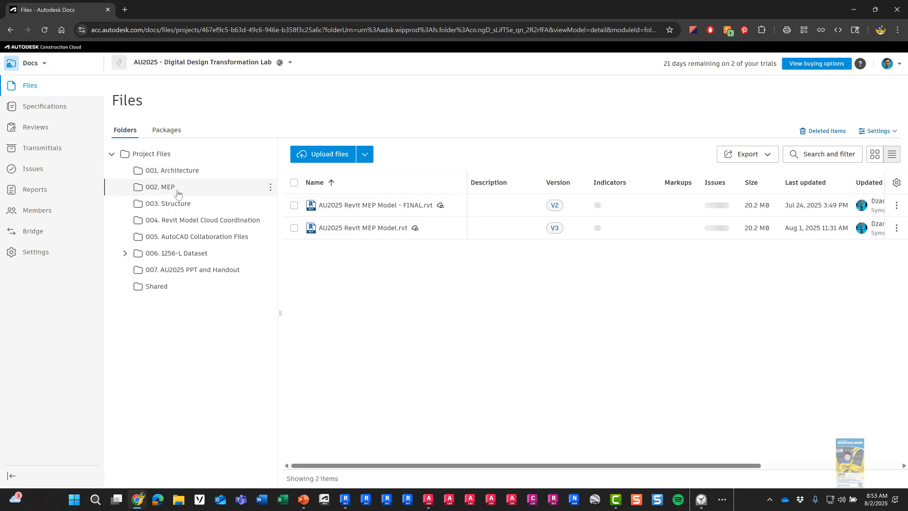
click(180, 204)
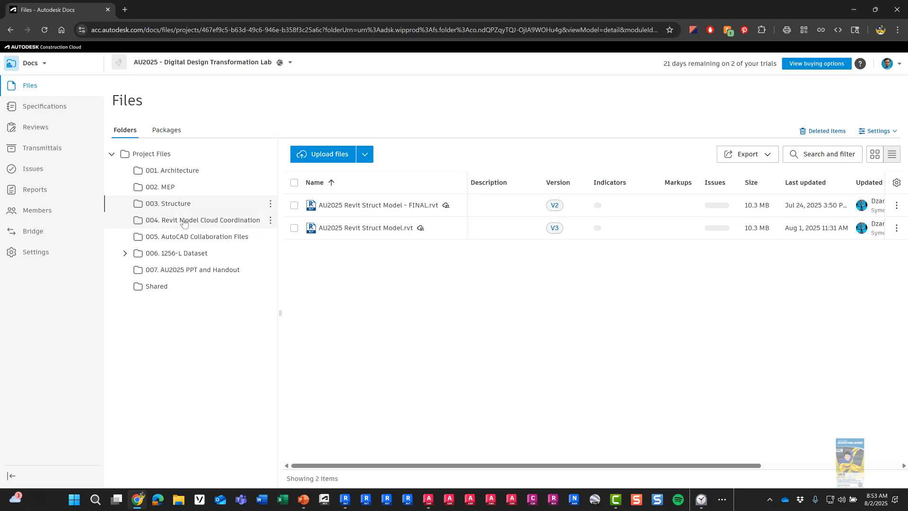
click(184, 221)
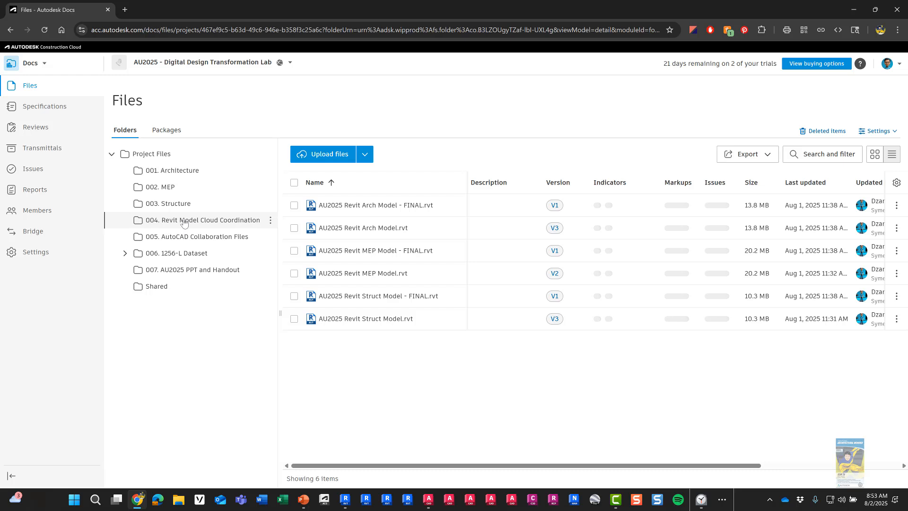
click(201, 241)
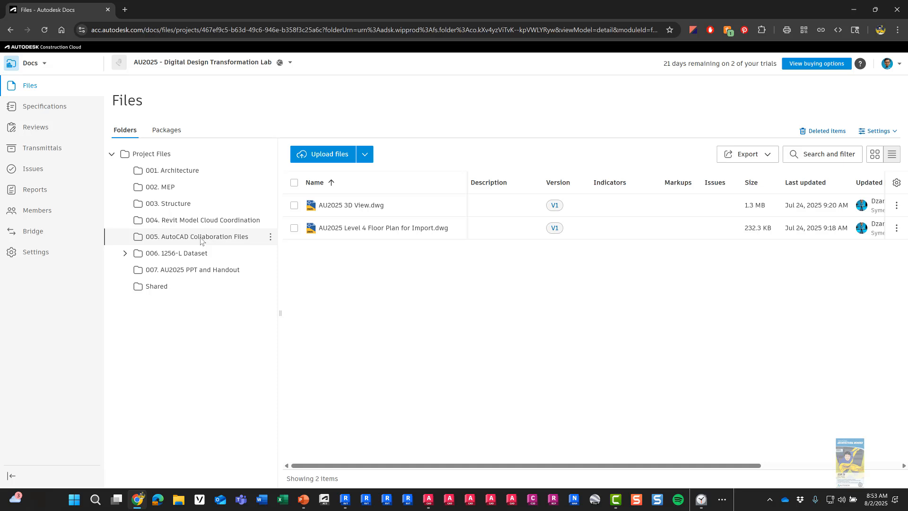
click(163, 254)
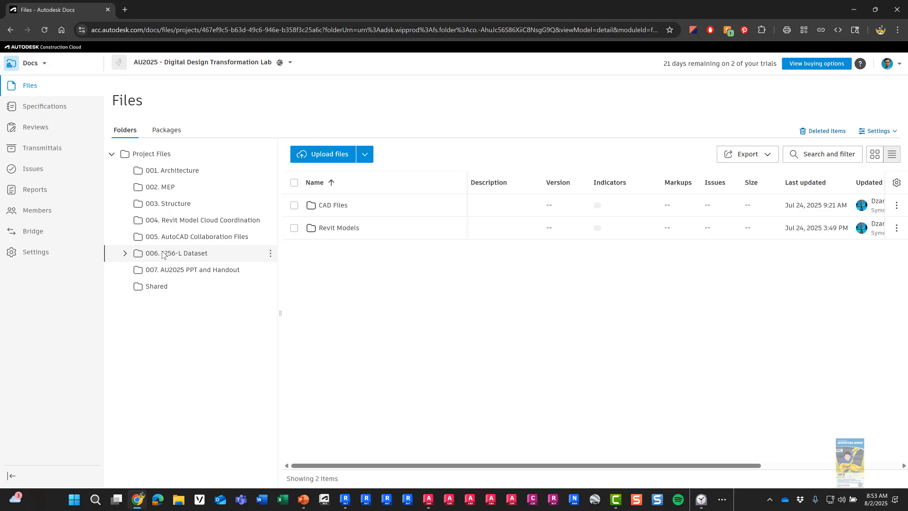
click(176, 273)
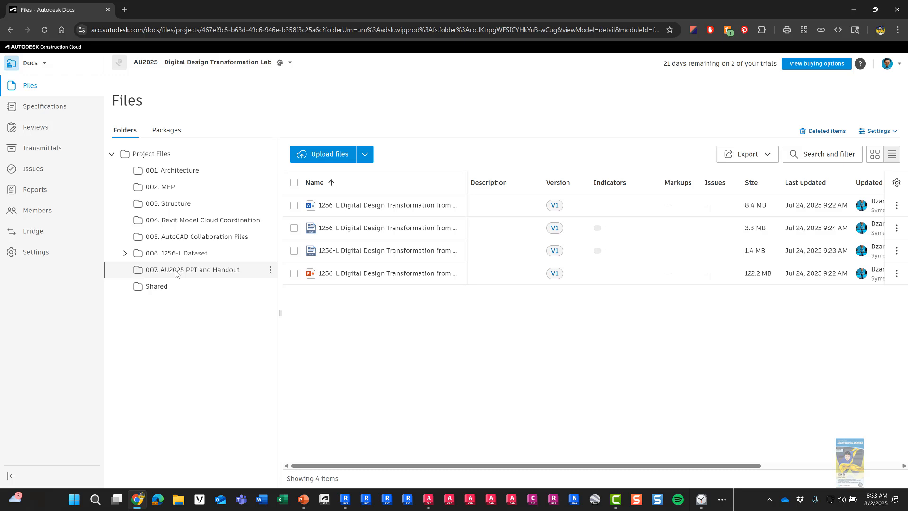
click(170, 170)
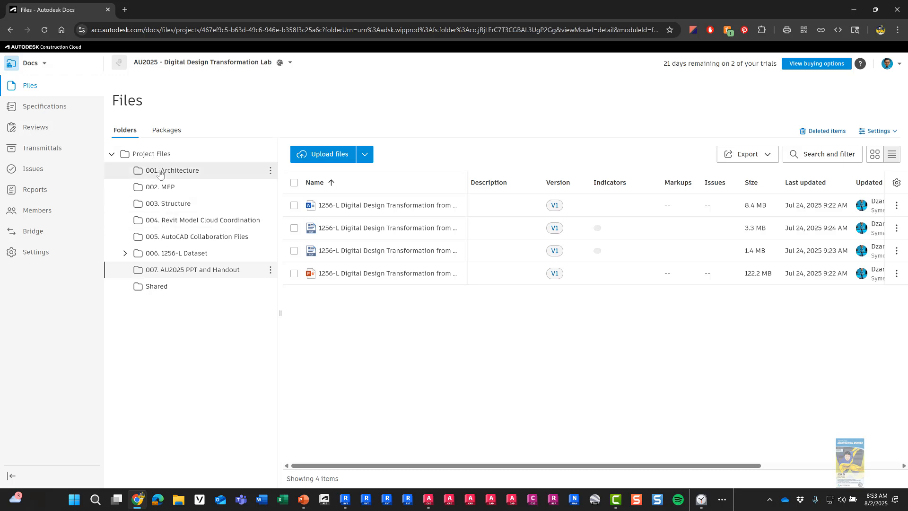
click(28, 66)
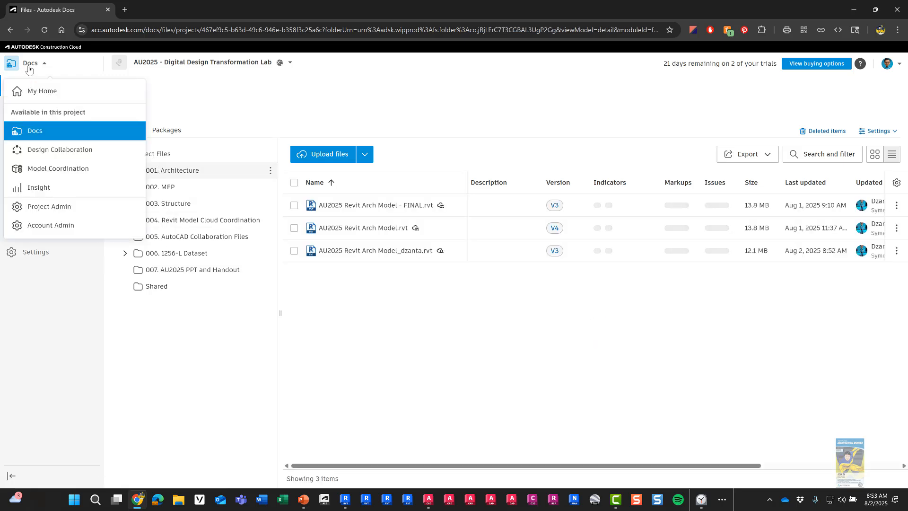
Step: Switch to Model Coordination and open Manage coordination spaces for the Revit Model Cloud Coordination Space
click(42, 169)
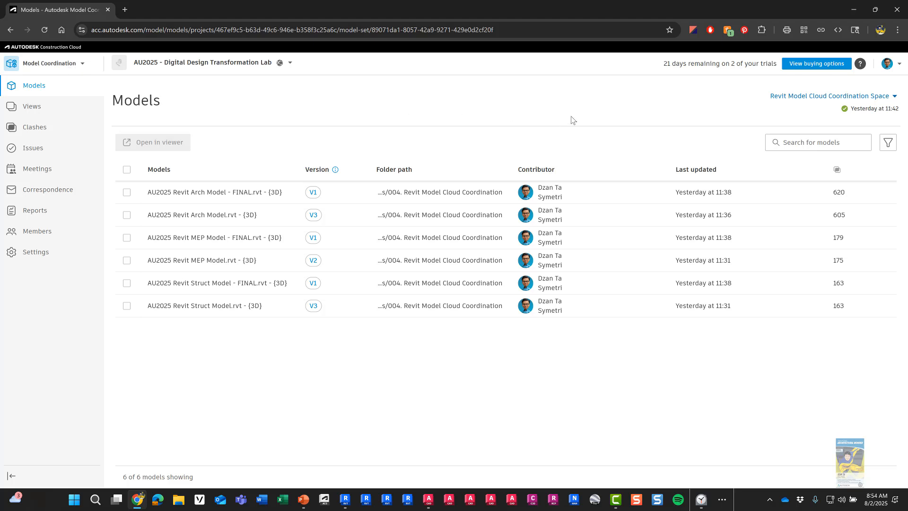
click(894, 98)
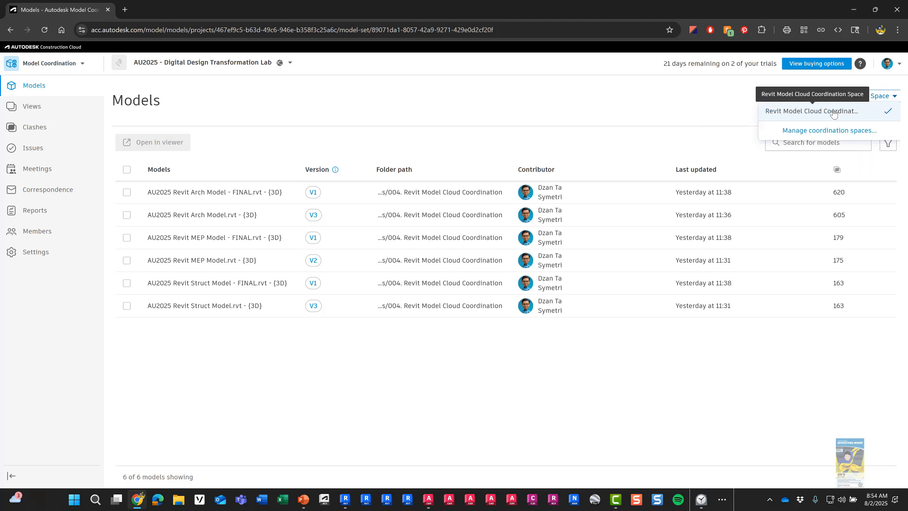
click(810, 132)
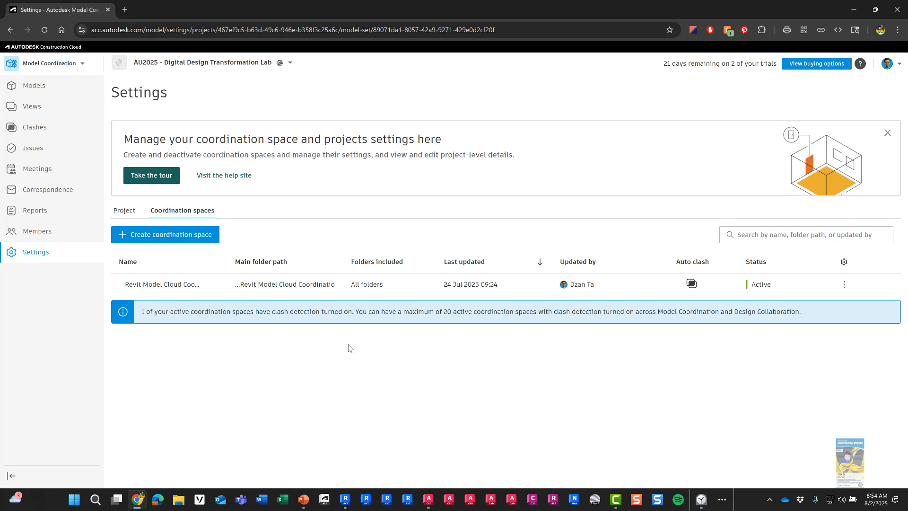
Step: Tour the Models, Views and Clashes pages, ending on the Issues list showing issues #1–#5
click(42, 88)
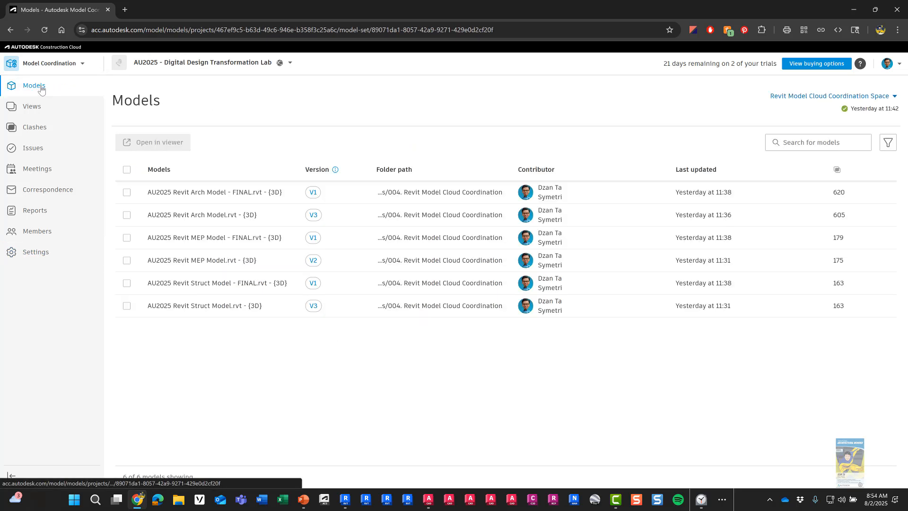
click(41, 89)
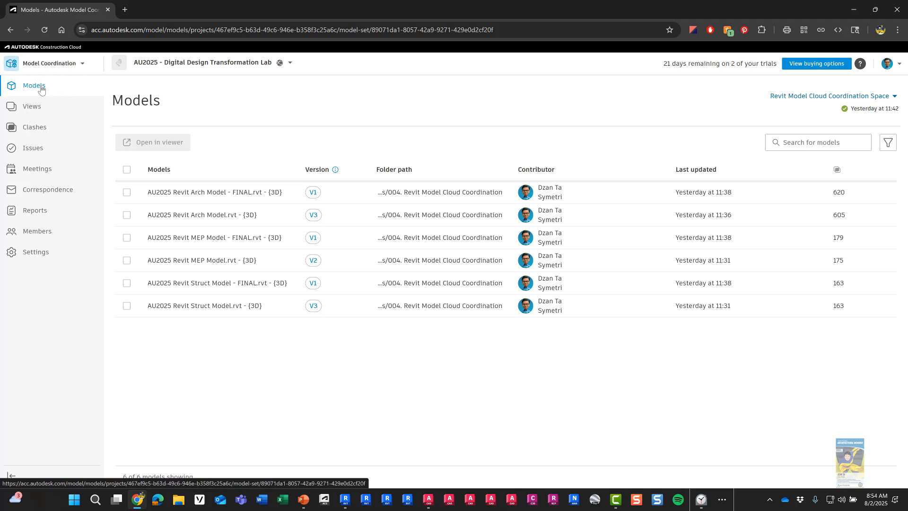
click(32, 106)
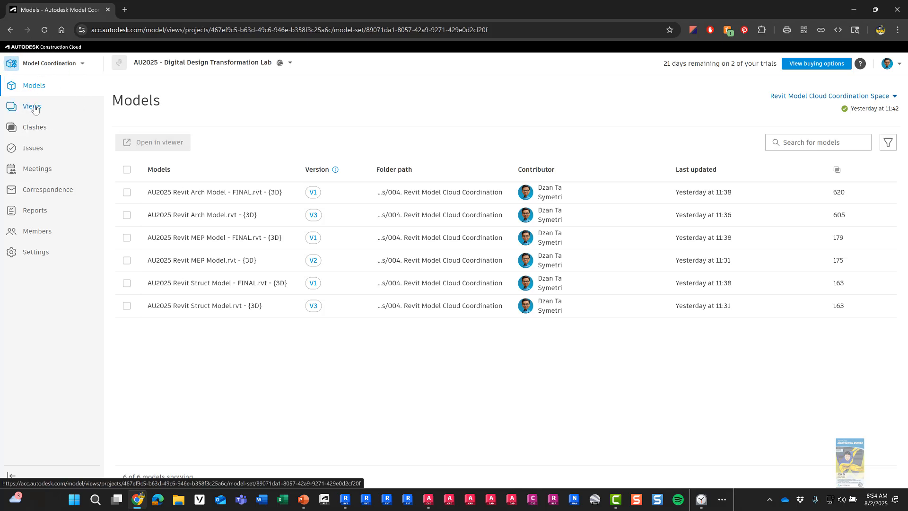
click(34, 127)
click(33, 147)
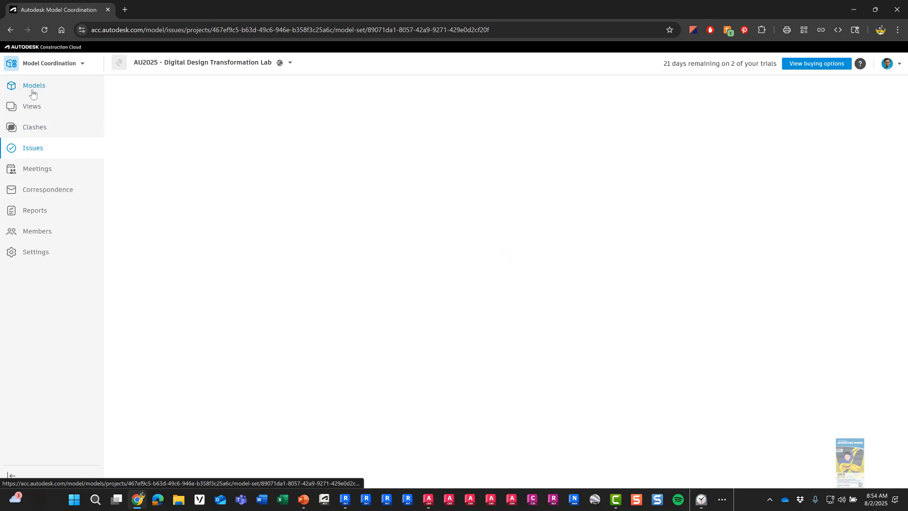
click(35, 90)
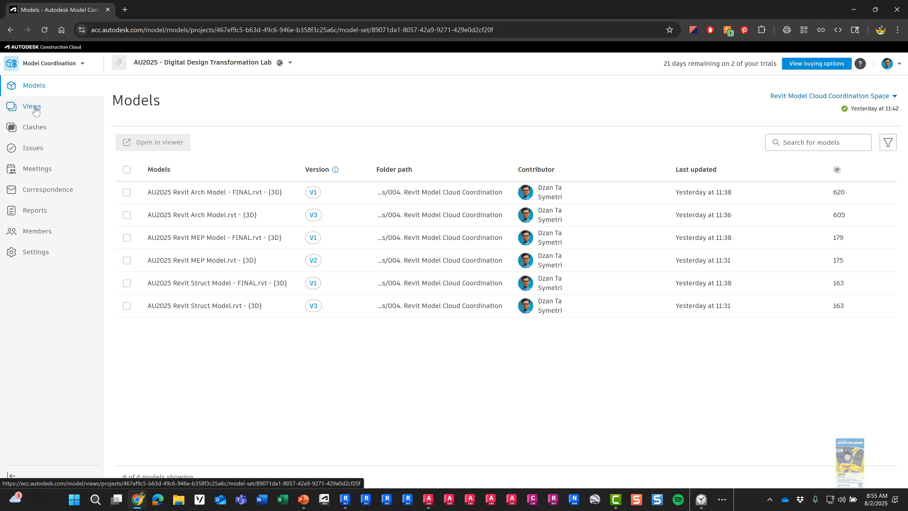
click(35, 107)
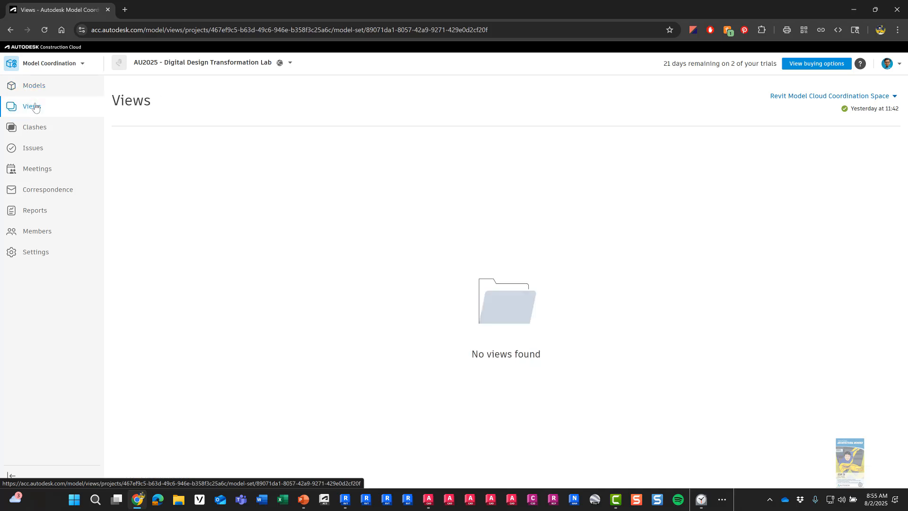
click(40, 131)
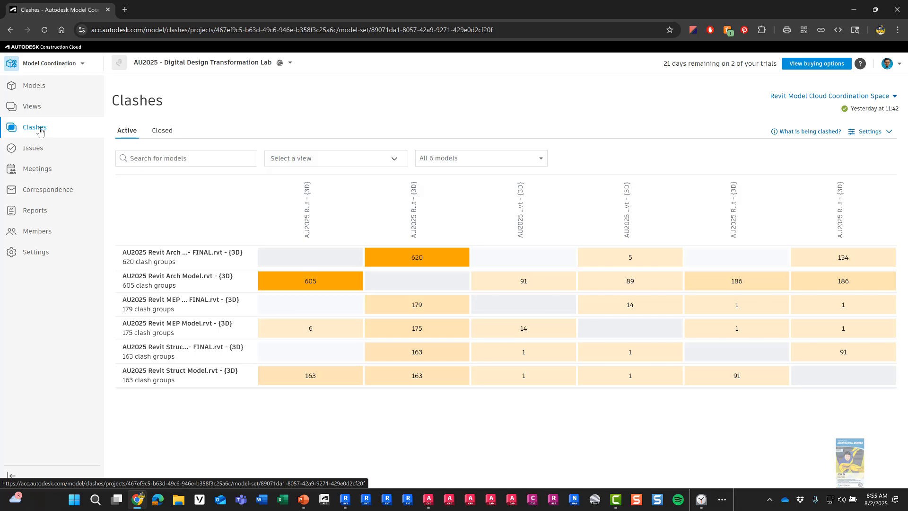
click(37, 152)
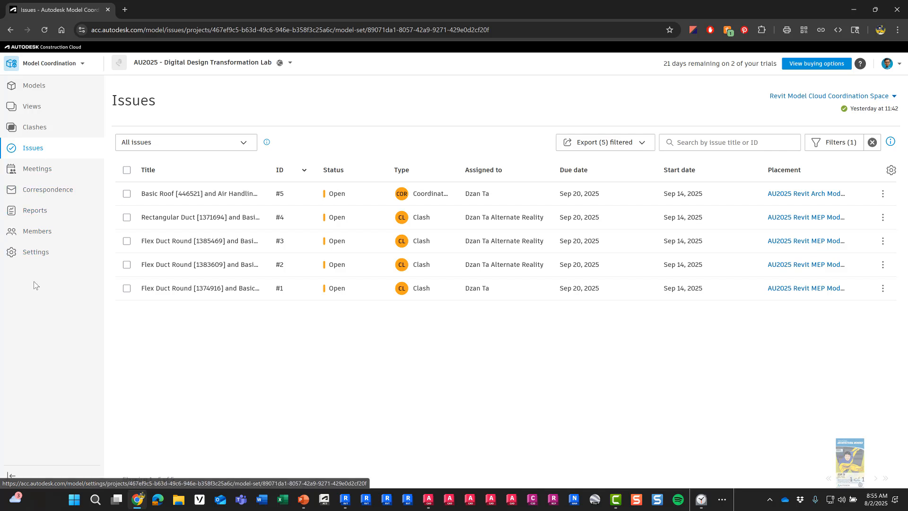
Step: Check project Members with a widened Name column, then return to the six-model Models list
click(38, 238)
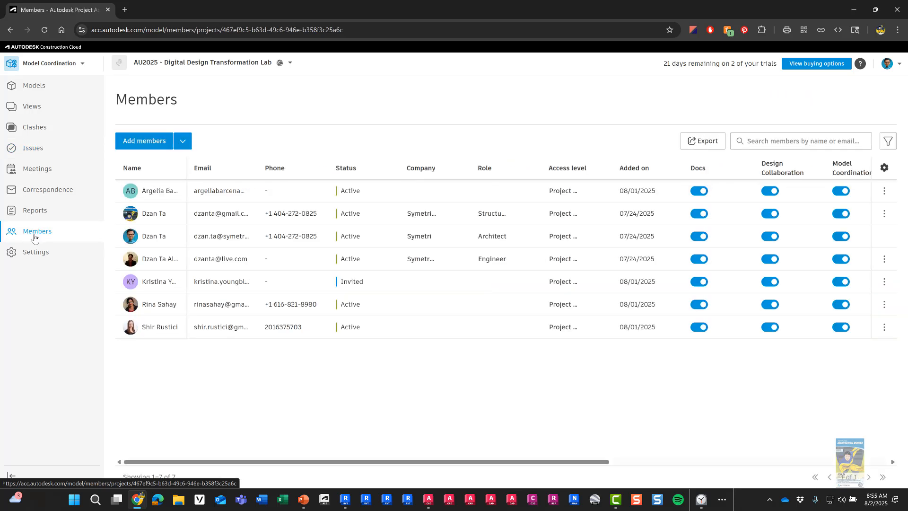
click(36, 232)
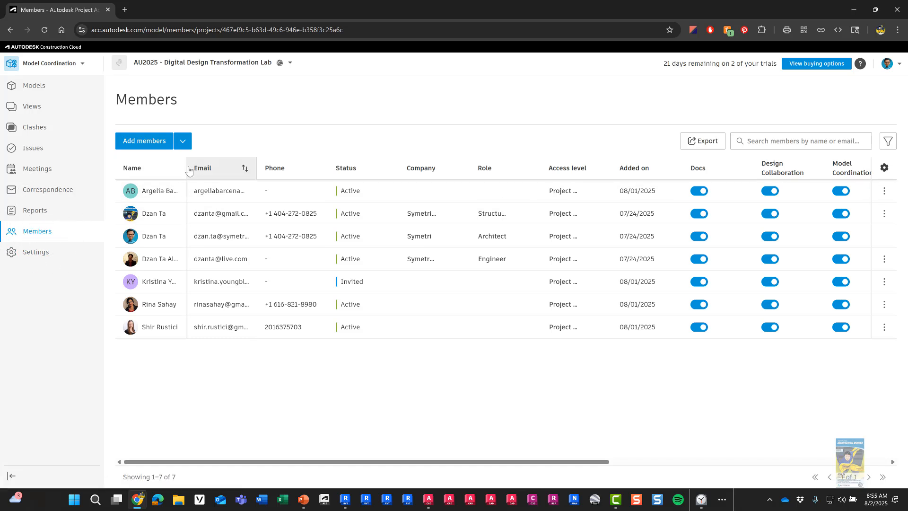
drag(187, 170, 252, 170)
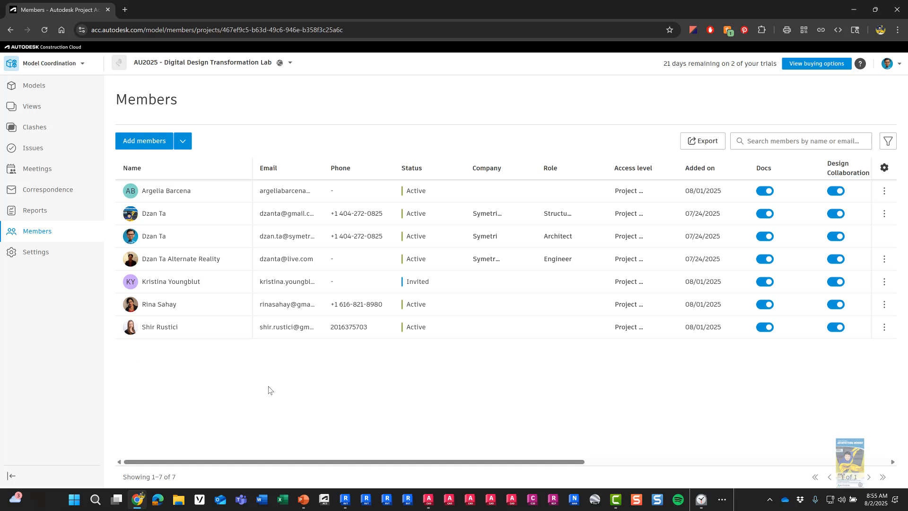
click(42, 87)
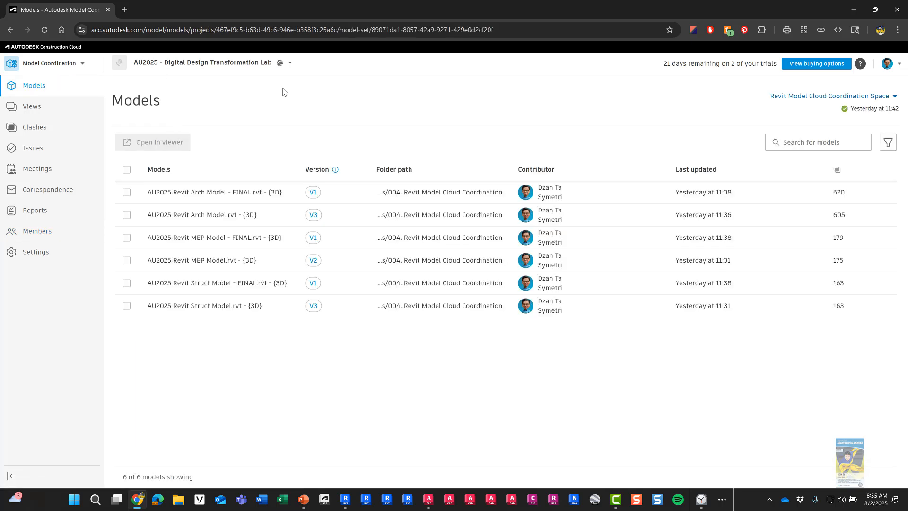
click(303, 499)
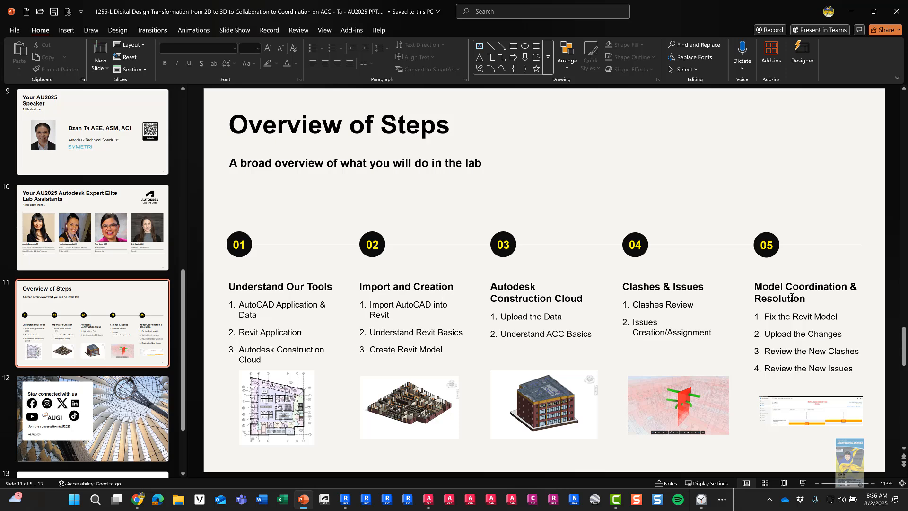
click(851, 12)
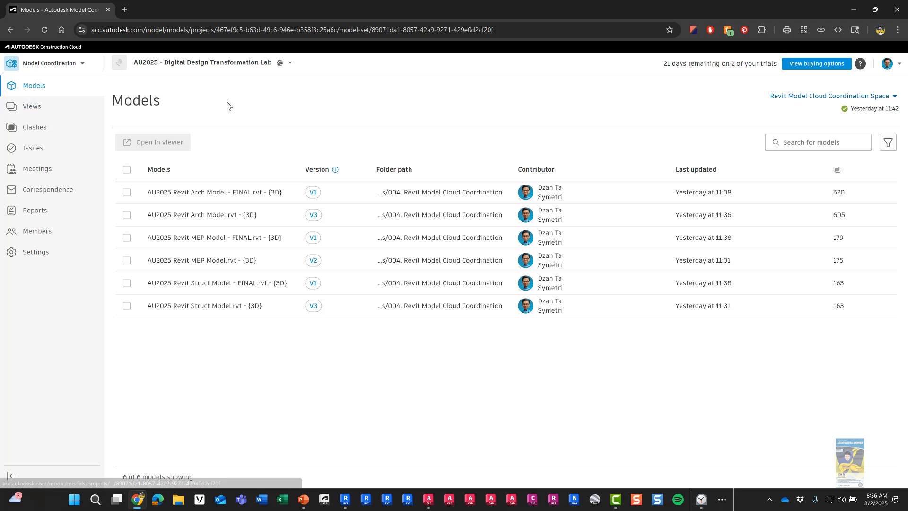
Step: Open the six-model clash matrix and try Hide all in the model filter without applying
click(43, 127)
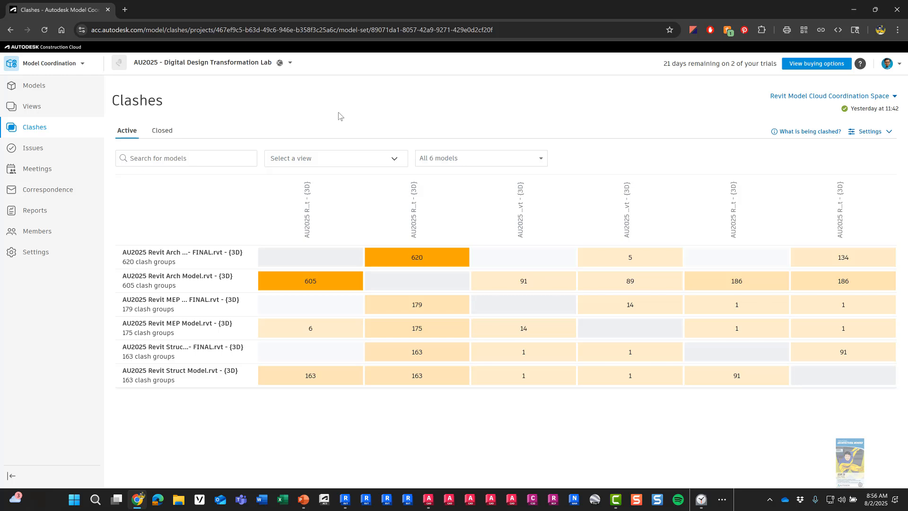
click(40, 129)
click(542, 161)
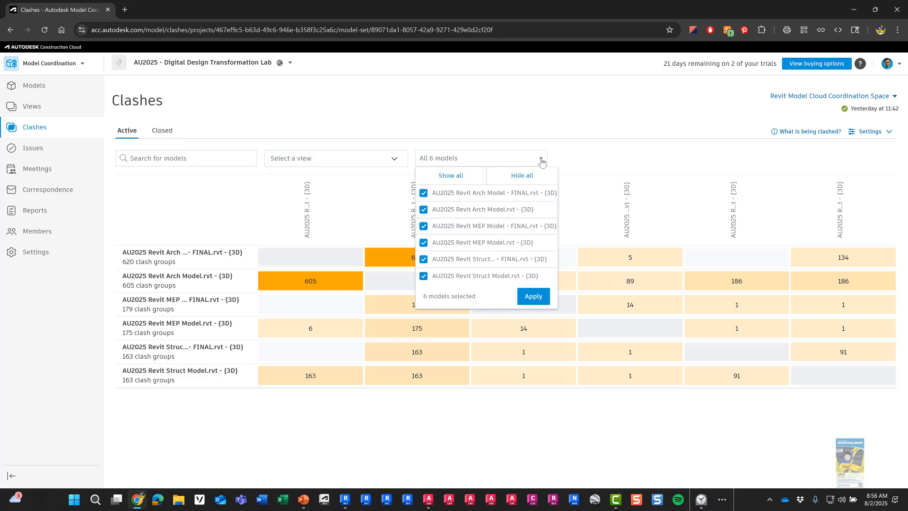
click(519, 178)
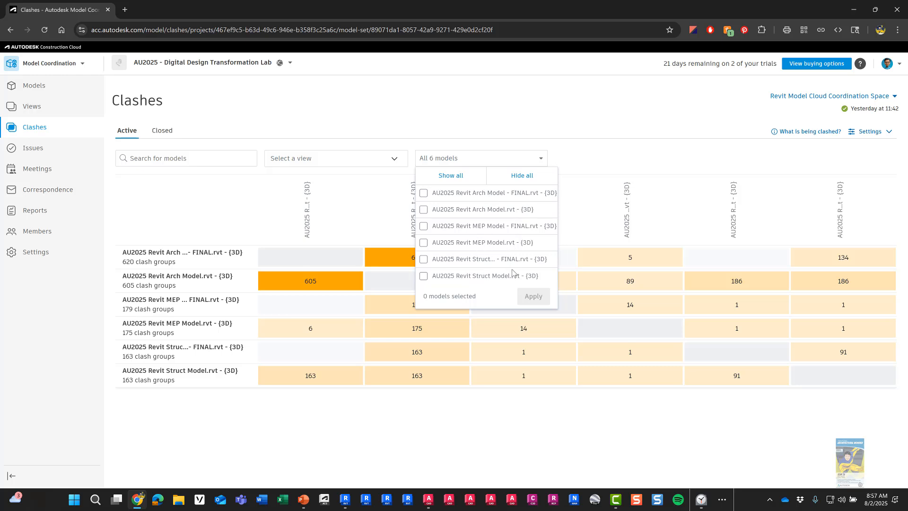
click(497, 116)
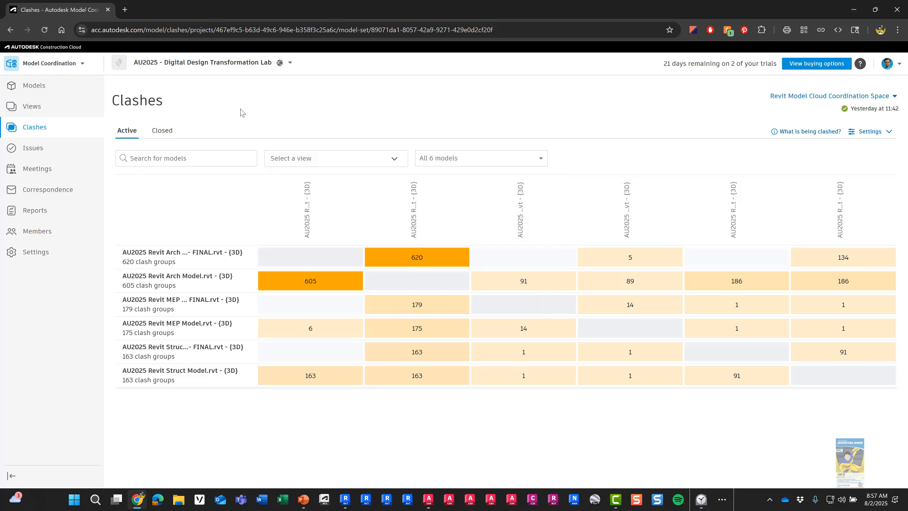
click(62, 67)
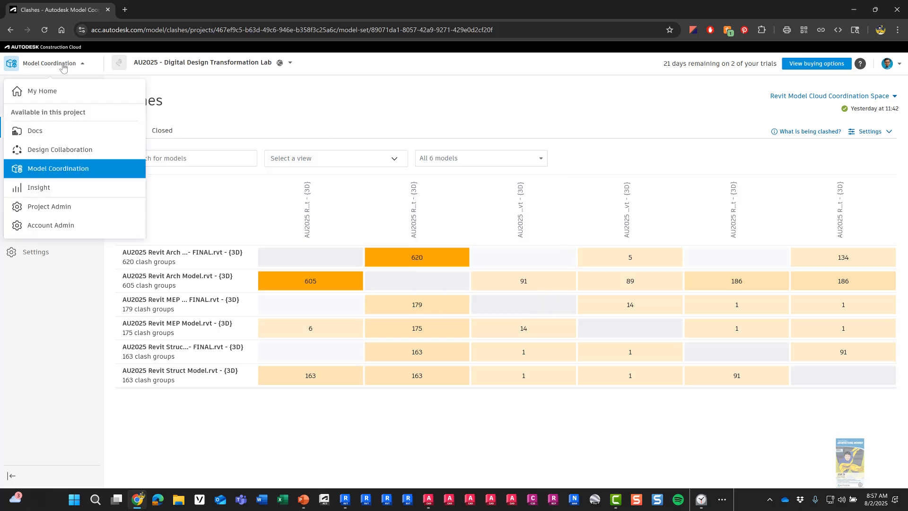
Step: Copy the newest Arch .rvt from 001. Architecture into 004. Revit Model Cloud Coordination
click(17, 132)
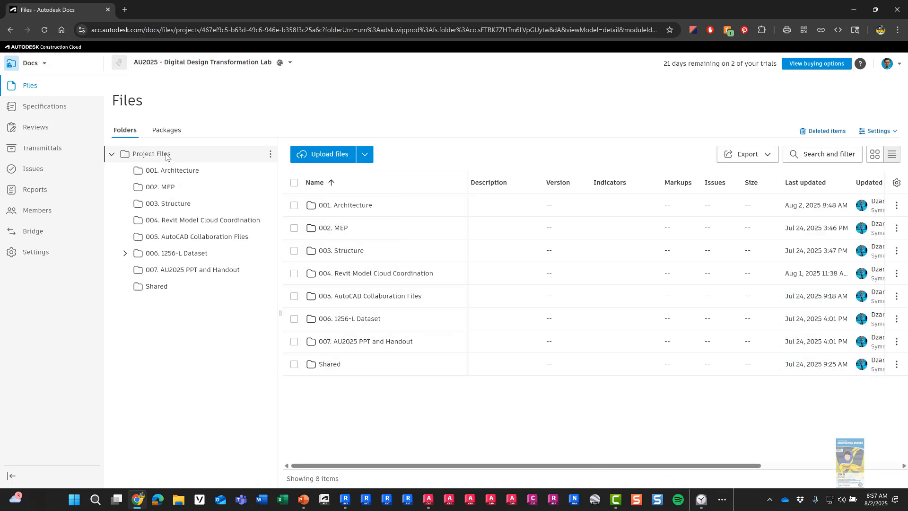
click(174, 174)
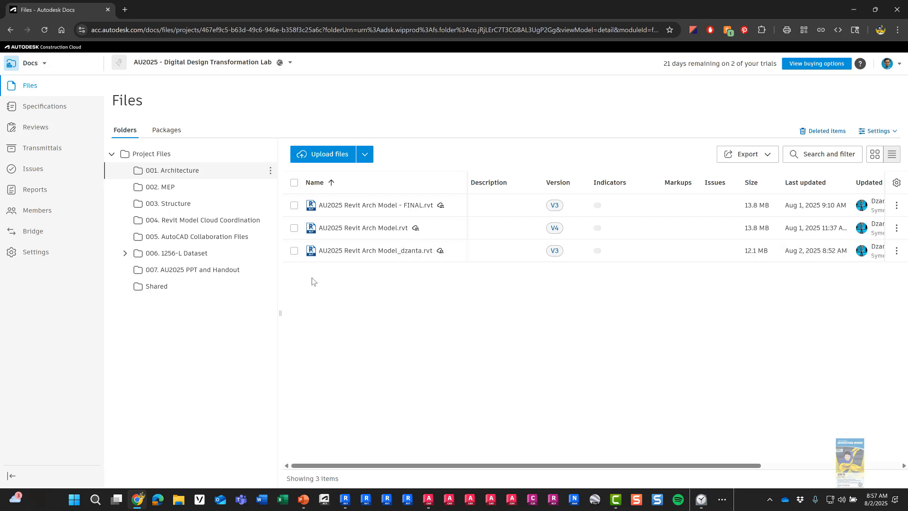
click(293, 251)
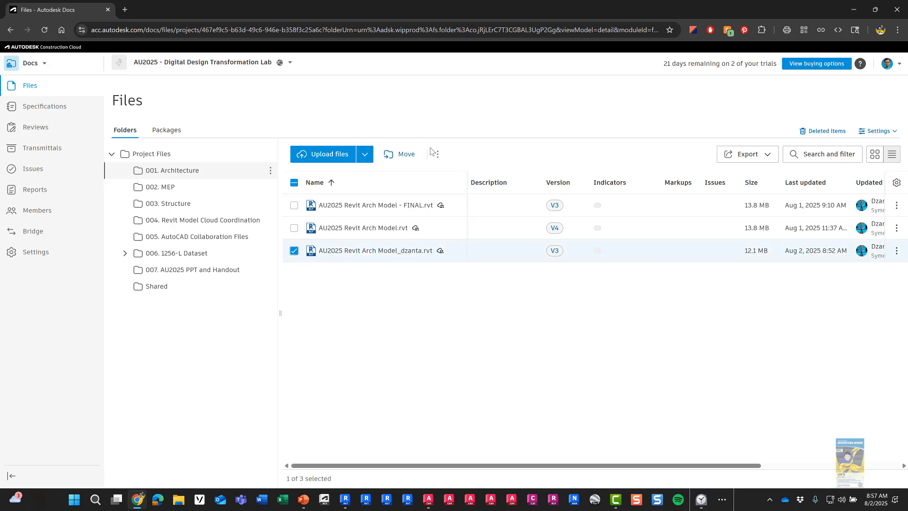
click(438, 159)
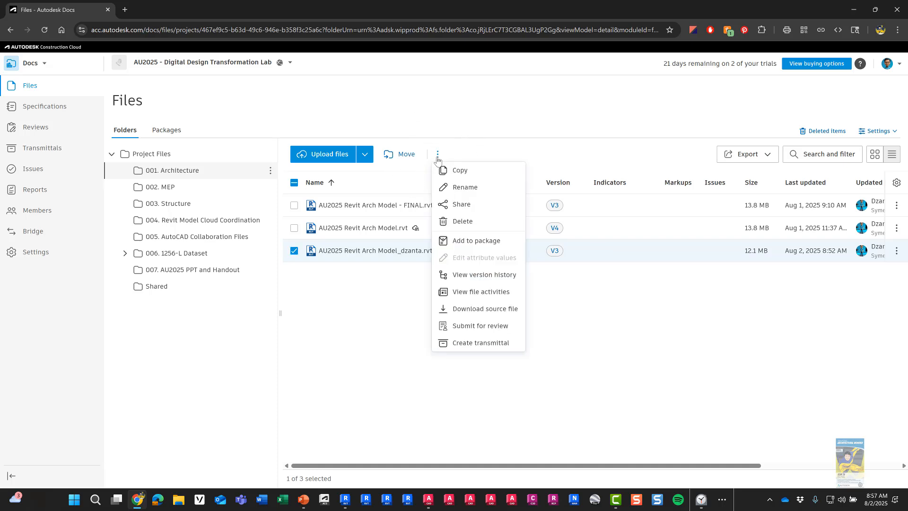
click(455, 172)
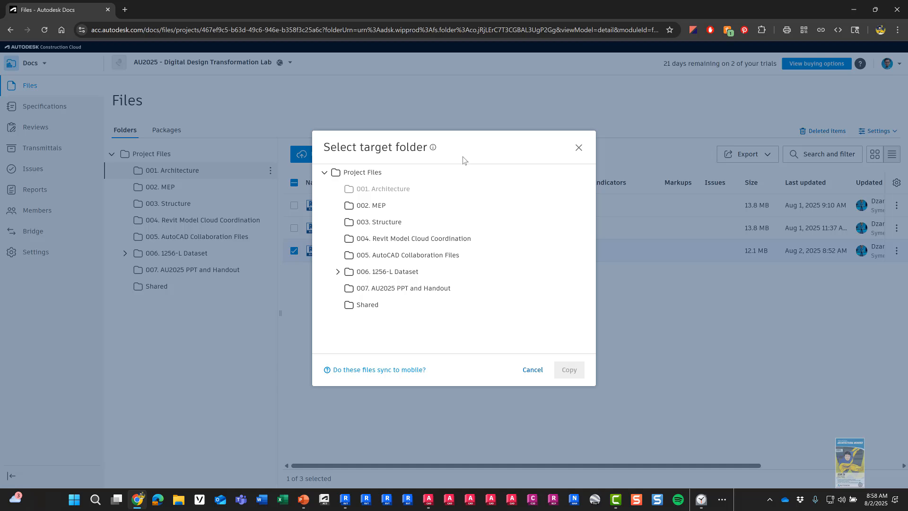
click(531, 369)
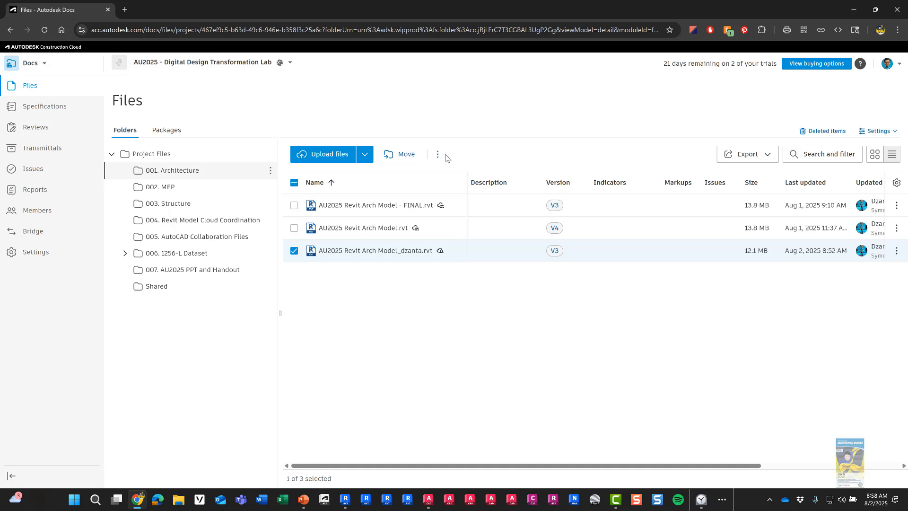
click(437, 154)
click(466, 172)
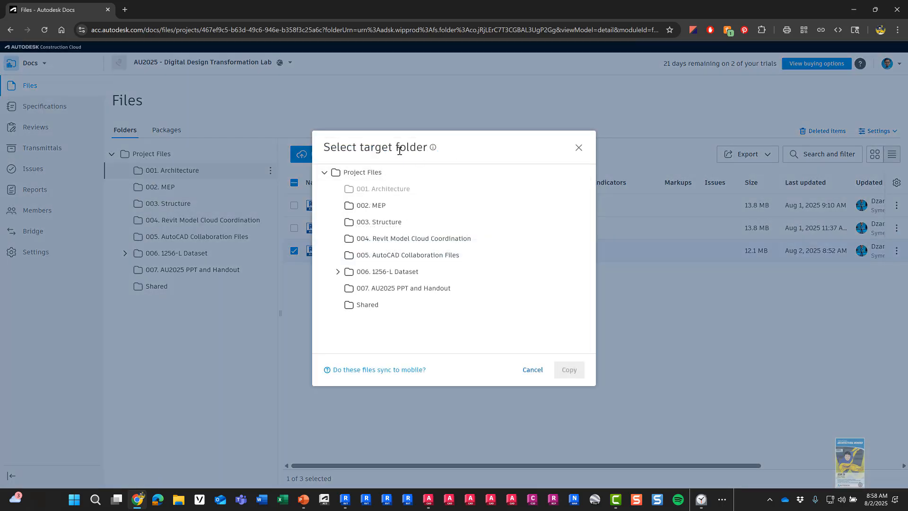
click(418, 239)
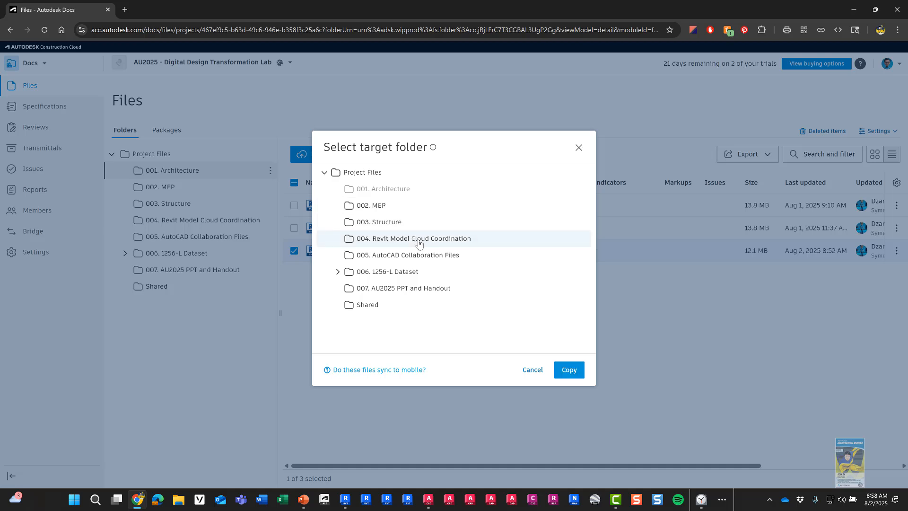
click(569, 369)
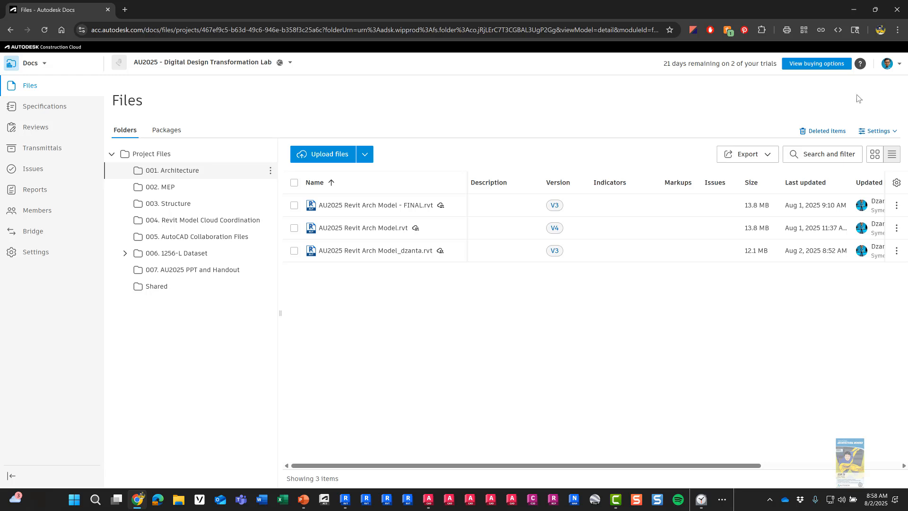
click(35, 70)
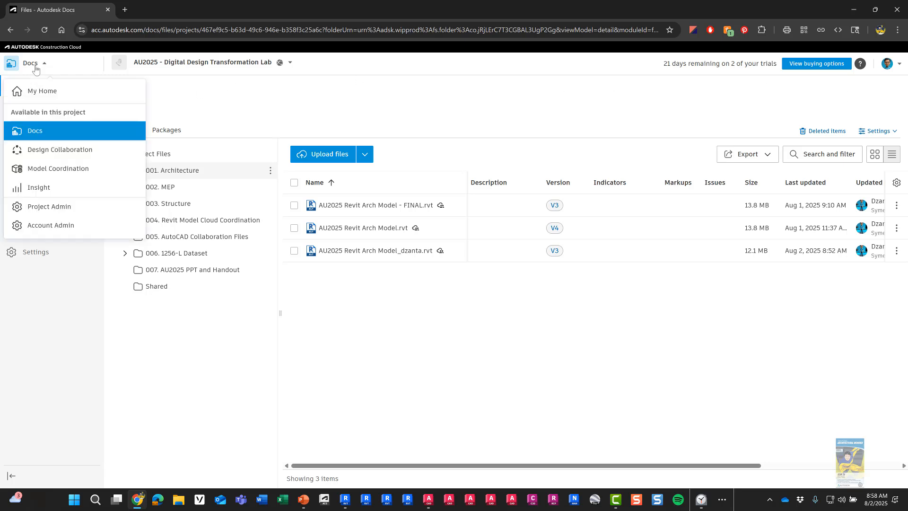
Step: Back in Model Coordination, wait for 7 models to load, then view the seven-model clash matrix
click(38, 170)
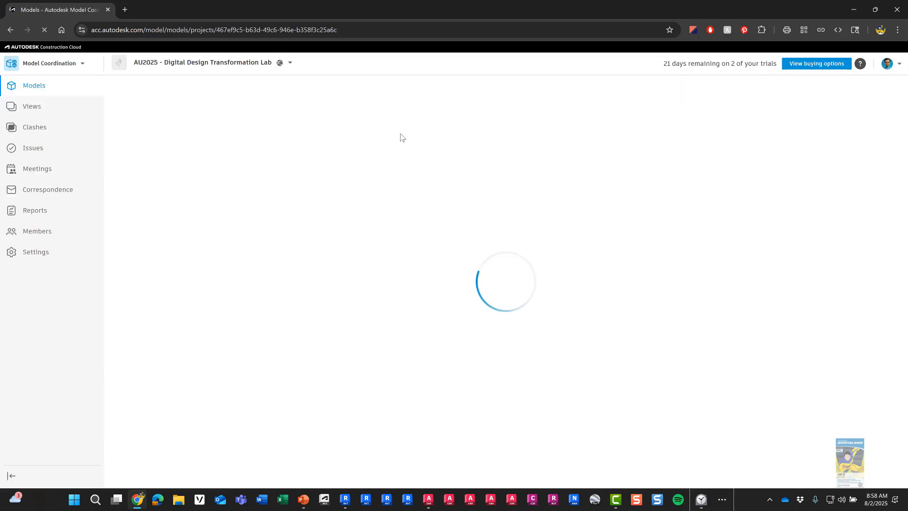
click(33, 90)
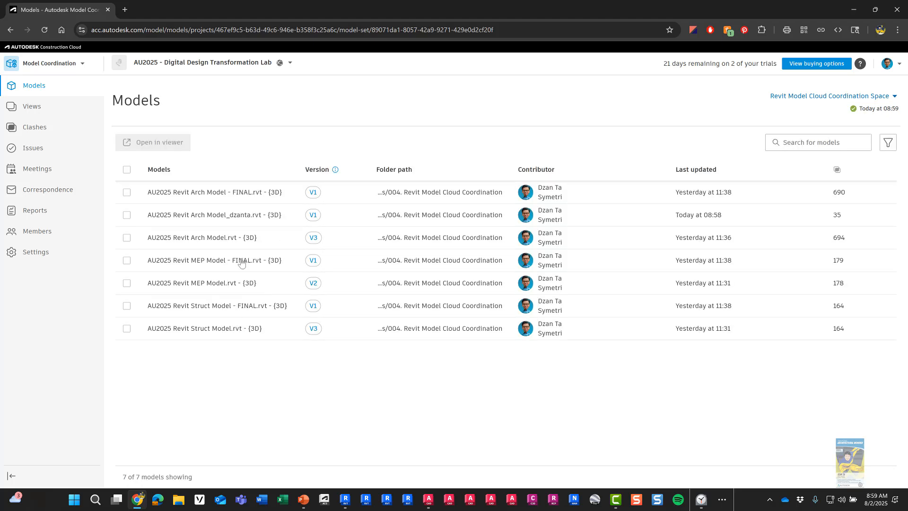
click(234, 218)
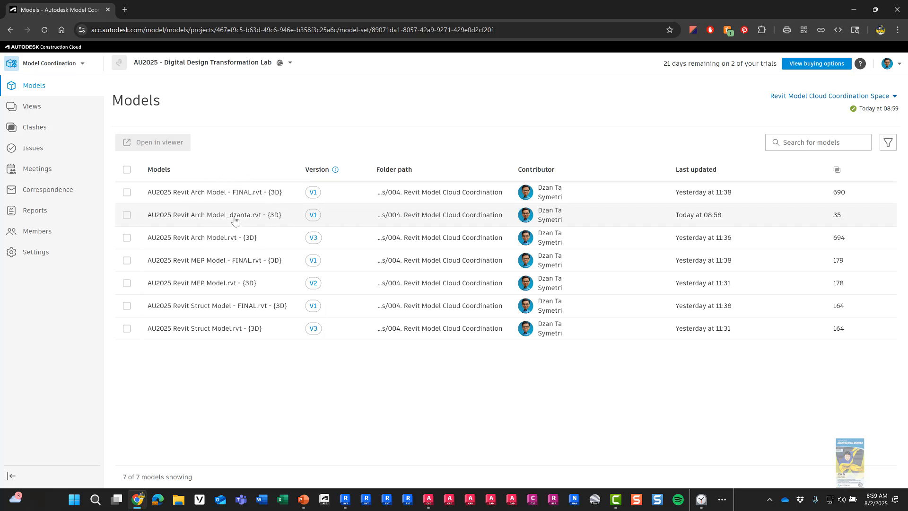
click(42, 132)
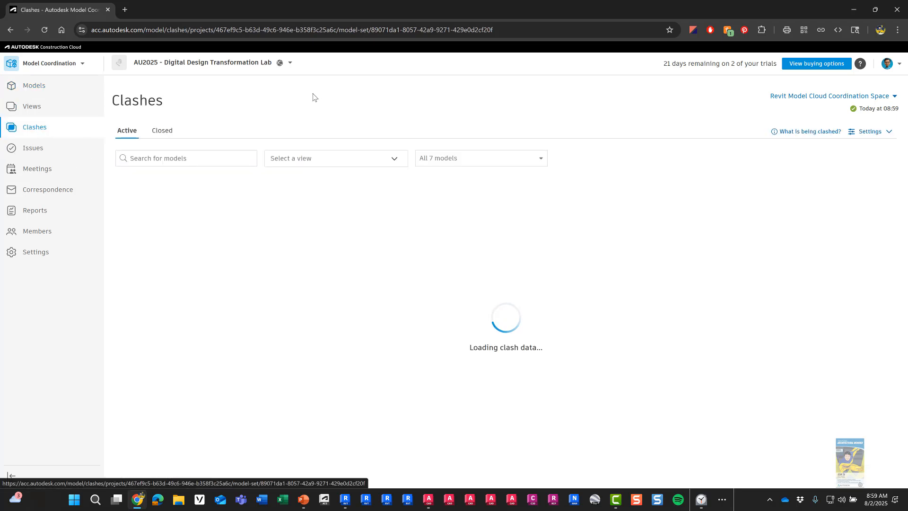
Step: Limit the clash matrix to Arch Model_dzanta and Revit MEP Model, then open their 20 clashes in 3D
click(446, 161)
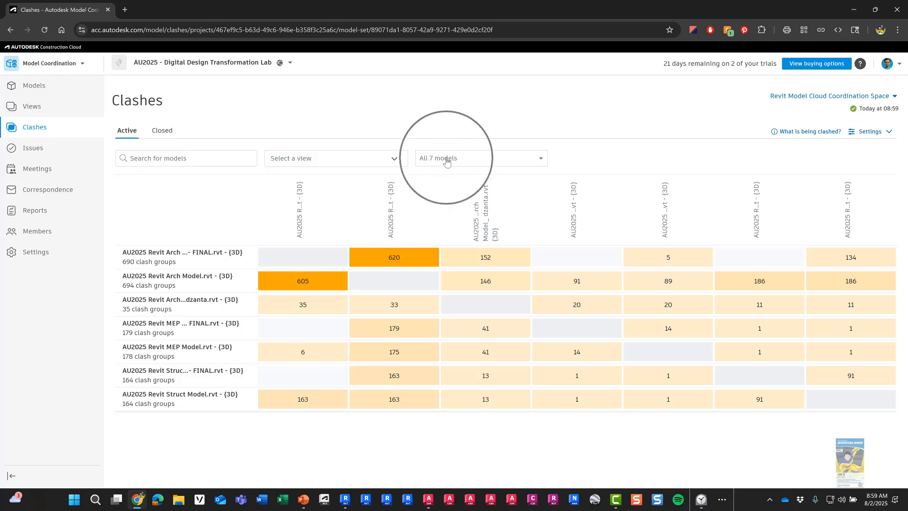
click(540, 158)
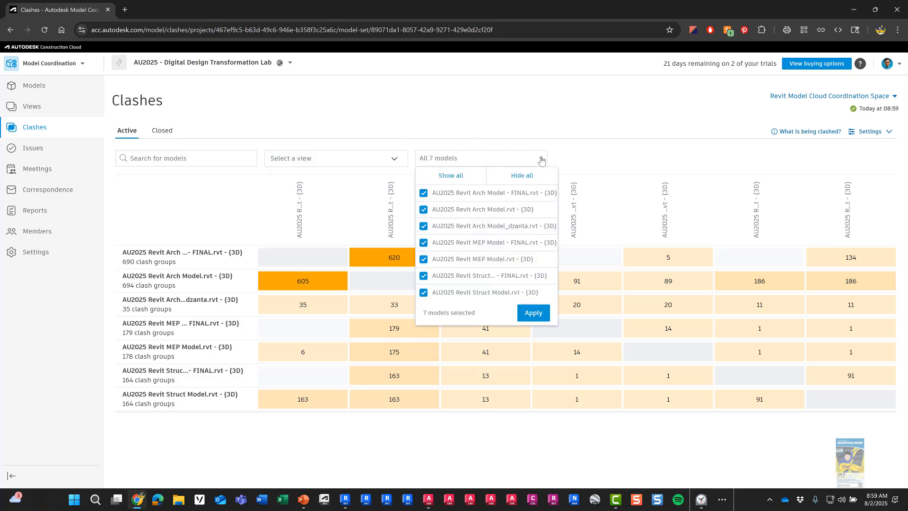
click(522, 176)
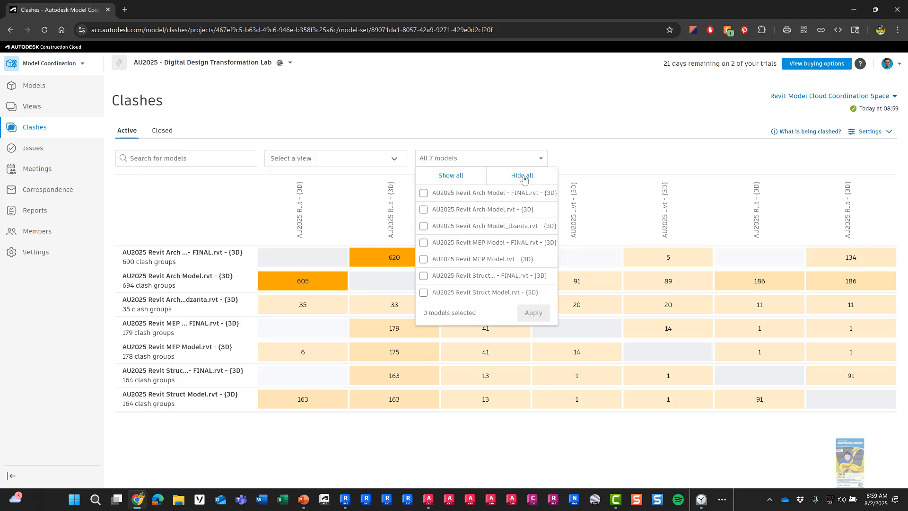
click(424, 227)
click(423, 264)
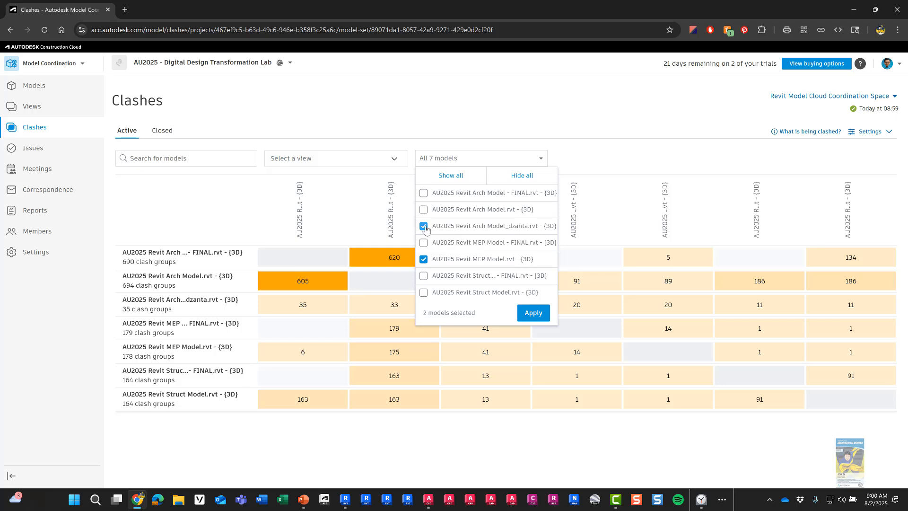
click(533, 313)
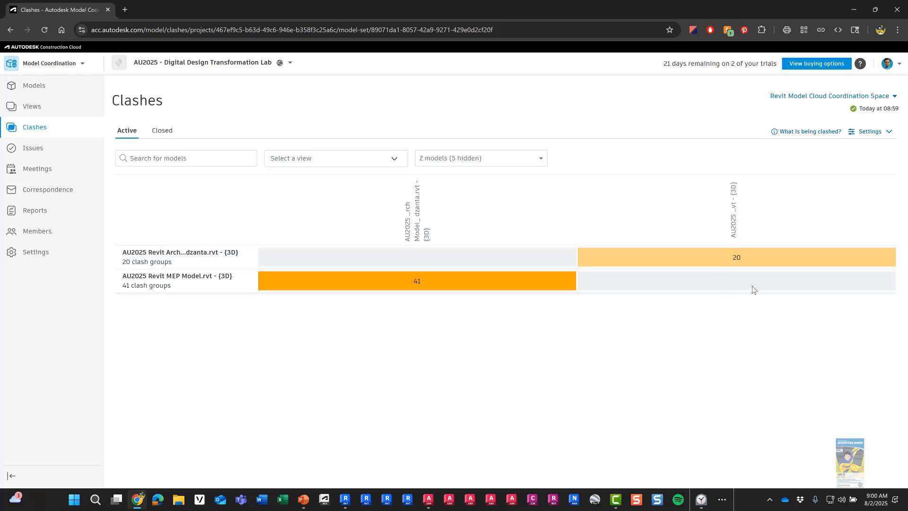
click(736, 259)
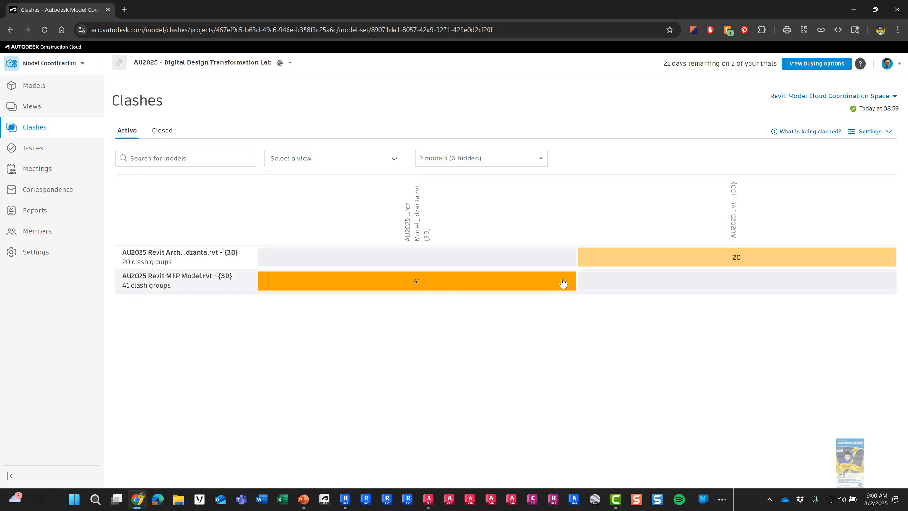
click(731, 263)
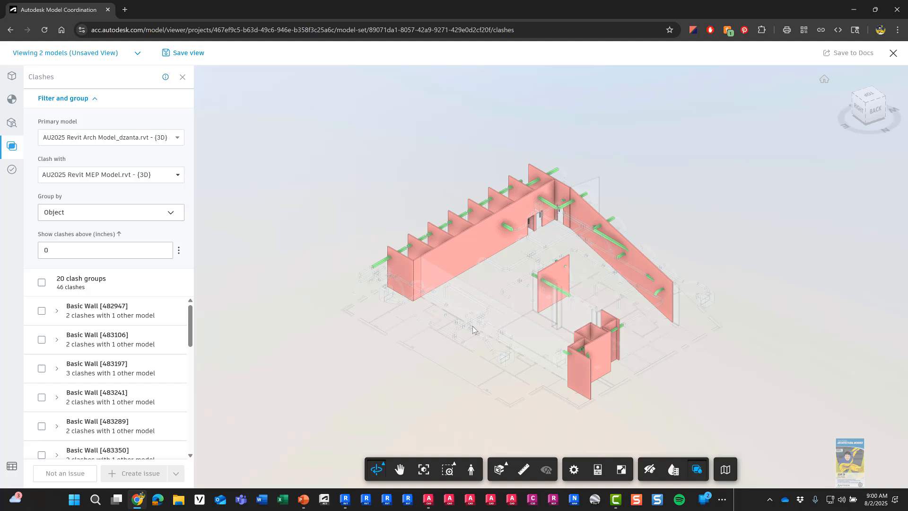
drag(473, 329, 327, 246)
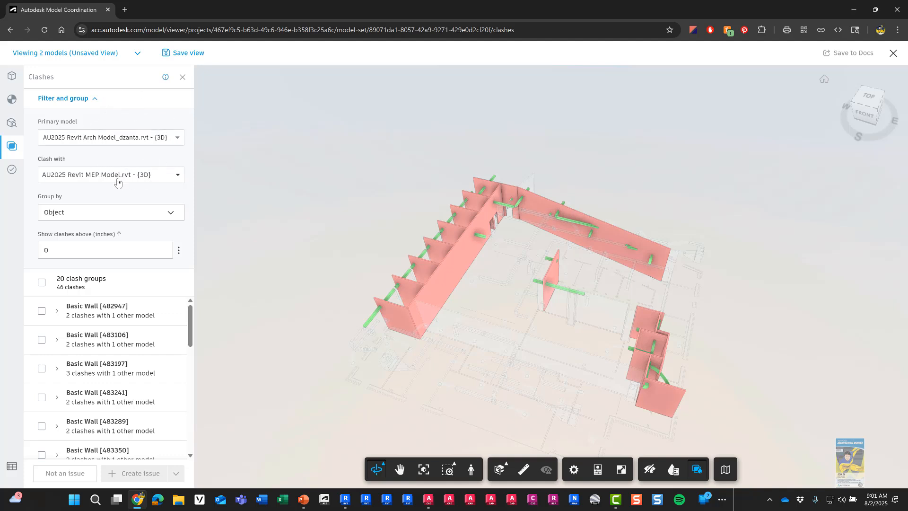
key(ctrl)
click(94, 214)
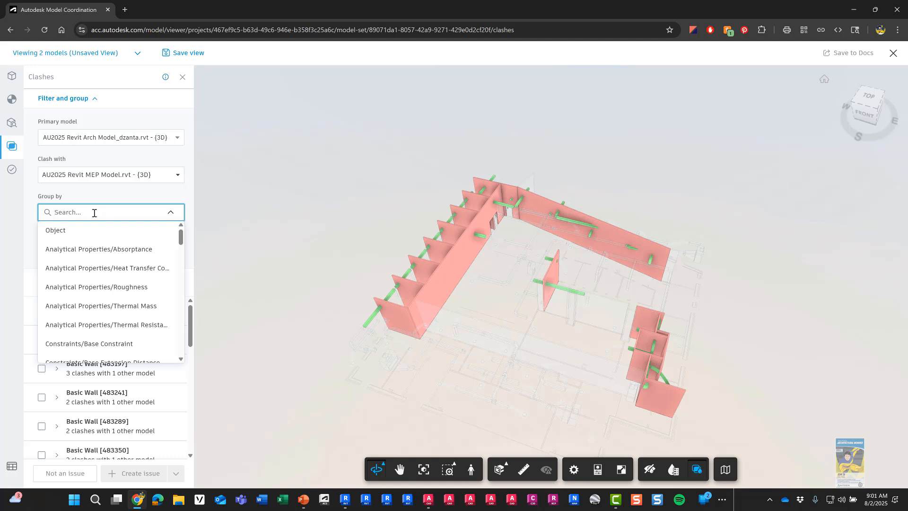
click(97, 196)
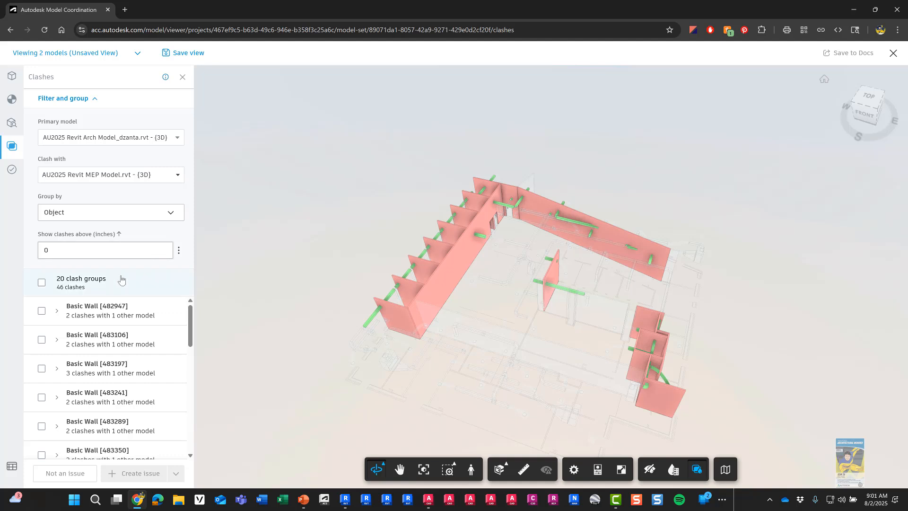
Step: Inspect the duct clashes of Basic Walls [482947], [483106], [483197], [483241], [483289] and [483477]
click(104, 316)
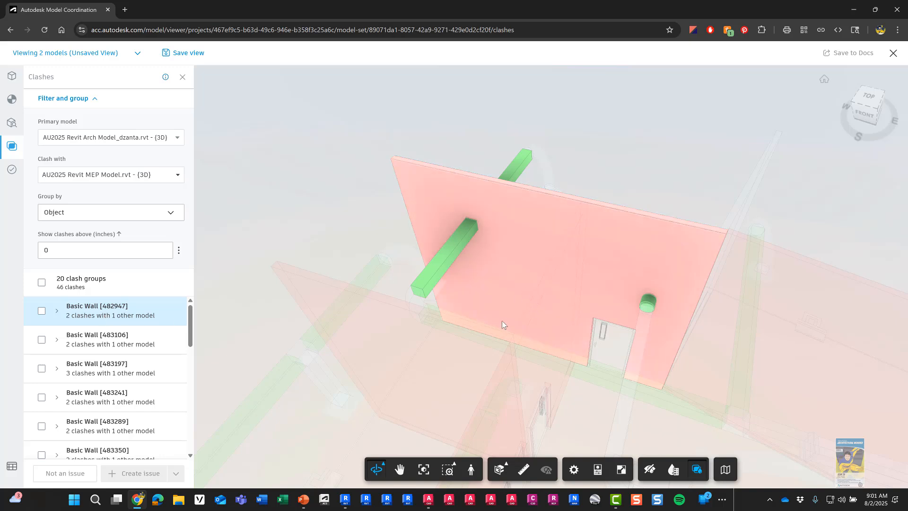
drag(519, 307, 333, 308)
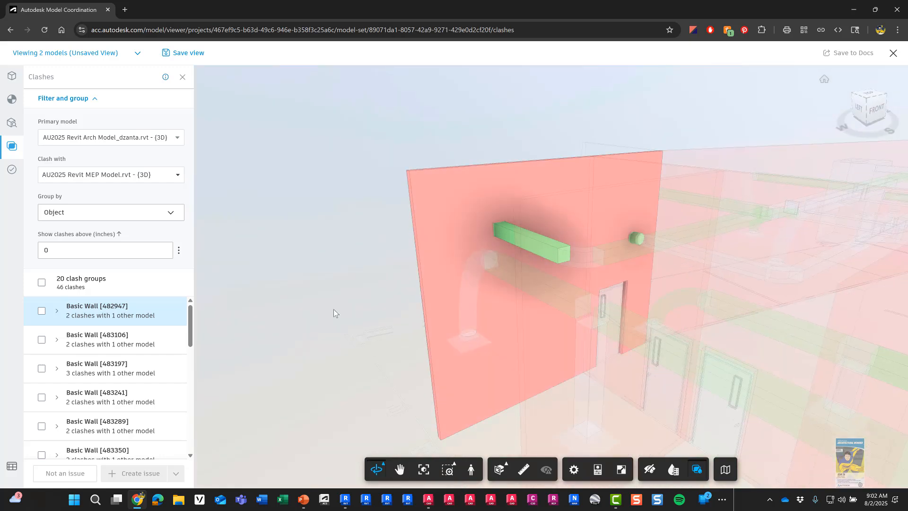
click(134, 338)
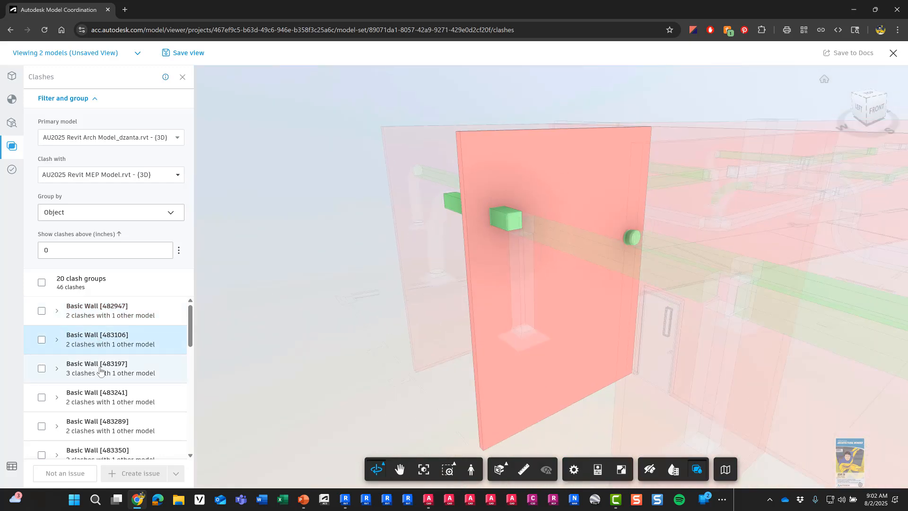
click(100, 370)
click(101, 398)
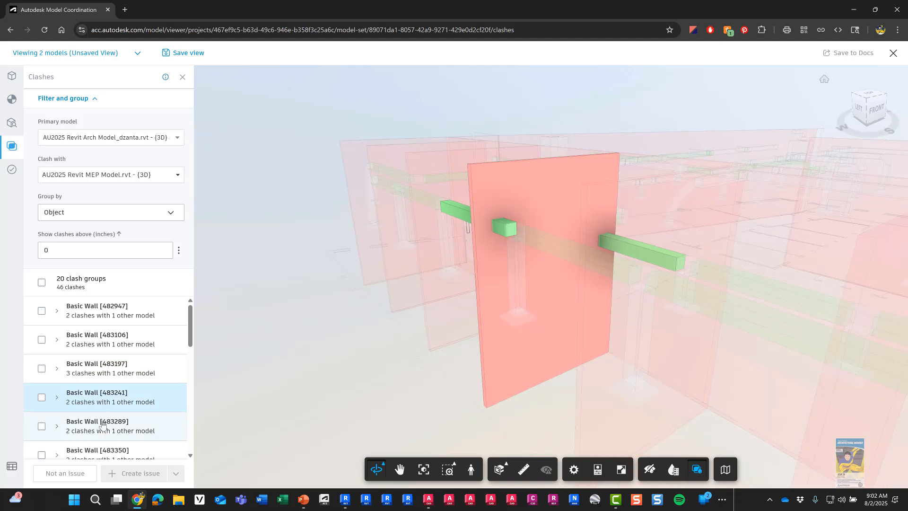
click(102, 424)
scroll(103, 425, down, 2)
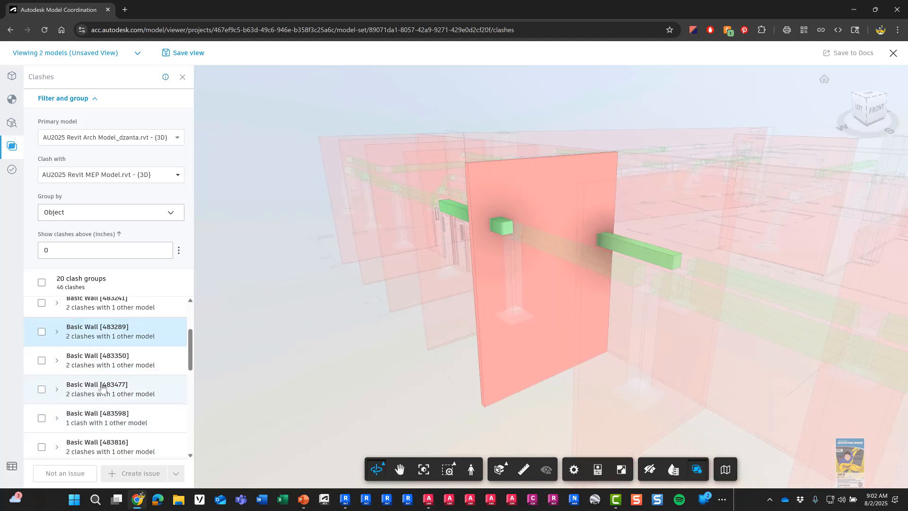
click(101, 387)
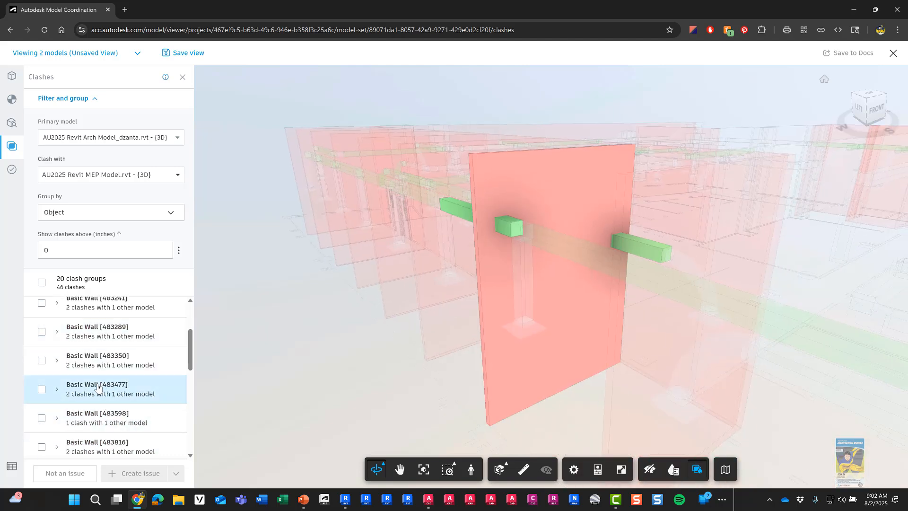
scroll(96, 384, up, 3)
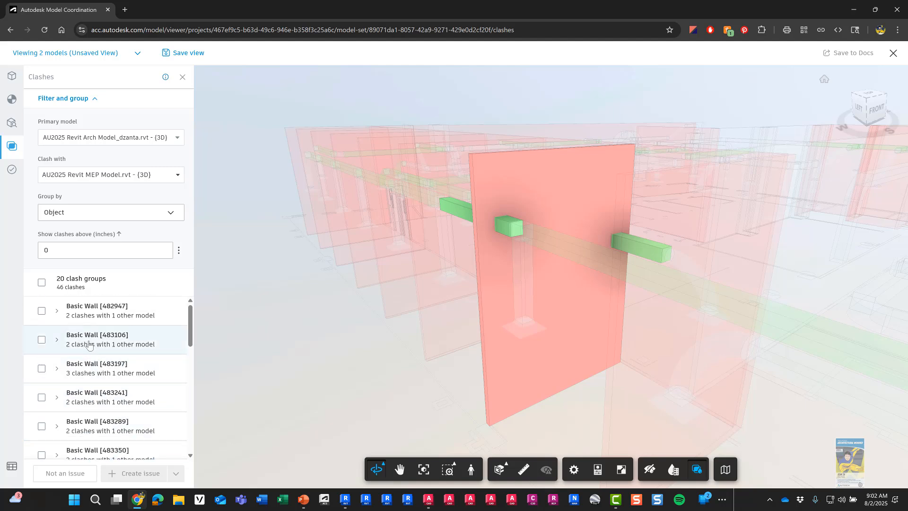
Step: Select the Basic Wall [482947] clash group, review the Not an issue reasons, then cancel
click(42, 311)
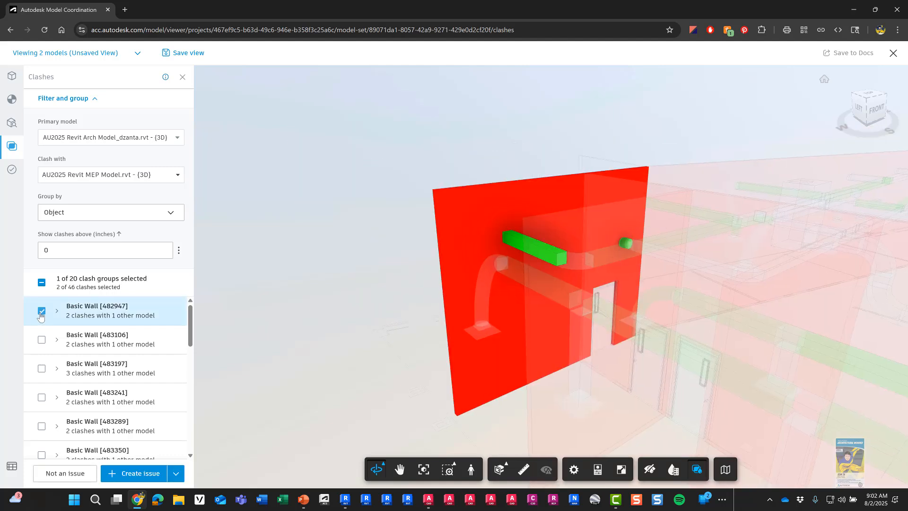
click(84, 474)
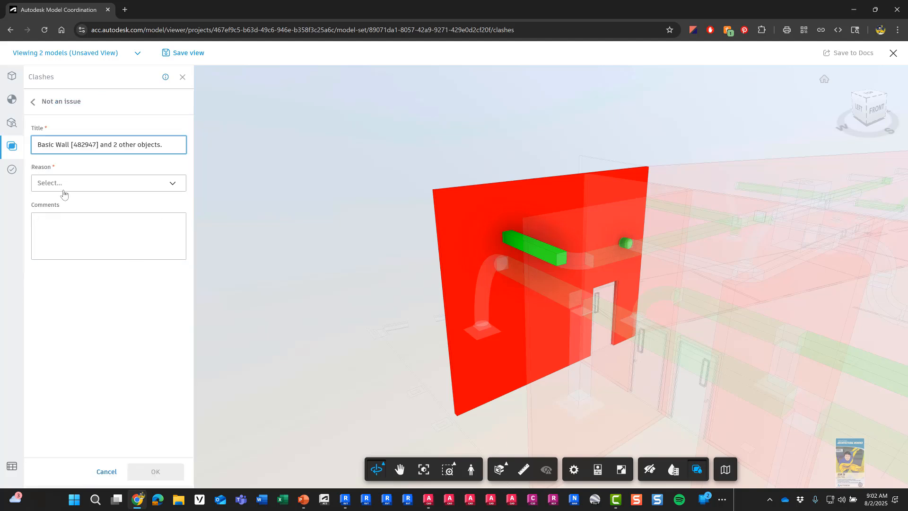
click(173, 185)
click(173, 185)
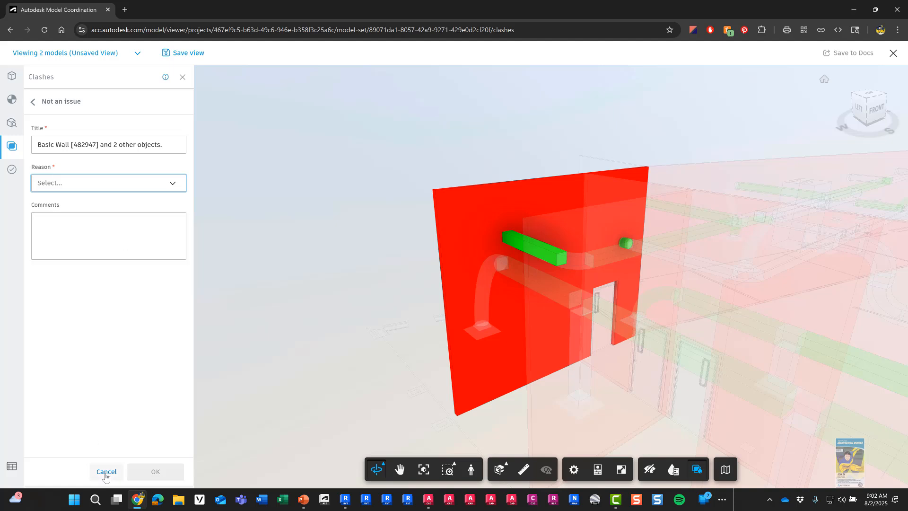
click(106, 472)
click(44, 312)
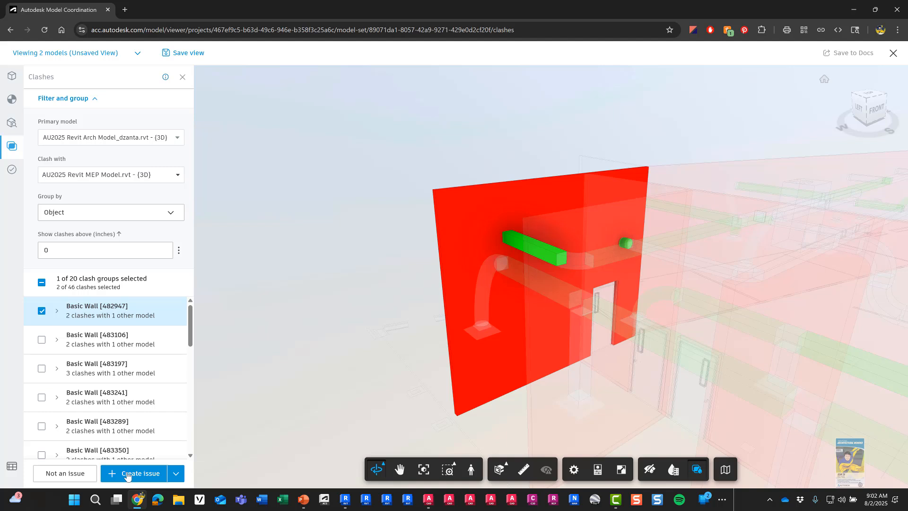
Step: Browse the issue Types list for a new issue on the Basic Wall [482947] clash
click(127, 475)
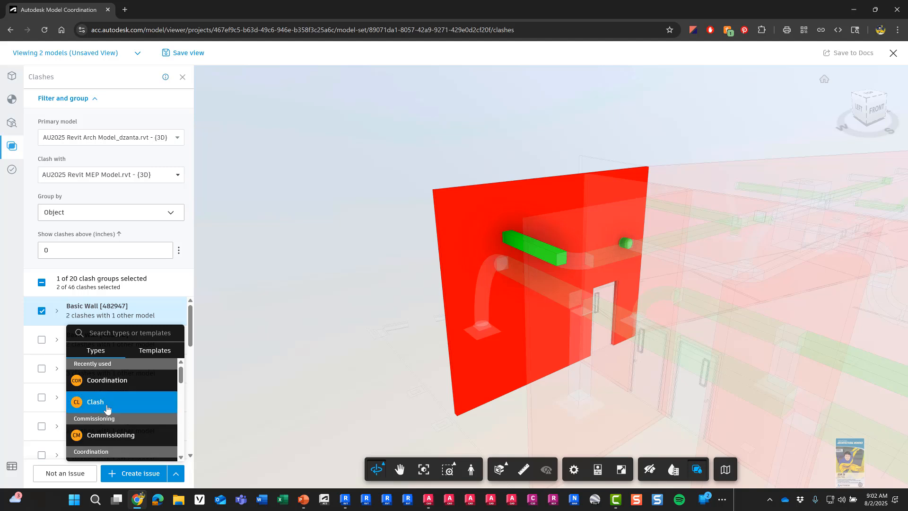
scroll(134, 411, down, 2)
scroll(128, 416, down, 5)
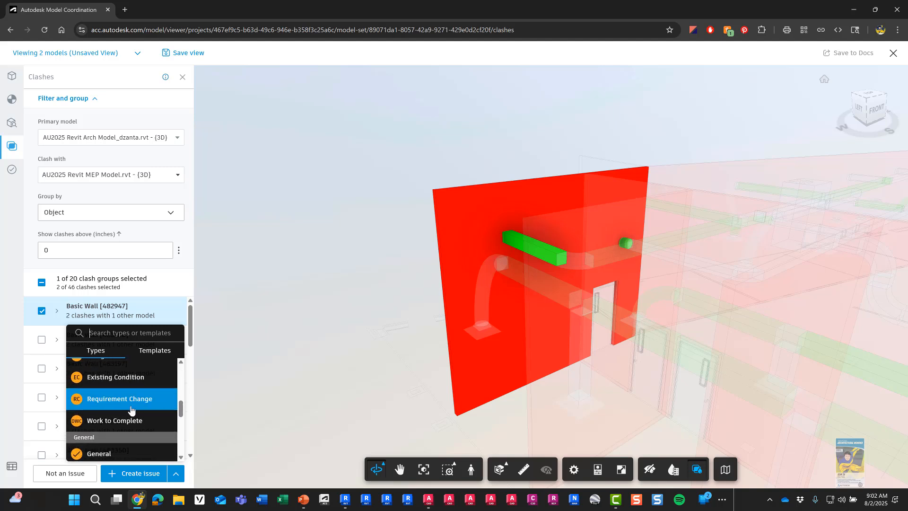
scroll(122, 419, up, 3)
scroll(121, 414, up, 5)
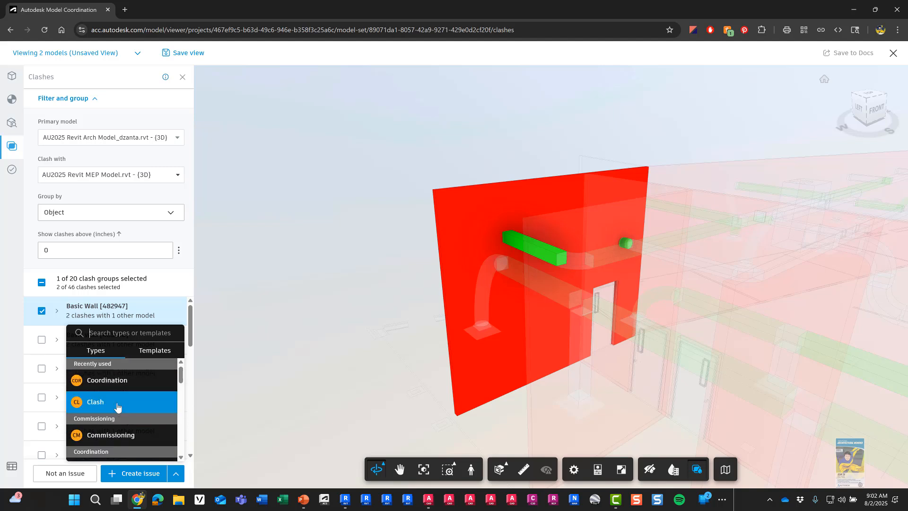
Step: Create Issue #6 as Coordination > Clash, pinned on the green duct through Basic Wall [482947]
click(83, 406)
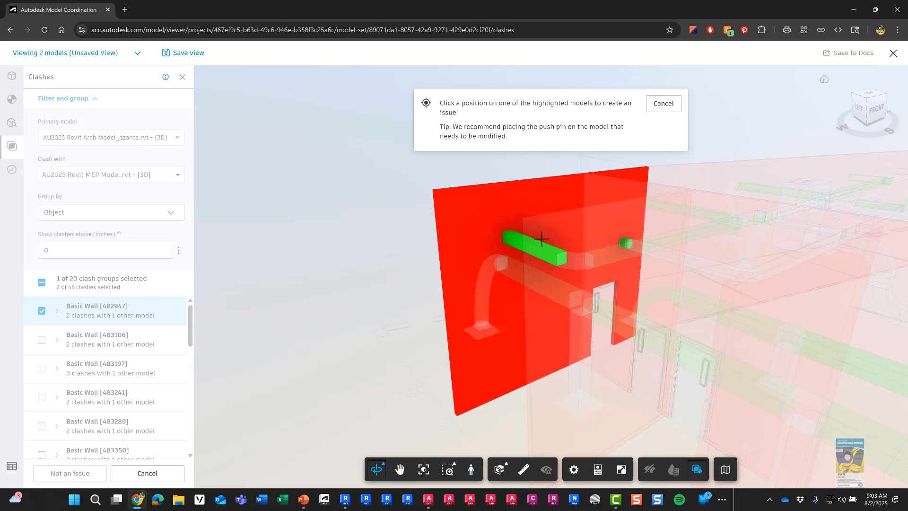
click(538, 241)
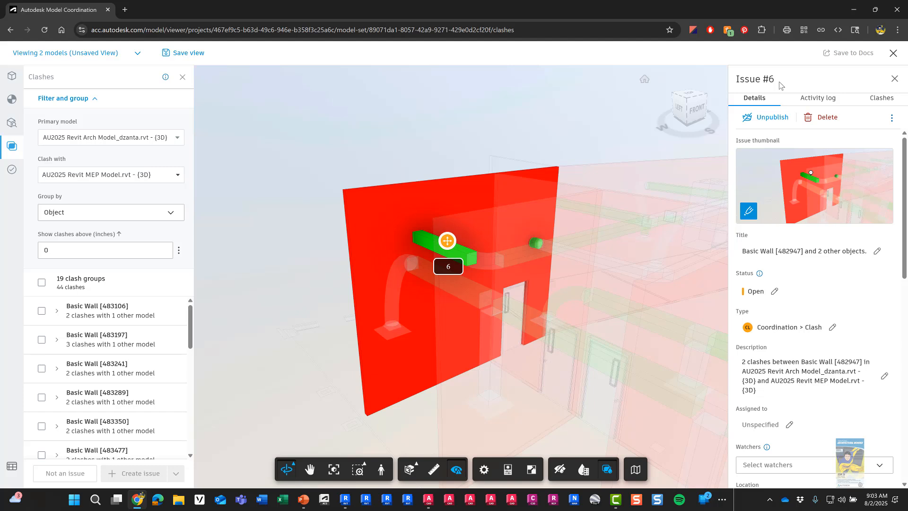
scroll(830, 222, down, 5)
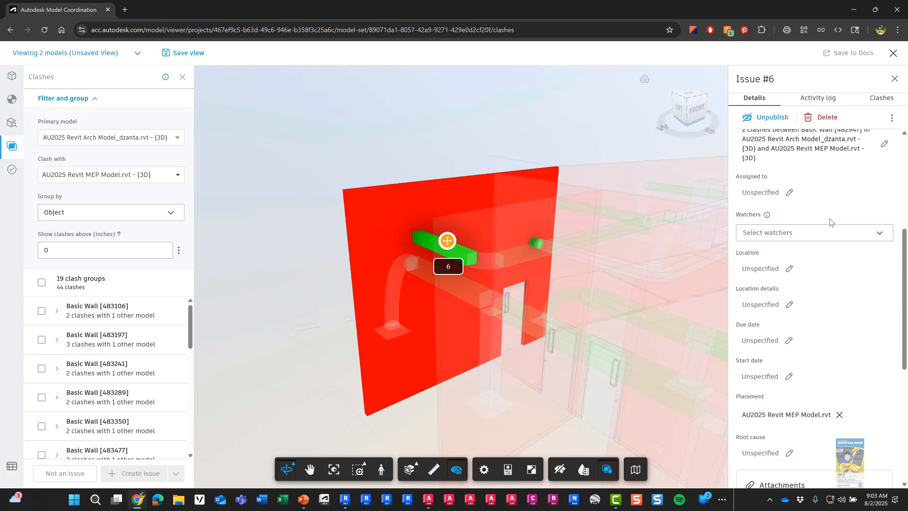
scroll(830, 222, down, 5)
scroll(823, 302, up, 9)
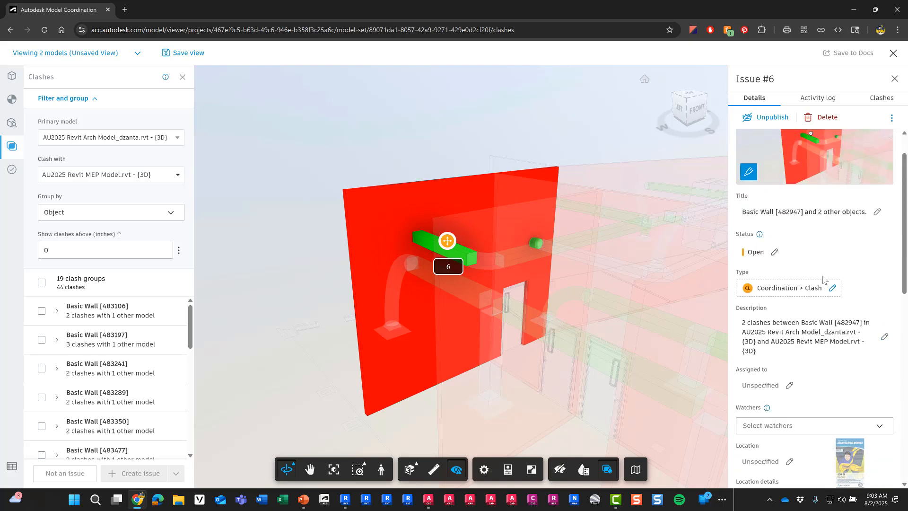
scroll(823, 279, up, 1)
click(878, 252)
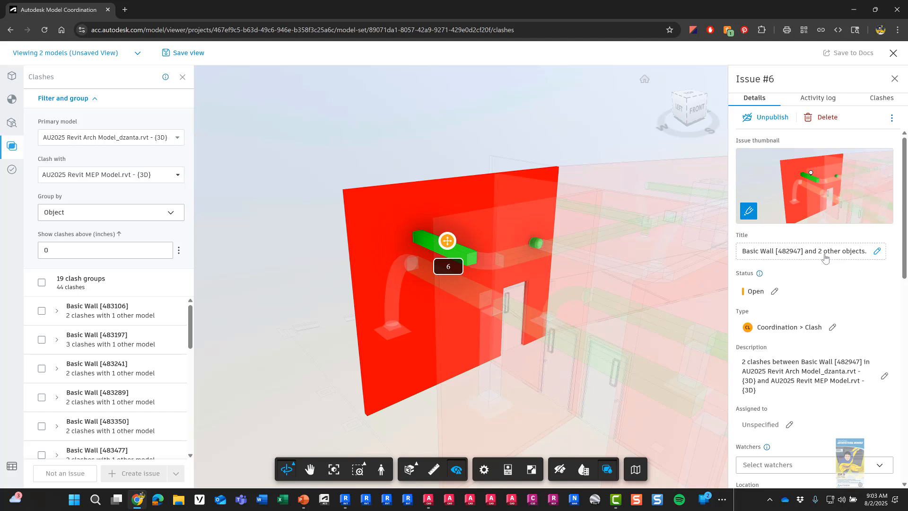
Step: Retitle Issue #6 'MEP ductwork clash with wall' and leave its status Open
click(877, 251)
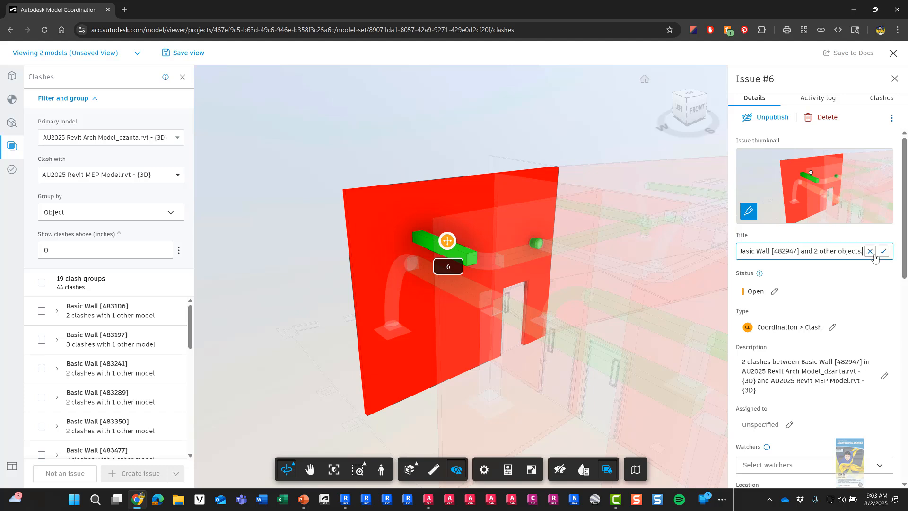
key(BackSpace)
key(BackSpace)
key(BackSpace)
key(BackSpace)
key(BackSpace)
key(BackSpace)
key(BackSpace)
key(BackSpace)
key(BackSpace)
key(BackSpace)
key(BackSpace)
key(BackSpace)
key(BackSpace)
key(BackSpace)
key(BackSpace)
key(BackSpace)
key(BackSpace)
key(BackSpace)
key(BackSpace)
key(BackSpace)
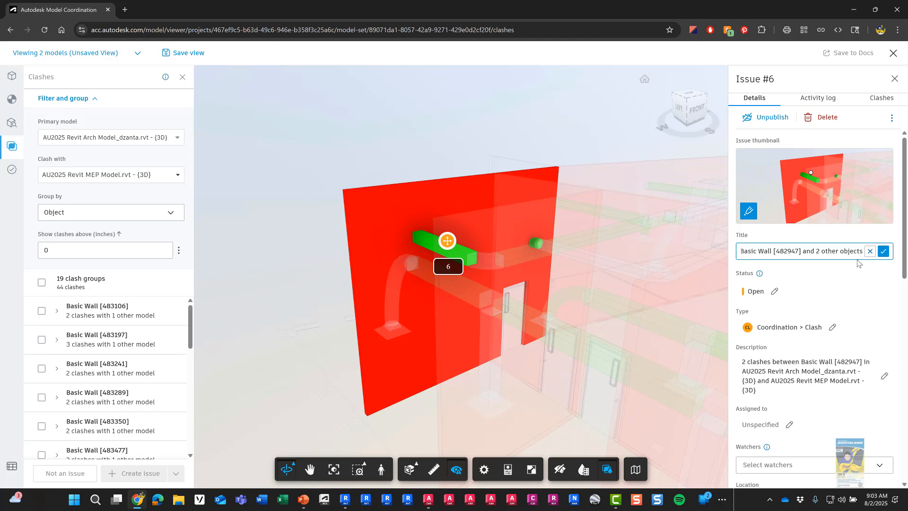
key(BackSpace)
key(BackSpace)
key(BackSpace)
key(BackSpace)
key(BackSpace)
key(BackSpace)
key(BackSpace)
key(BackSpace)
key(BackSpace)
key(BackSpace)
key(BackSpace)
key(BackSpace)
key(BackSpace)
key(BackSpace)
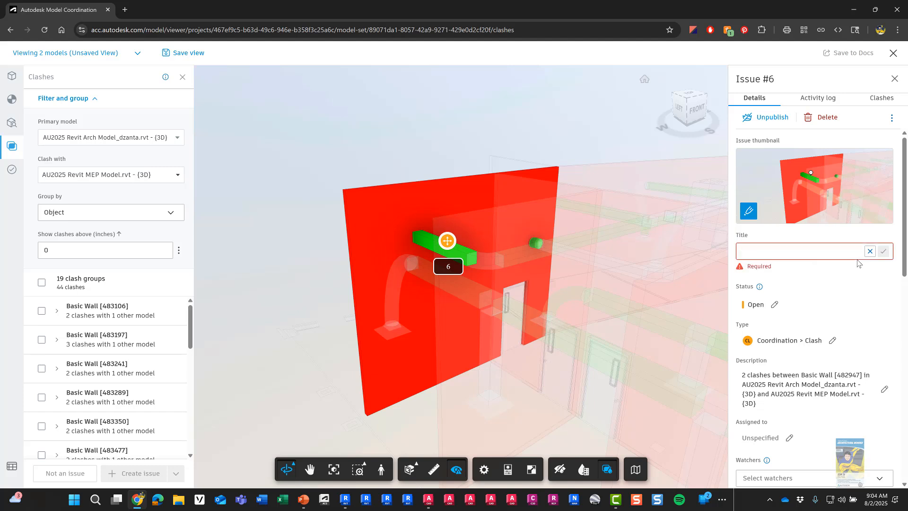
text(M)
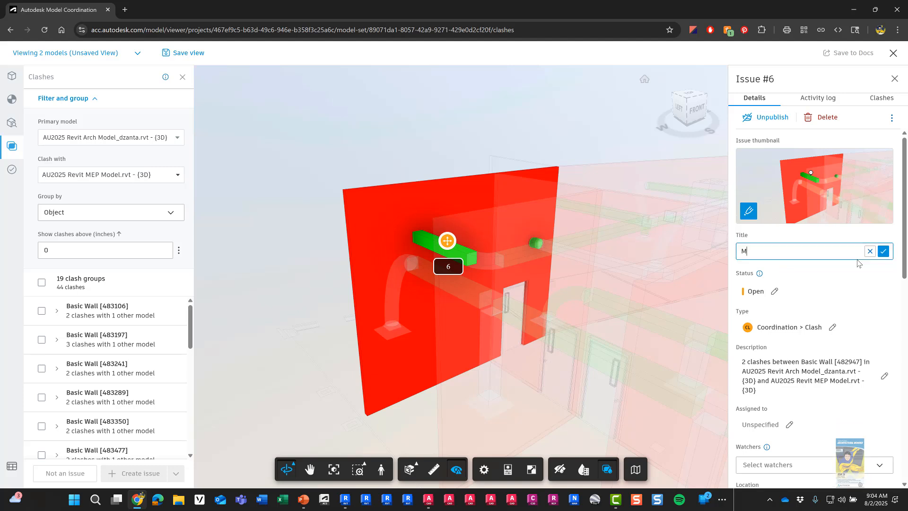
text(EP ductwork clash with wall)
click(883, 251)
scroll(861, 282, down, 2)
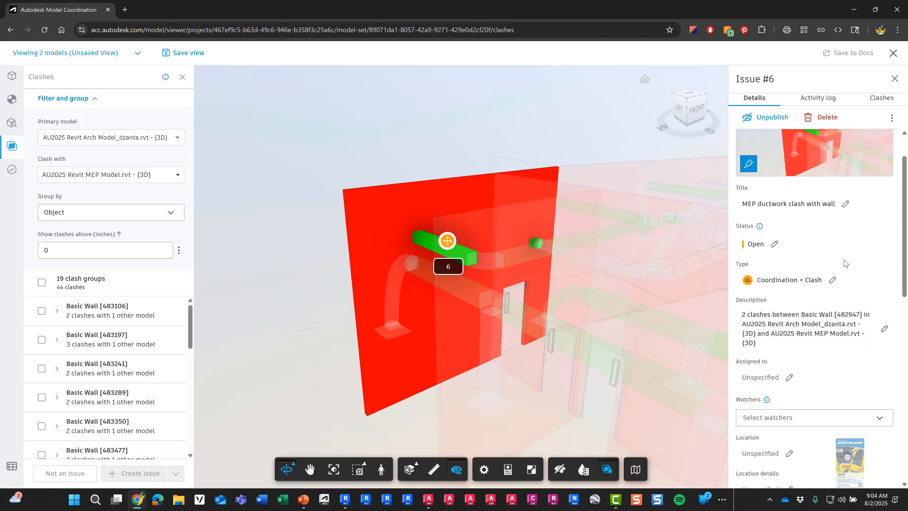
click(775, 197)
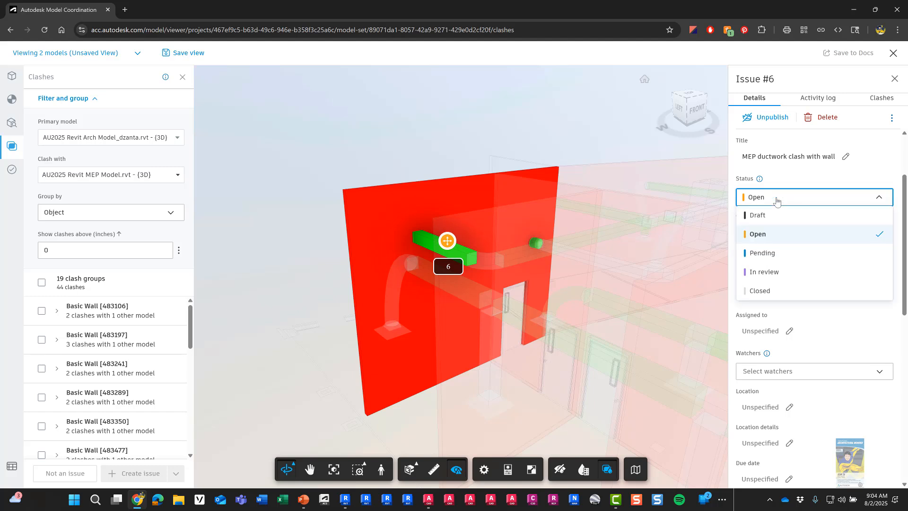
click(776, 201)
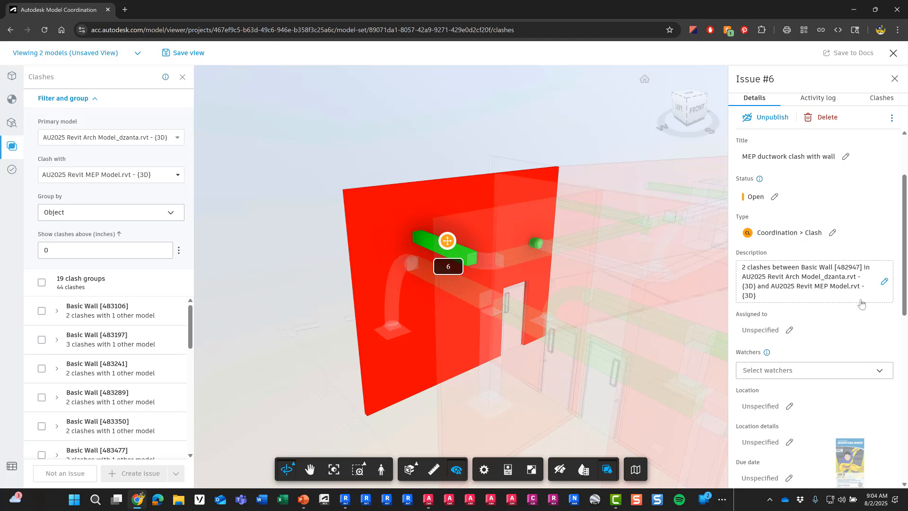
Step: Replace Issue #6's description with 'Weird clashes with wall and MEP content....fix this...'
click(883, 282)
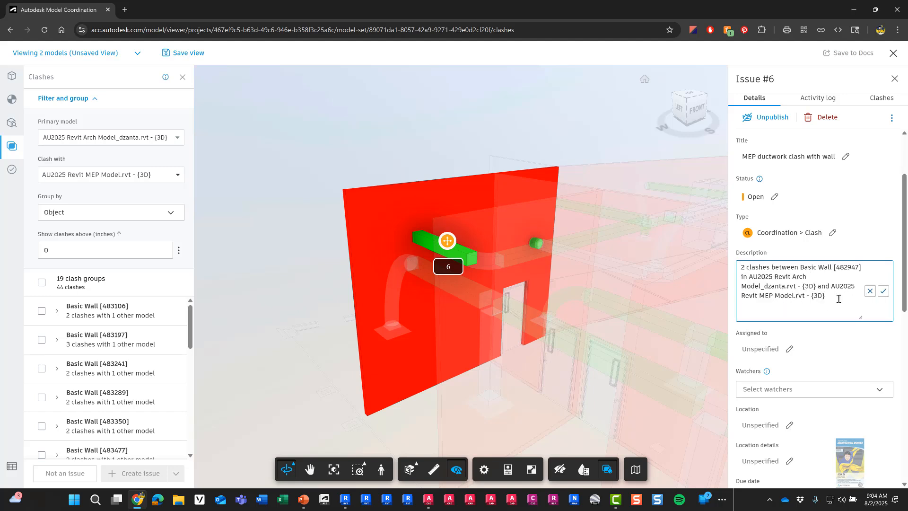
drag(838, 298, 736, 267)
key(BackSpace)
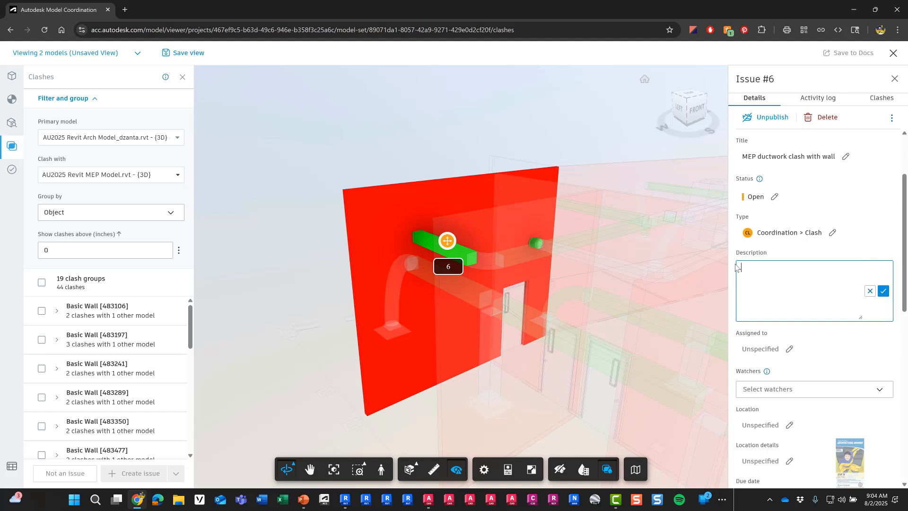
text(Weird clashes with wall and MEP content..)
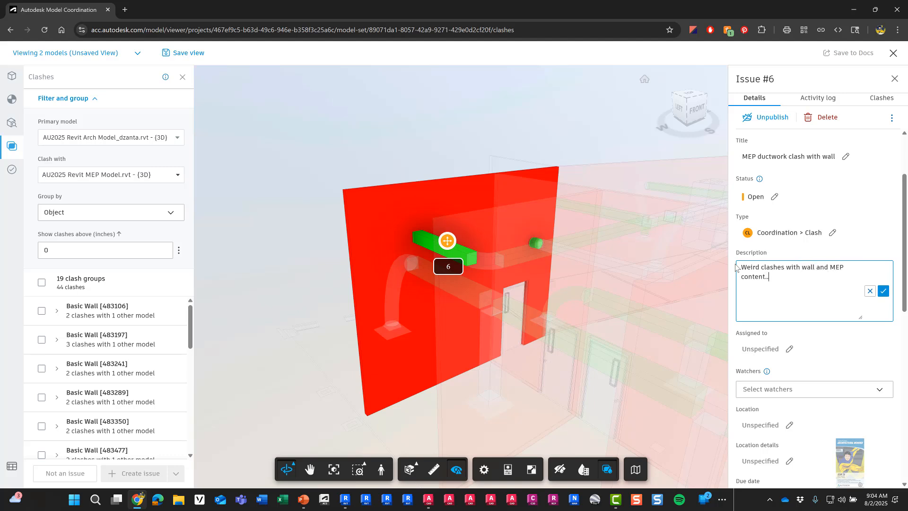
text(..fix this...)
click(883, 291)
Step: Assign Issue #6 to a Symetri project member
scroll(839, 302, down, 2)
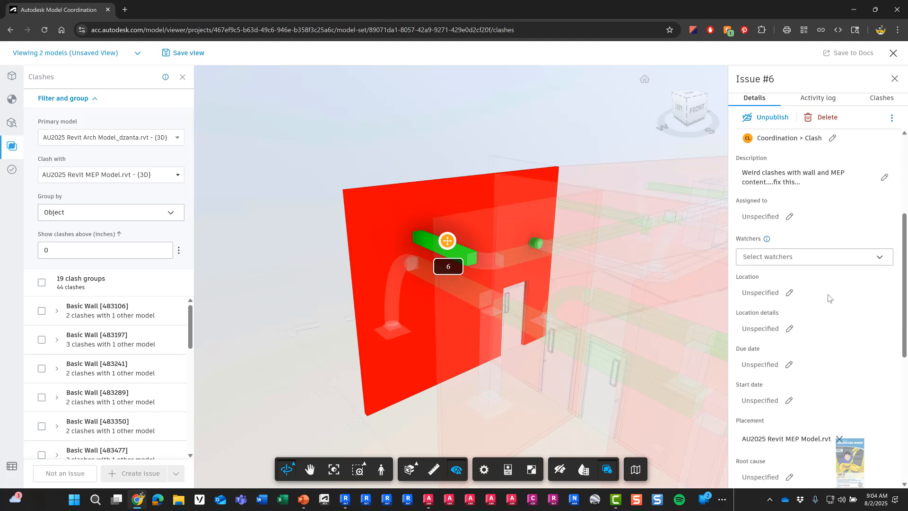
click(789, 217)
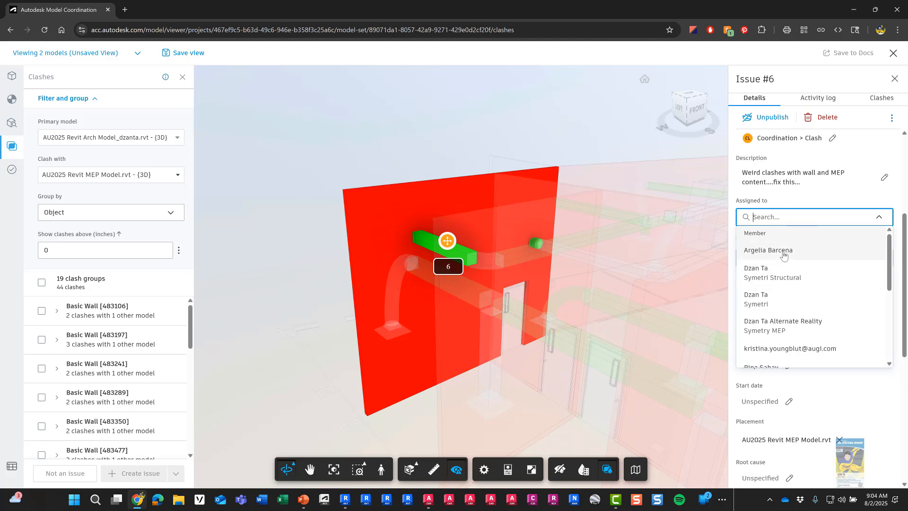
scroll(783, 335, down, 2)
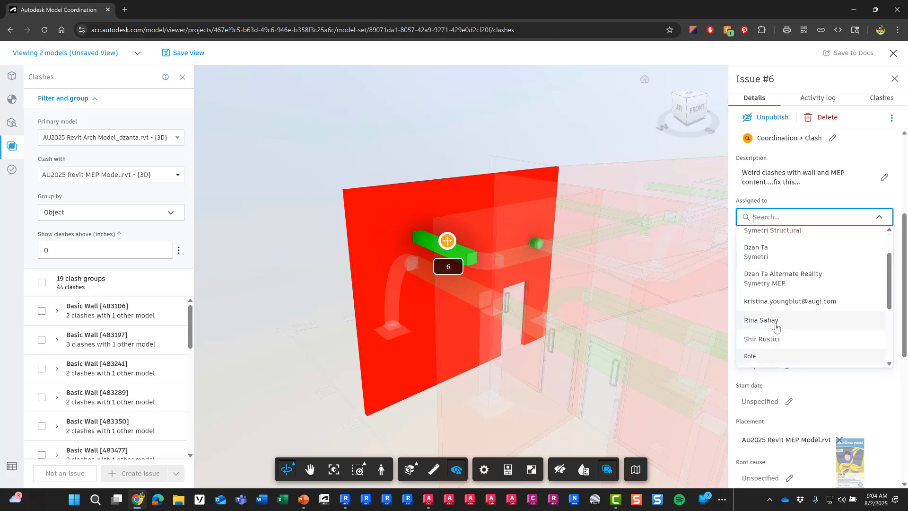
scroll(778, 322, down, 2)
scroll(780, 312, up, 3)
scroll(789, 331, down, 2)
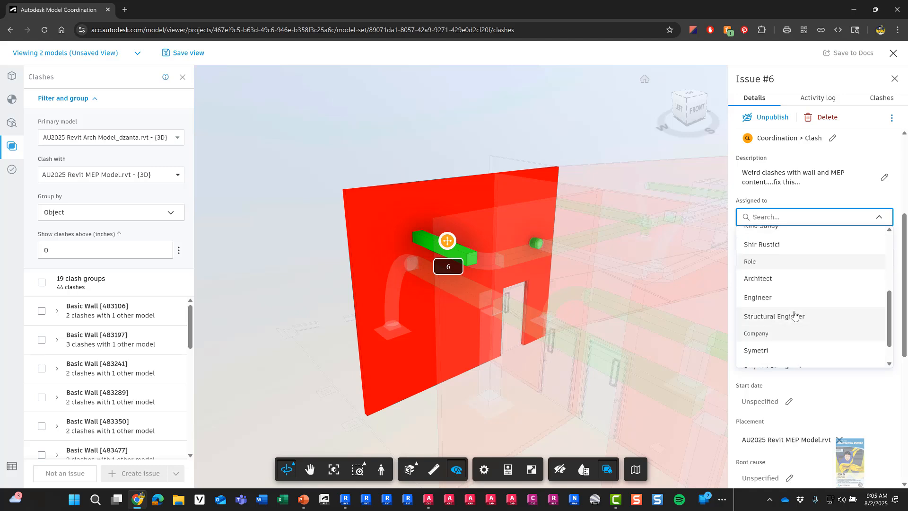
scroll(795, 317, up, 5)
scroll(793, 304, down, 1)
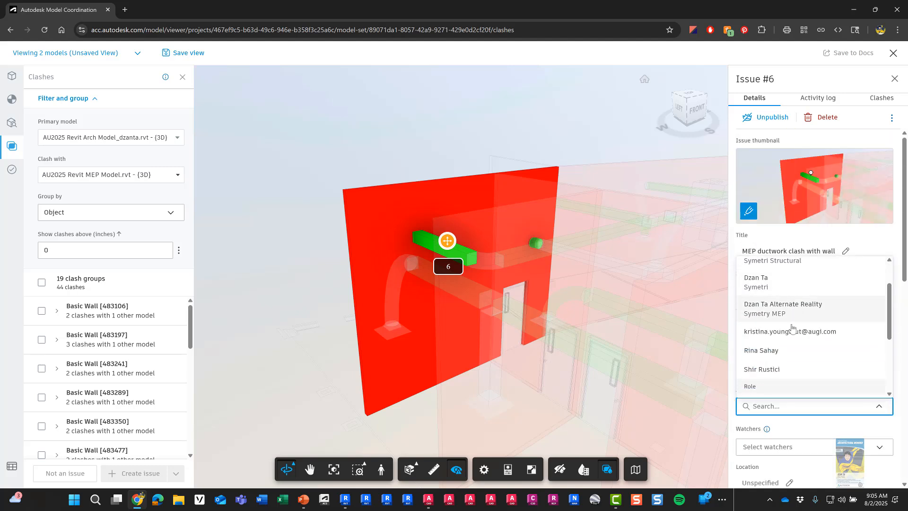
scroll(767, 321, up, 2)
click(763, 291)
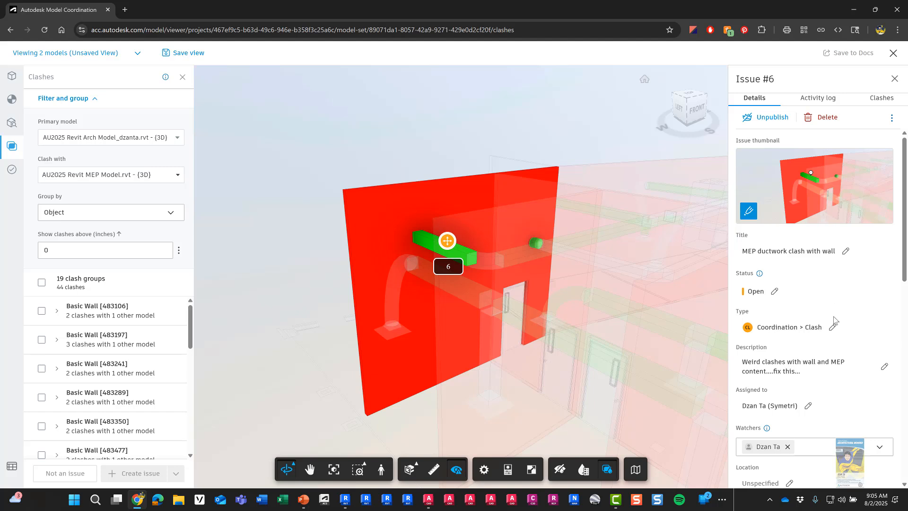
scroll(835, 321, down, 3)
scroll(834, 321, down, 1)
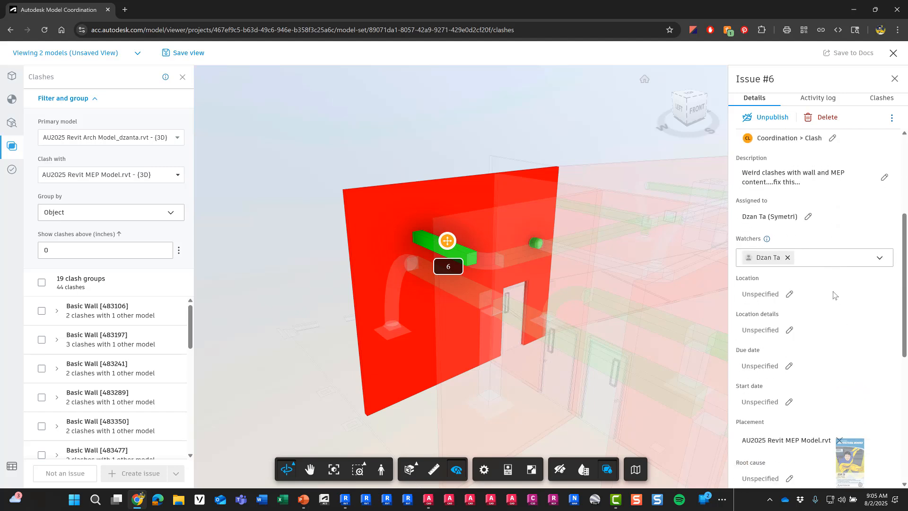
Step: Add two more project members as watchers of Issue #6
click(878, 259)
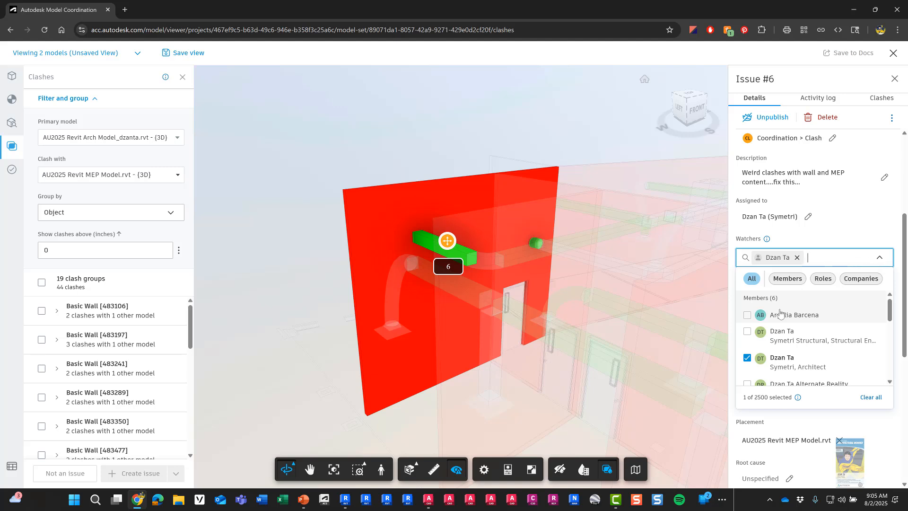
click(747, 332)
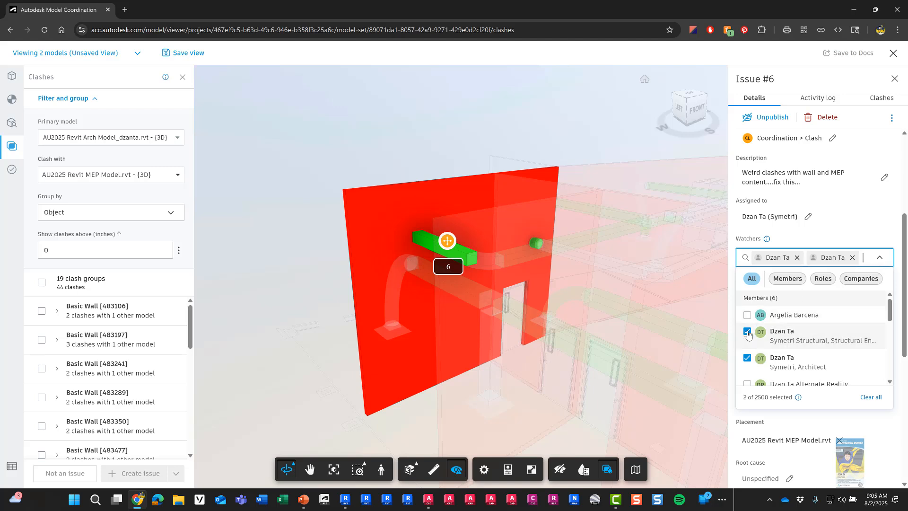
scroll(759, 372, down, 2)
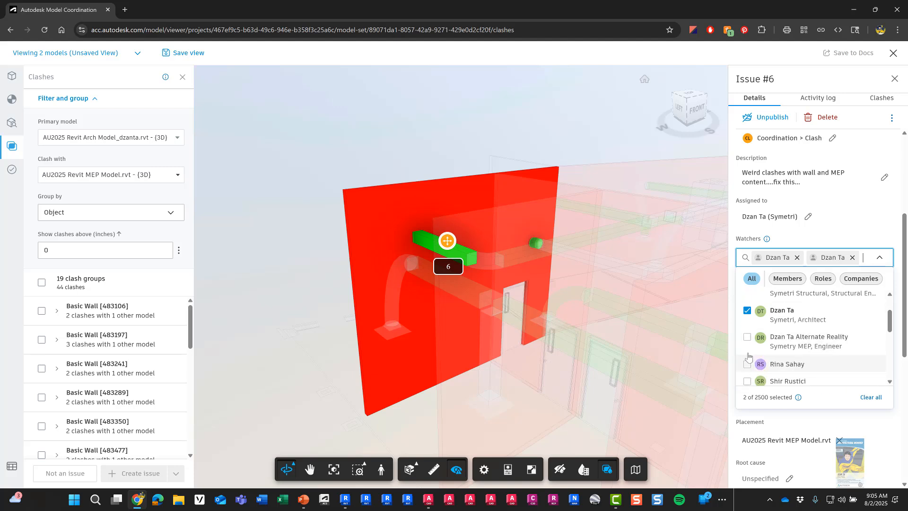
click(747, 337)
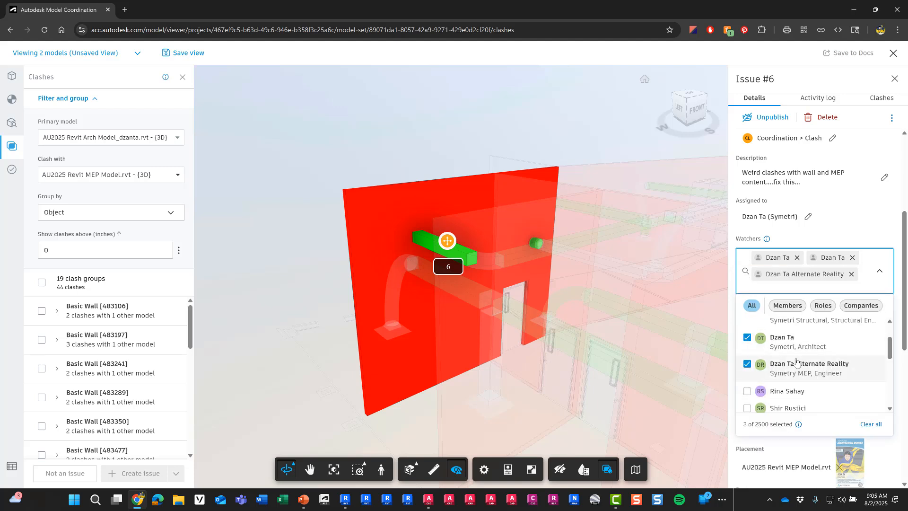
click(855, 214)
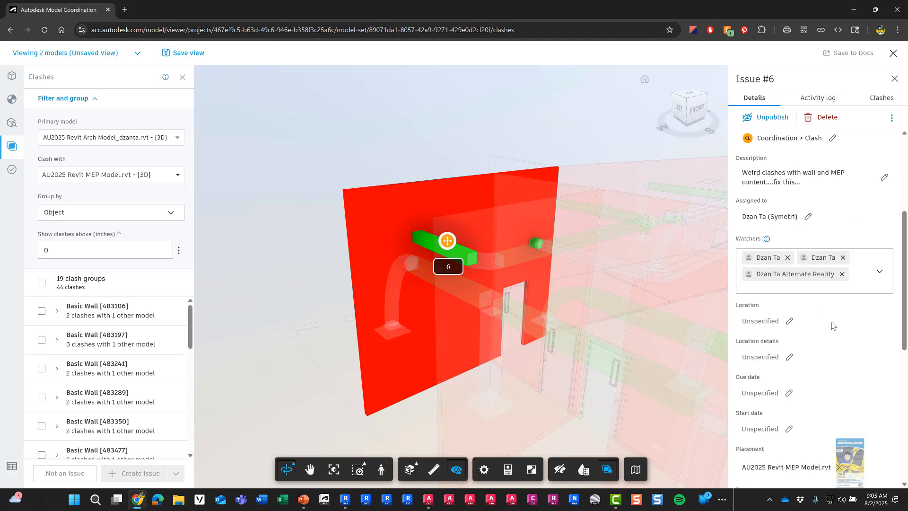
Step: Set the location to 4th Floor with details 'Upper left corner (floor plan view based) location'
scroll(821, 327, down, 3)
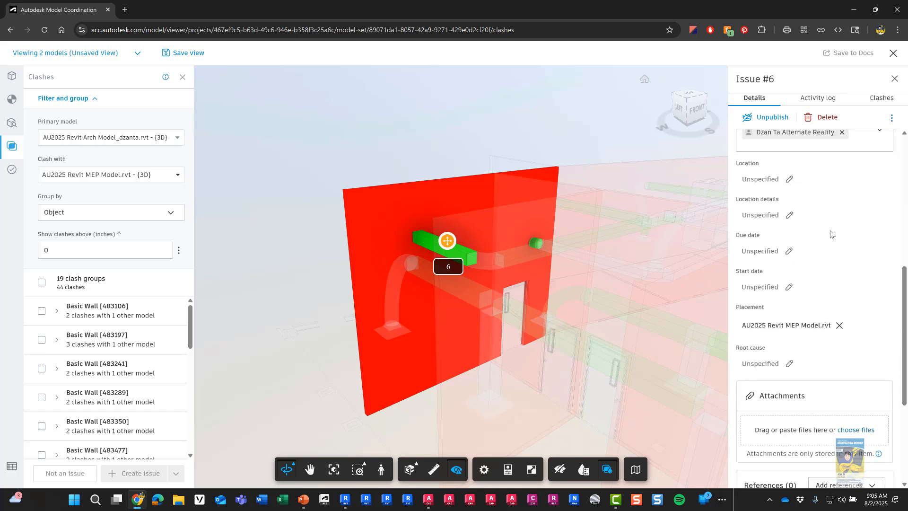
click(789, 180)
click(788, 216)
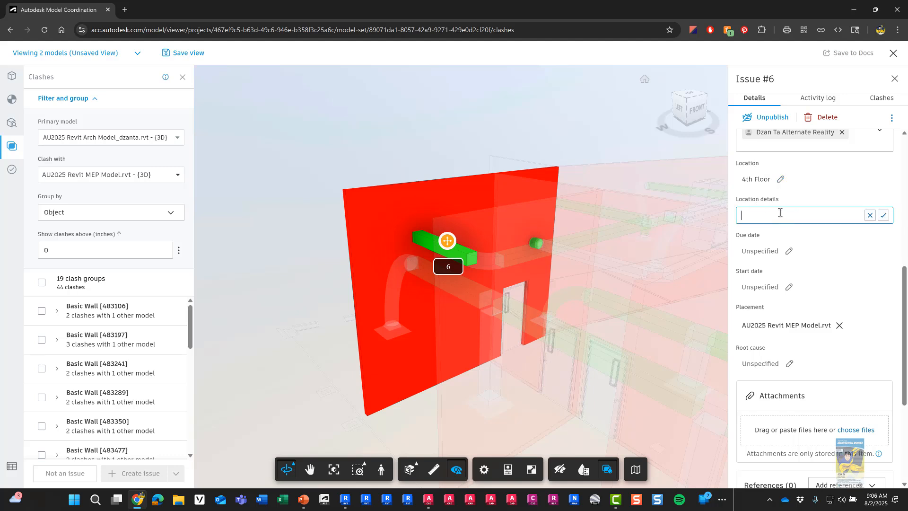
text(Upper left corner (flo)
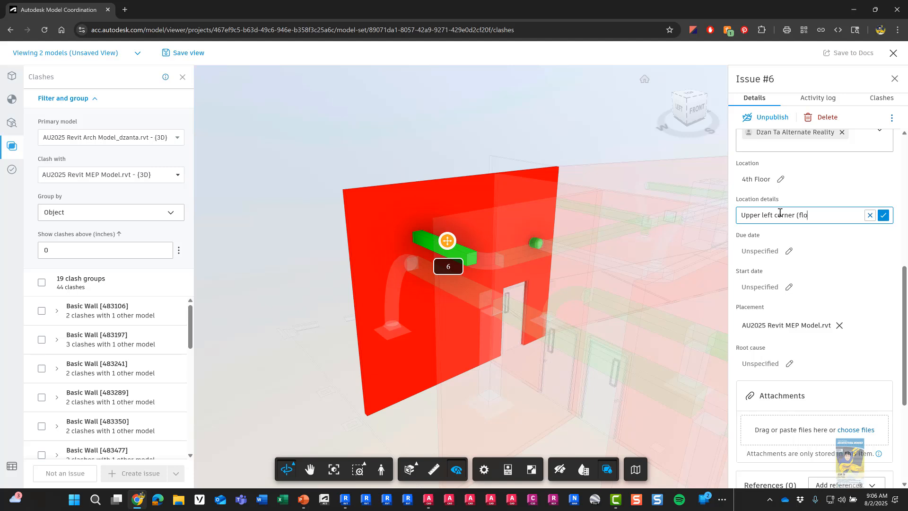
text(or pan)
key(BackSpace)
key(BackSpace)
key(BackSpace)
text(lan view based) location)
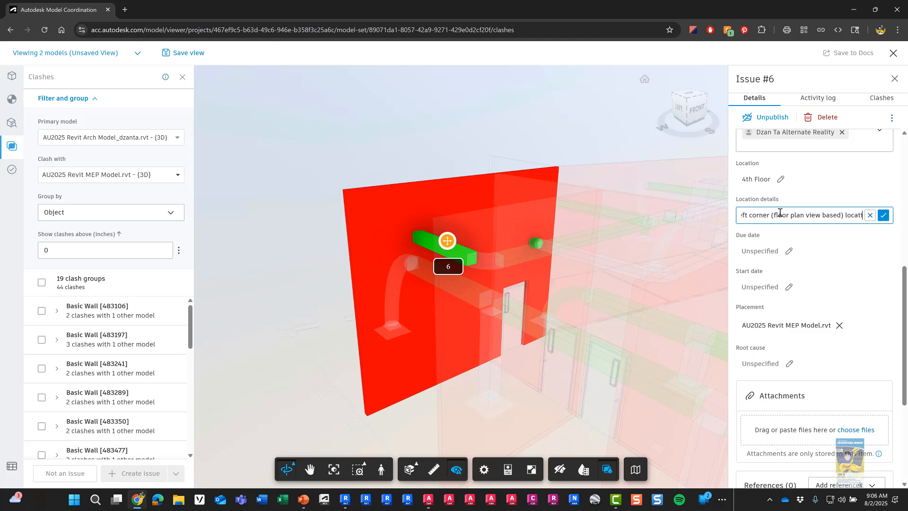
click(882, 215)
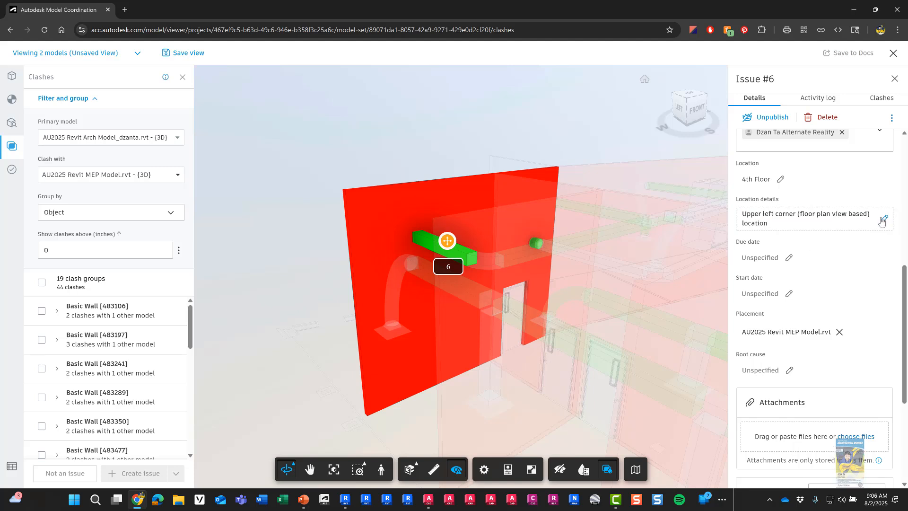
Step: Set Issue #6's due date to Sep 20, 2025
click(787, 259)
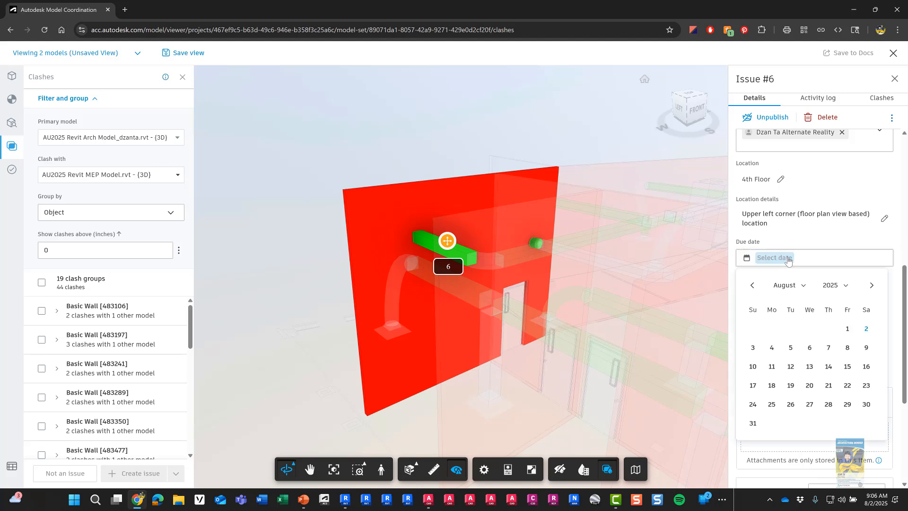
click(804, 285)
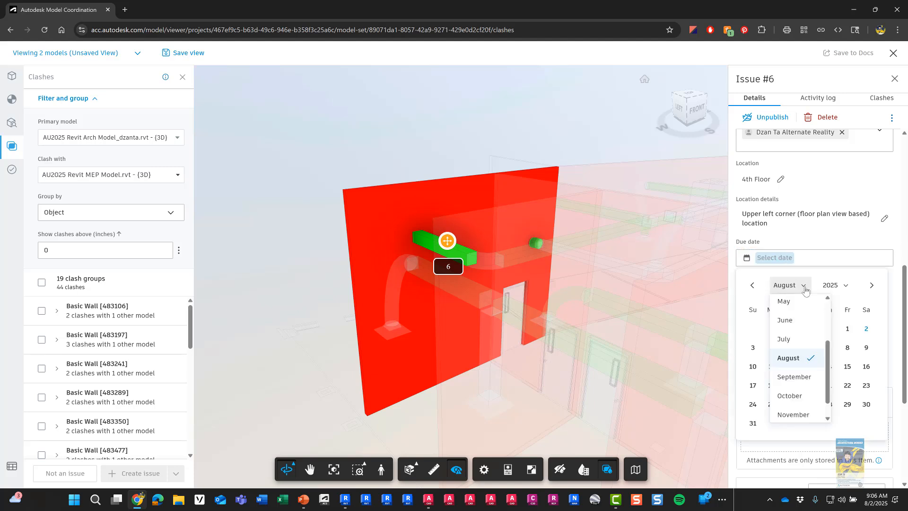
click(799, 377)
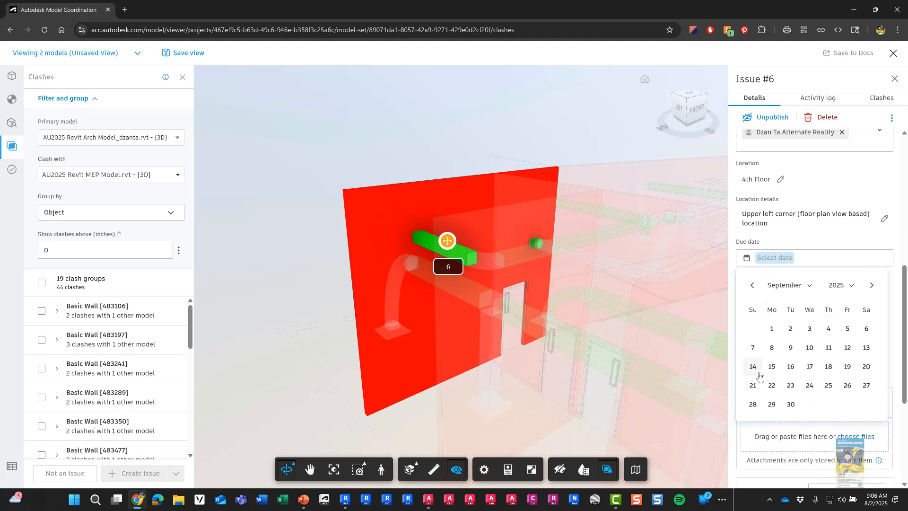
click(866, 367)
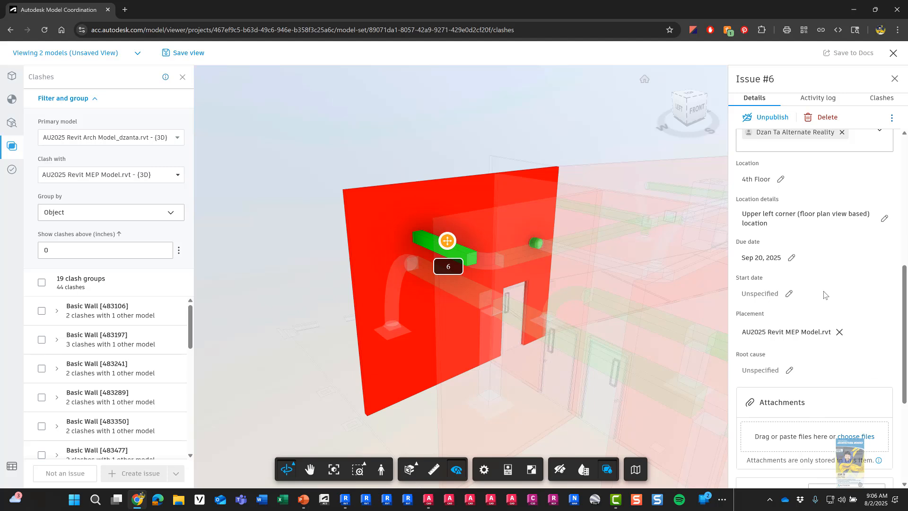
Step: Set the start date to Sep 18, 2025
click(789, 294)
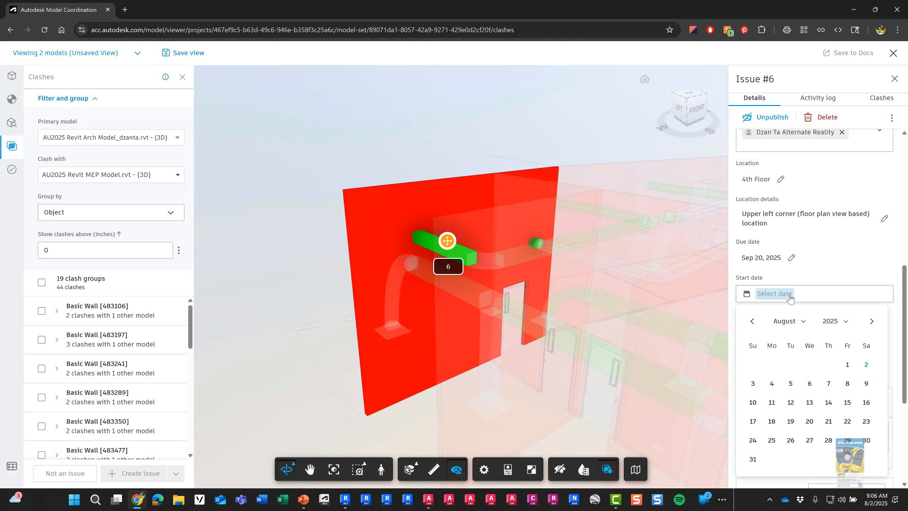
click(800, 326)
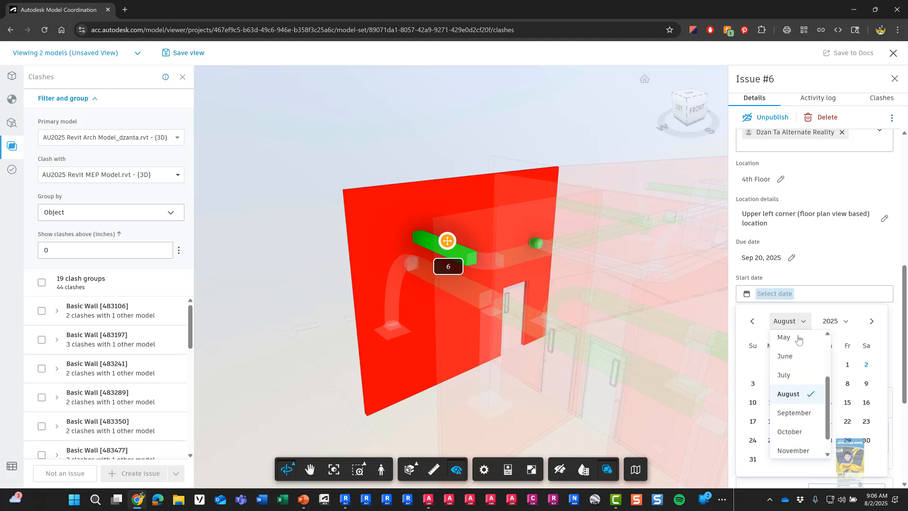
click(794, 412)
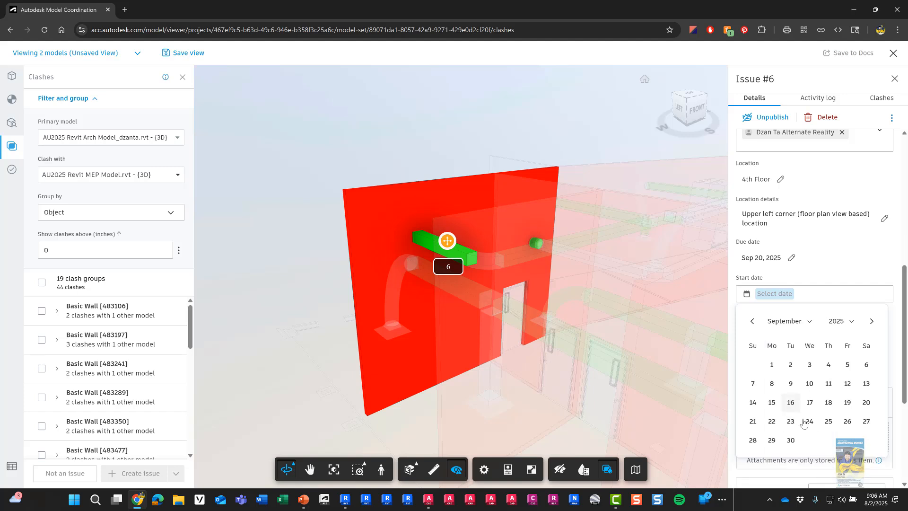
click(828, 403)
scroll(836, 323, down, 2)
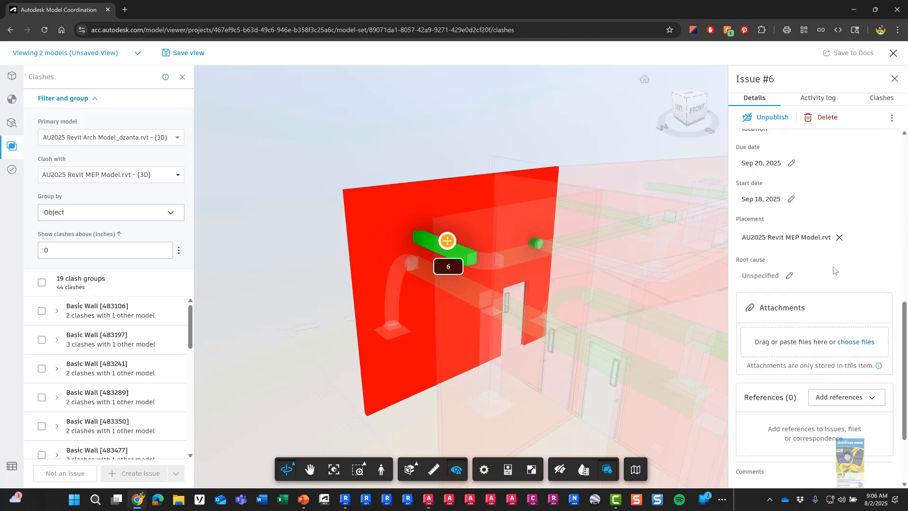
scroll(834, 270, down, 1)
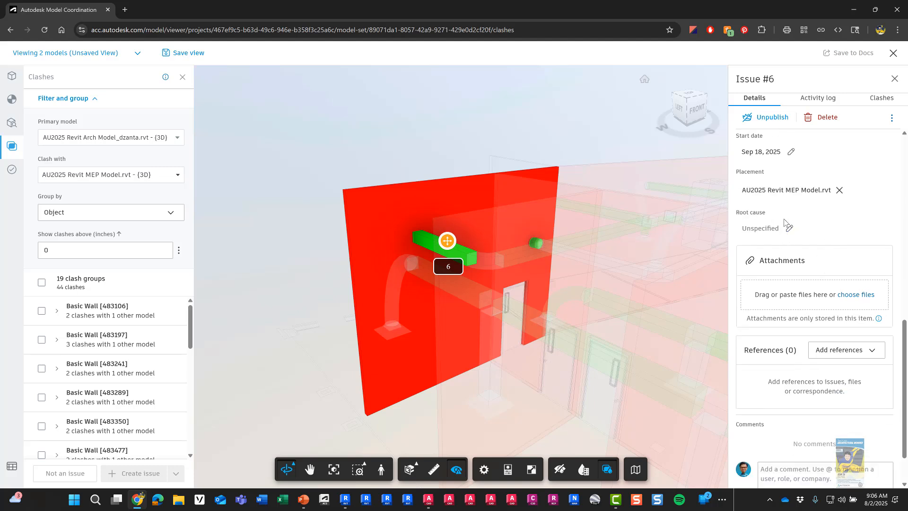
click(790, 229)
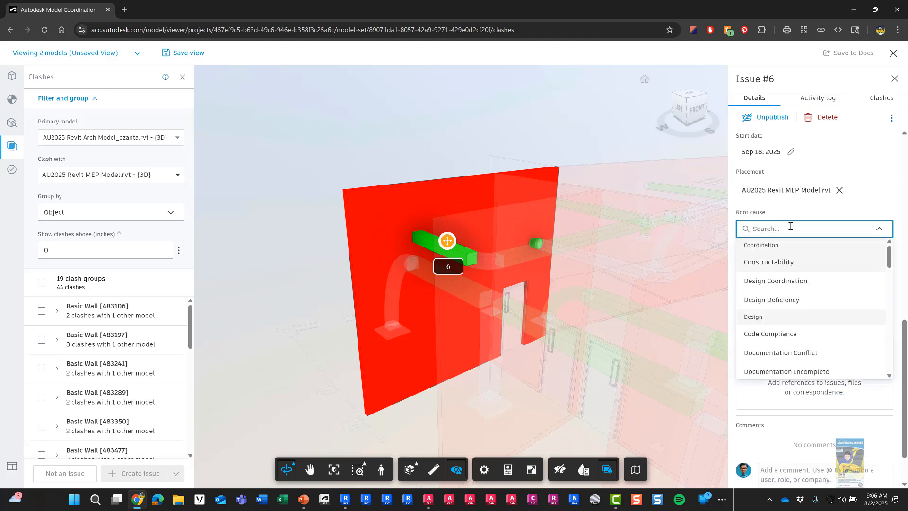
click(808, 209)
scroll(851, 256, down, 1)
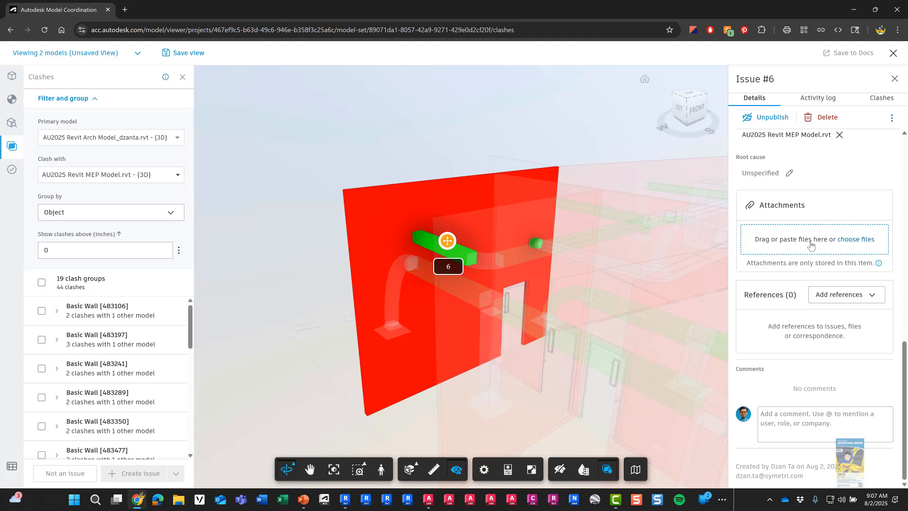
click(826, 298)
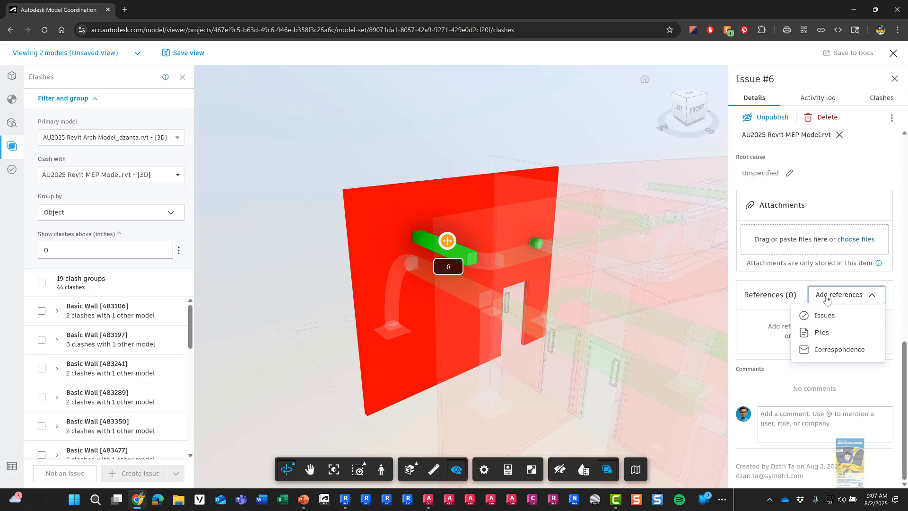
click(826, 296)
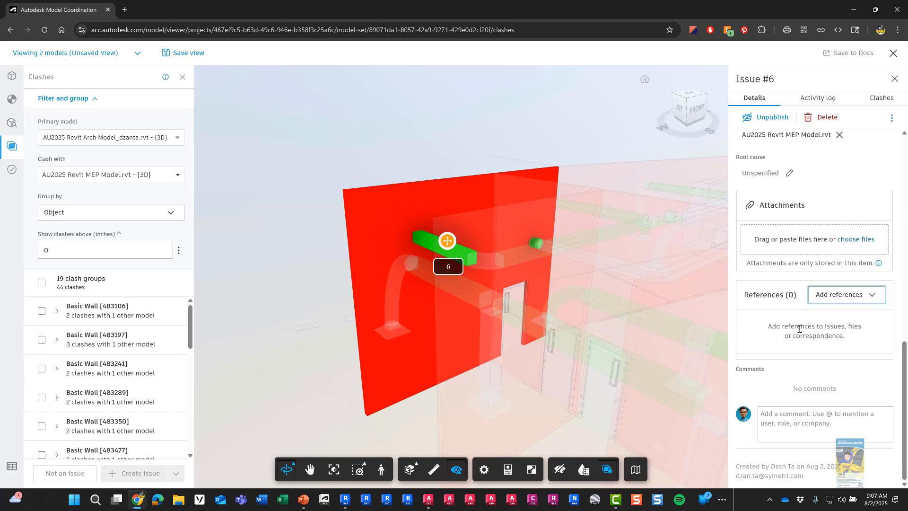
click(770, 422)
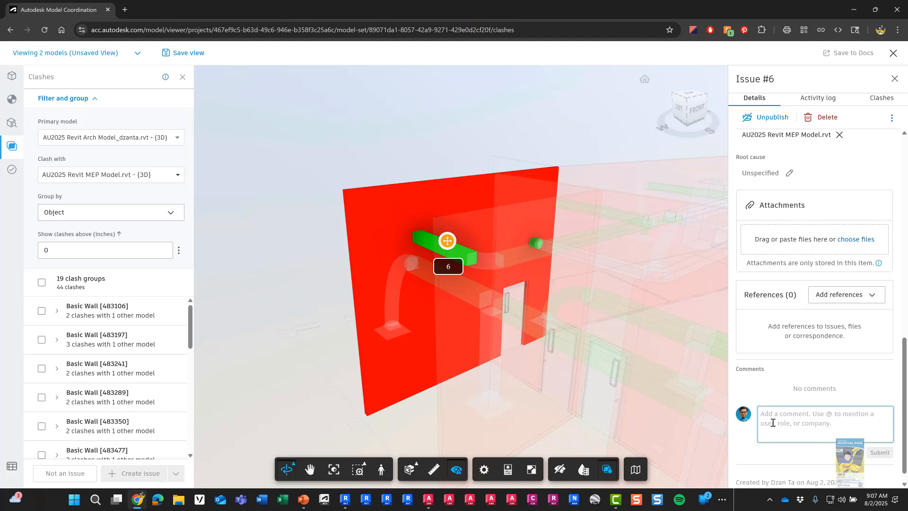
Step: Post the comment 'For this lab, please fix your walls in Revit for the Arch model (your model)'
text(F)
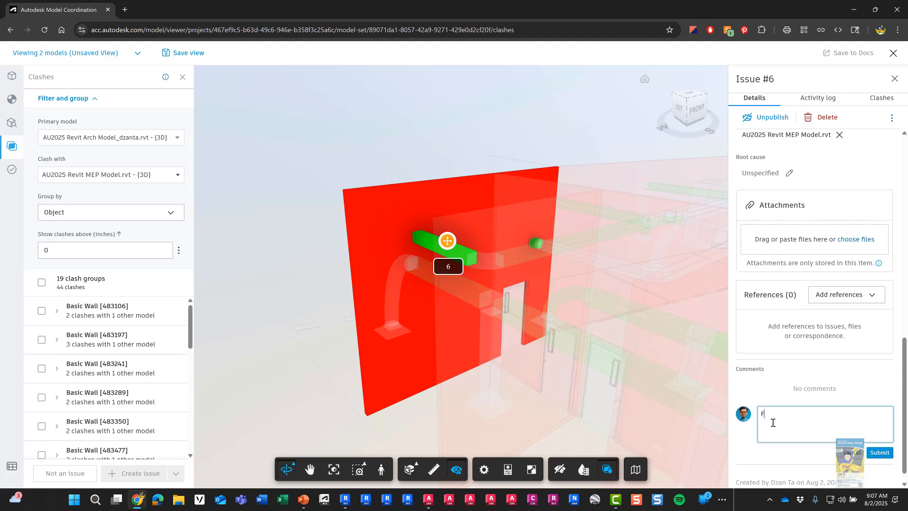
text(or this lab, please fix your walls in Revit for the )
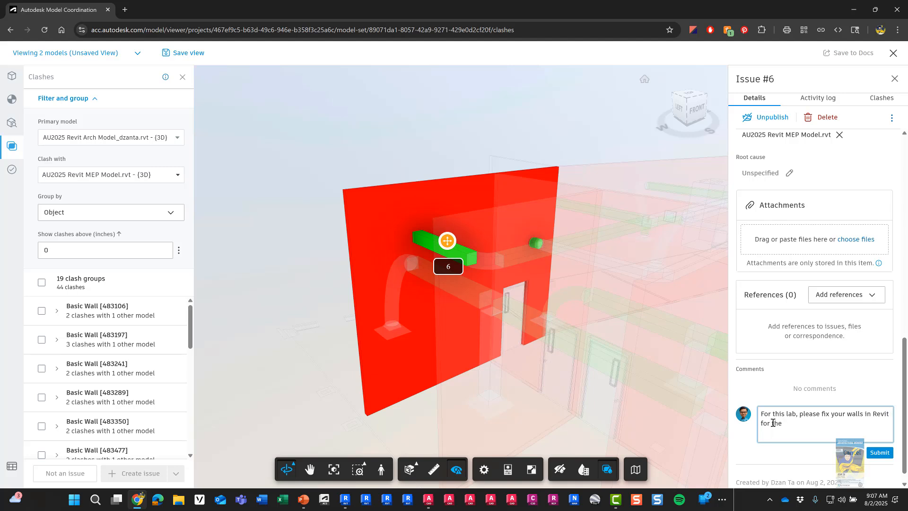
text(Arch model (your model))
click(873, 453)
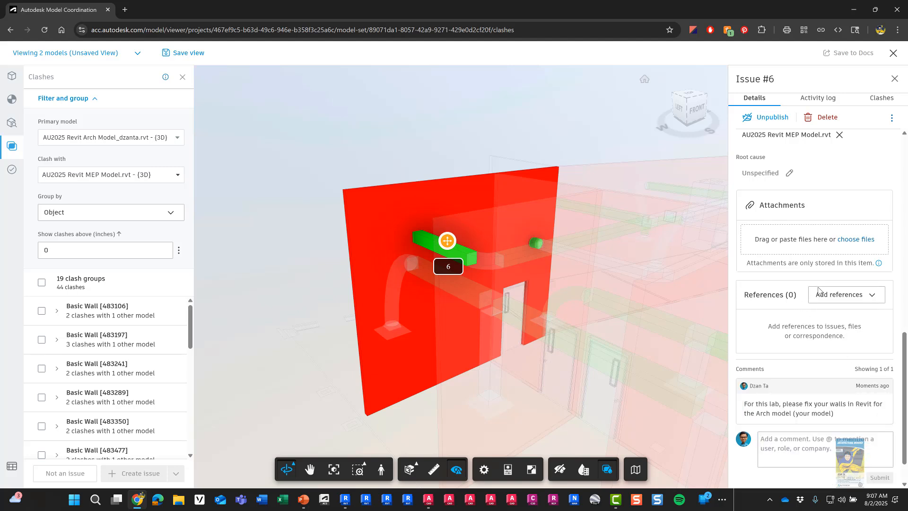
scroll(820, 291, down, 1)
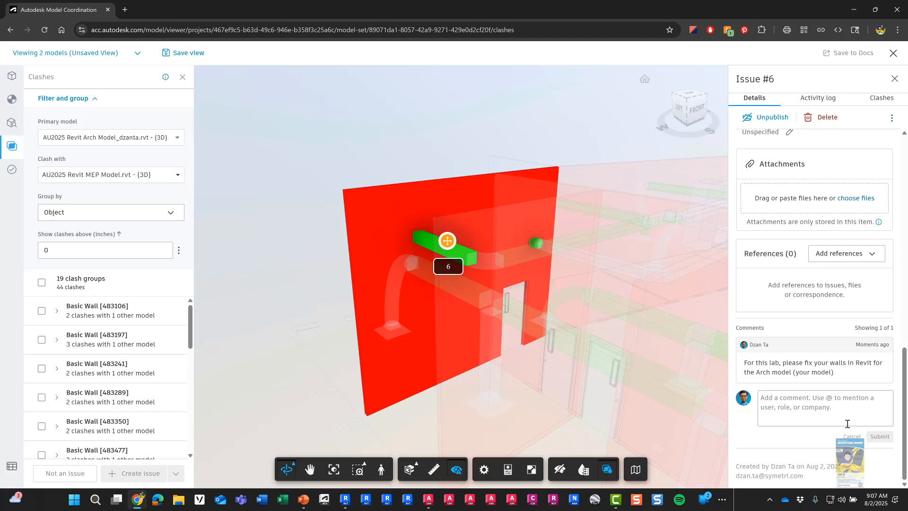
Step: Close the Issue #6 panel and clash viewer, then go to the project's Issues list
click(894, 80)
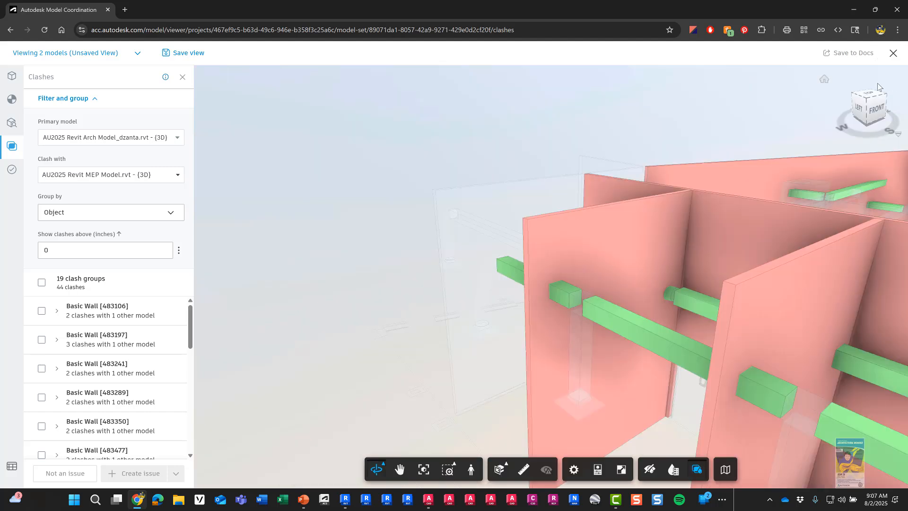
click(71, 281)
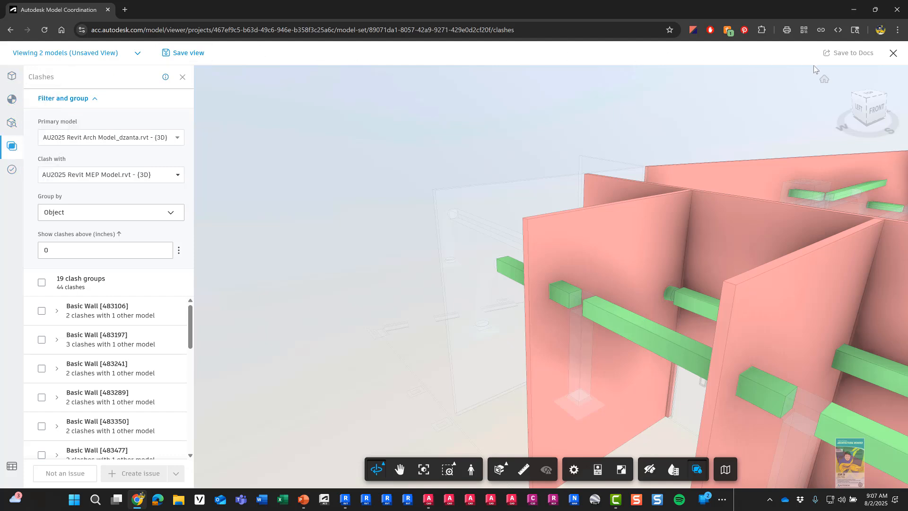
click(892, 57)
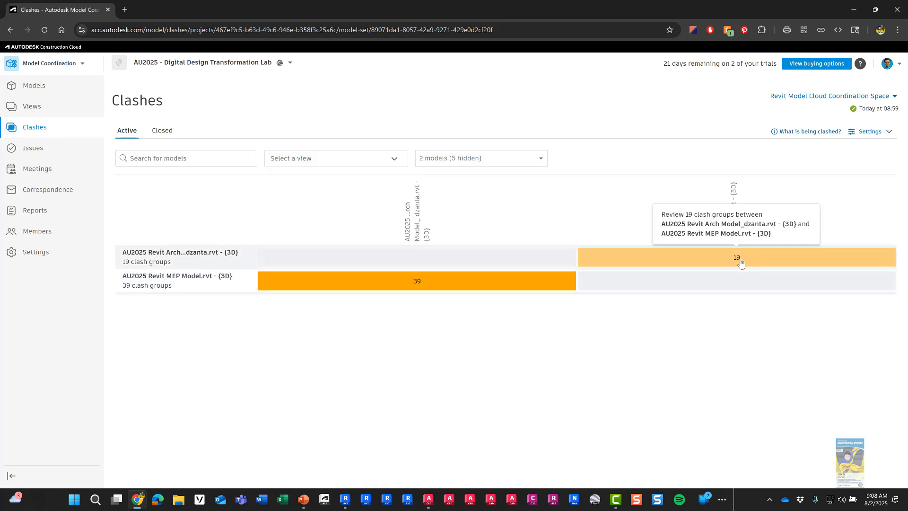
key(ctrl)
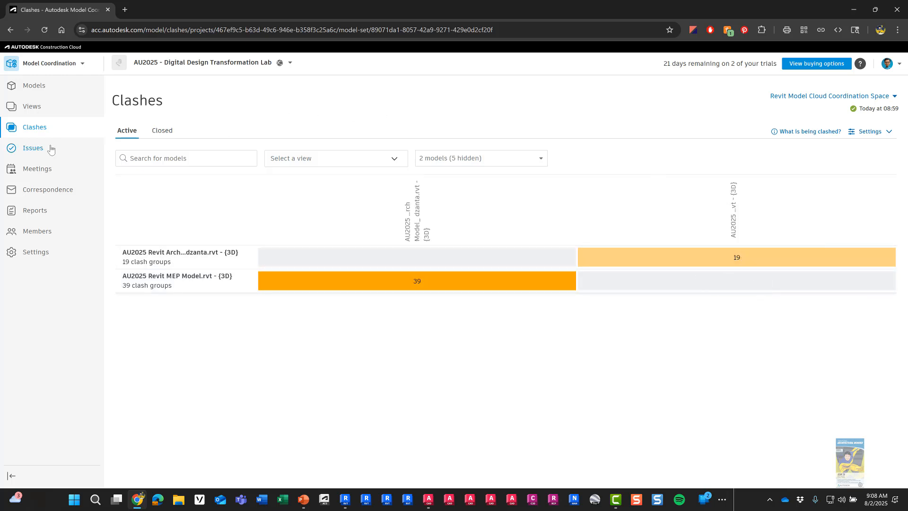
key(ctrl)
click(34, 148)
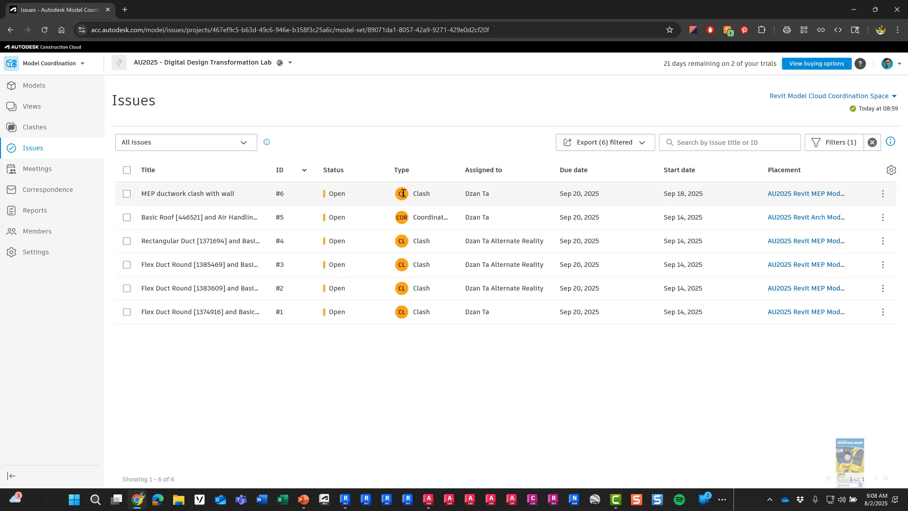
click(188, 194)
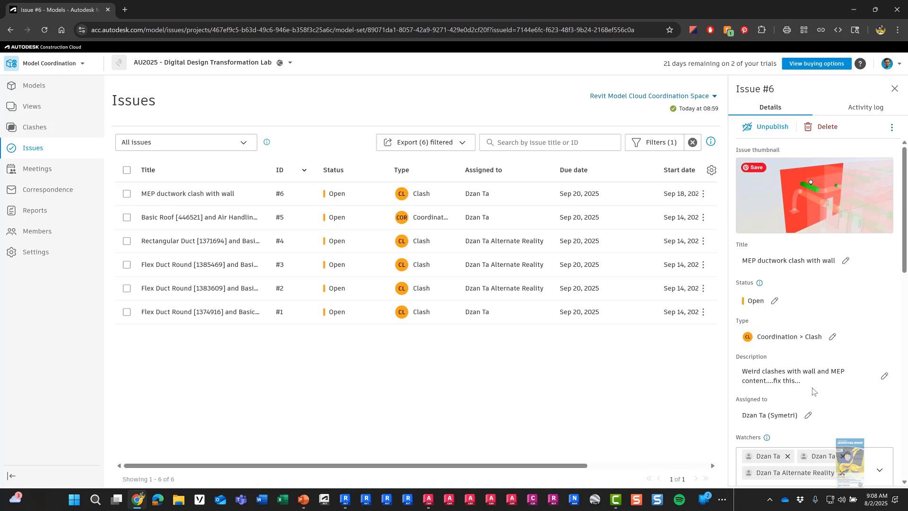
click(811, 208)
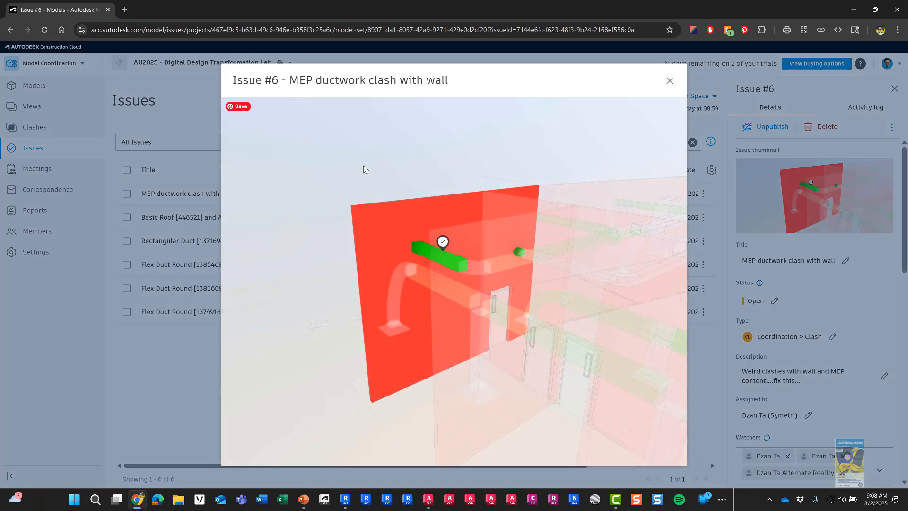
click(669, 80)
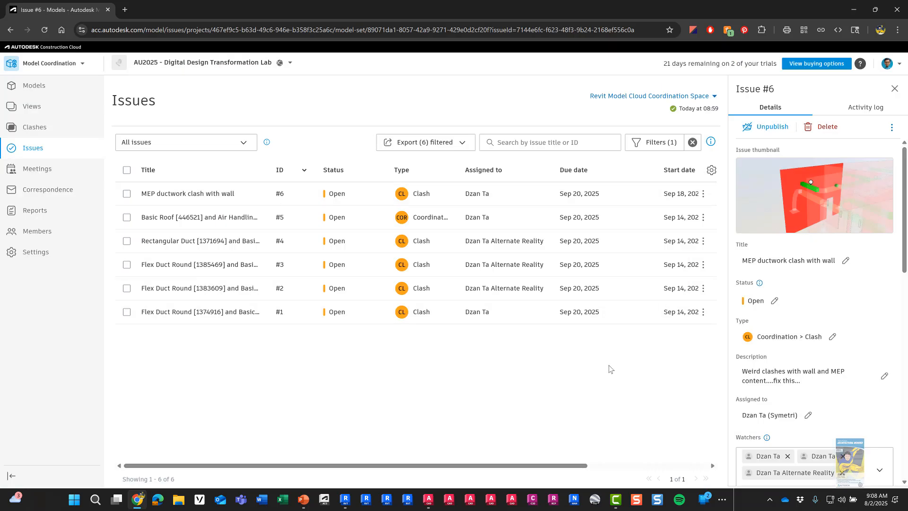
click(38, 128)
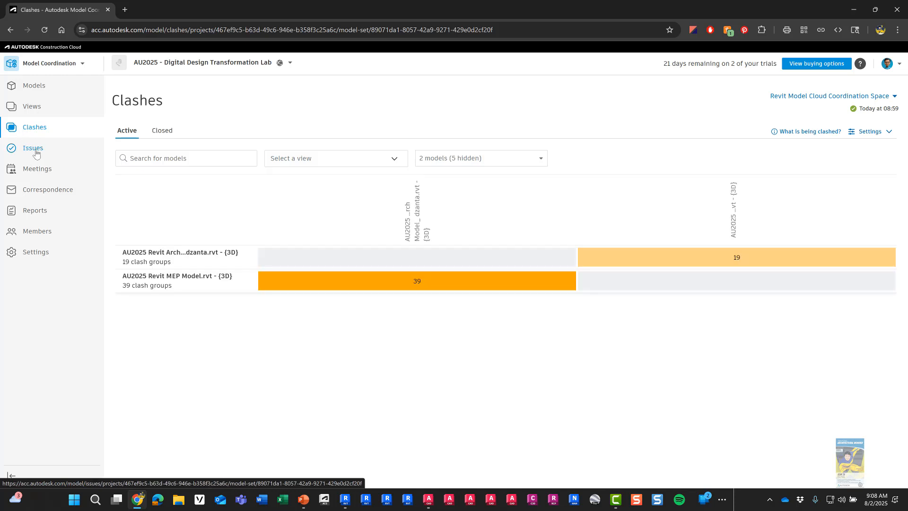
click(36, 150)
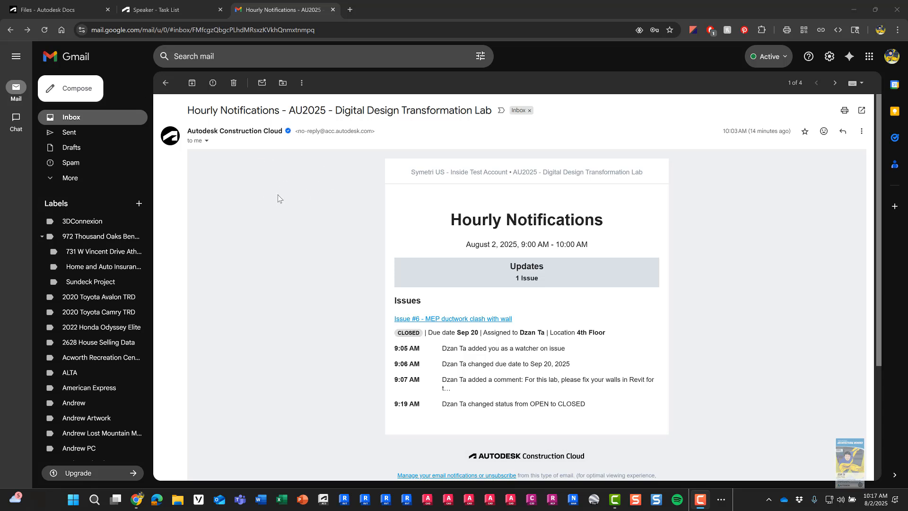
Step: From the inbox, open the ACC Hourly Notifications email and open its Issue #6 link in a new tab
click(97, 123)
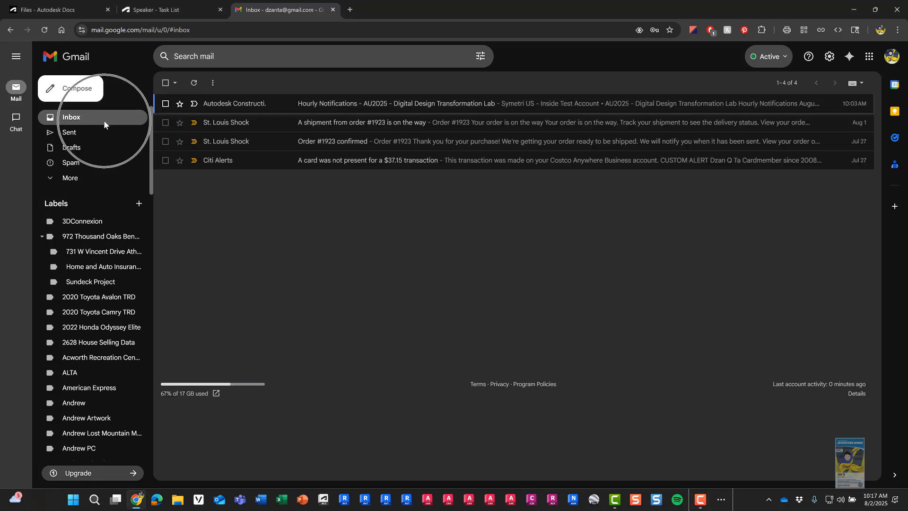
click(250, 110)
click(249, 110)
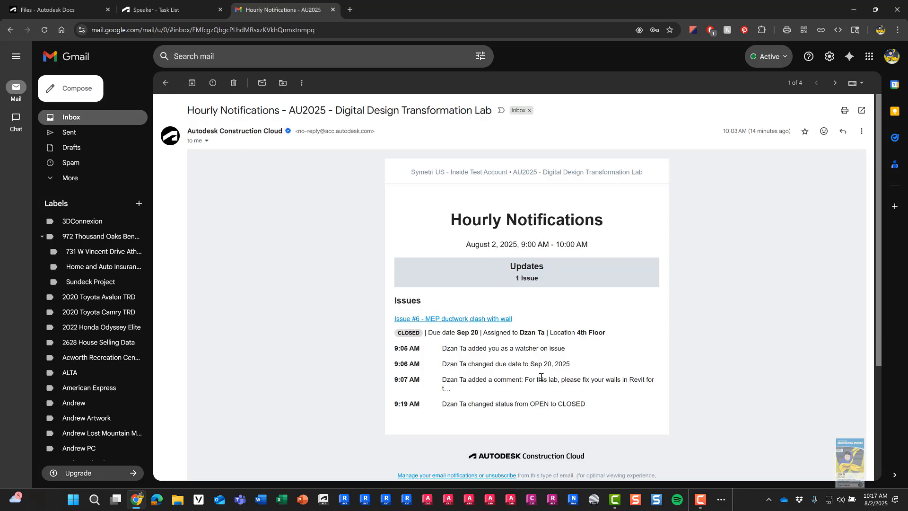
key(ctrl)
click(462, 320)
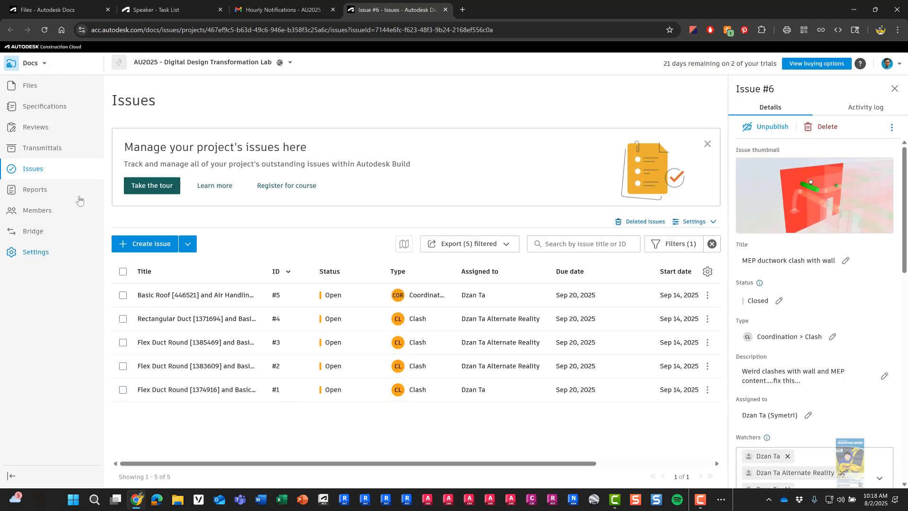
Step: Confirm Issue #6 is Closed, return to the Docs Issues list, then switch to Revit
click(39, 174)
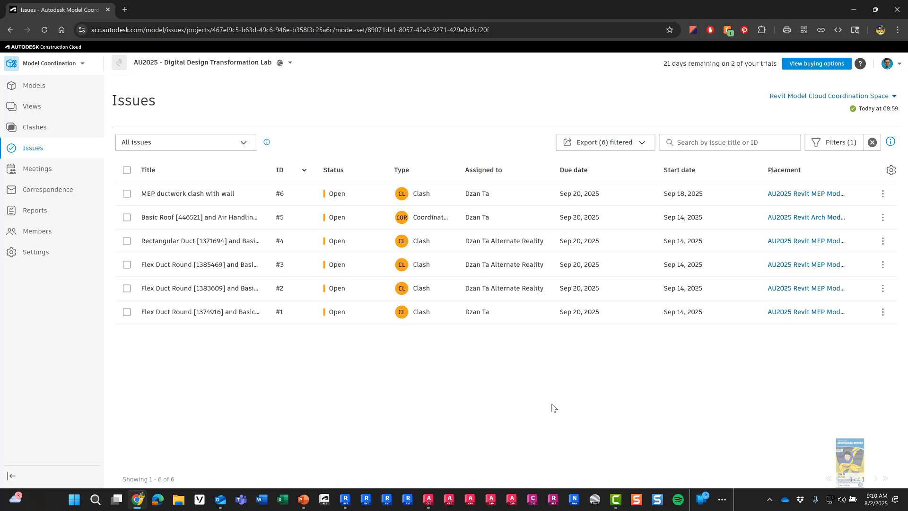
click(345, 499)
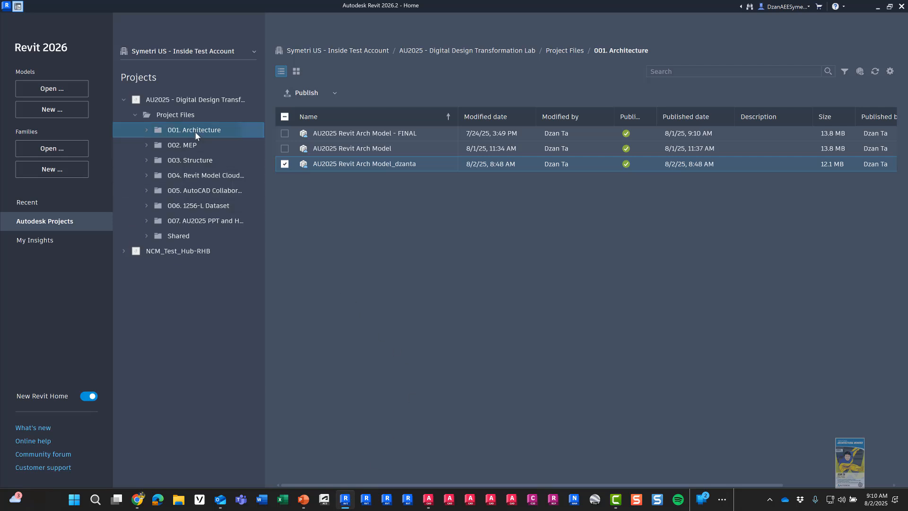
Step: Open AU2025 Revit Arch Model_dzanta from Autodesk Projects > 001. Architecture
click(69, 222)
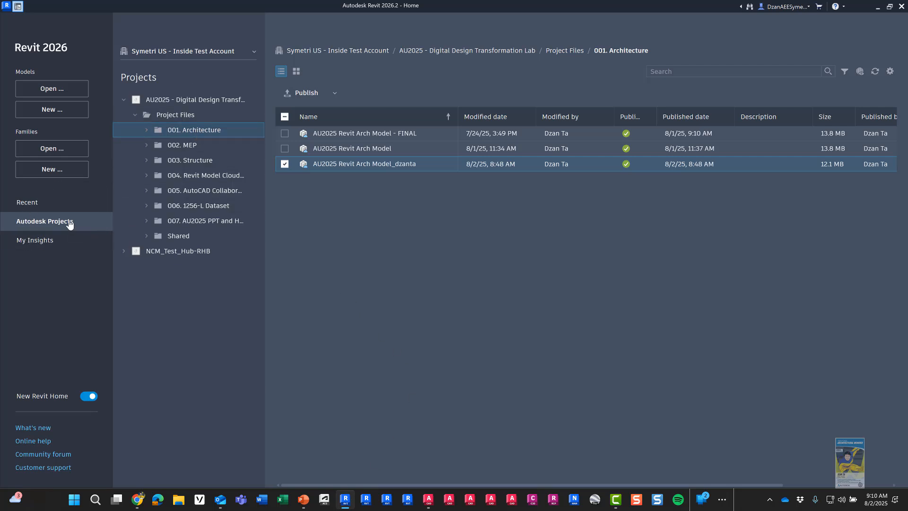
click(69, 222)
click(212, 135)
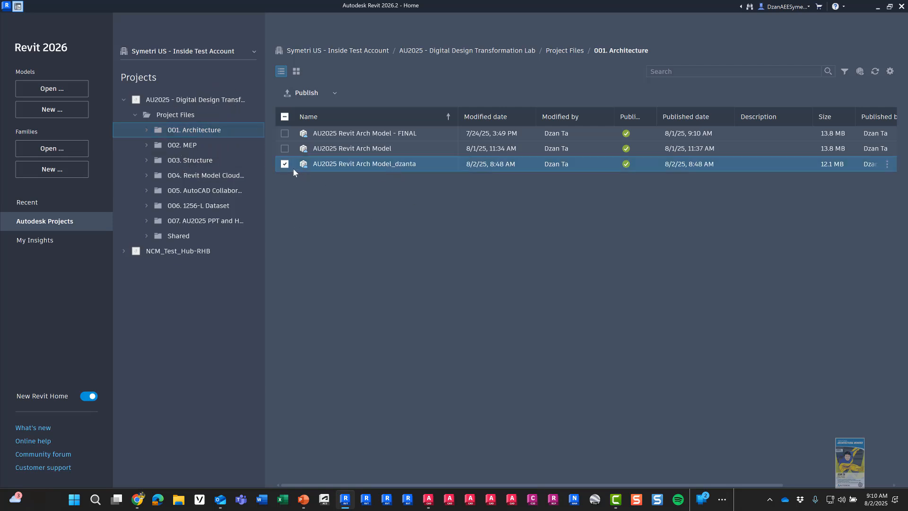
click(290, 200)
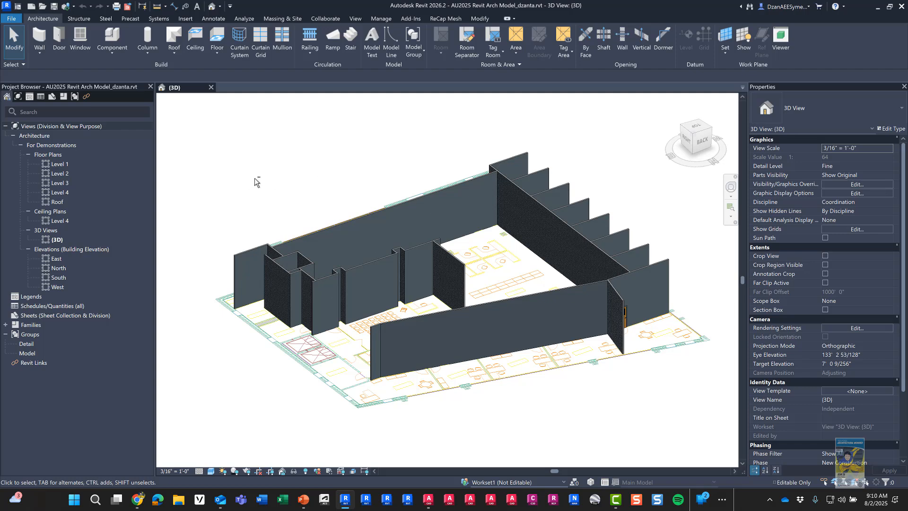
Step: Try selecting the interior walls in 3D, then open the Level 4 floor plan instead
shift+middle_drag(254, 178, 470, 193)
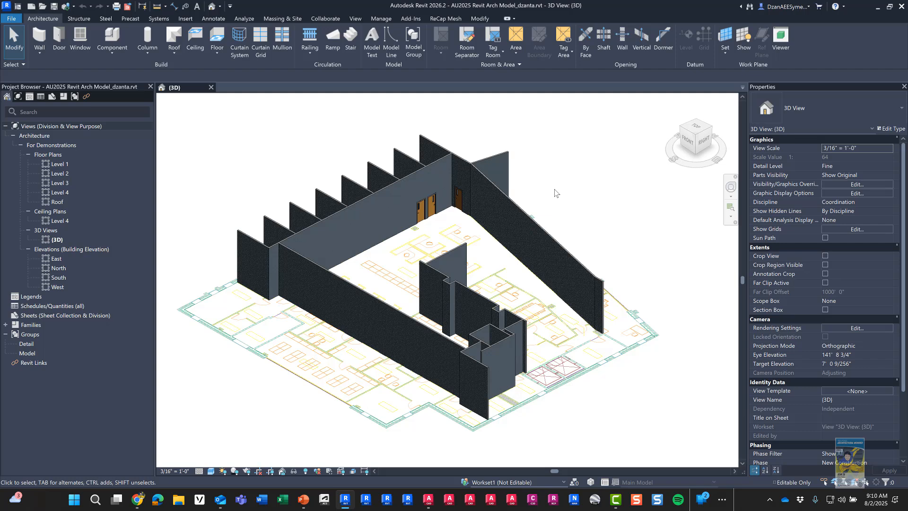
click(477, 171)
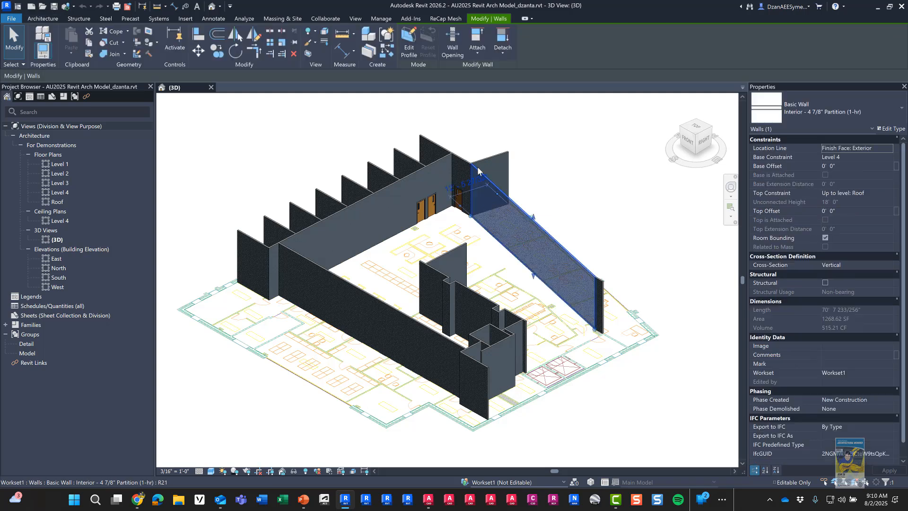
key(s)
key(a)
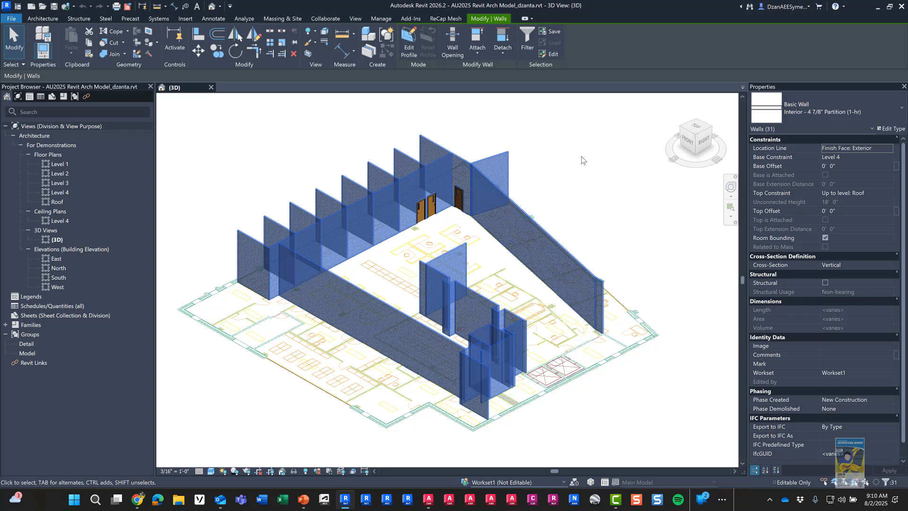
click(261, 156)
click(66, 193)
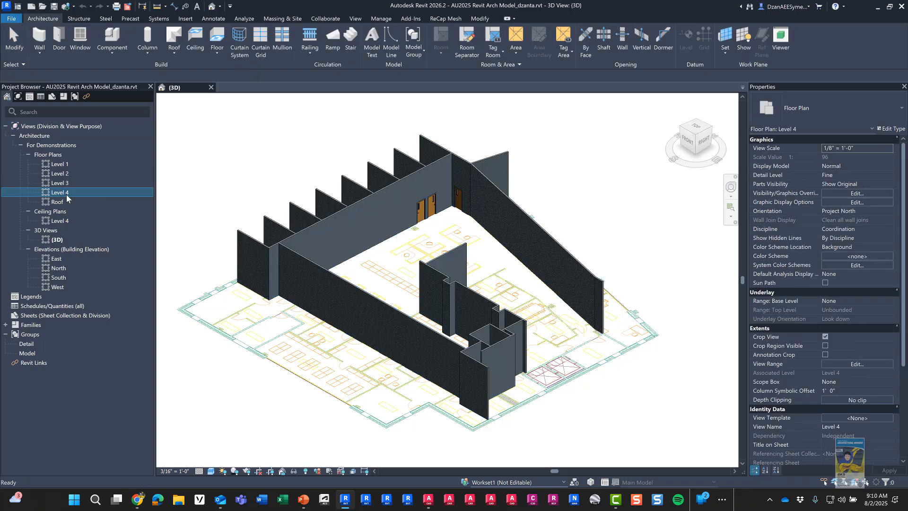
click(220, 164)
double_click(64, 192)
scroll(553, 290, up, 2)
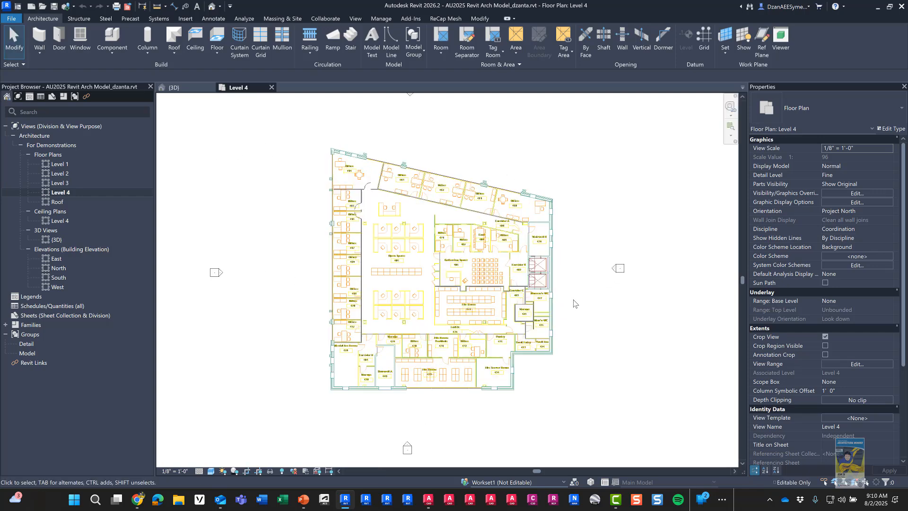
scroll(582, 287, up, 1)
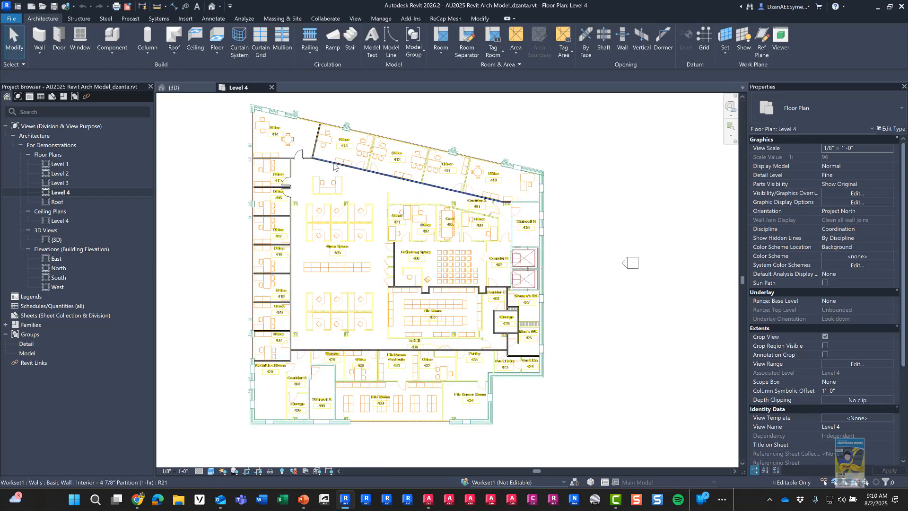
Step: Select all 31 interior partition walls visible in the Level 4 plan
click(334, 166)
right_click(334, 165)
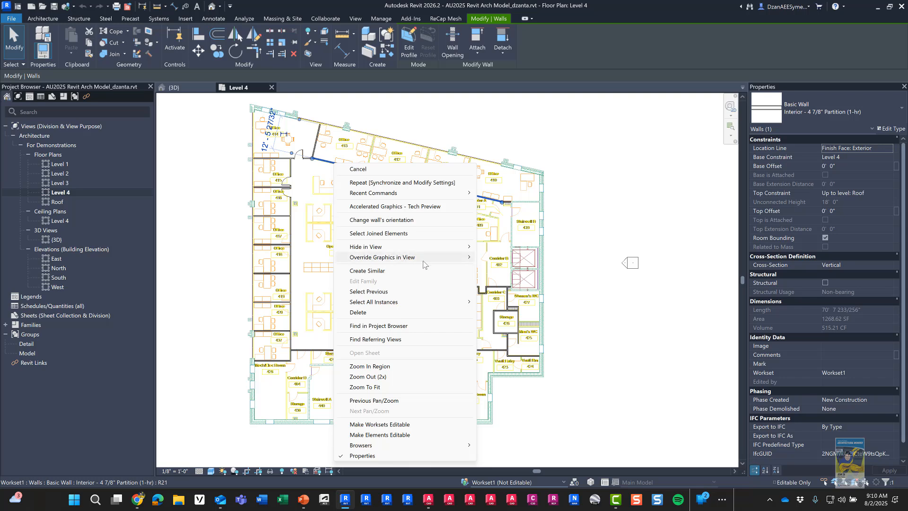
mouse_move(428, 304)
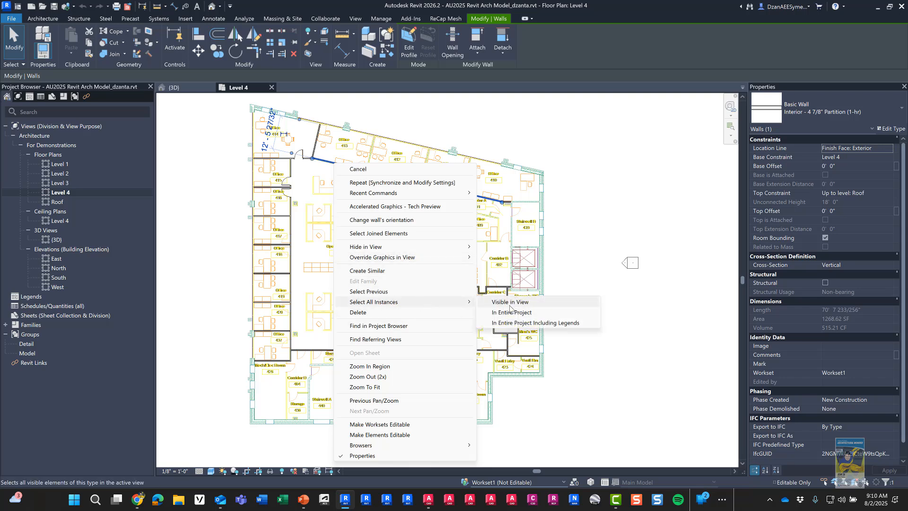
click(509, 303)
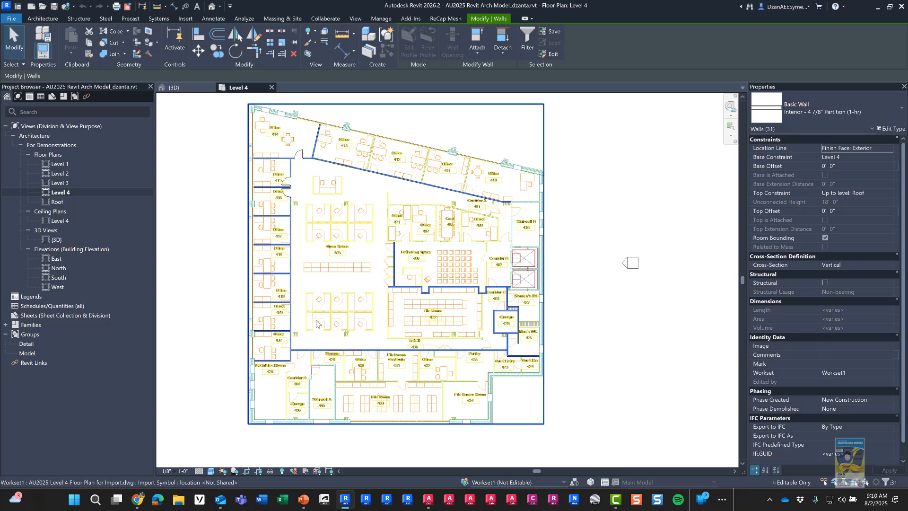
scroll(317, 323, up, 1)
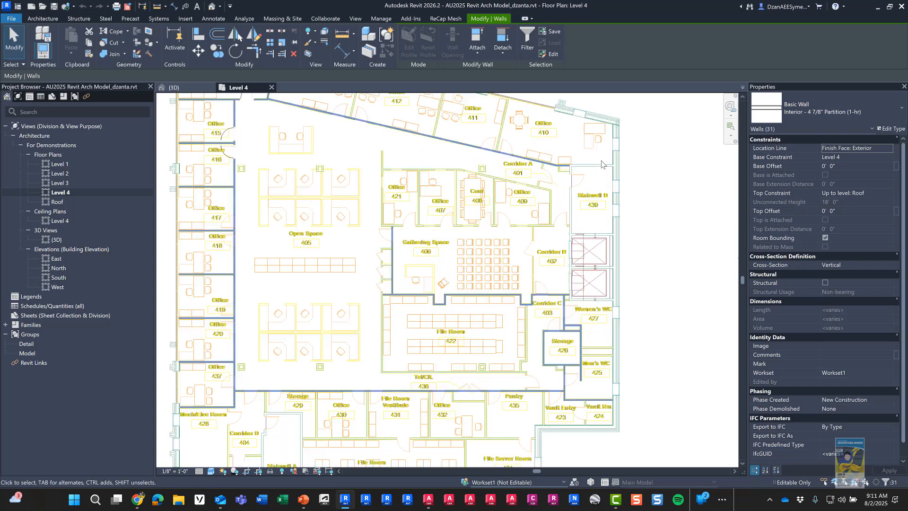
scroll(599, 176, up, 5)
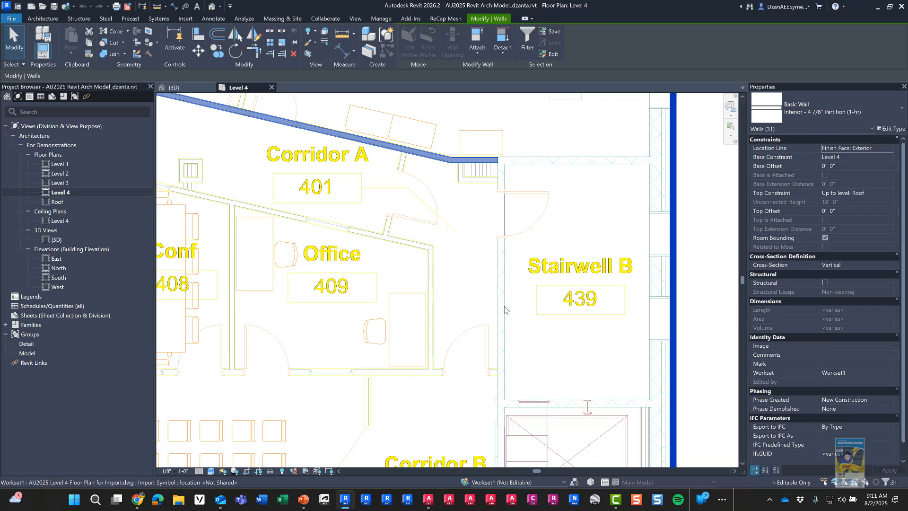
scroll(507, 316, down, 8)
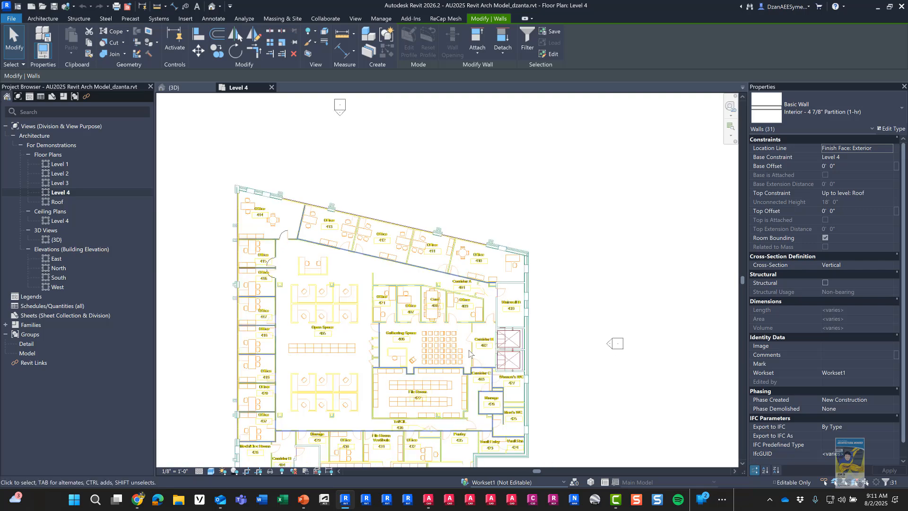
middle_drag(514, 291, 532, 248)
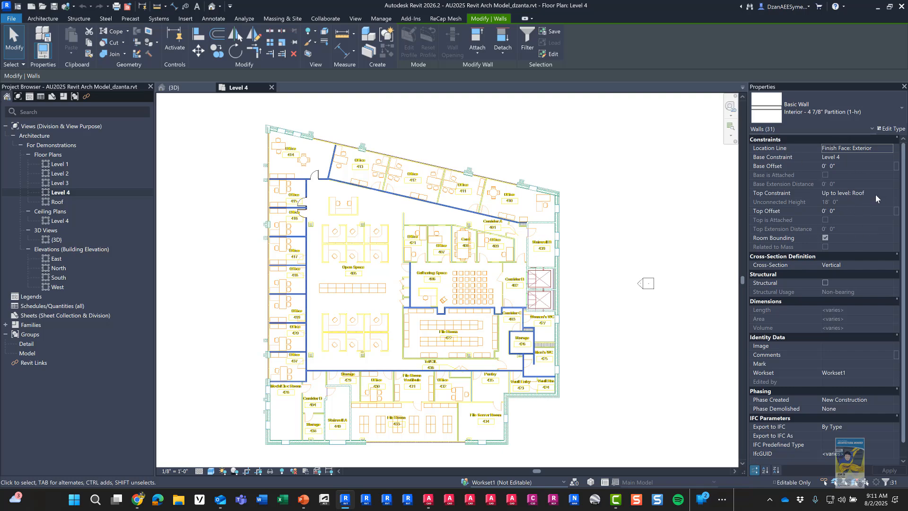
Step: Set the selected walls' Top Constraint to Unconnected with a 10' 6" height
click(889, 194)
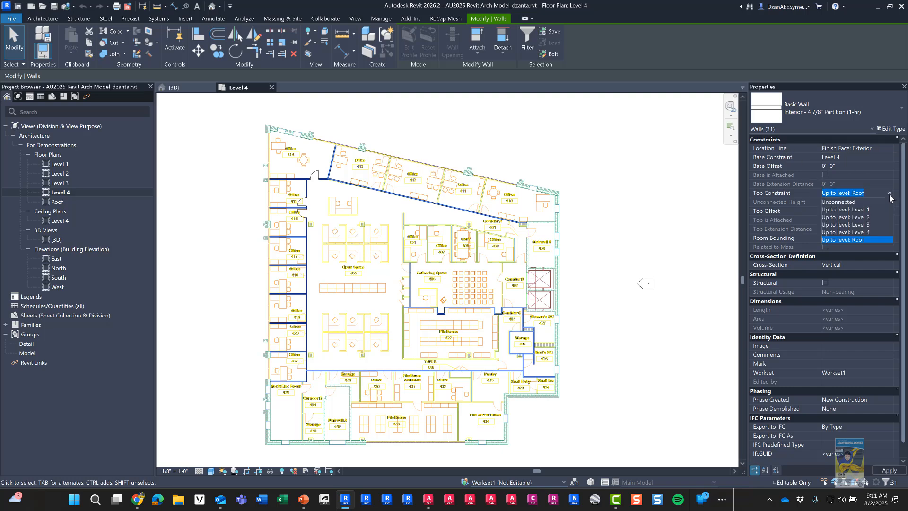
click(857, 203)
click(852, 202)
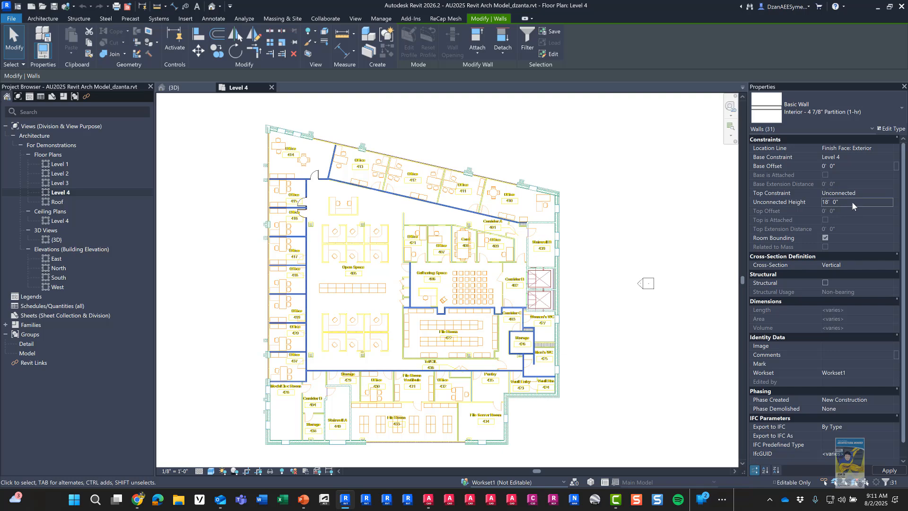
text(10.5)
key(Return)
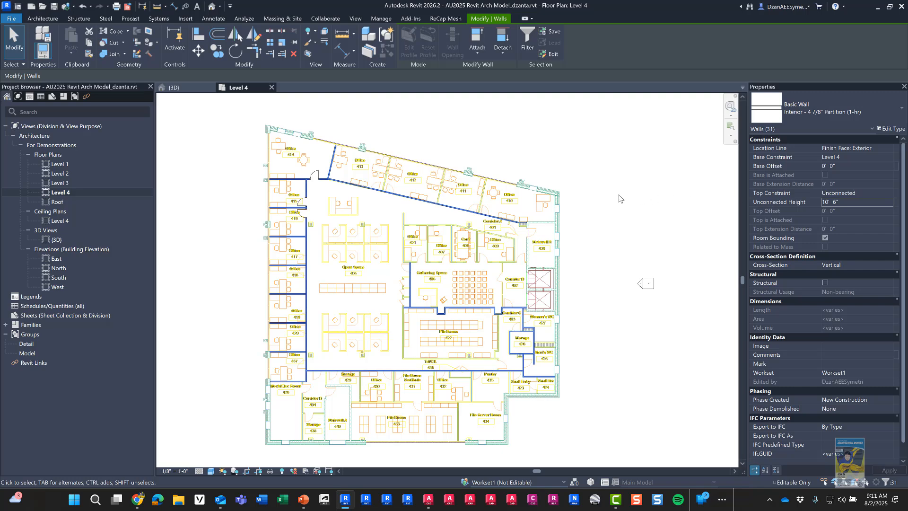
click(608, 202)
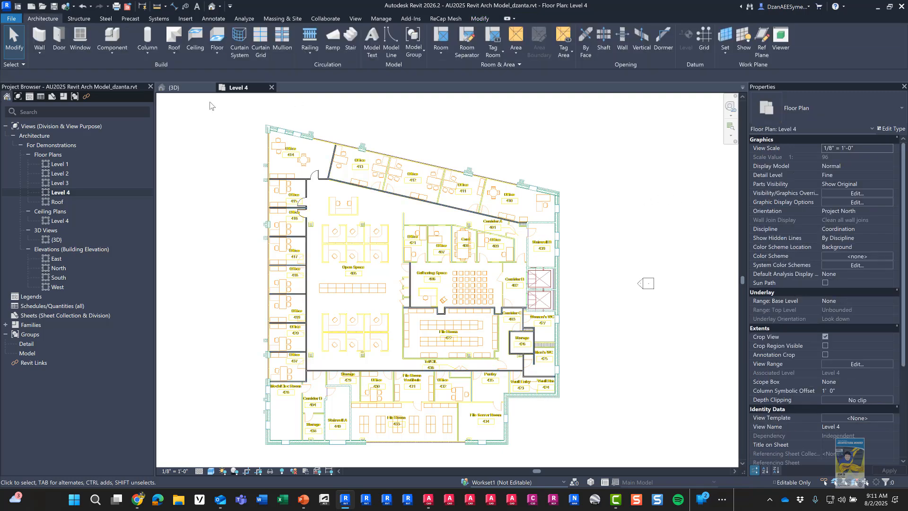
Step: Check the shorter walls in the 3D view and close the Level 4 plan
click(185, 87)
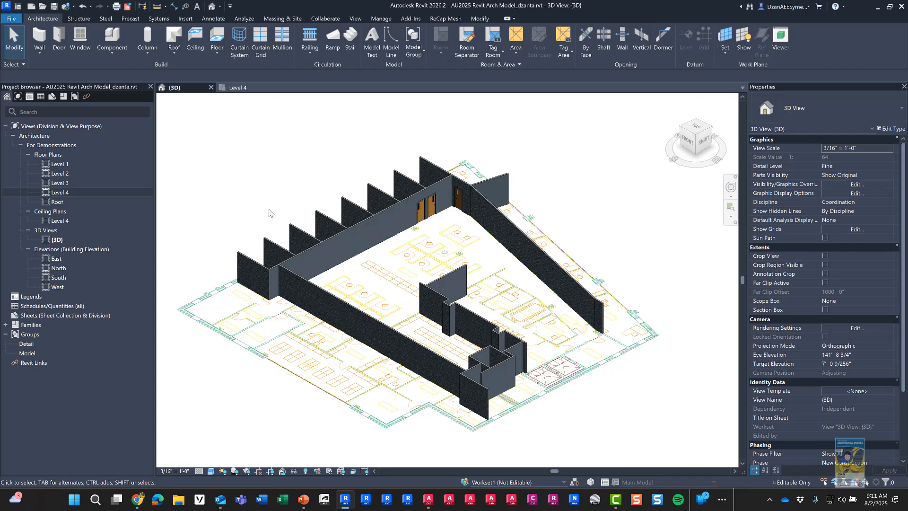
shift+middle_drag(268, 213, 277, 150)
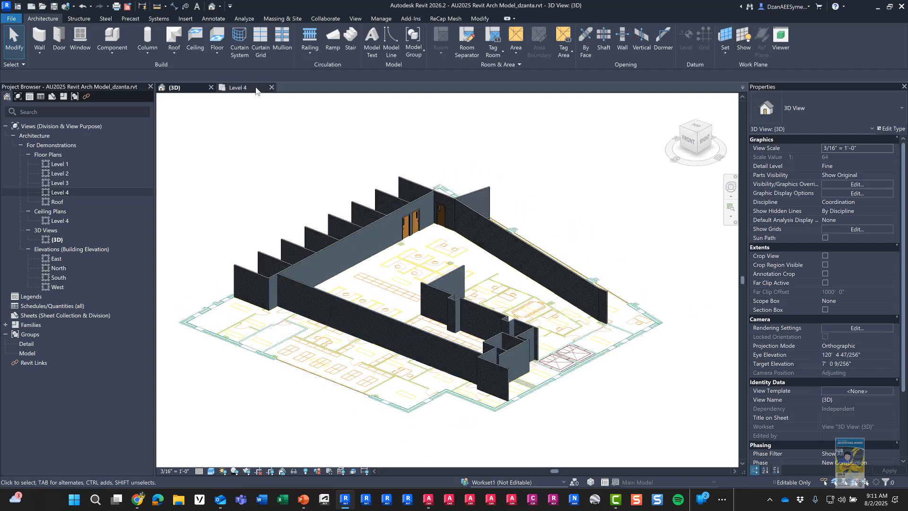
click(272, 87)
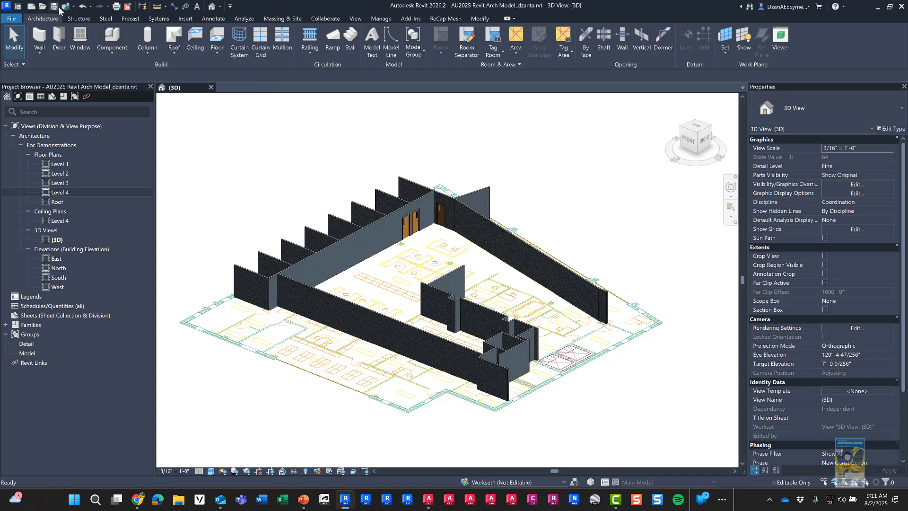
Step: Save and synchronize the model with central, then close the {3D} view
click(53, 7)
click(65, 6)
click(445, 297)
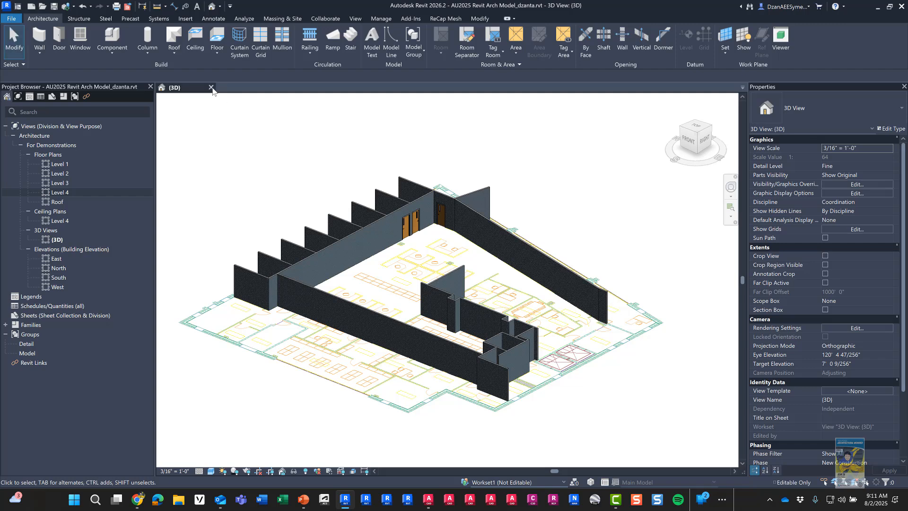
click(210, 87)
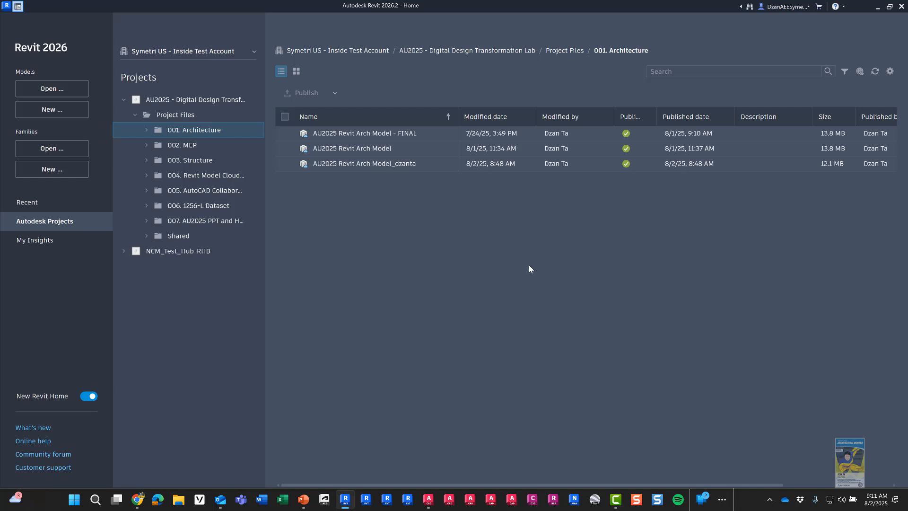
mouse_move(623, 166)
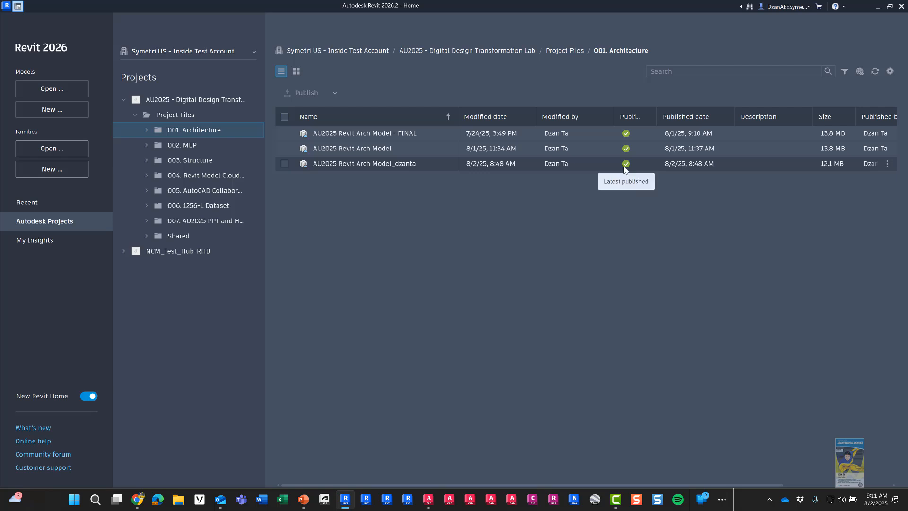
key(ctrl)
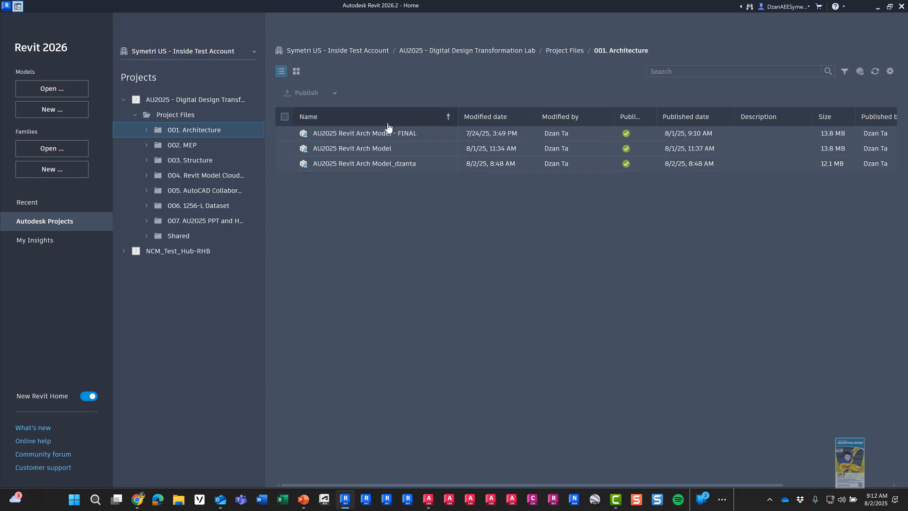
Step: Publish the latest version of AU2025 Revit Arch Model_dzanta in 001. Architecture to the cloud
click(189, 147)
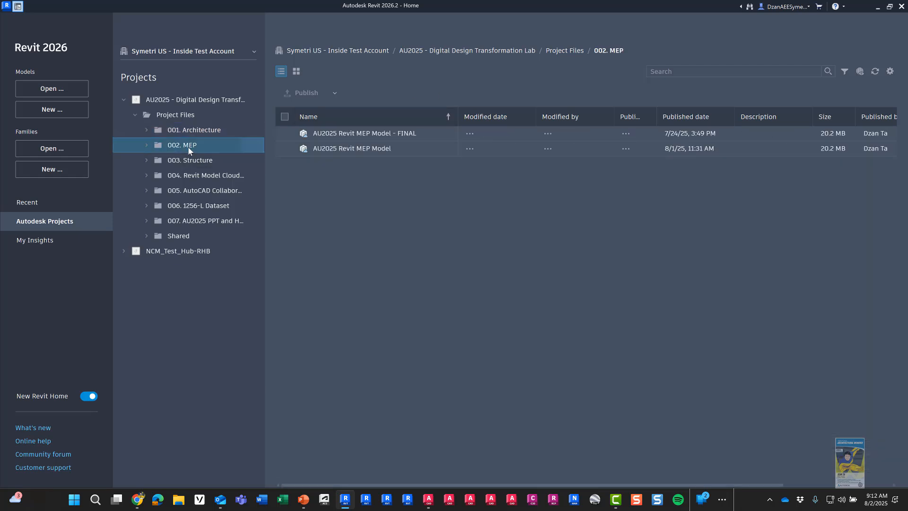
click(193, 131)
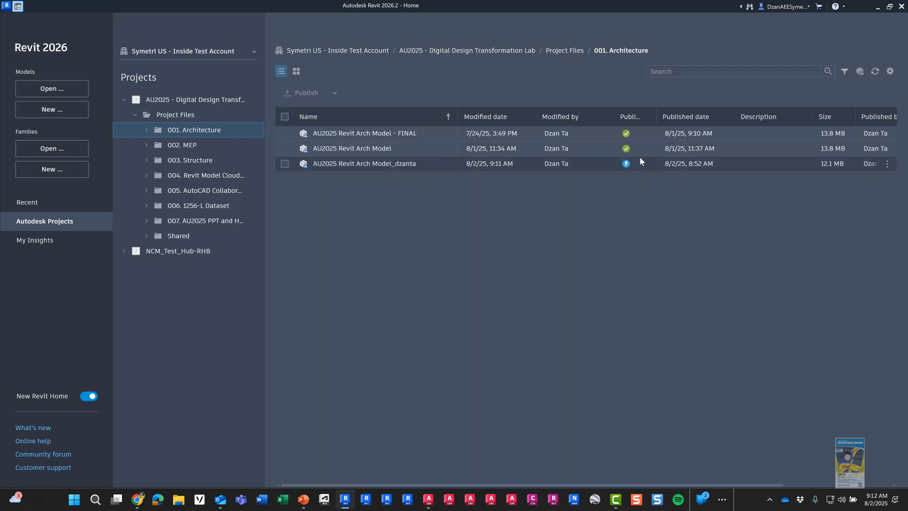
click(285, 166)
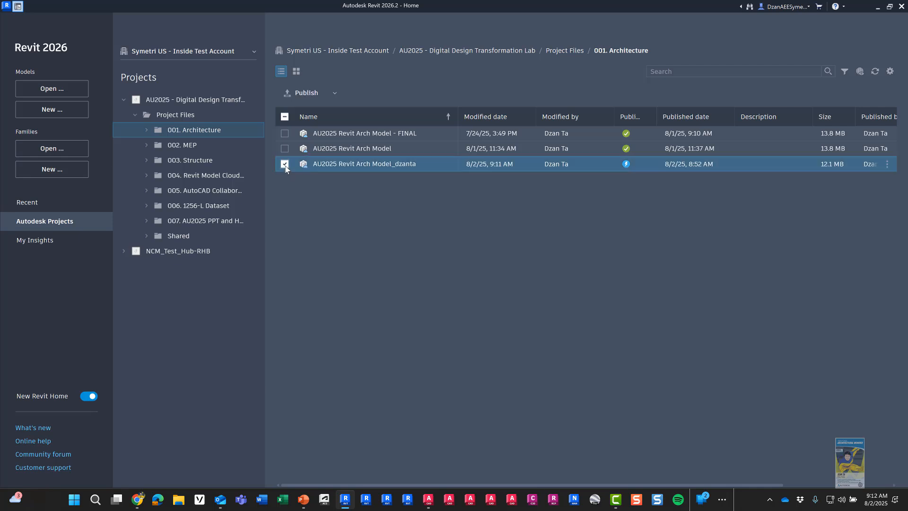
right_click(332, 167)
click(379, 244)
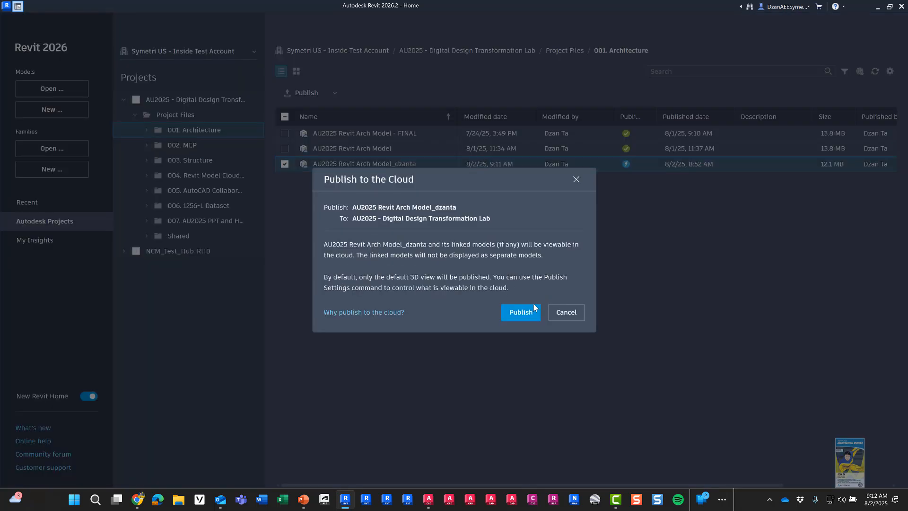
click(525, 315)
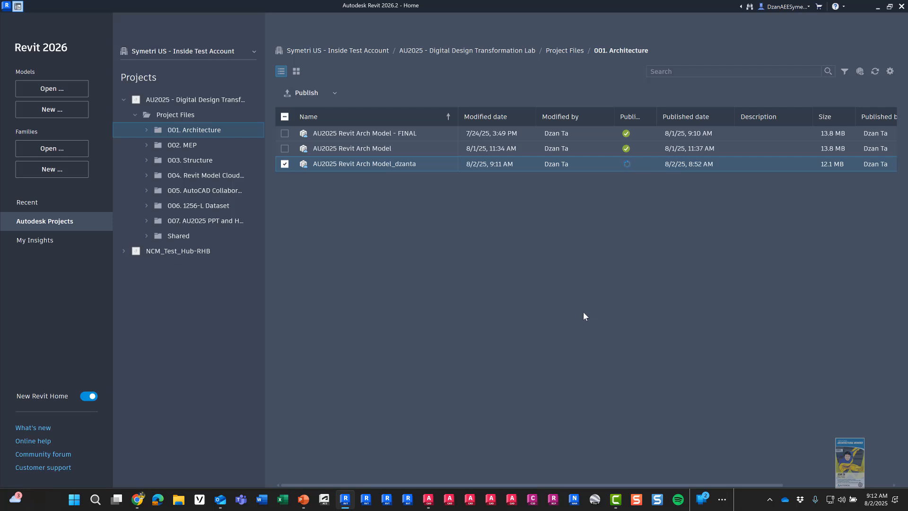
Step: In Chrome, switch to Docs and open the 001. Architecture folder showing the V4 Arch model
click(141, 500)
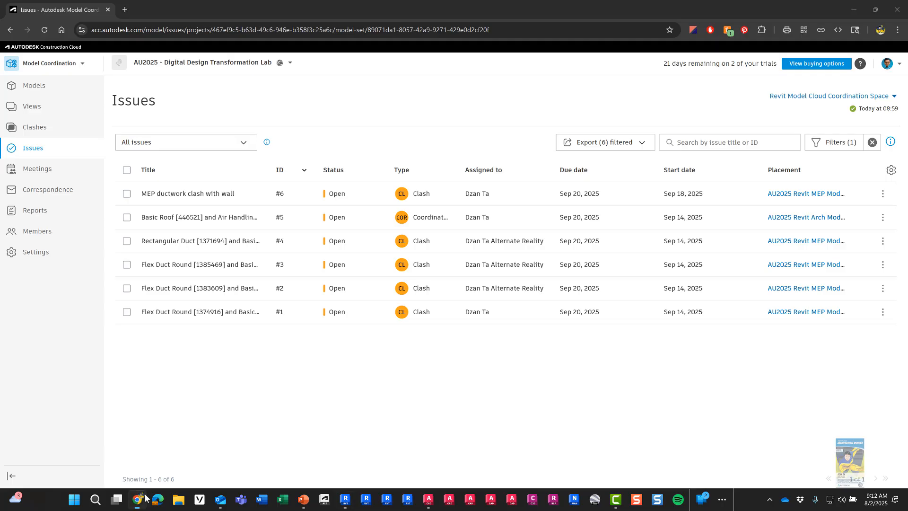
click(36, 68)
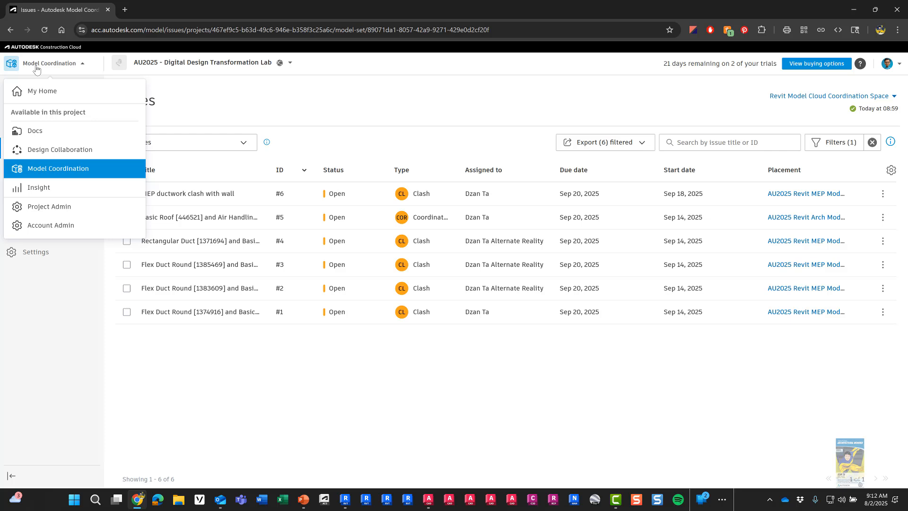
click(38, 130)
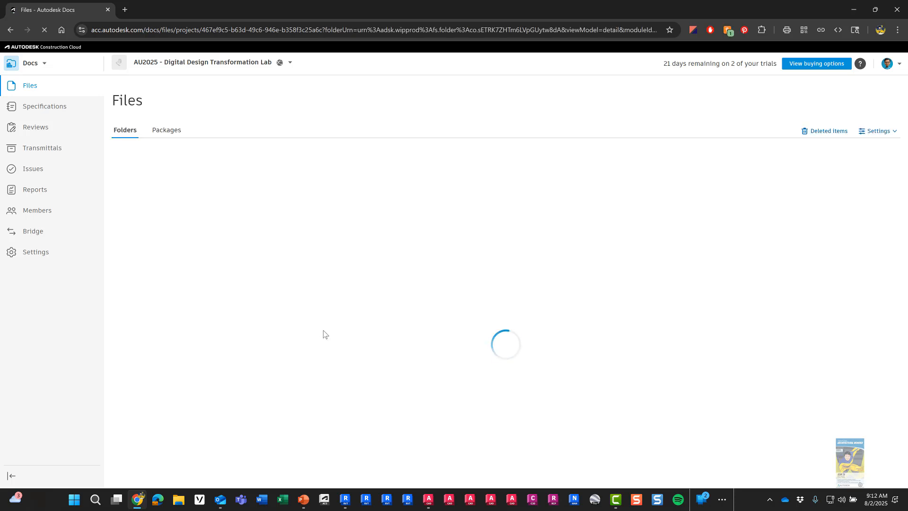
click(183, 170)
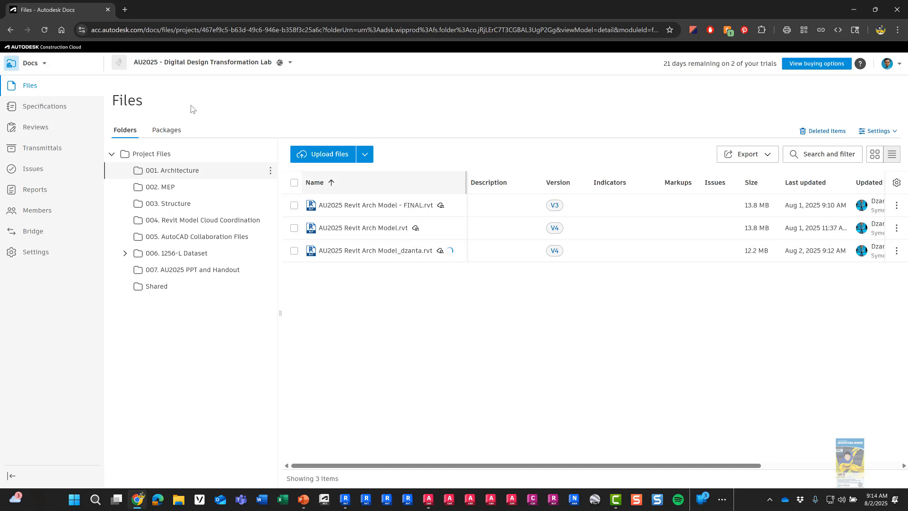
Step: Refresh the files and copy the V4 Arch model into 004. Revit Model Cloud Coordination
click(44, 30)
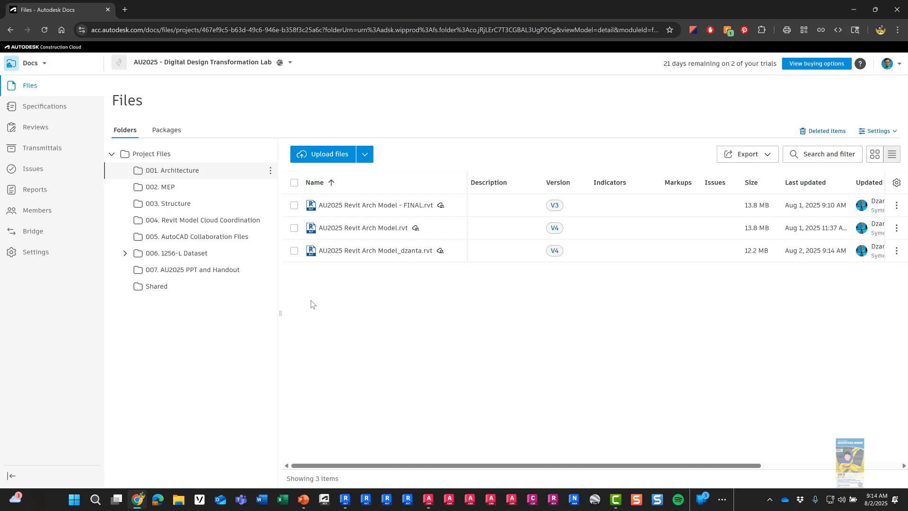
click(294, 251)
click(439, 156)
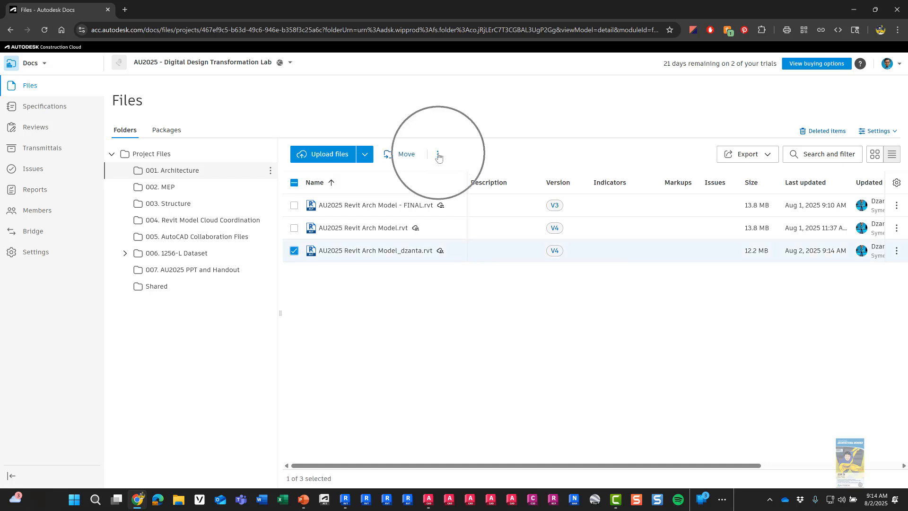
click(449, 170)
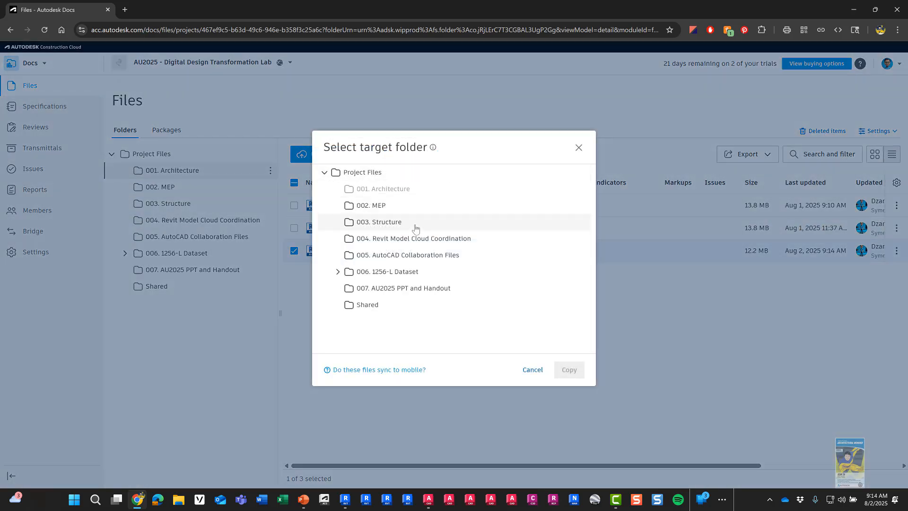
click(415, 242)
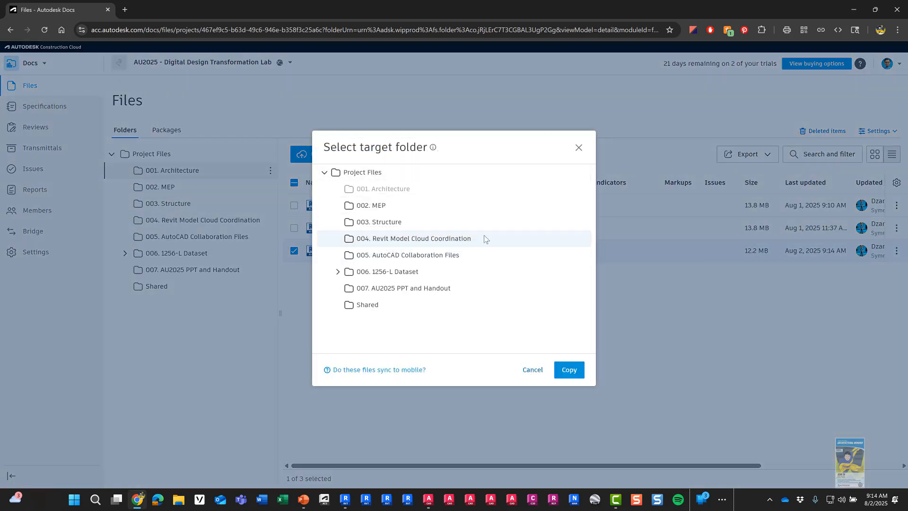
click(570, 371)
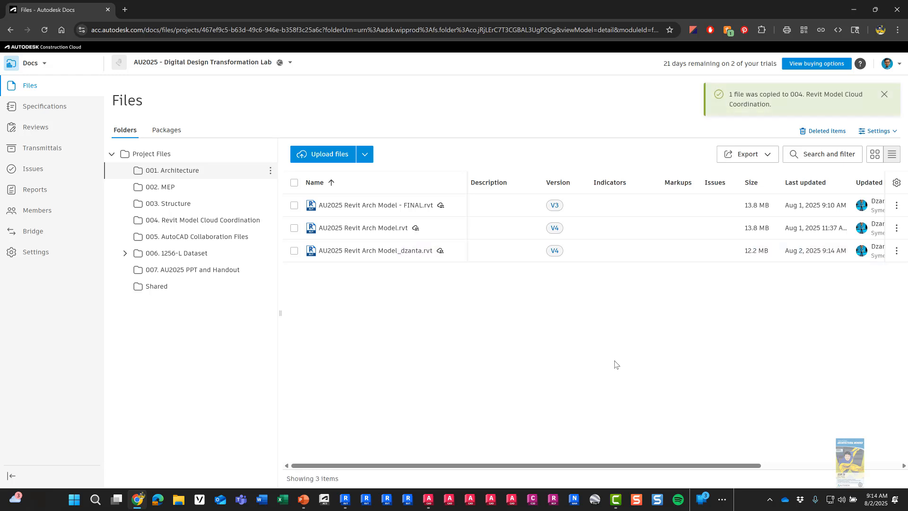
click(884, 96)
click(27, 66)
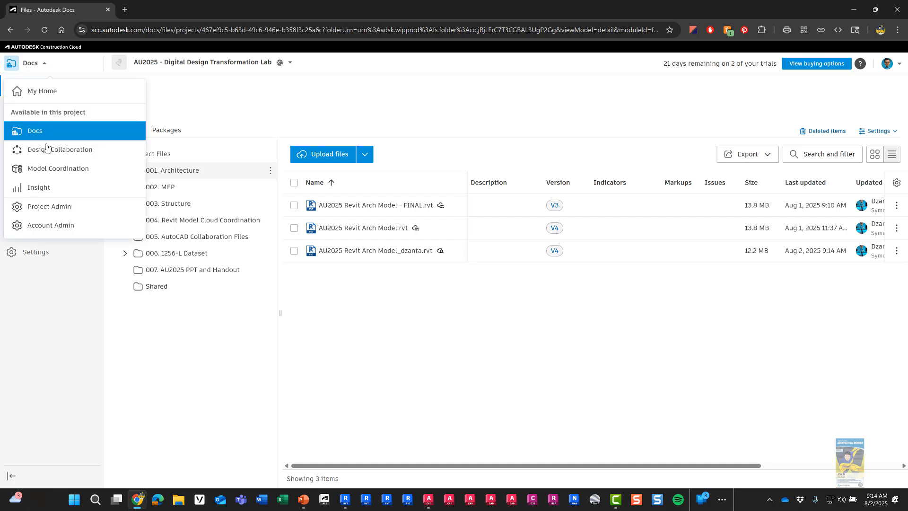
Step: Switch to Model Coordination and open the Clashes overview
click(48, 168)
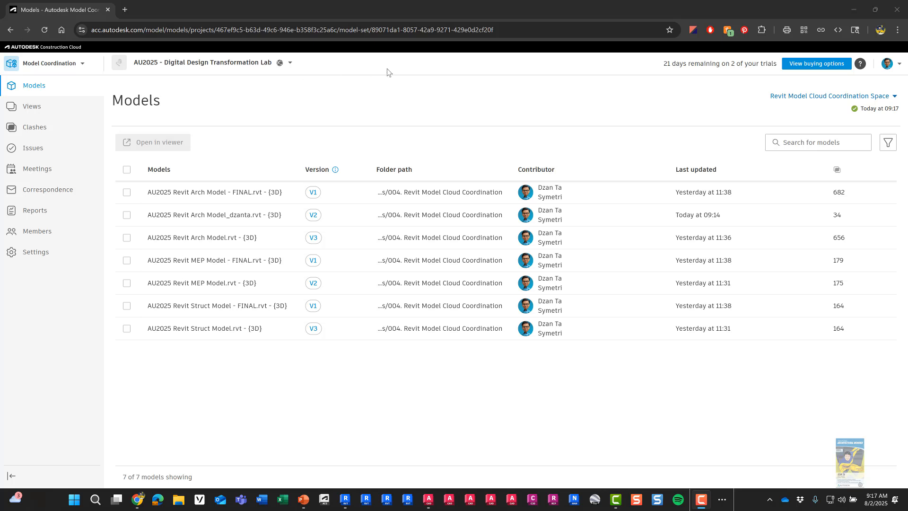
click(317, 224)
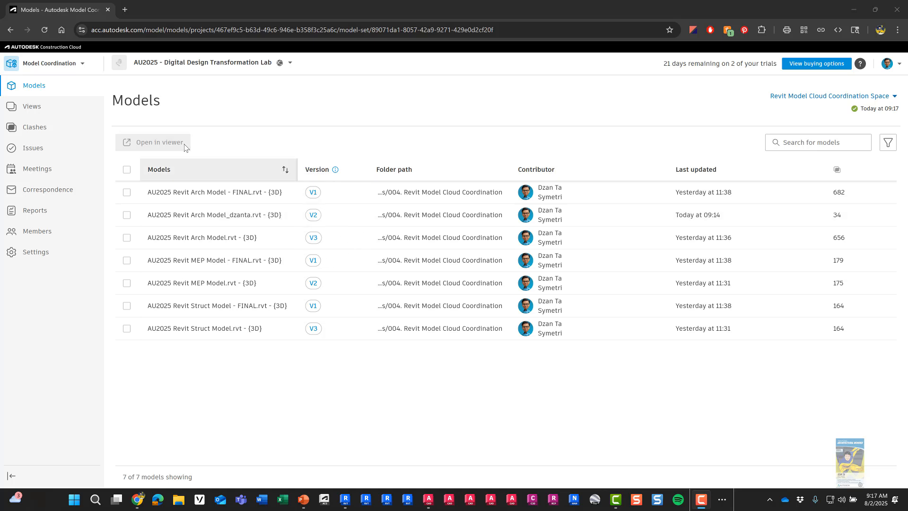
click(42, 126)
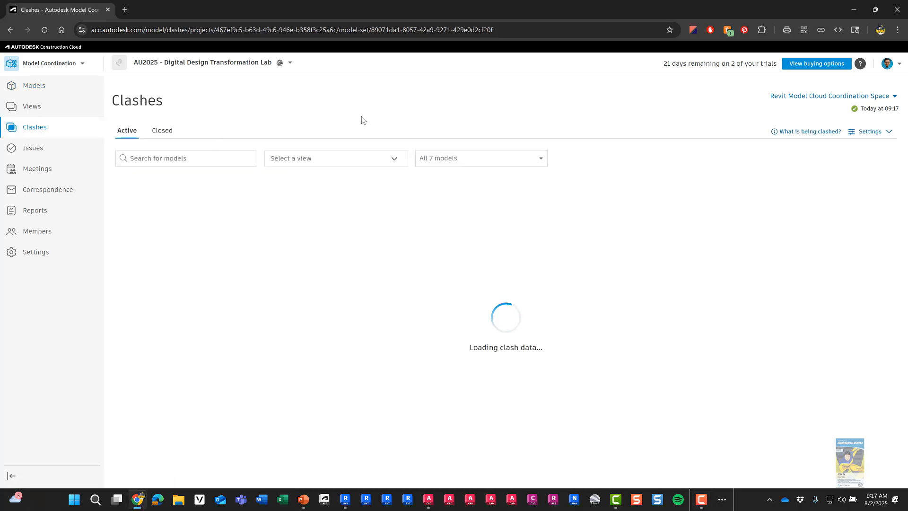
Step: Filter the clash matrix to only the updated dzanta Arch model and AU2025 Revit MEP Model
click(542, 163)
click(527, 178)
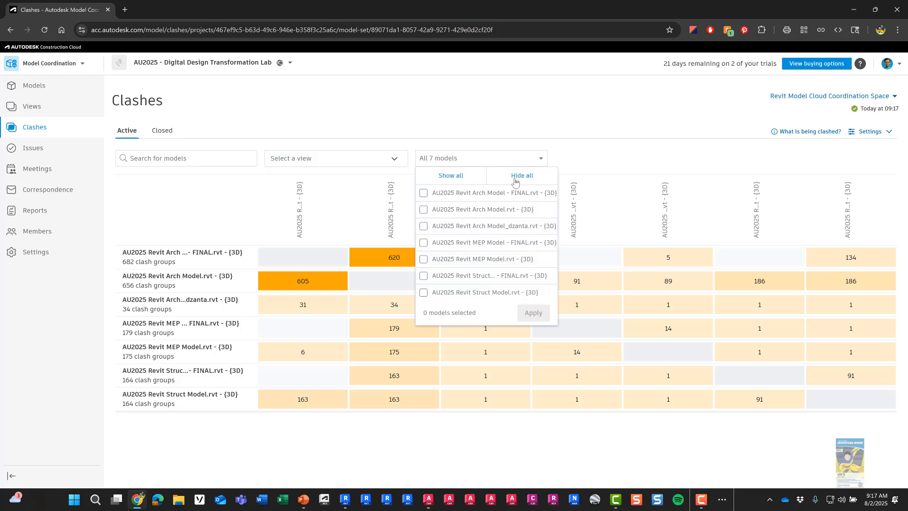
click(423, 231)
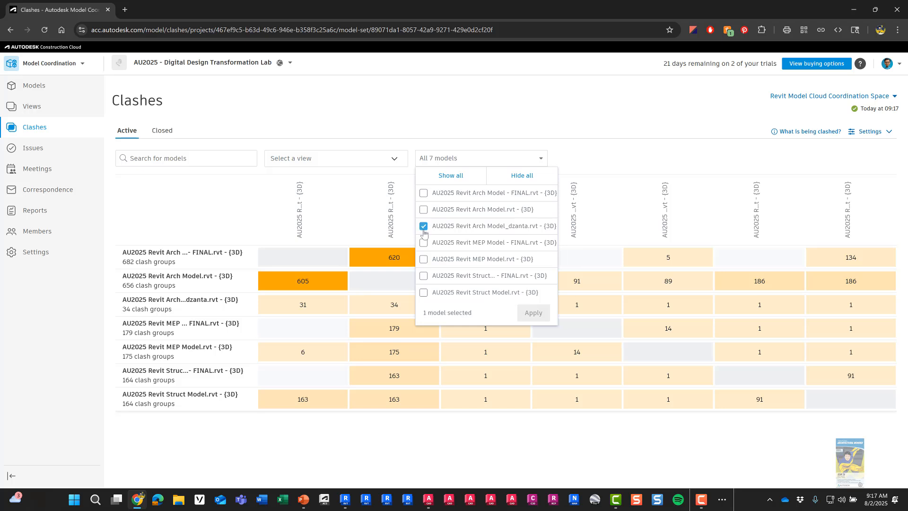
click(423, 259)
click(533, 313)
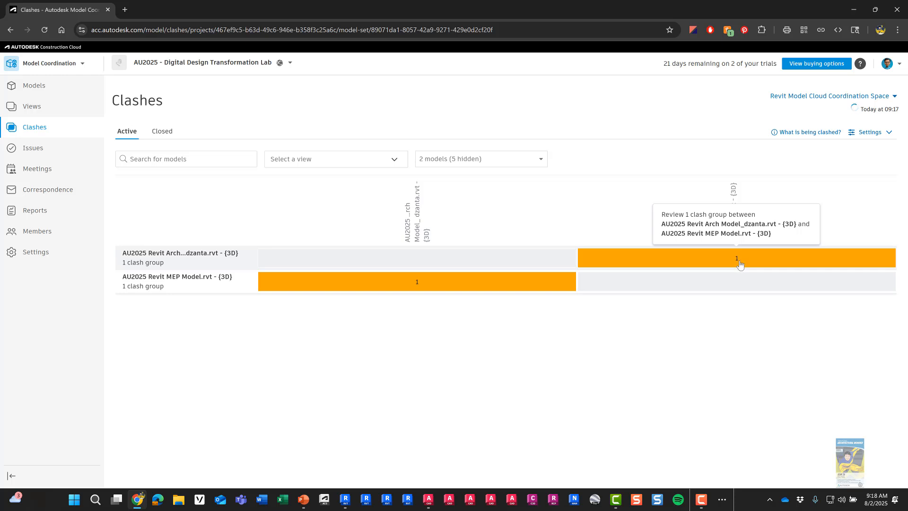
Step: Open the Arch–MEP wall and flex duct clash in the viewer and orbit to inspect it
click(739, 262)
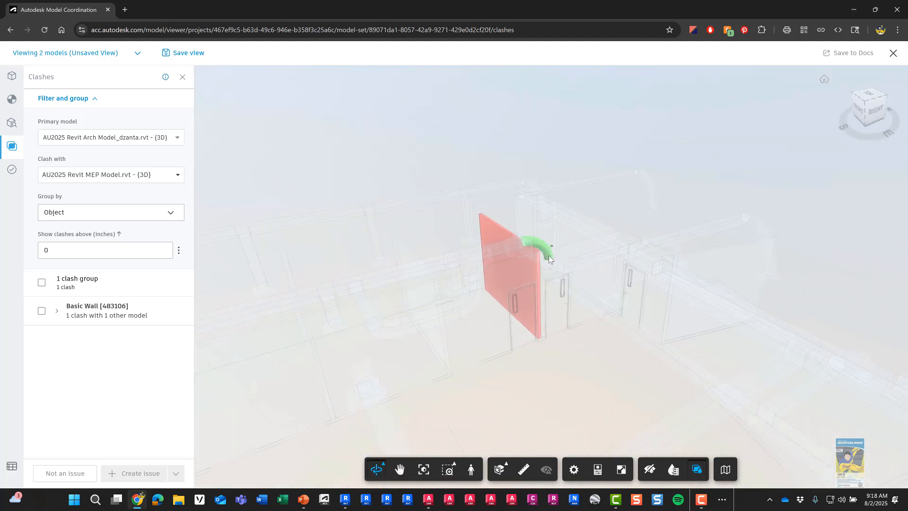
scroll(524, 234, up, 4)
shift+middle_drag(524, 262, 444, 224)
scroll(508, 236, up, 3)
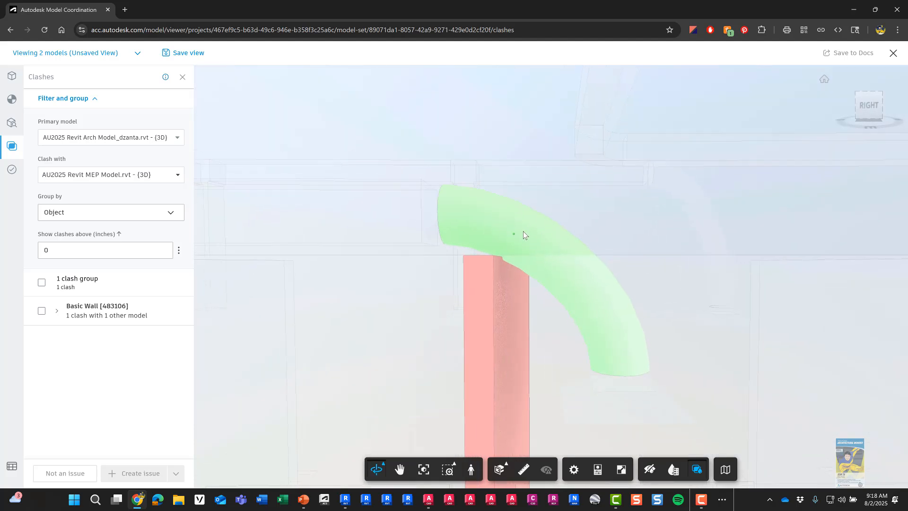
scroll(531, 243, up, 3)
shift+middle_drag(531, 250, 533, 271)
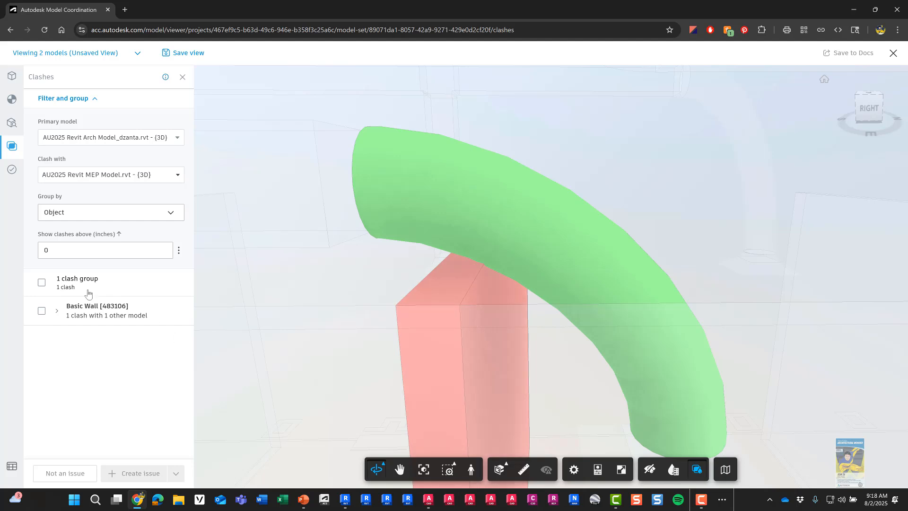
Step: Mark the Basic Wall clash group Not an Issue with reason Valid interface and a fabrication comment
click(41, 310)
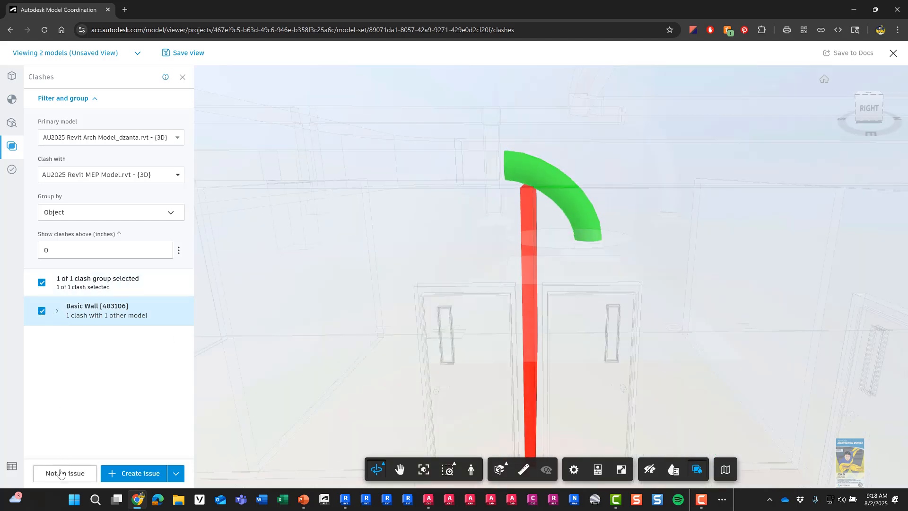
click(62, 473)
click(78, 194)
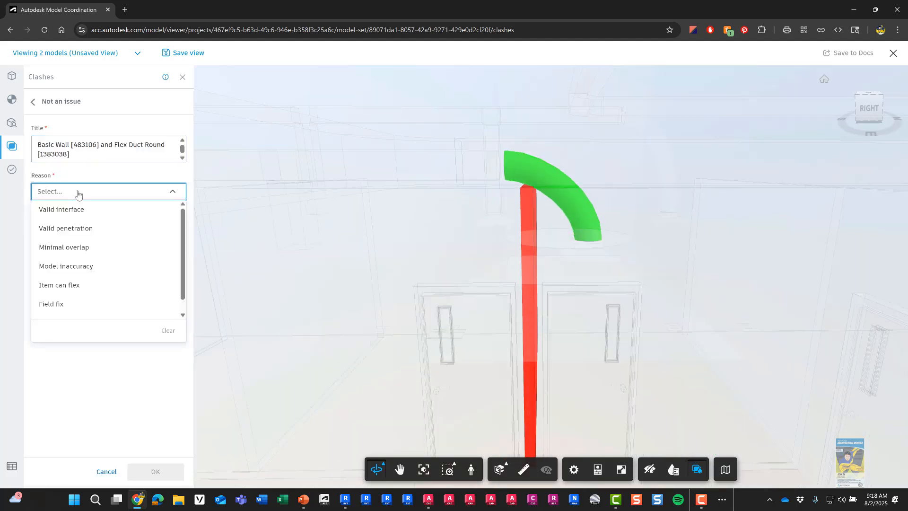
click(79, 208)
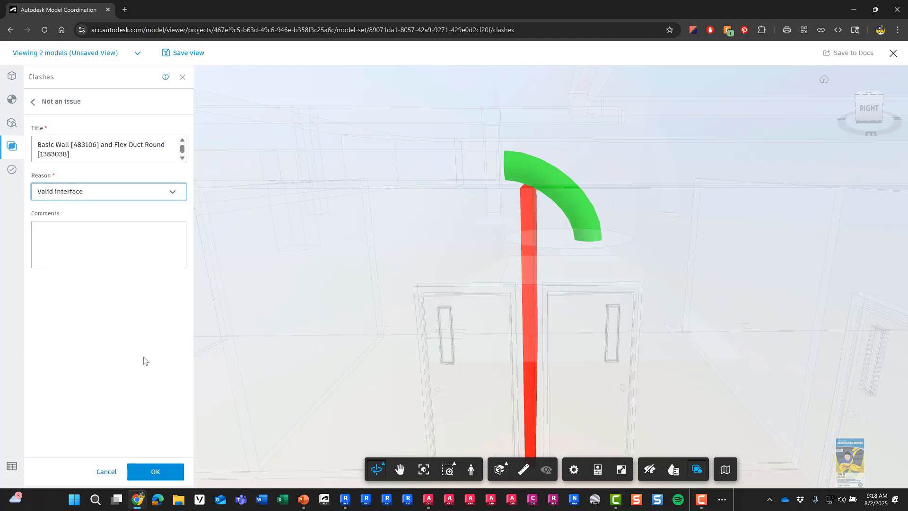
click(105, 242)
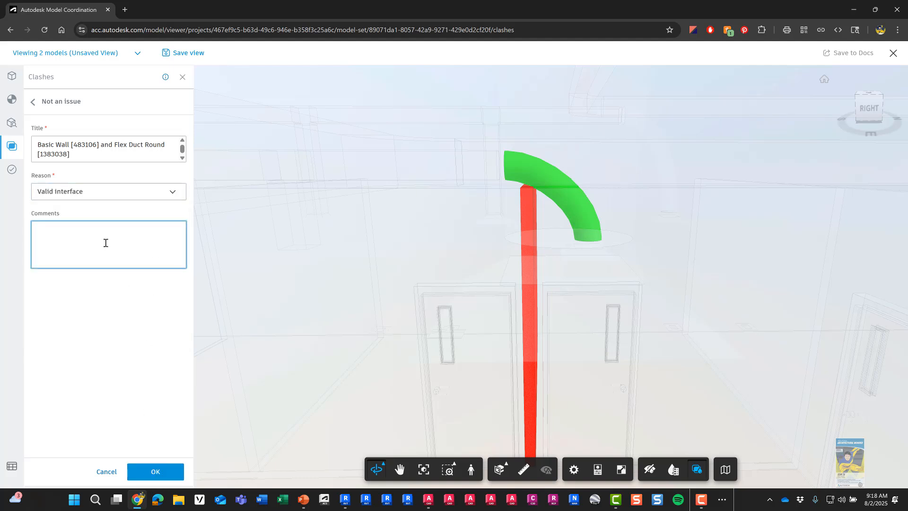
text(flex duct will sit on top of wall or clear based)
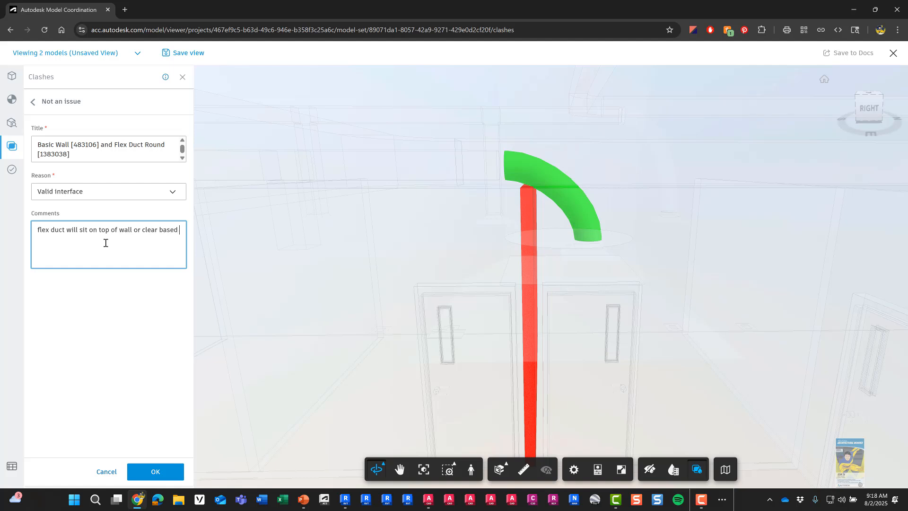
text( on mep fabrication/installer)
click(150, 469)
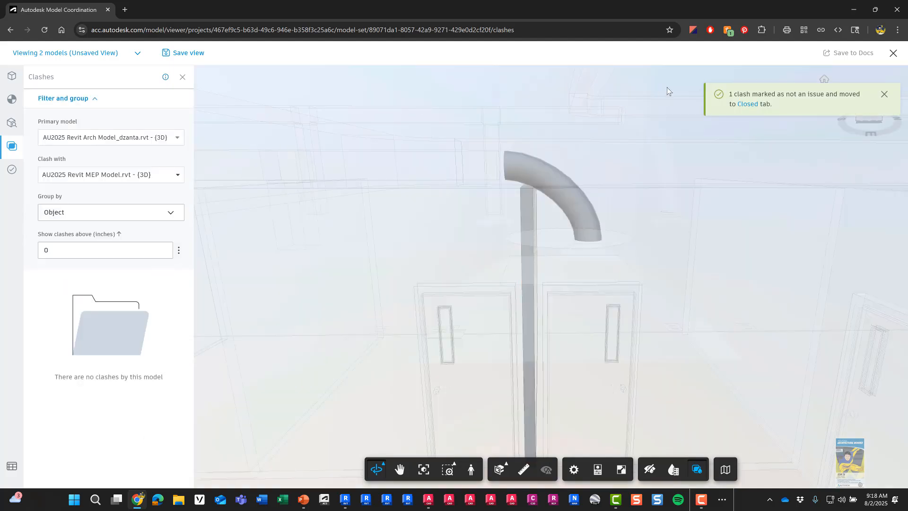
click(893, 53)
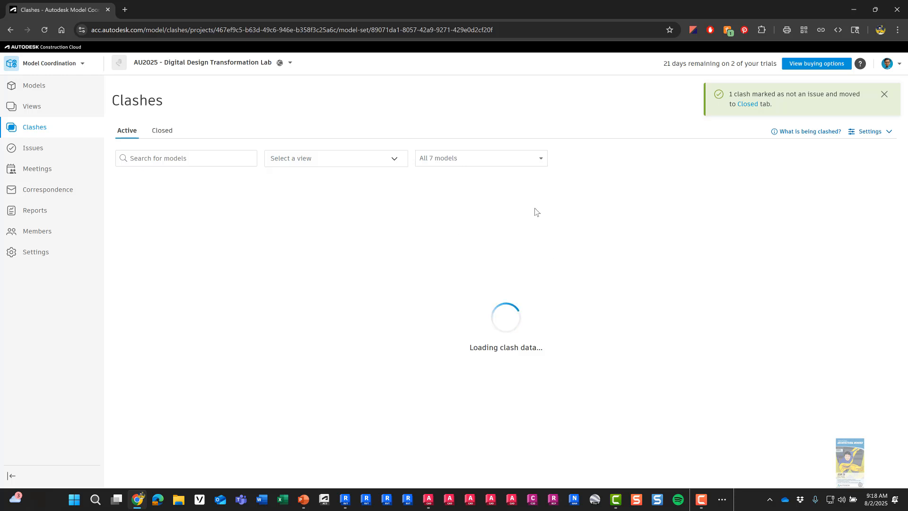
Step: Show only the updated Arch and AU2025 Revit MEP models to confirm 0 clash groups, then open Issues
click(539, 159)
click(522, 176)
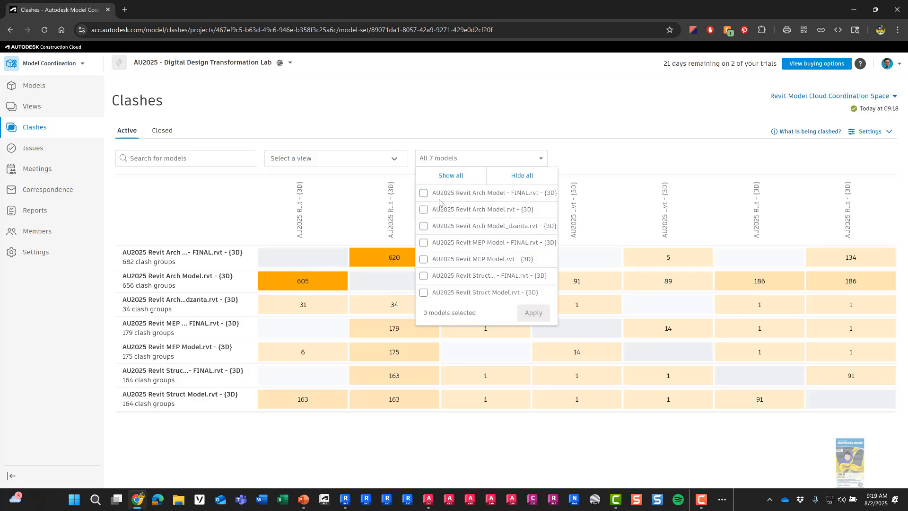
click(423, 226)
click(424, 259)
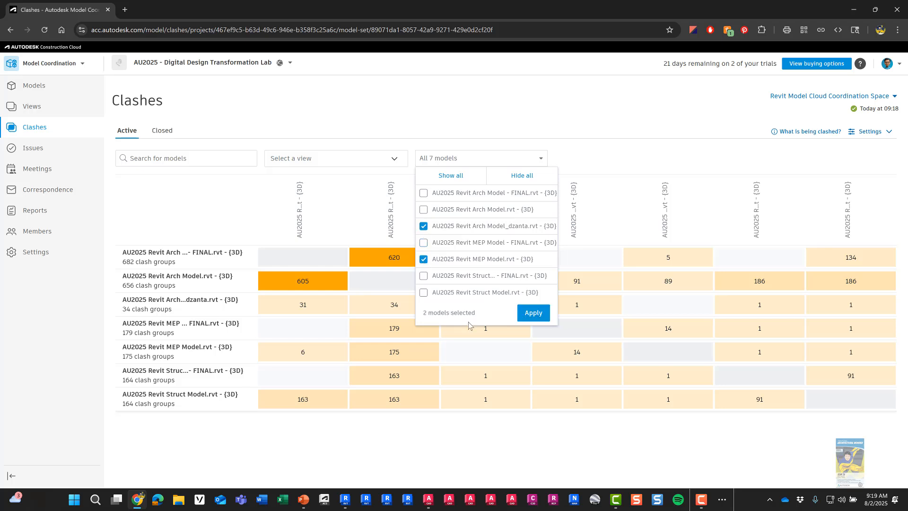
click(532, 314)
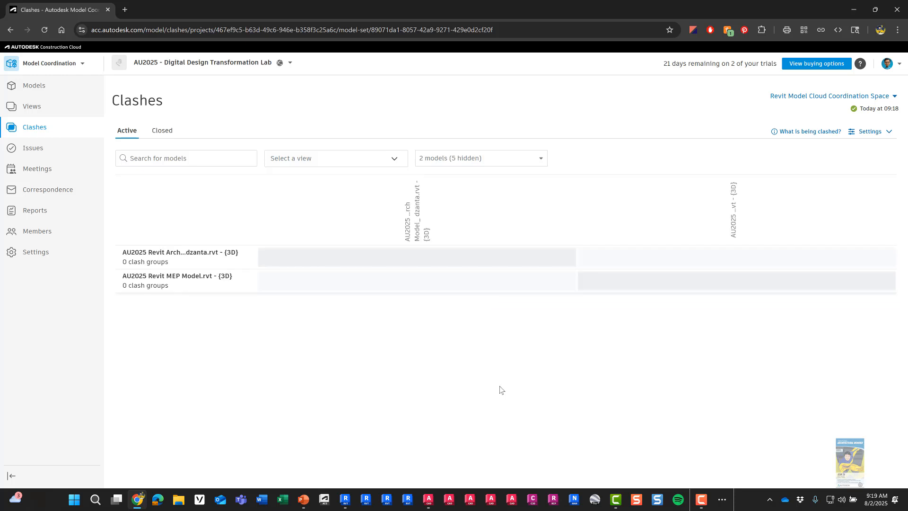
click(29, 150)
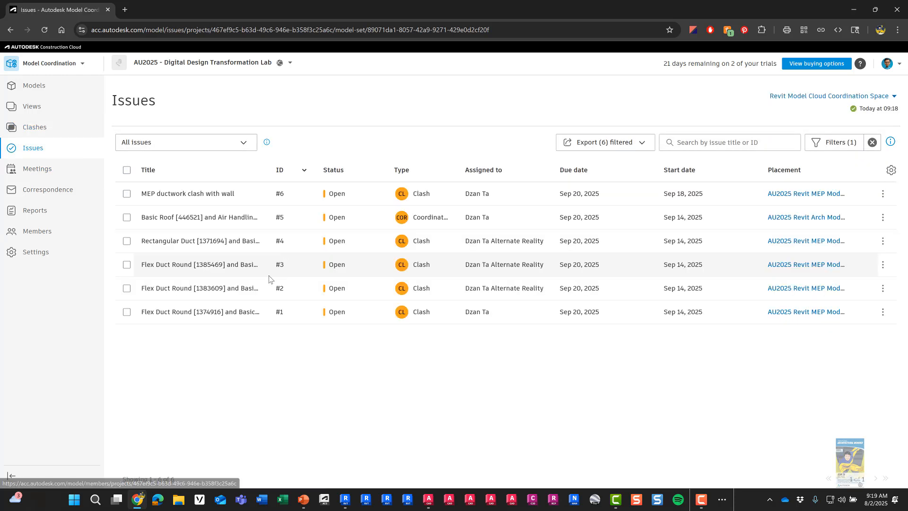
Step: Change Issue #6 'MEP ductwork clash with wall' status to Closed
click(235, 193)
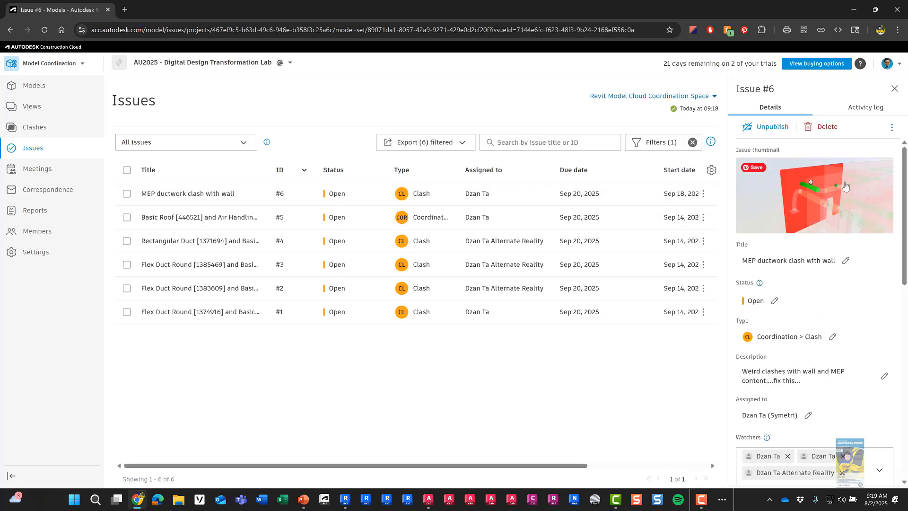
click(774, 300)
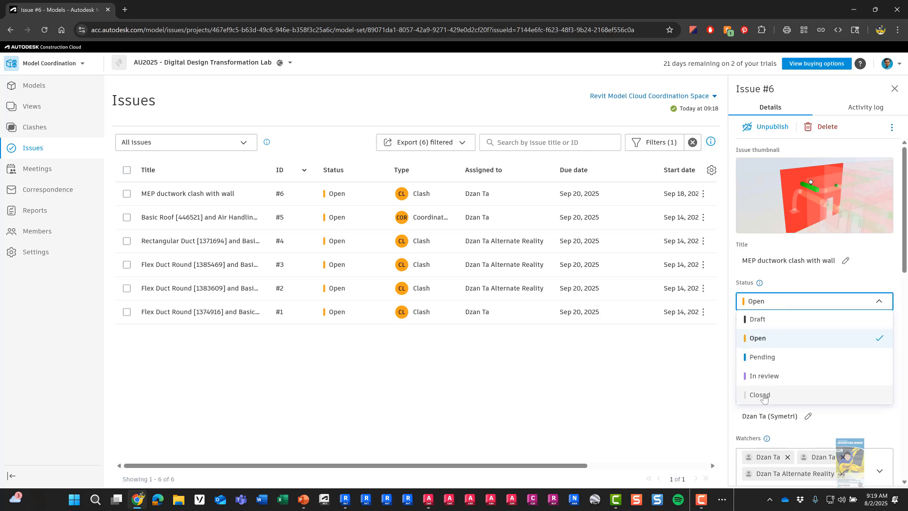
click(760, 394)
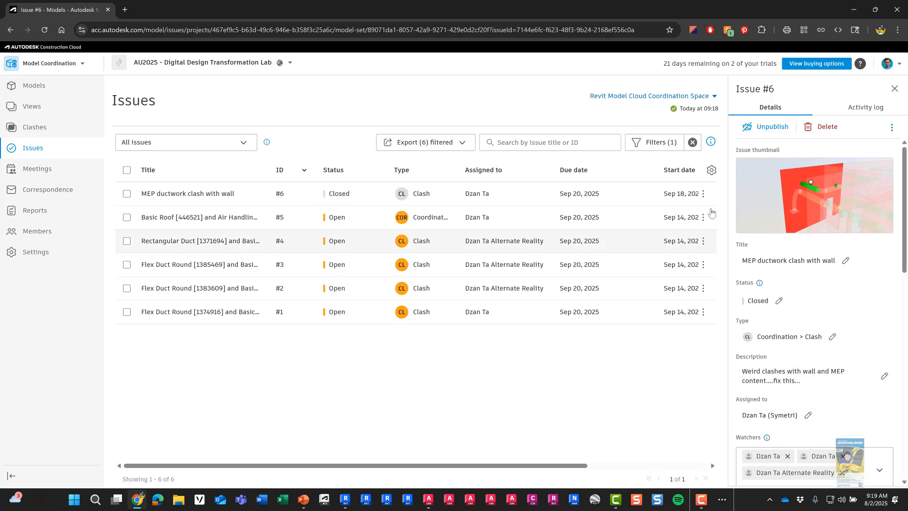
click(893, 88)
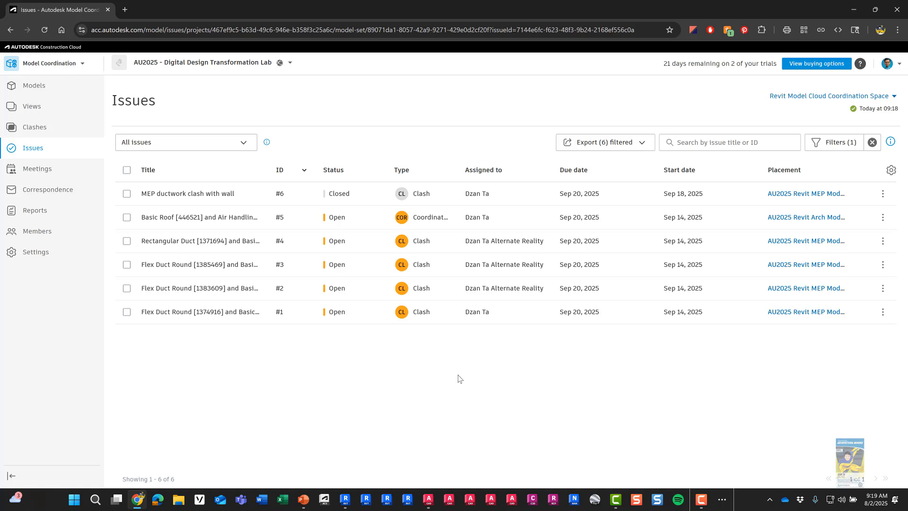
Step: Present the 'Overview of Steps' slide full screen by swapping presenter view and slide show
click(326, 469)
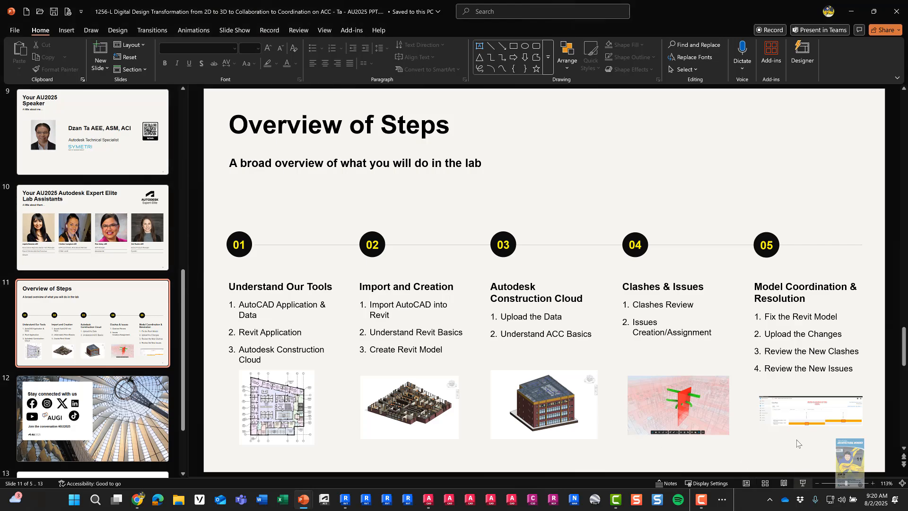
click(803, 482)
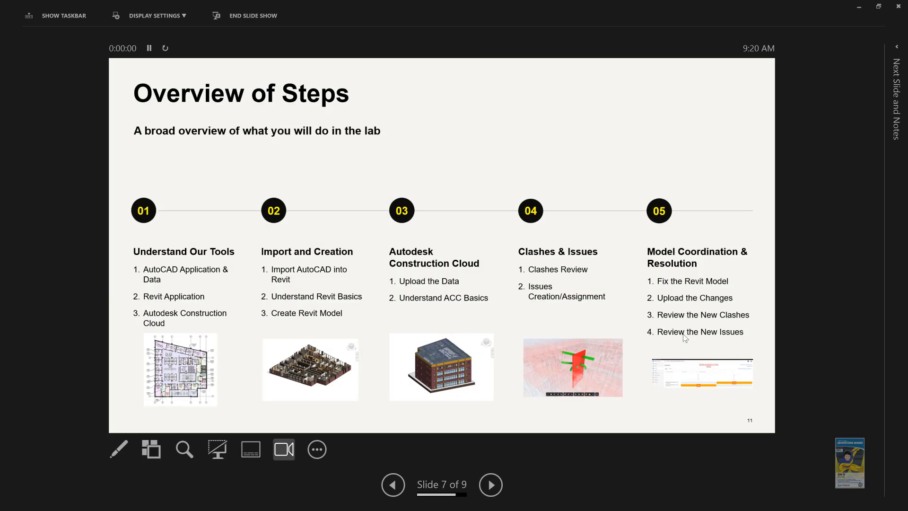
click(185, 18)
click(180, 33)
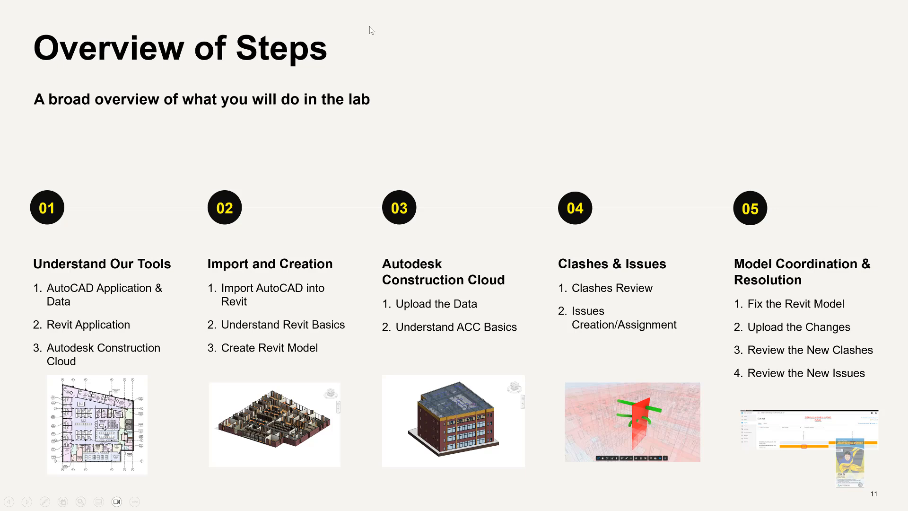